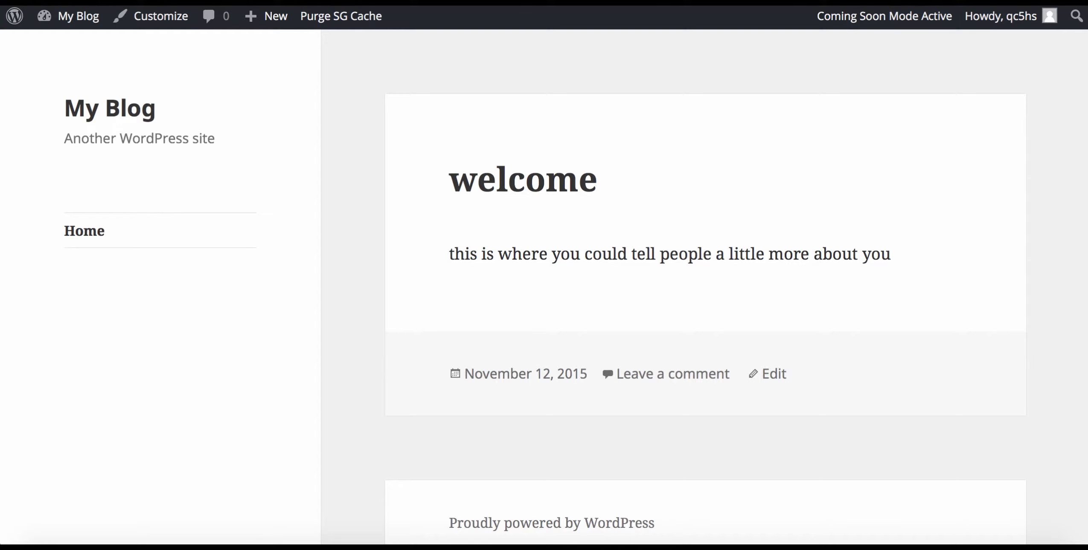
Leave the blog's front page for the WordPress admin Dashboard through the My Blog menu.
mouse_move(85, 18)
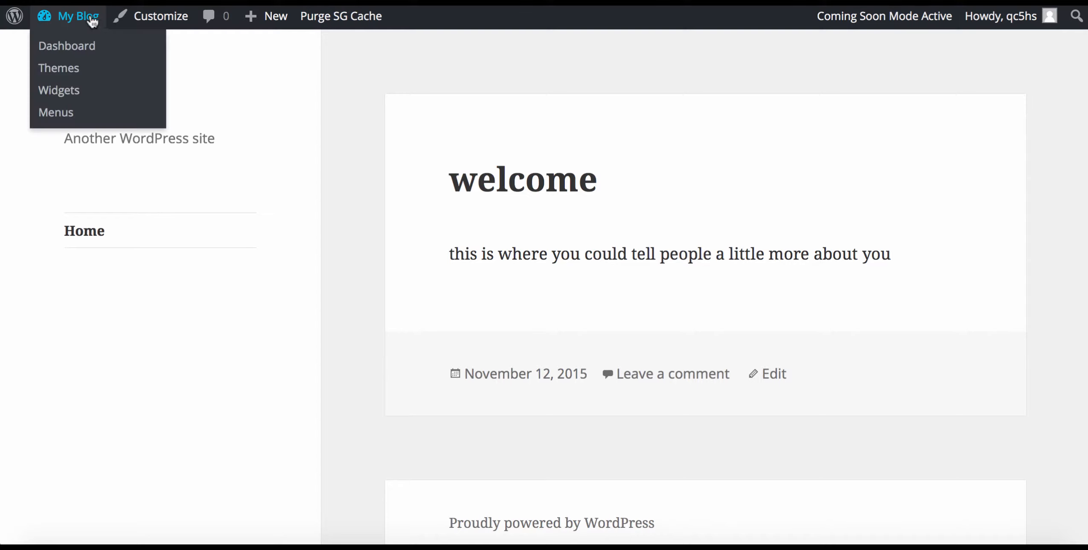
left_click(67, 47)
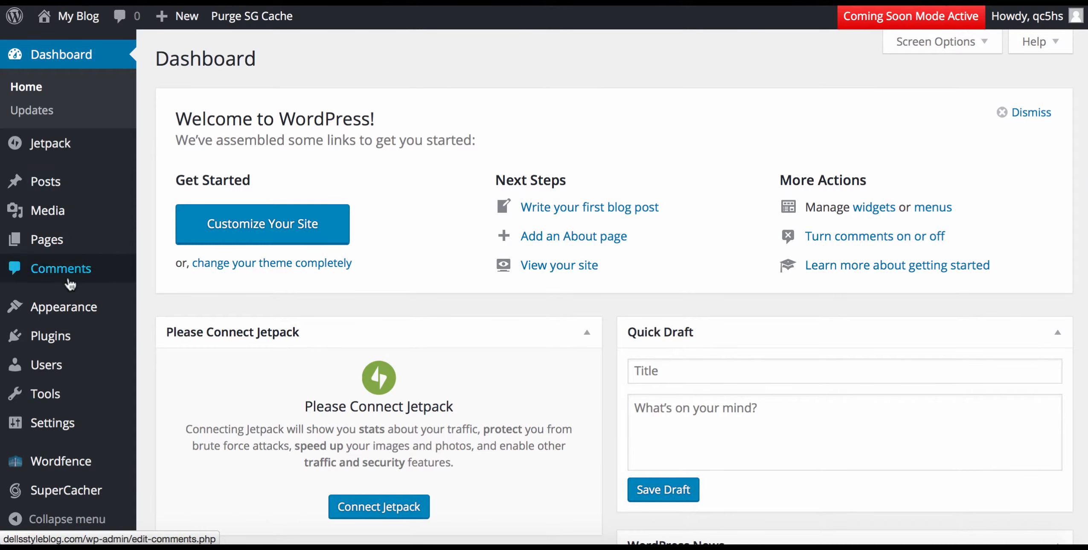
mouse_move(72, 308)
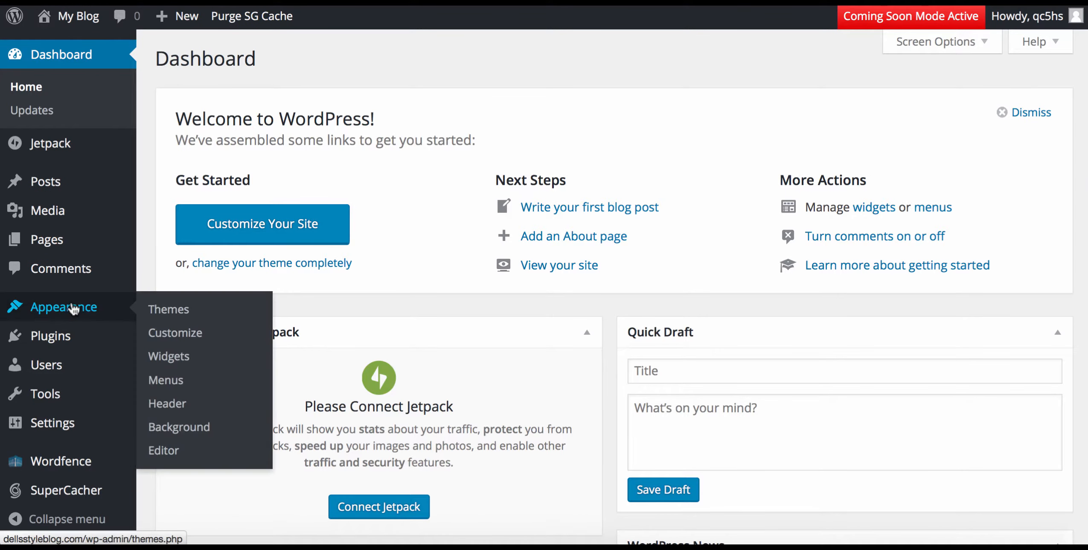
Go from Appearance > Themes to the Add Themes page listing featured themes.
left_click(175, 311)
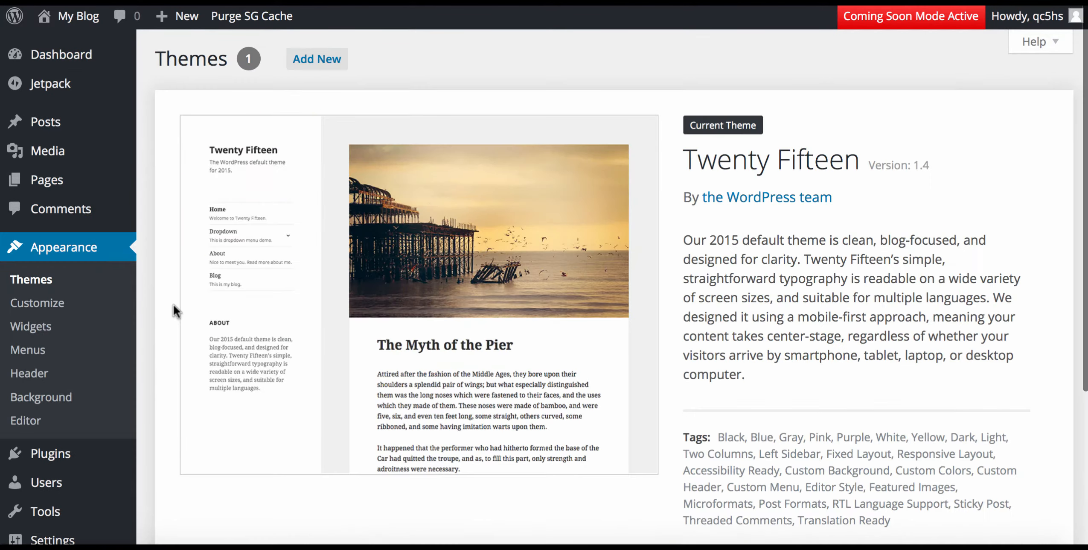
scroll(173, 304, "down", 2)
scroll(174, 304, "up", 2)
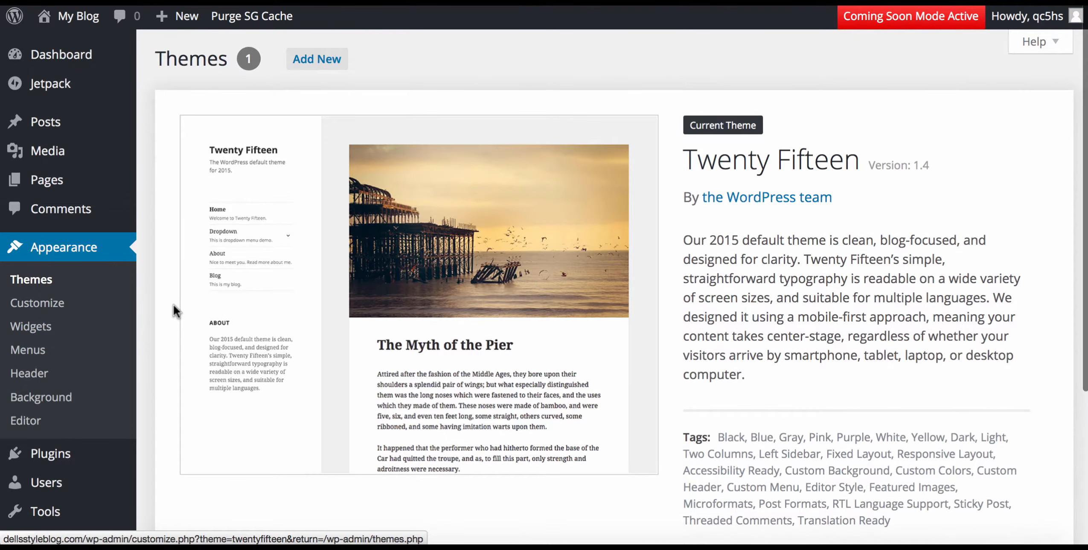
left_click(307, 63)
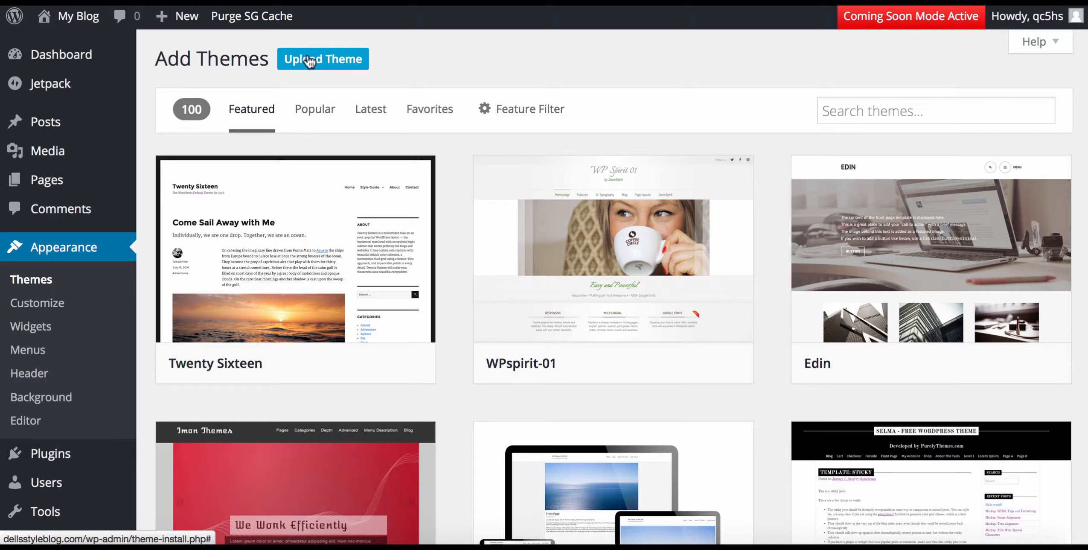
List the Popular themes and scroll the grid down to the Sparkling theme card.
left_click(314, 113)
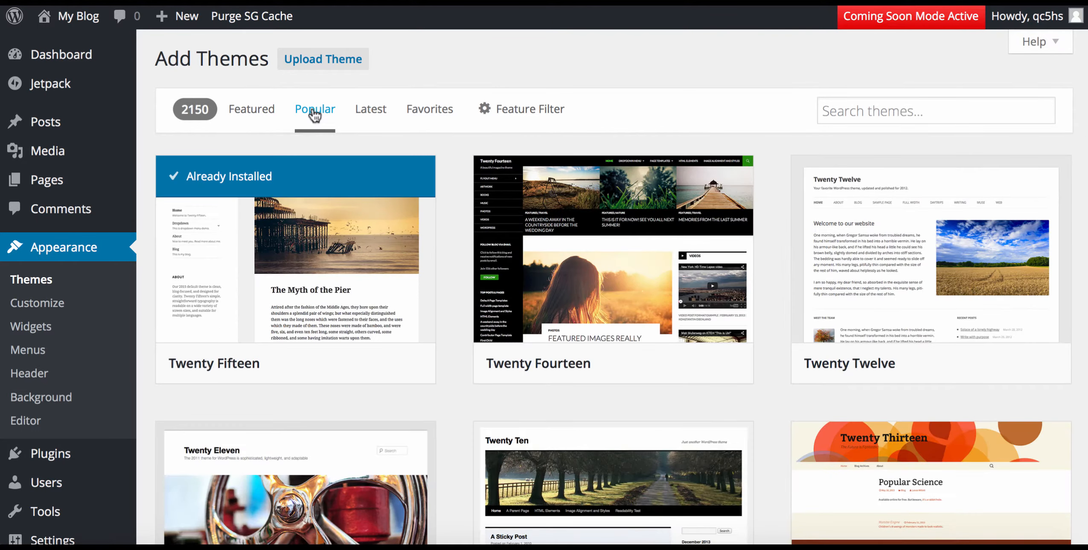
scroll(314, 113, "down", 4)
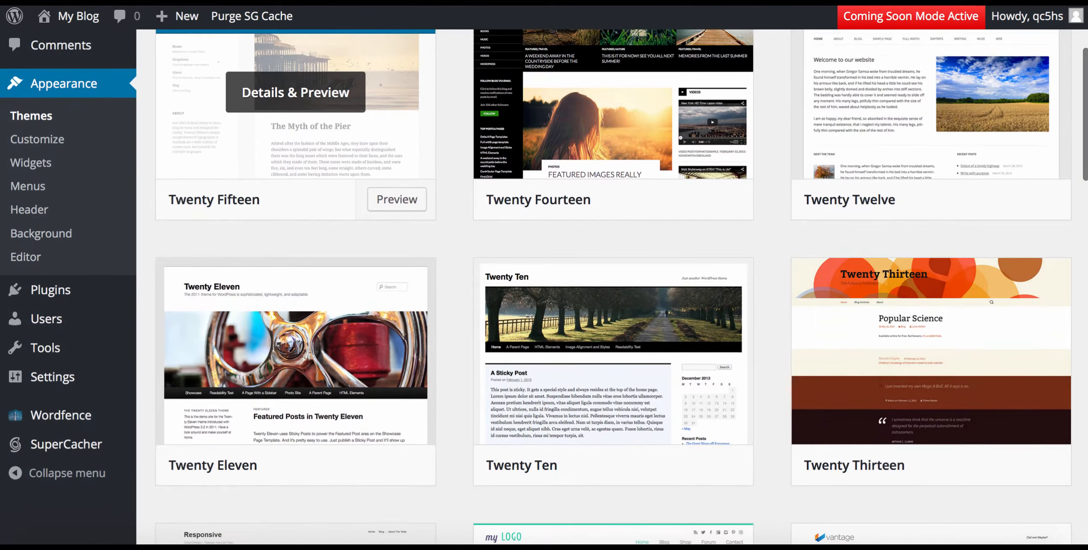
scroll(314, 113, "down", 3)
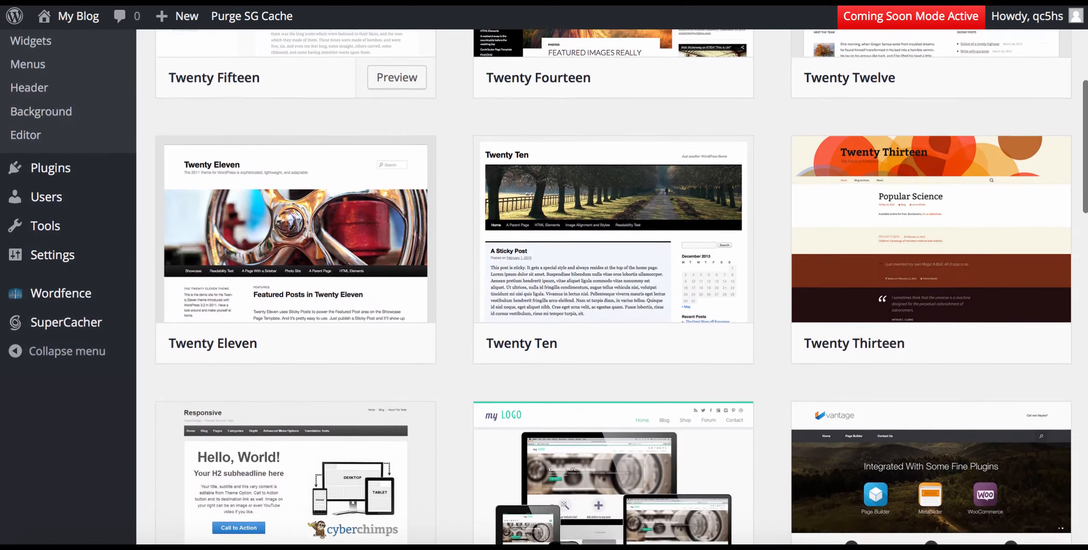
scroll(314, 112, "down", 3)
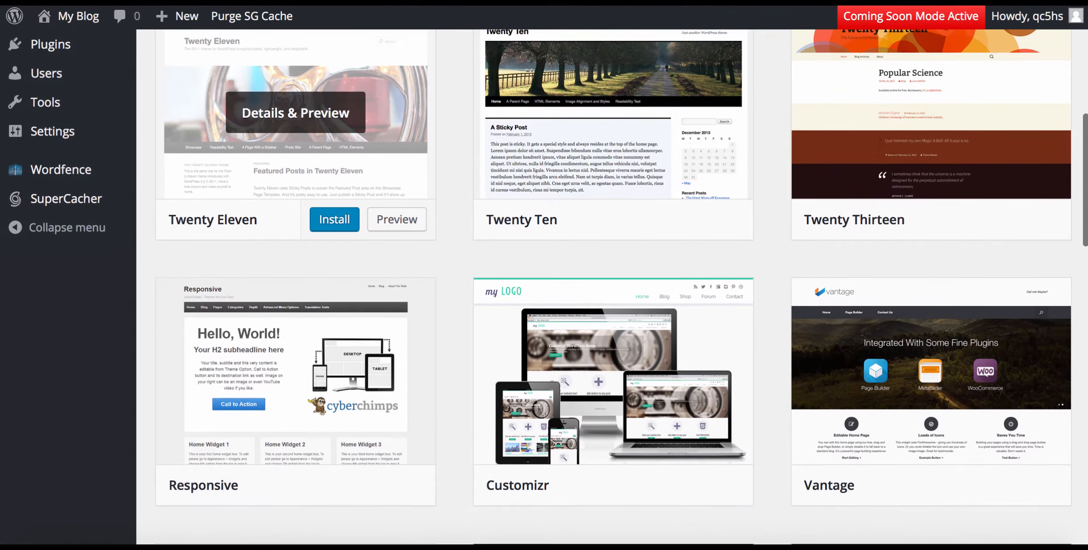
scroll(314, 113, "down", 3)
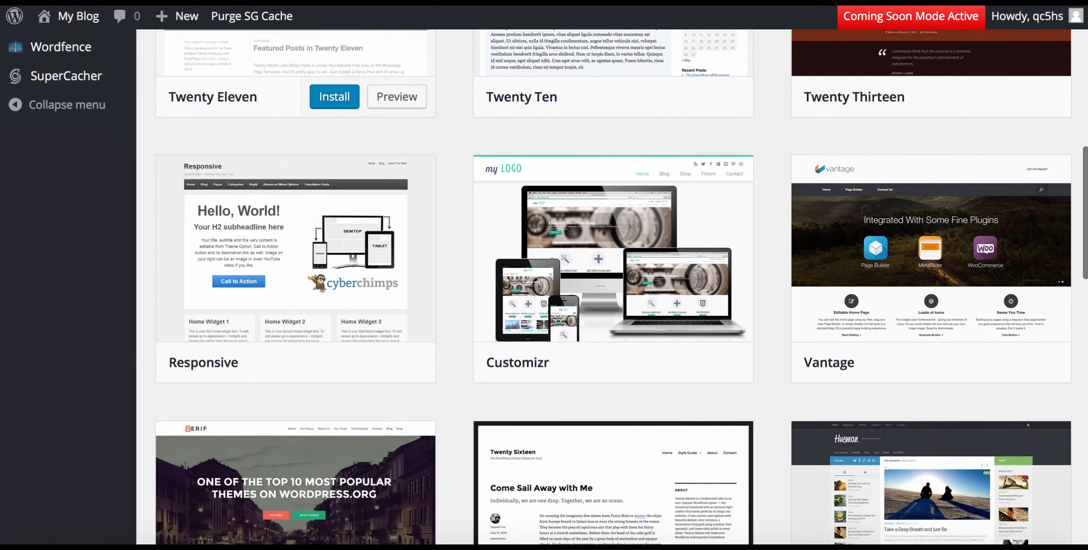
scroll(315, 112, "down", 3)
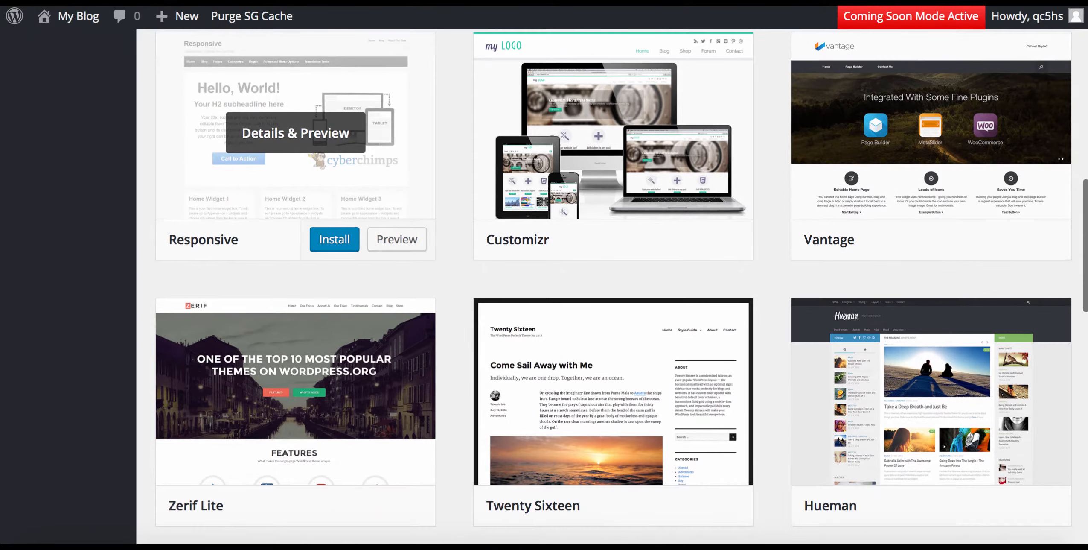
scroll(315, 112, "down", 6)
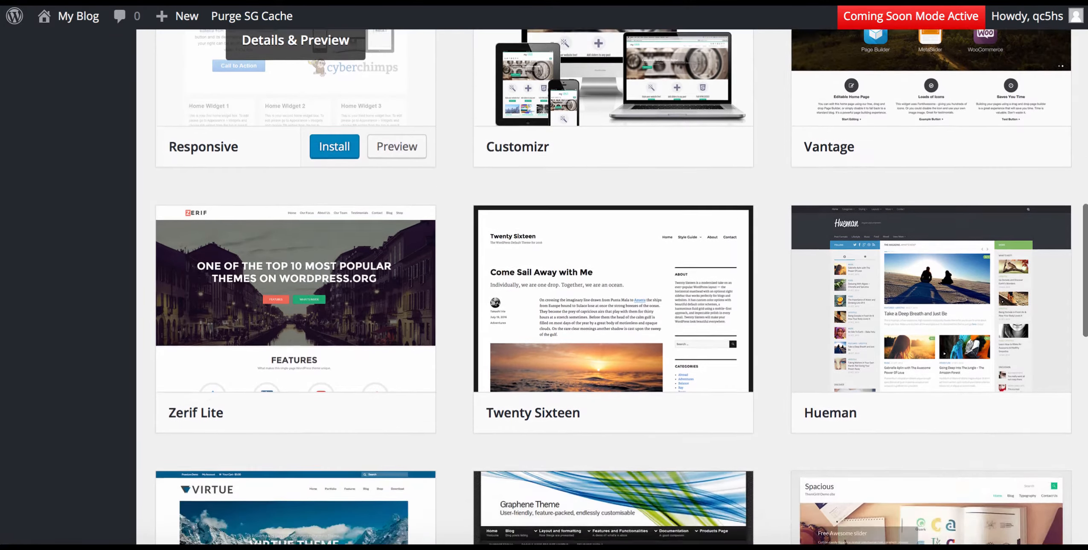
scroll(314, 113, "down", 1)
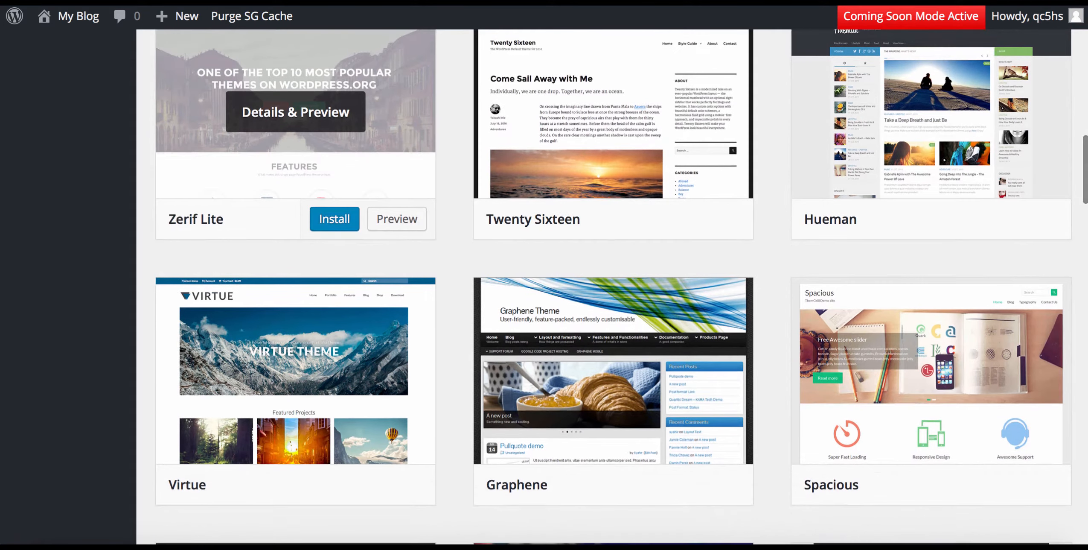
scroll(314, 112, "down", 1)
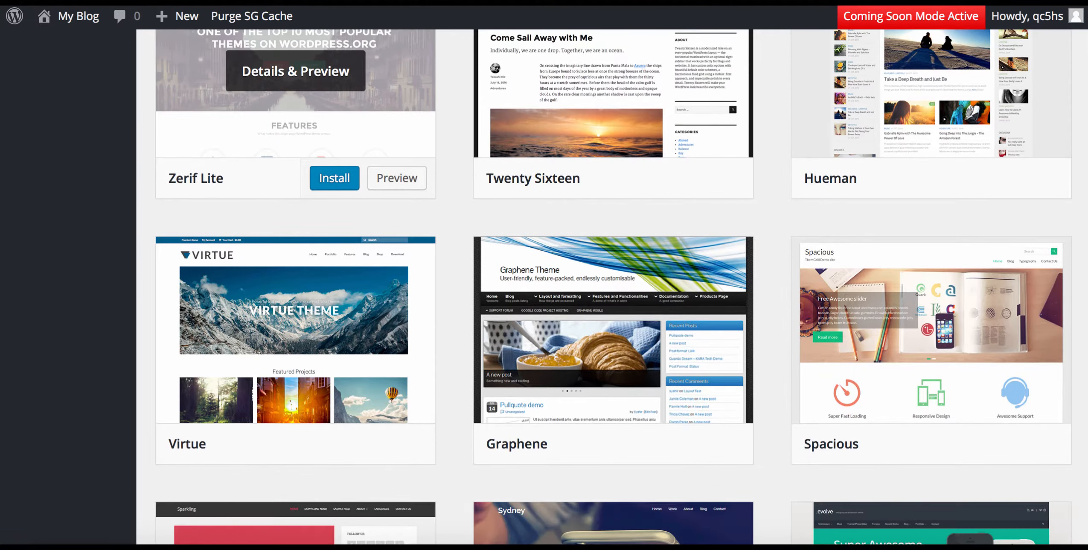
scroll(314, 113, "down", 3)
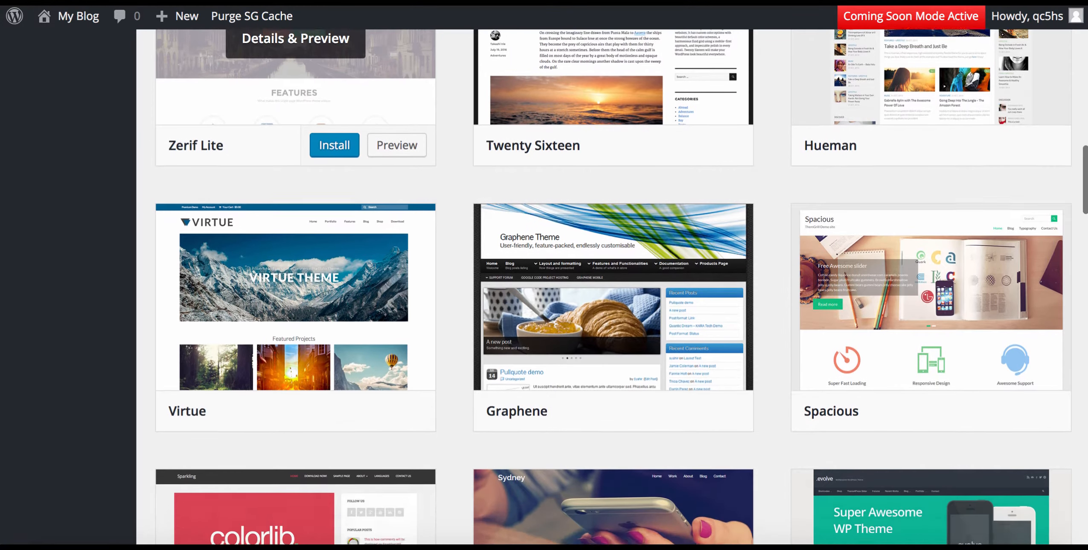
scroll(314, 113, "down", 3)
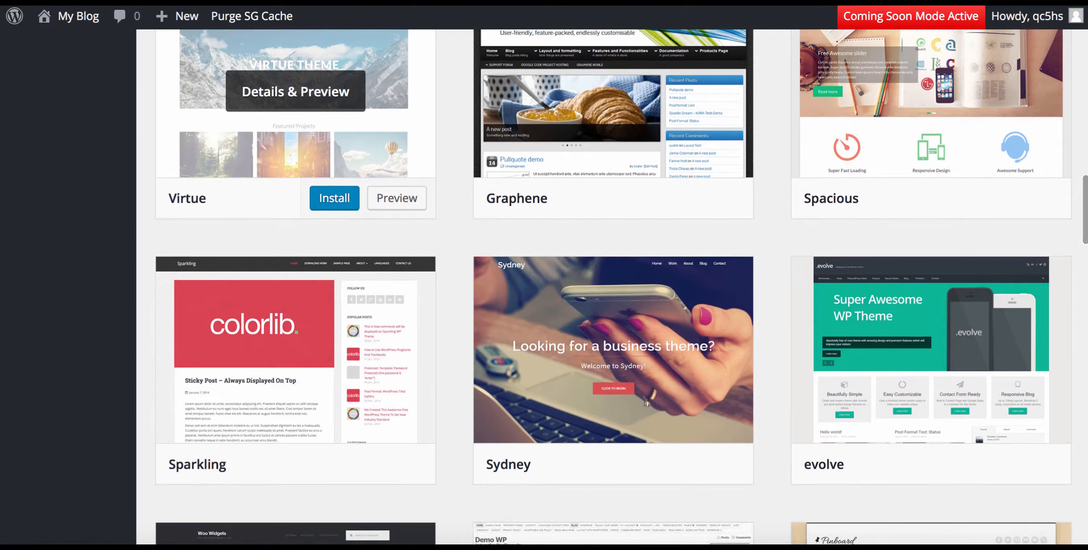
Install and activate the Sparkling theme, then visit the site to see its new design.
mouse_move(232, 360)
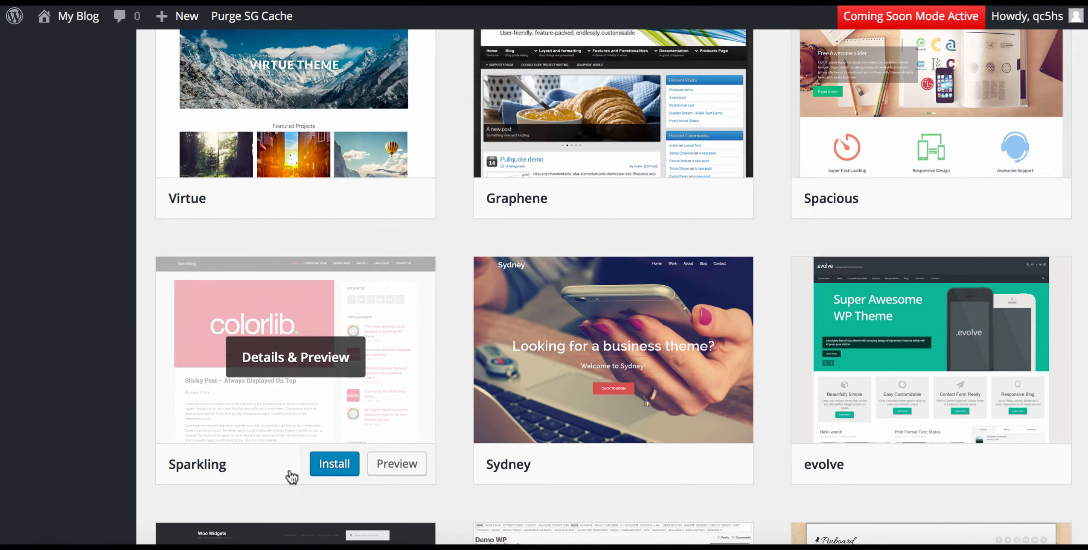
left_click(334, 463)
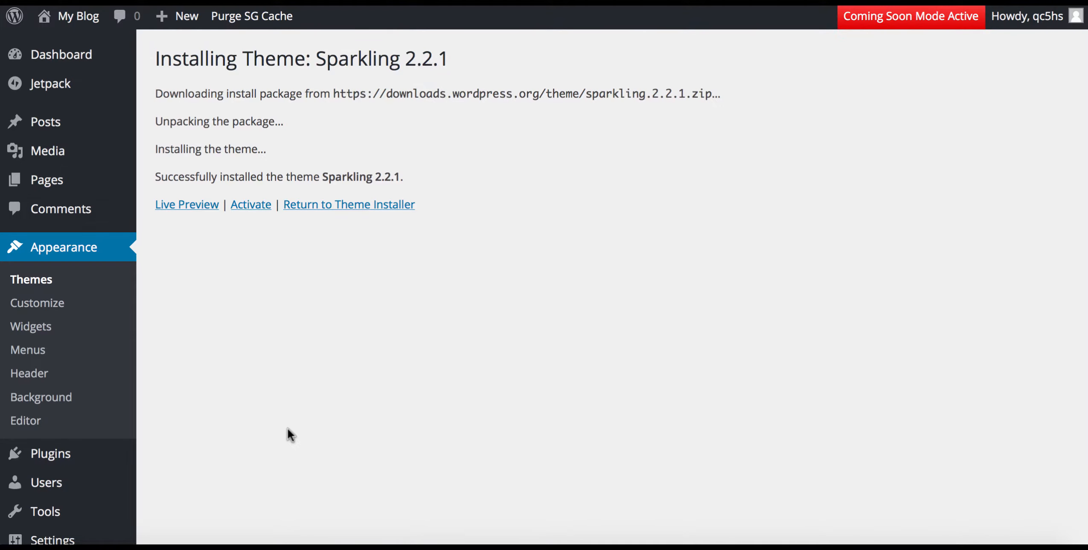
left_click(245, 206)
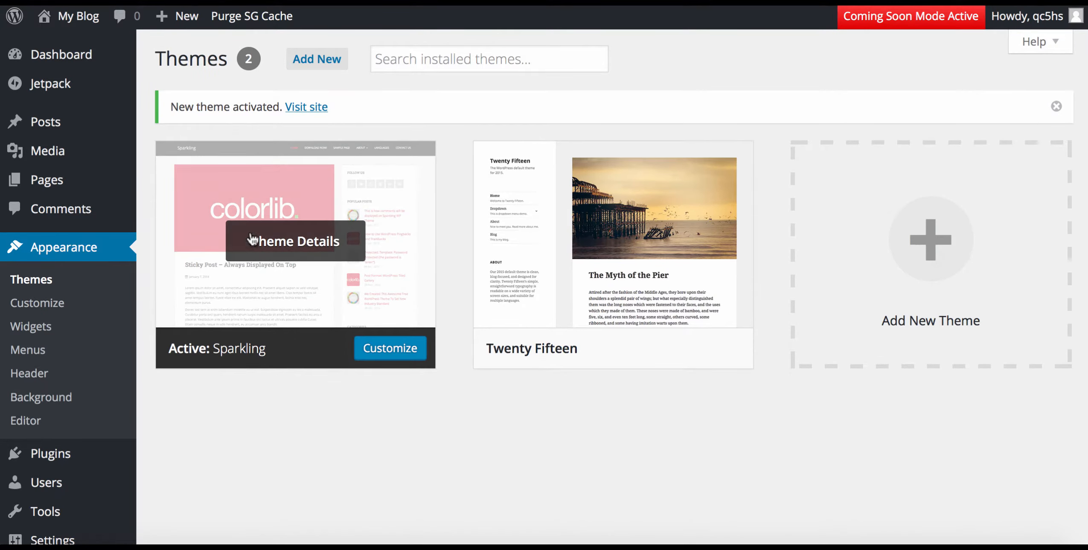
left_click(305, 110)
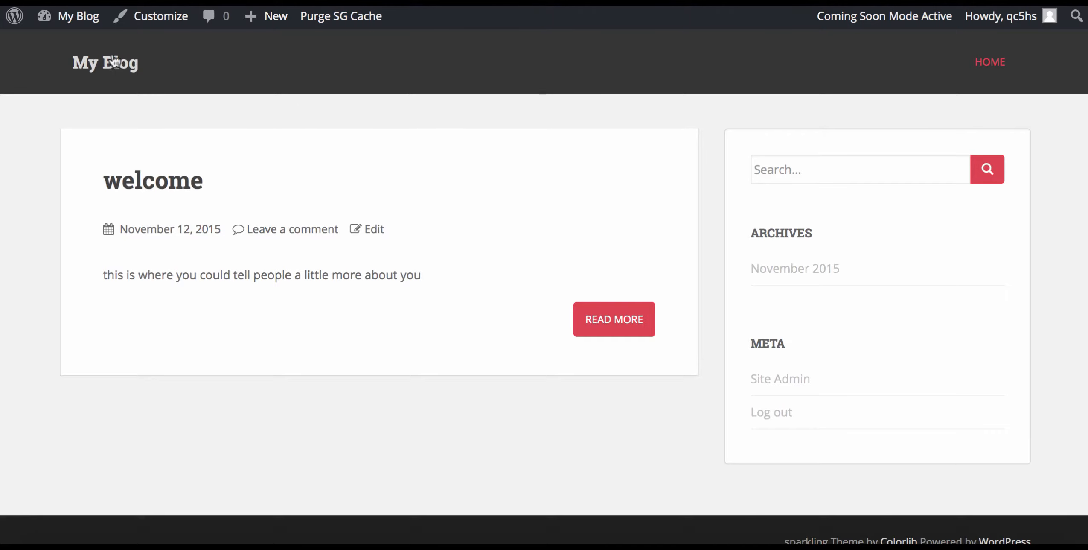
Return to the admin Dashboard and look over its welcome panel.
left_click(84, 28)
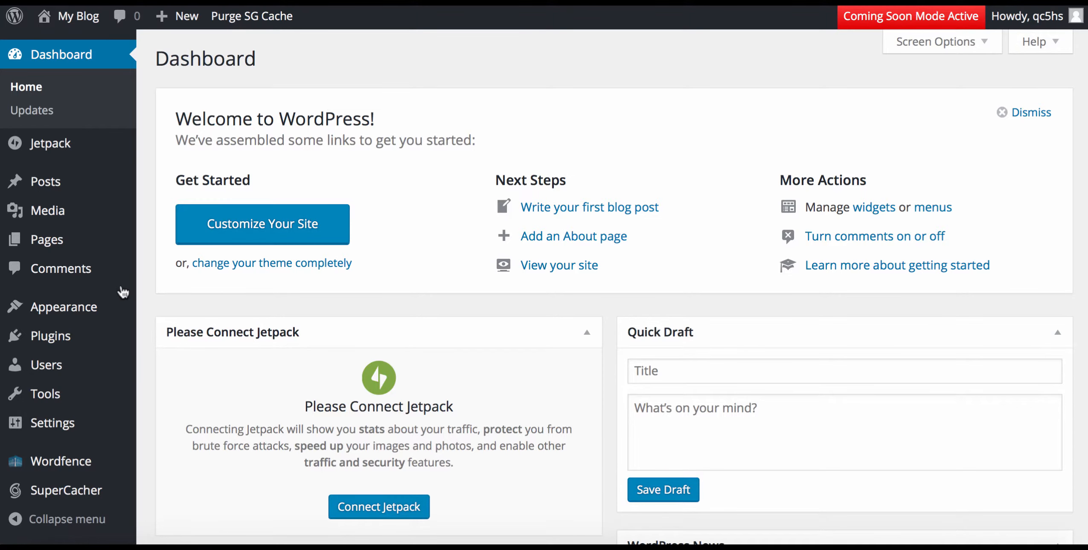
mouse_move(107, 341)
scroll(108, 343, "down", 3)
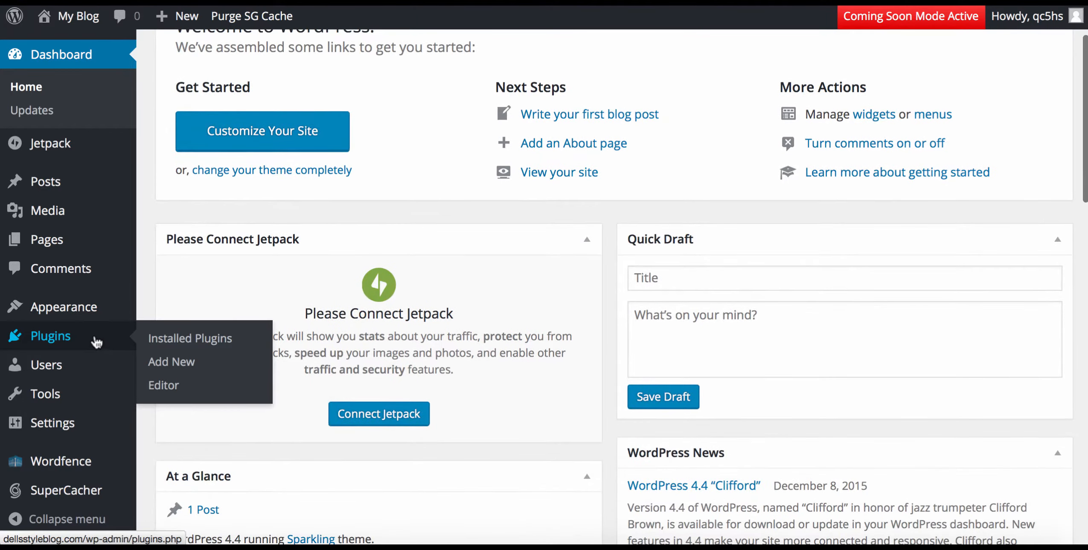
mouse_move(82, 362)
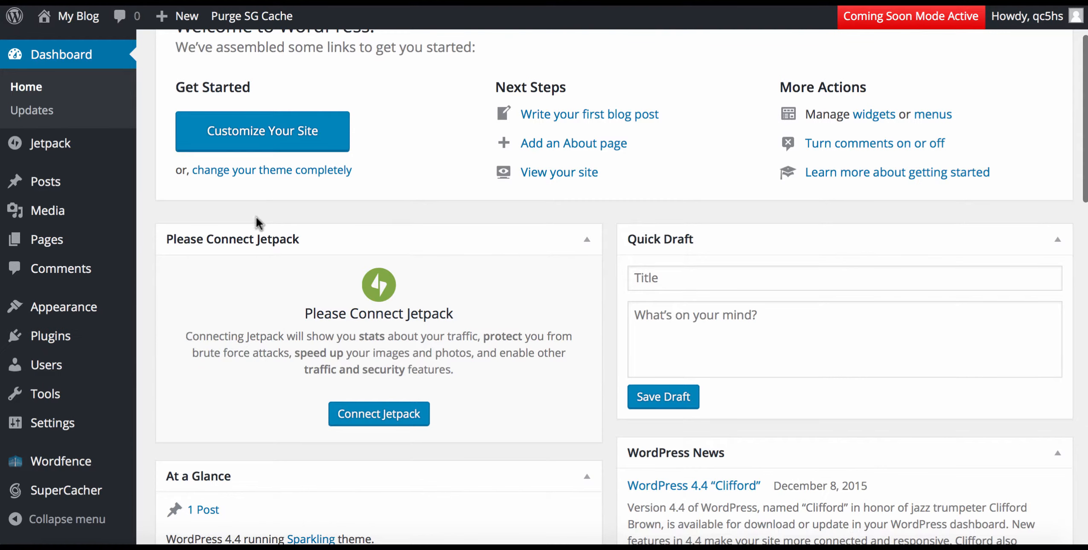
mouse_move(99, 318)
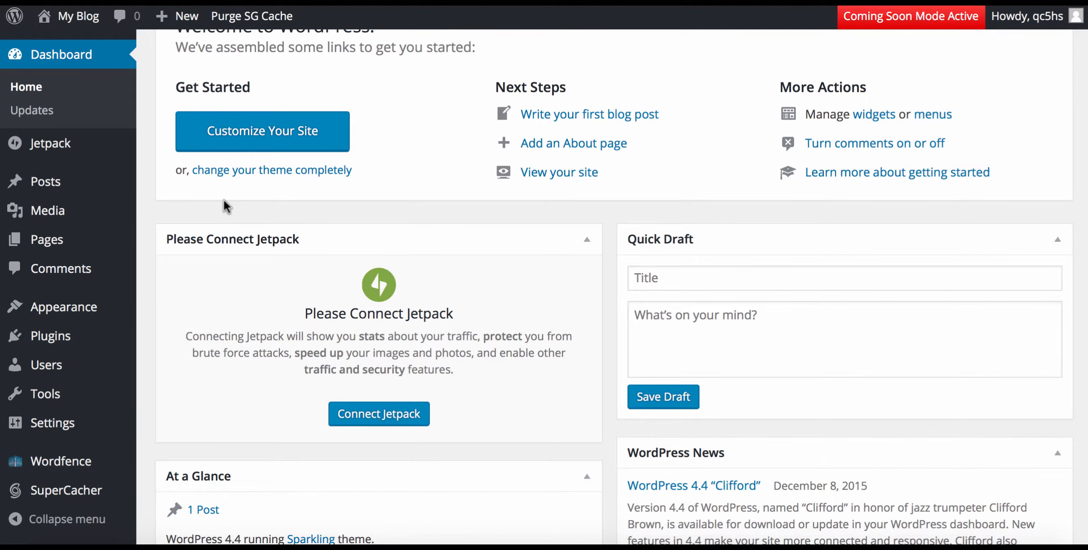
scroll(223, 199, "up", 3)
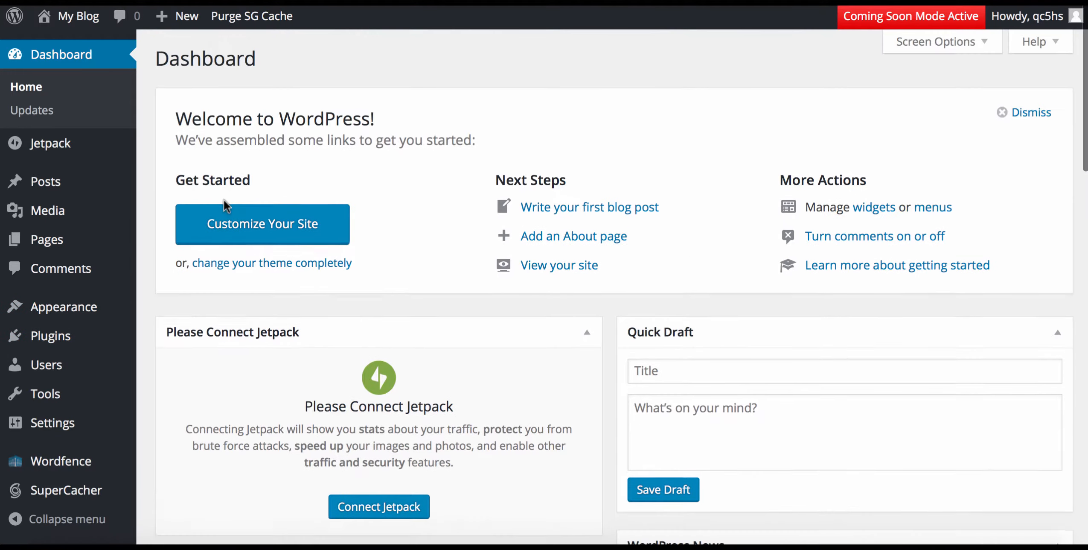
Check the blog's front page, then go back to the Dashboard's Pages menu.
left_click(78, 17)
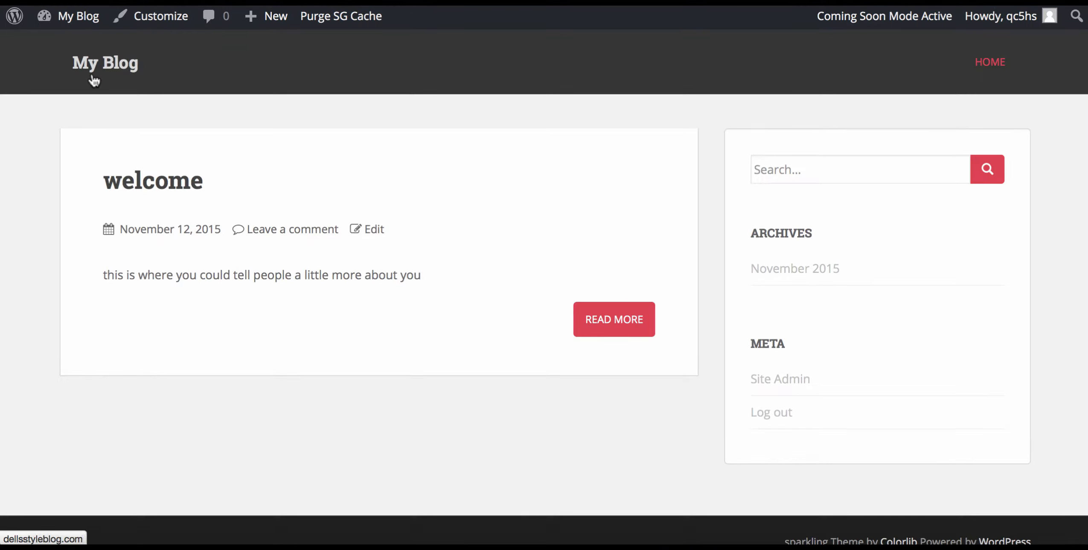
left_click(76, 22)
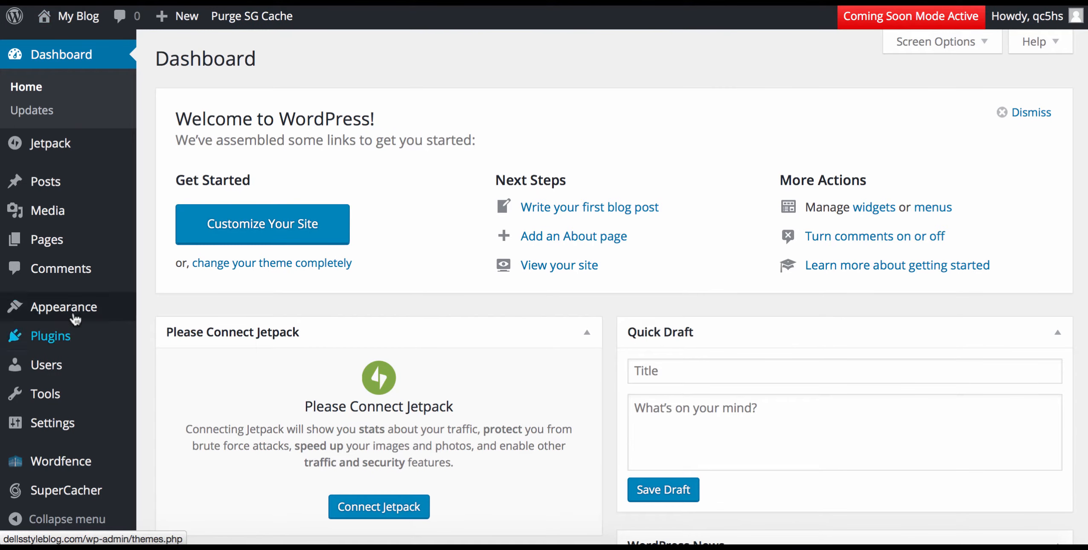
mouse_move(75, 397)
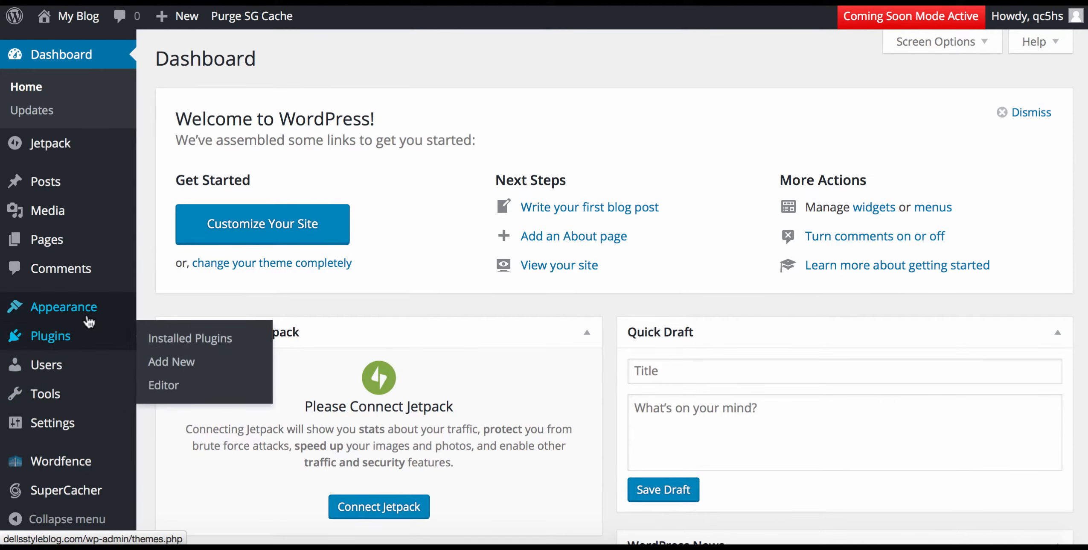
mouse_move(79, 287)
mouse_move(59, 240)
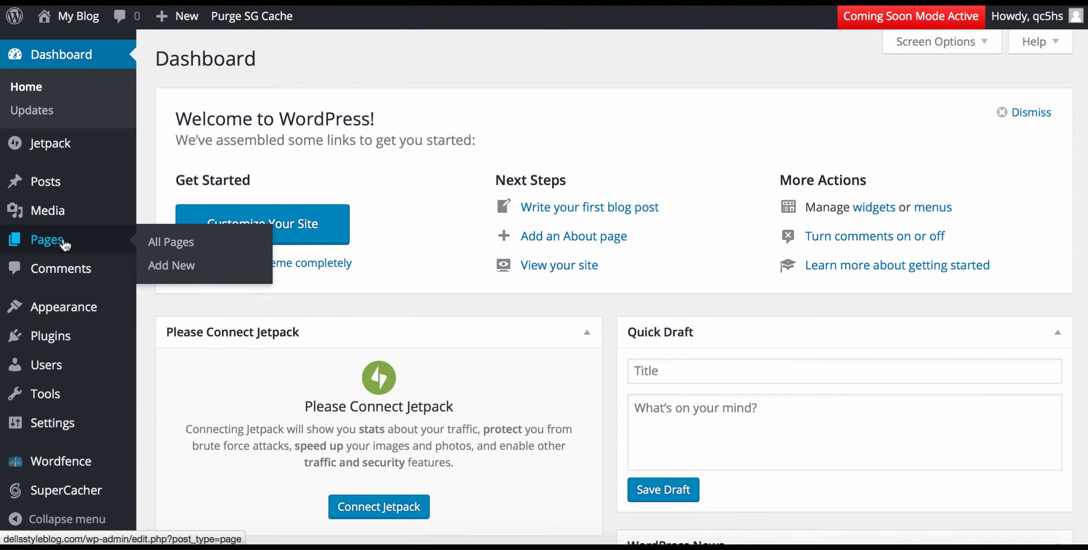
Create a new page titled 'About Us' and publish it.
left_click(181, 267)
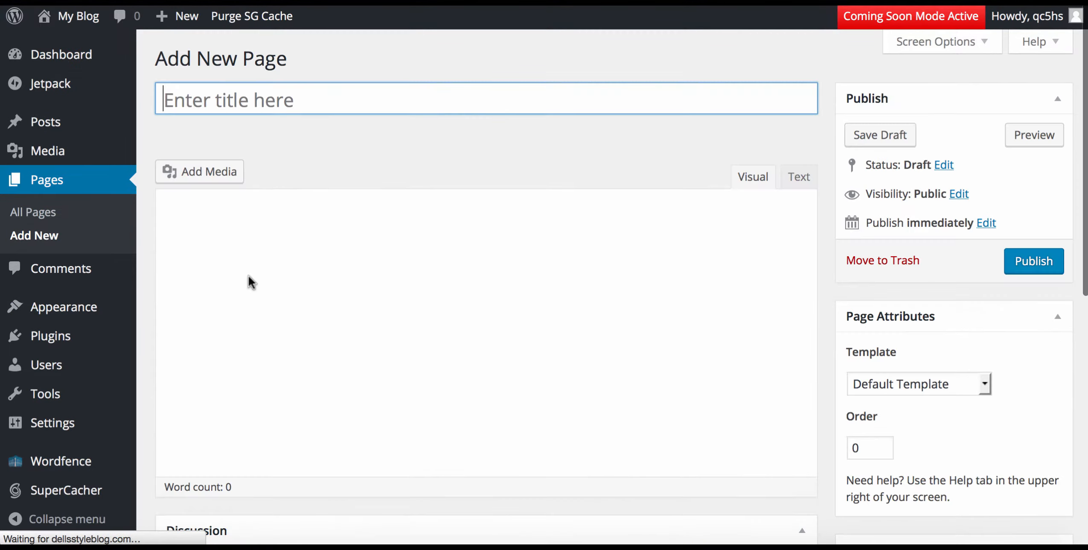
left_click(253, 99)
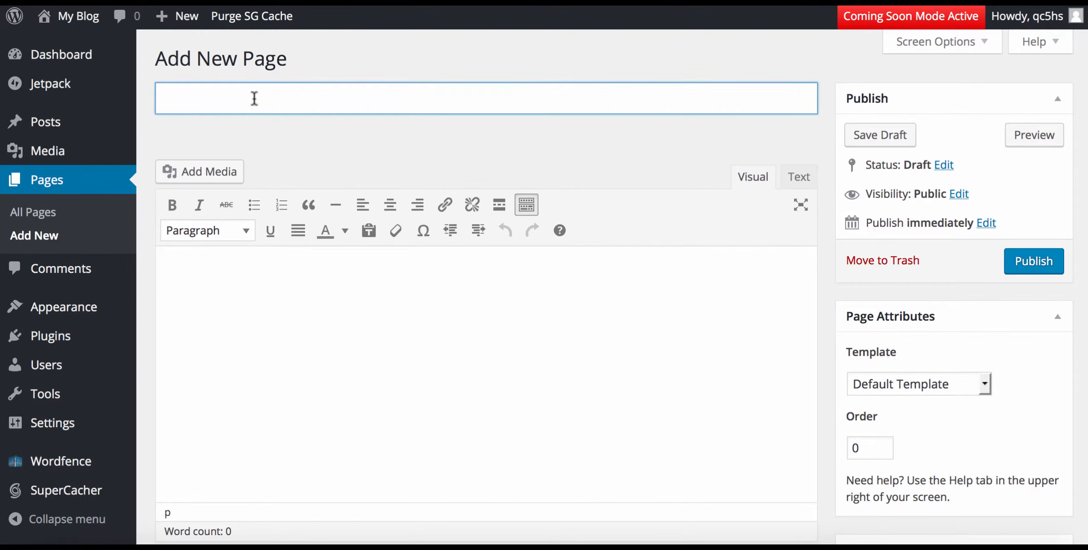
type("About ")
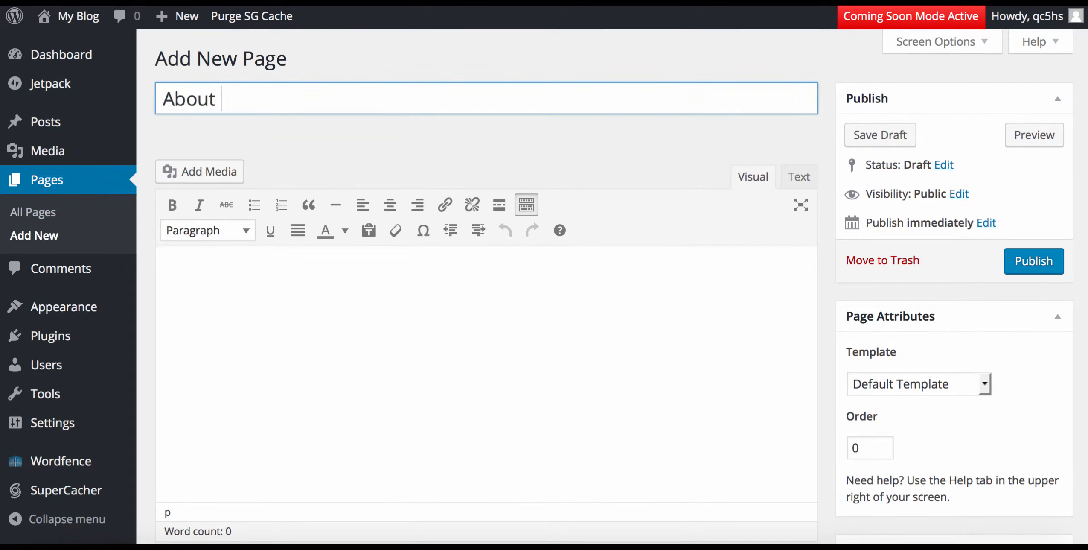
type("Us")
left_click(1034, 261)
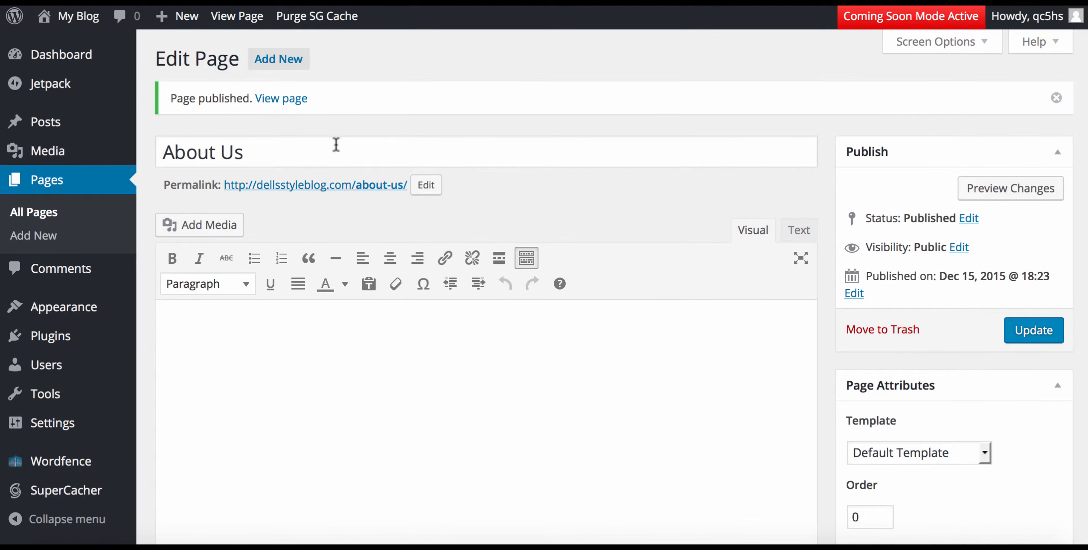
Add a second page titled 'contact us' and publish it.
left_click(294, 61)
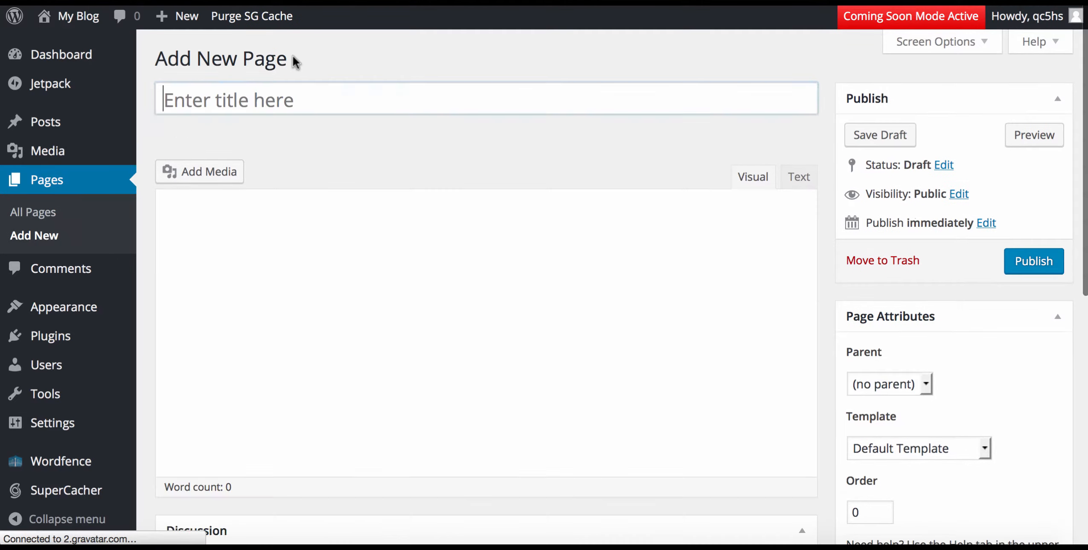
left_click(243, 100)
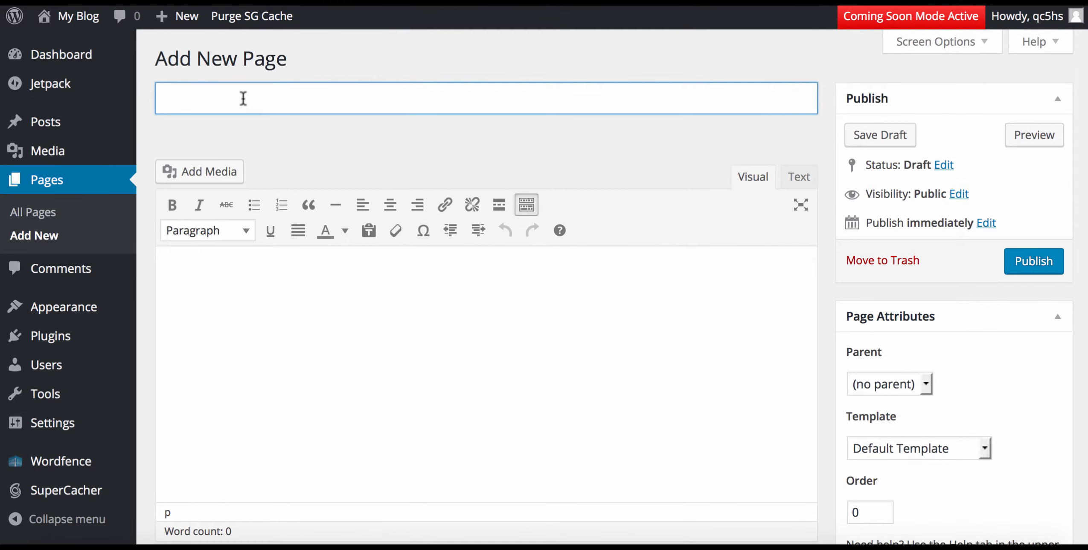
type("contact us")
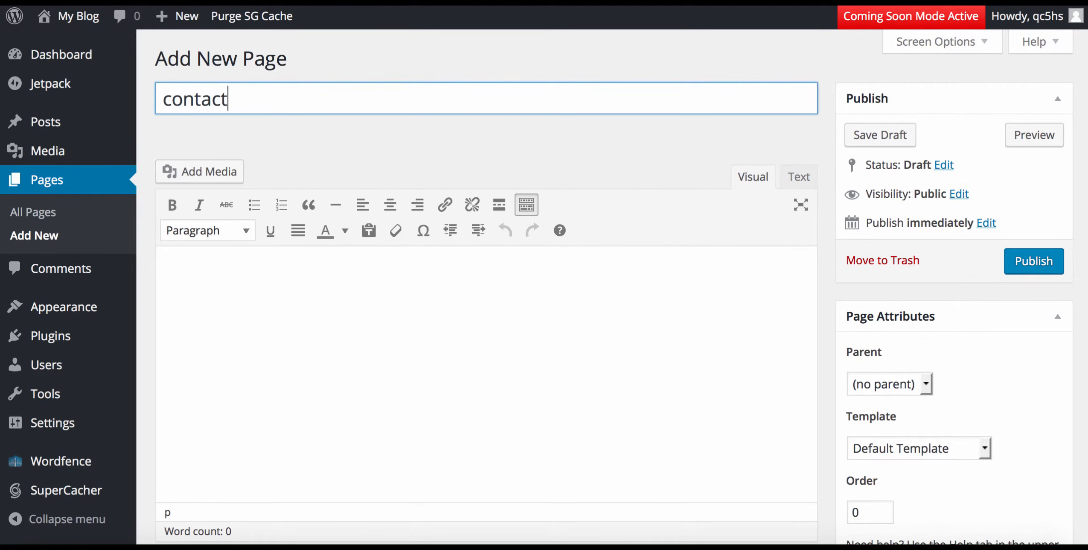
left_click(1020, 265)
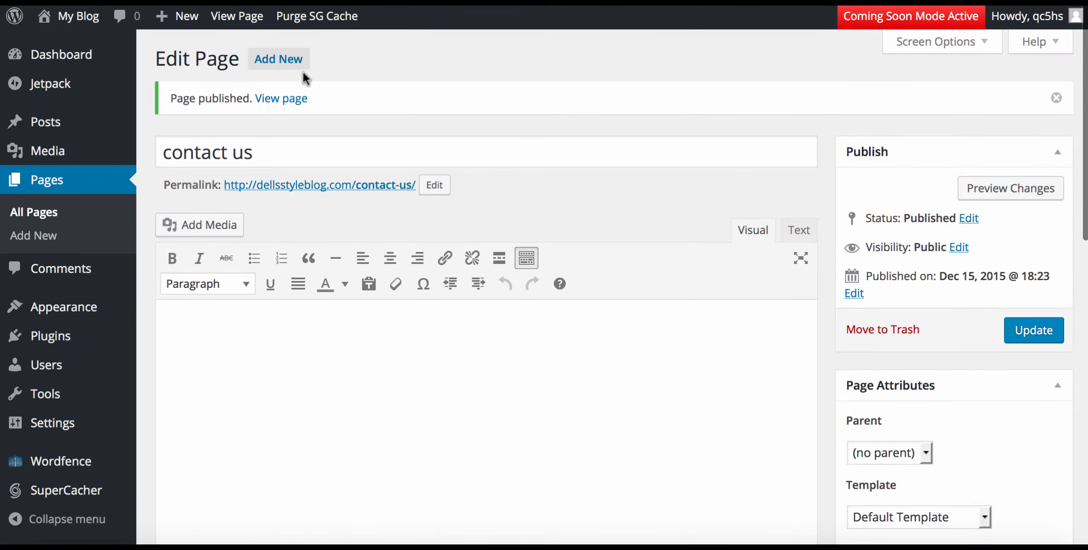
Create a new page titled 'services' and publish it.
left_click(282, 63)
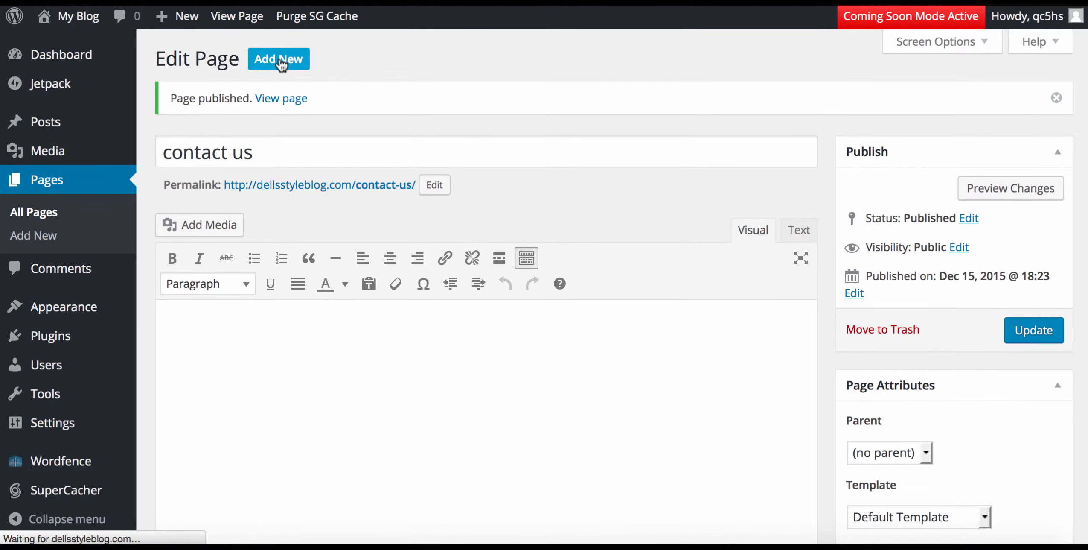
left_click(213, 97)
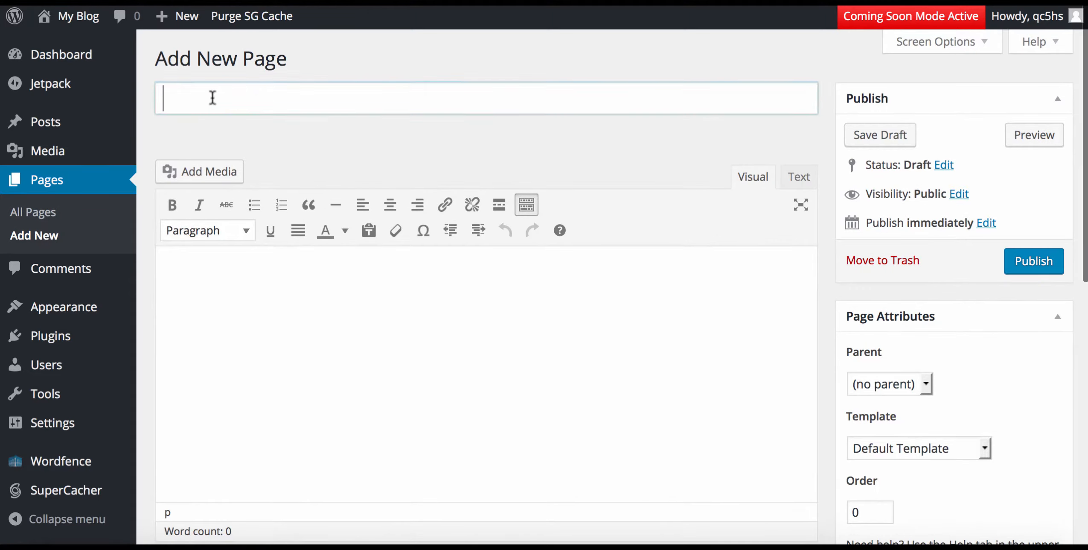
type("ser")
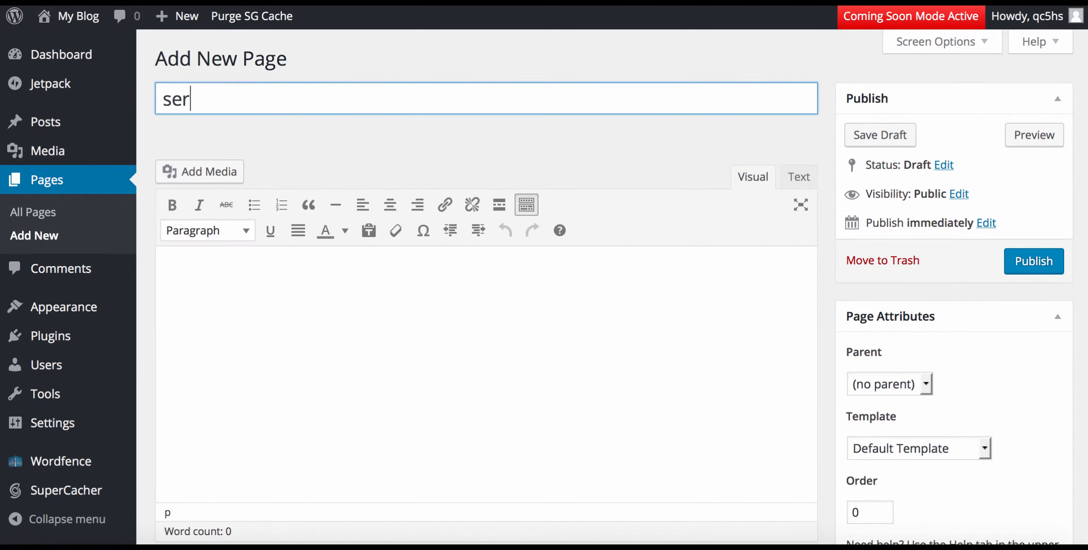
type("vices")
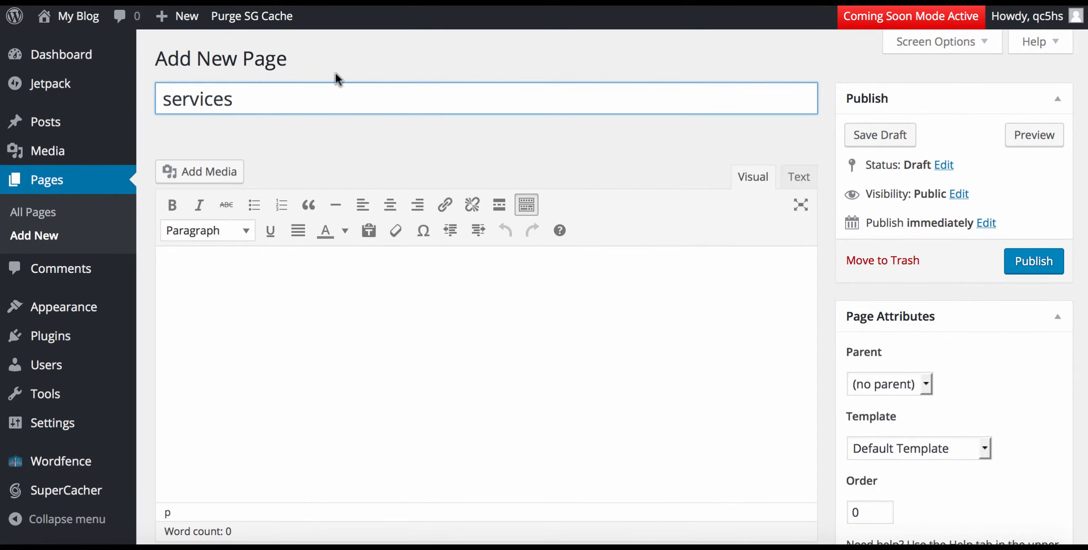
left_click(1047, 261)
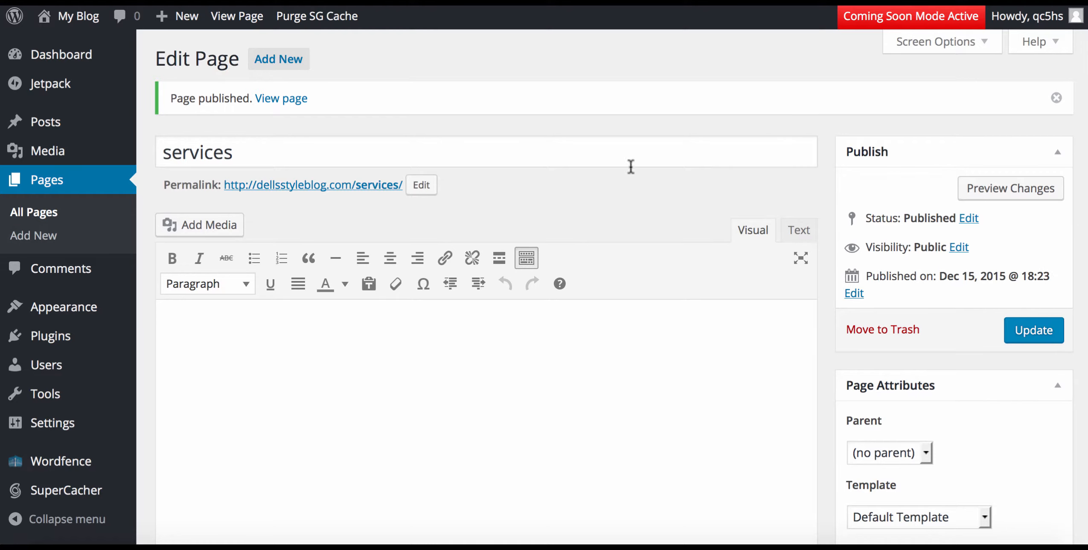
Capitalise the page title to 'Services' and update the page.
scroll(260, 361, "down", 2)
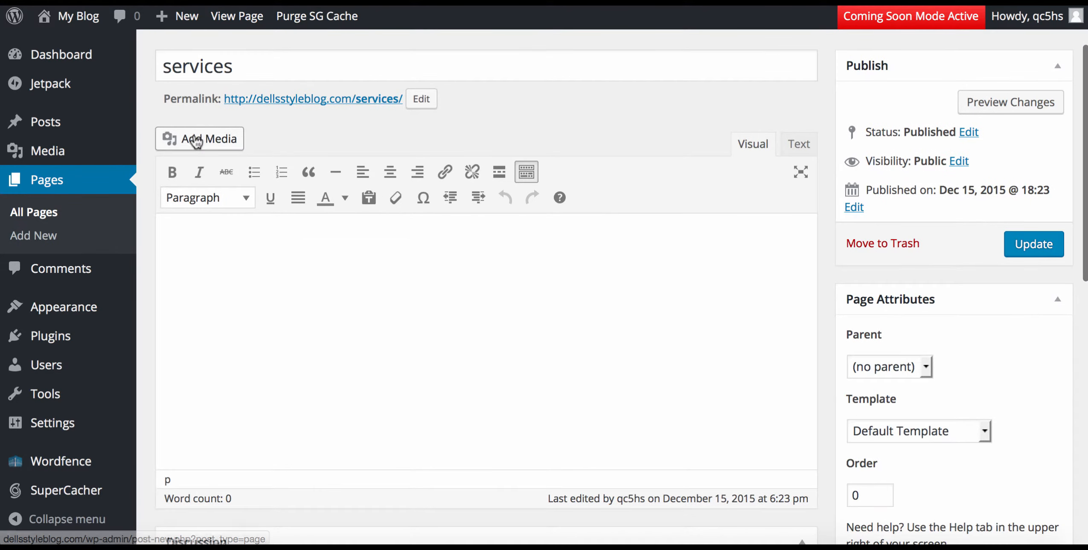
left_click(173, 67)
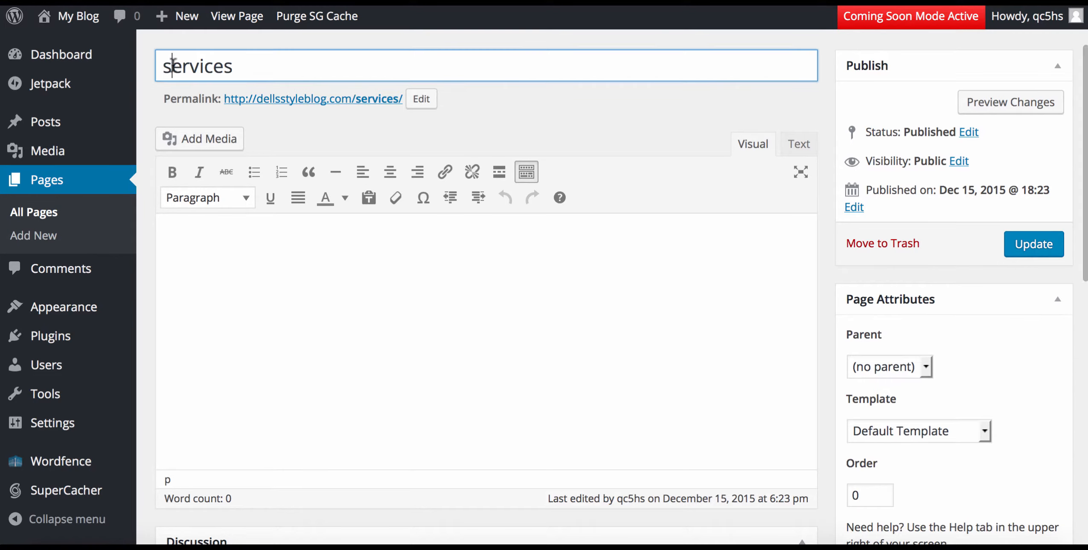
key("BackSpace")
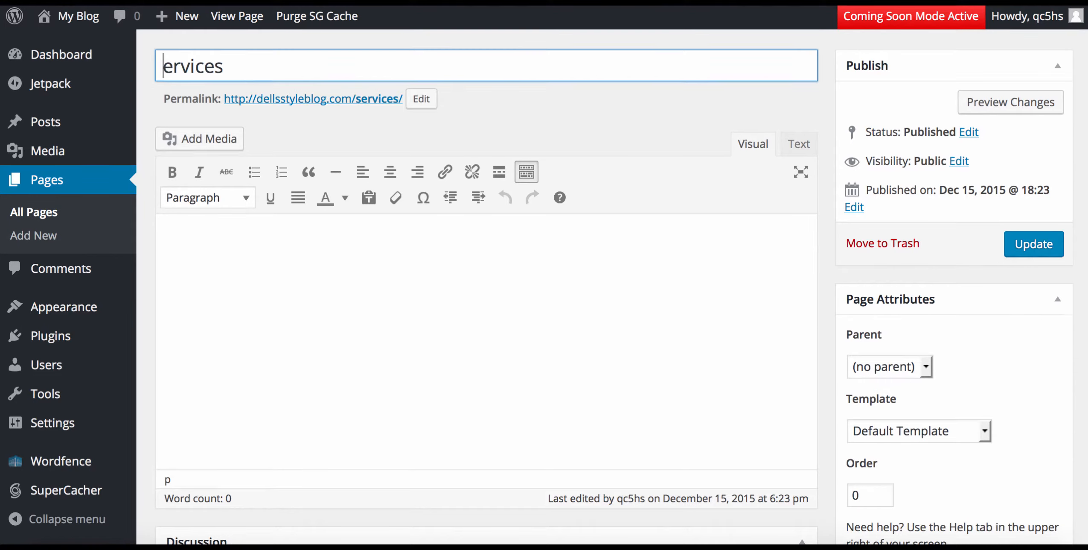
type("S")
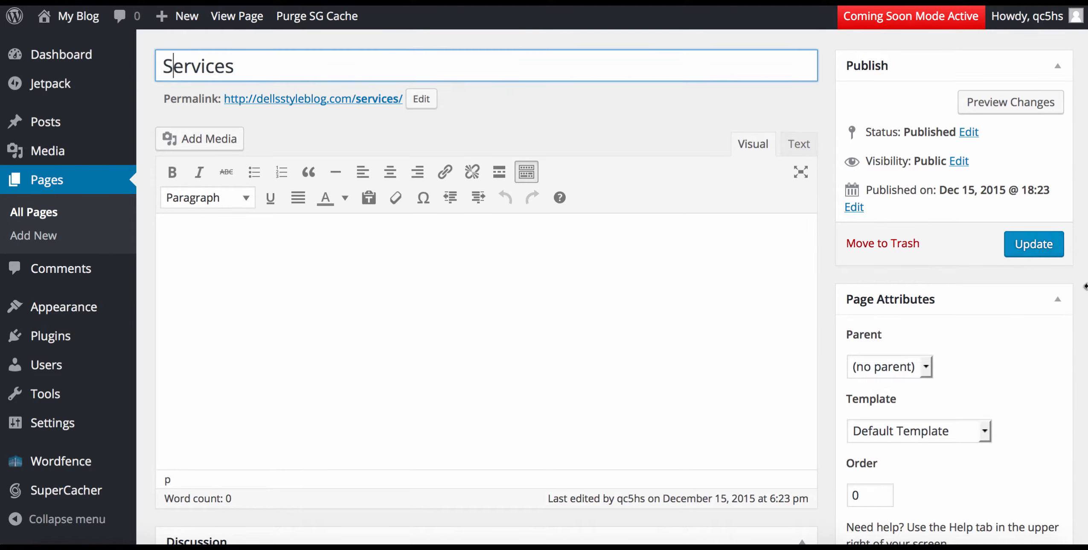
left_click(1024, 246)
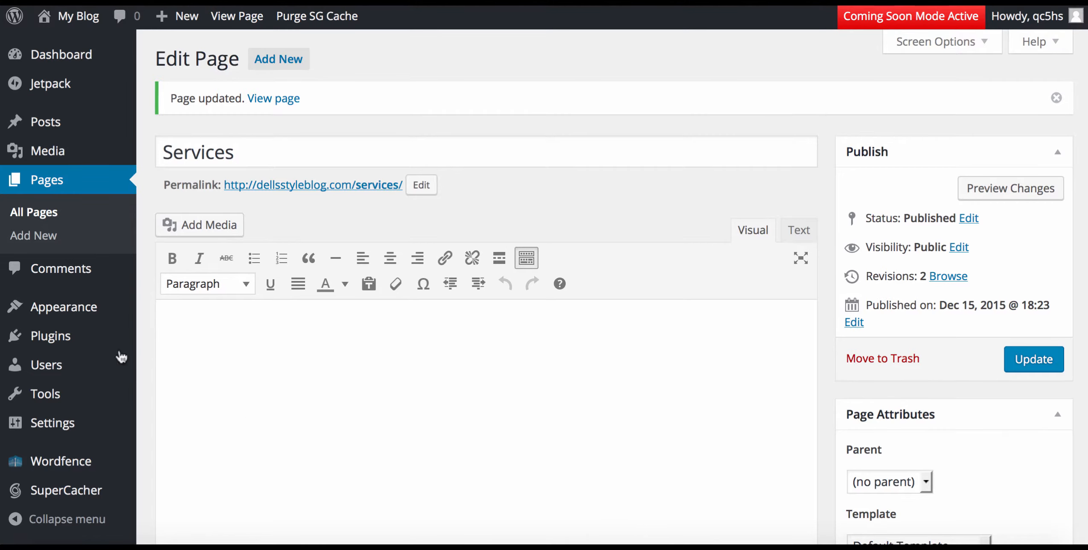
mouse_move(68, 320)
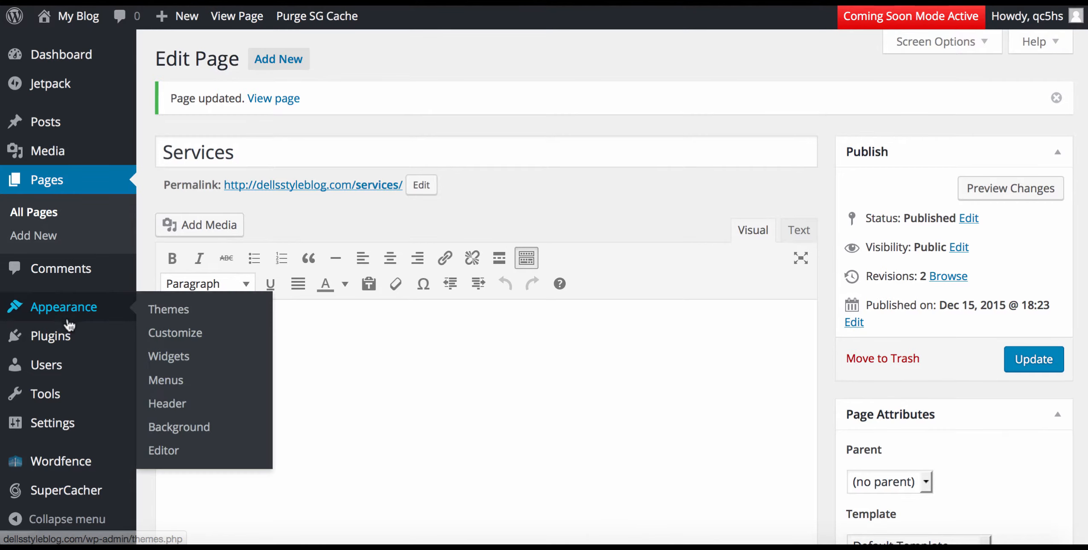
Move the Caldera Forms Preview draft page to the Trash.
left_click(38, 214)
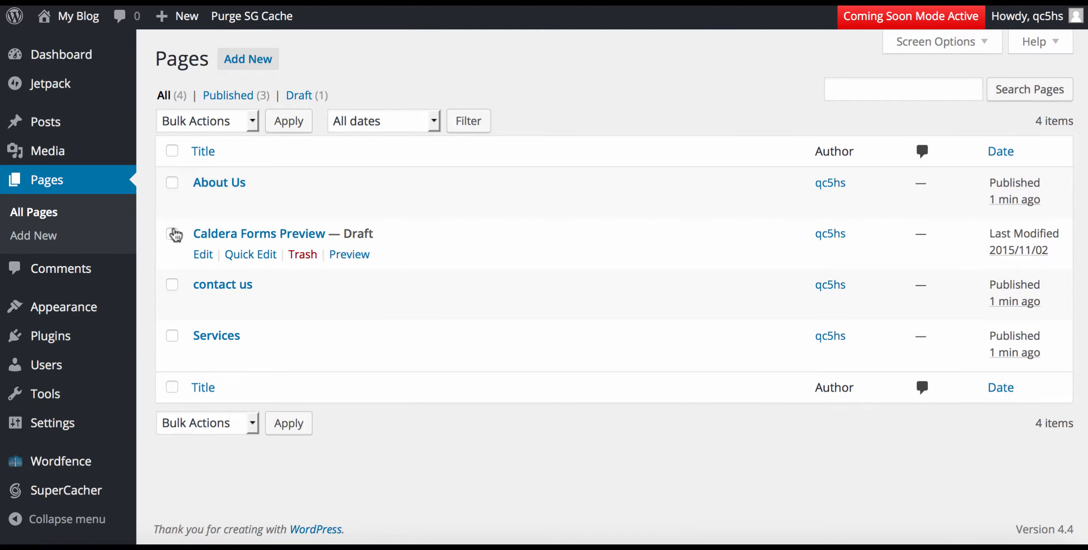
left_click(172, 233)
left_click(303, 255)
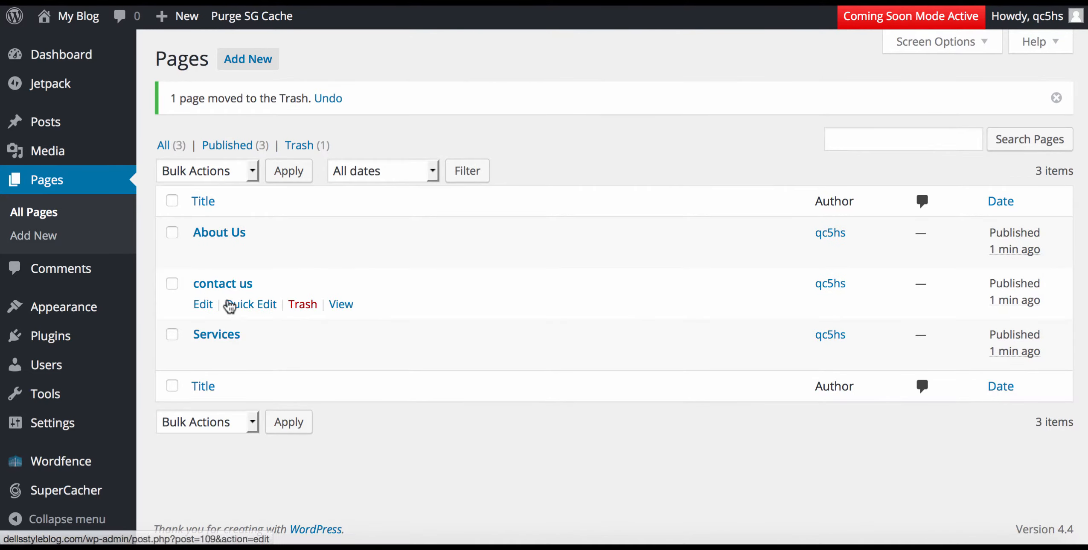
Quick Edit the 'contact us' page title to 'Contact Us'.
left_click(255, 306)
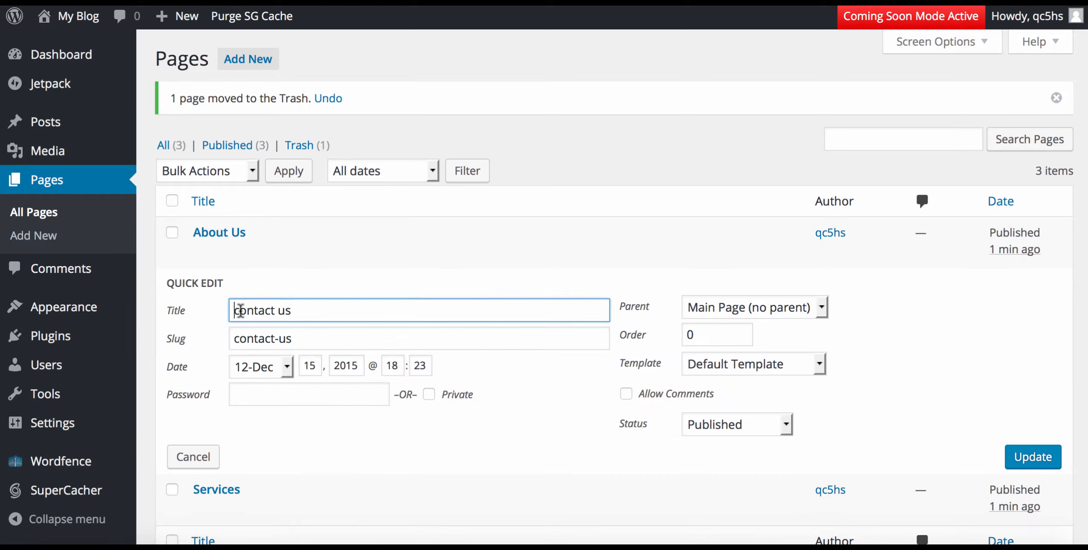
left_click(241, 310)
key("BackSpace")
type("C")
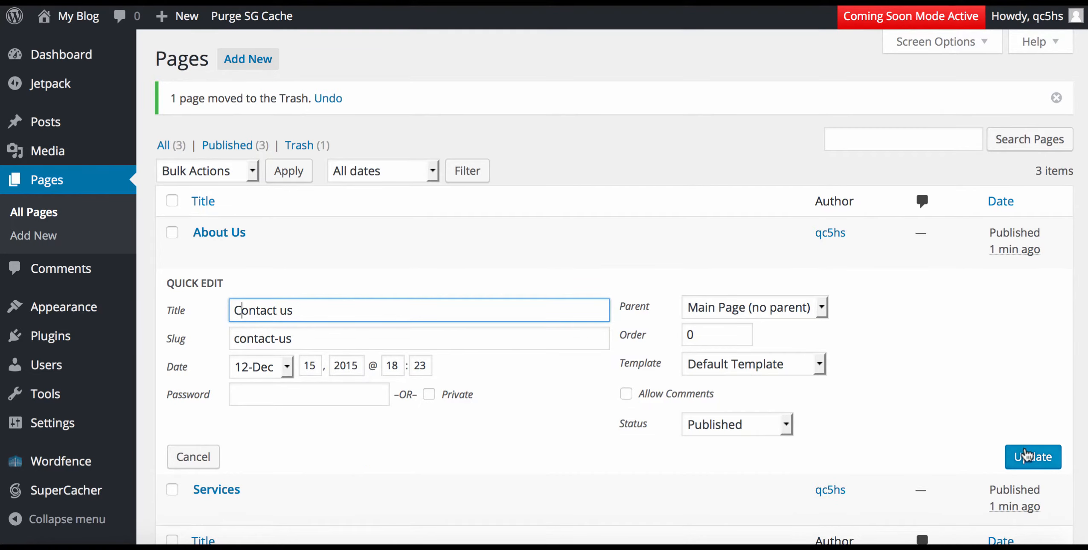
left_click(1028, 458)
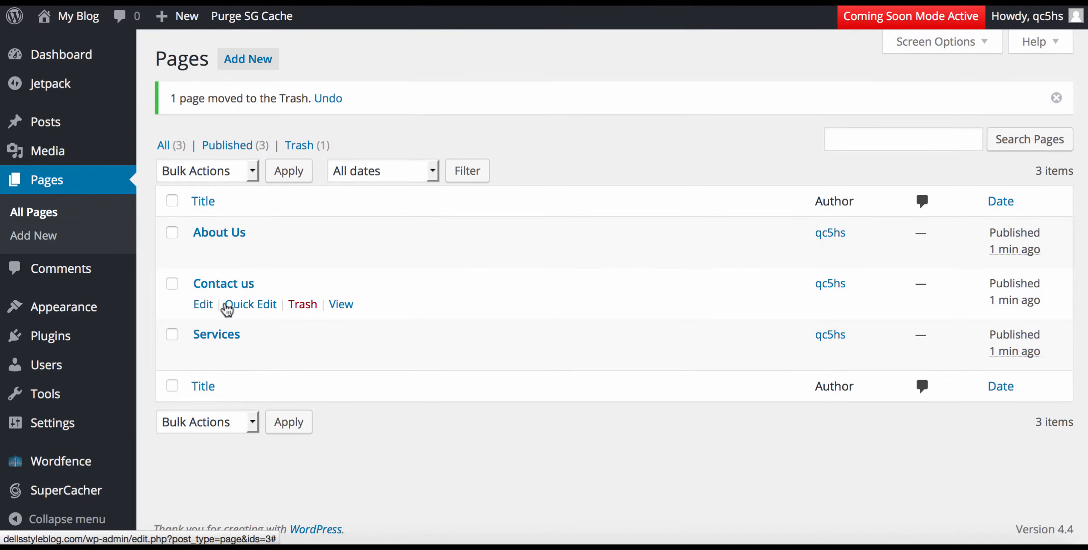
left_click(243, 302)
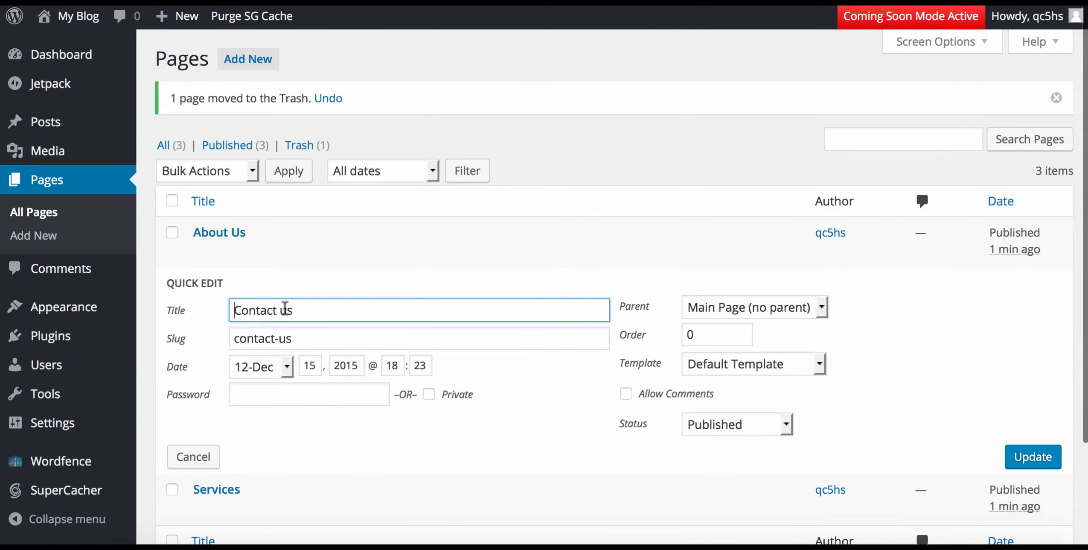
key("BackSpace")
type("U")
left_click(1033, 456)
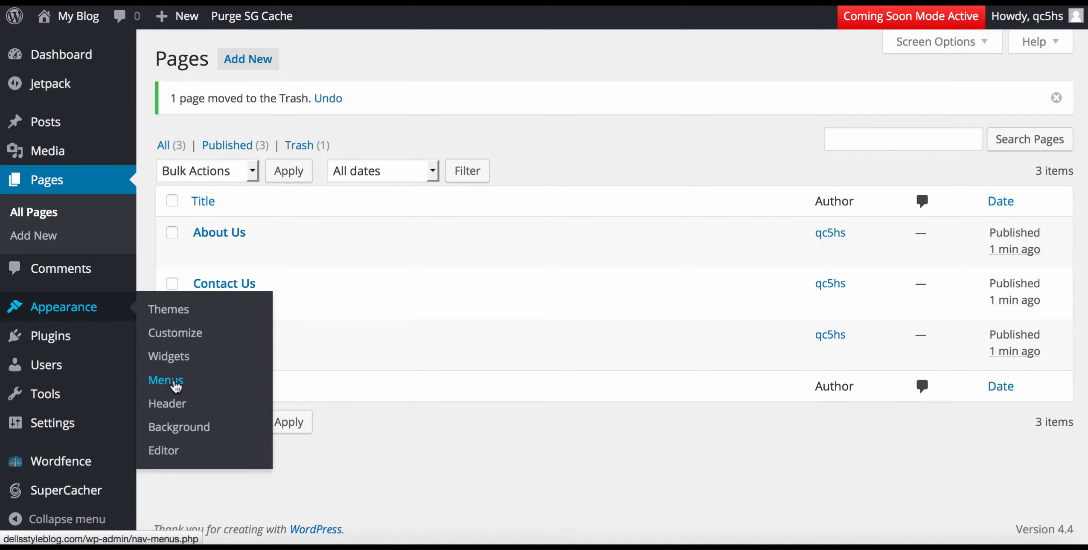
Add the Services, Contact Us and About Us pages to the sidebar menu.
left_click(176, 384)
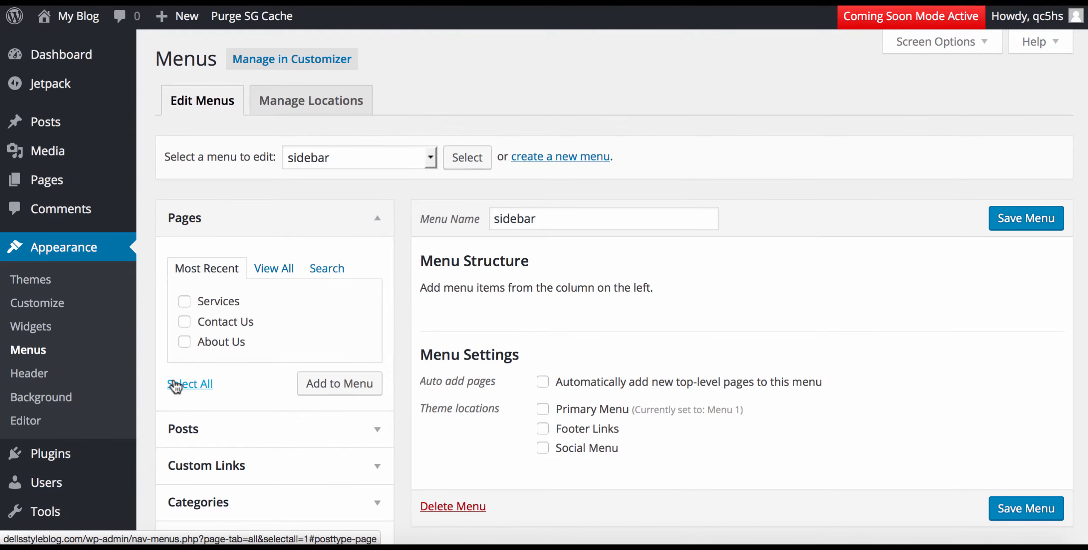
left_click(185, 302)
left_click(185, 322)
left_click(184, 341)
left_click(339, 383)
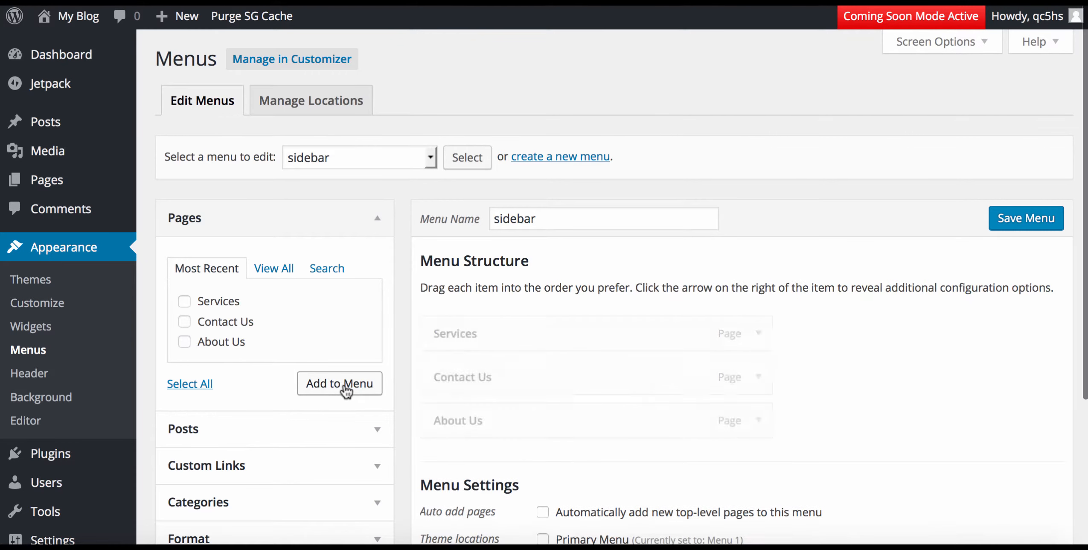
Add a custom 'Home' link pointing to dellstyleblog.com to the menu.
scroll(310, 478, "down", 3)
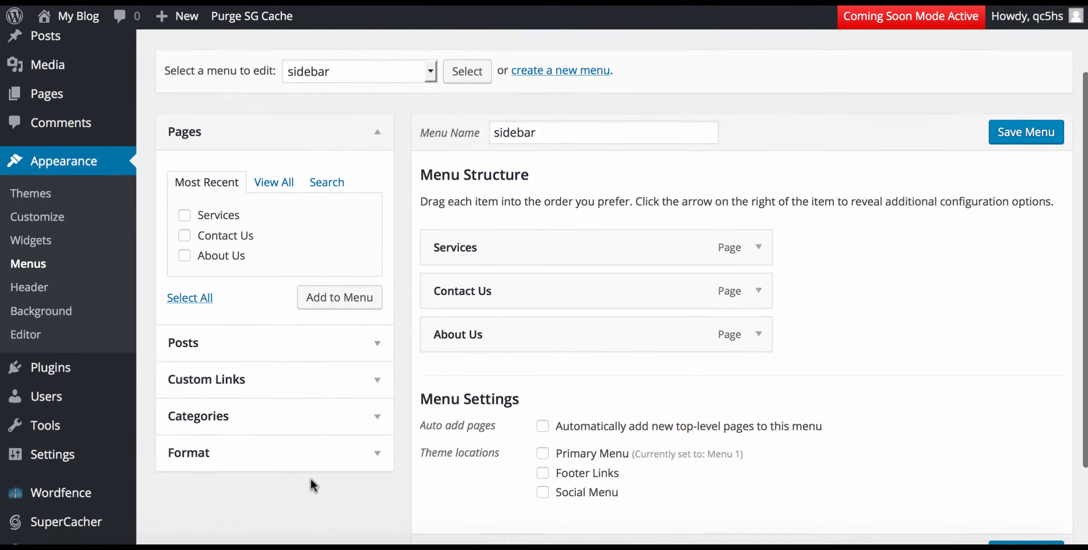
left_click(288, 377)
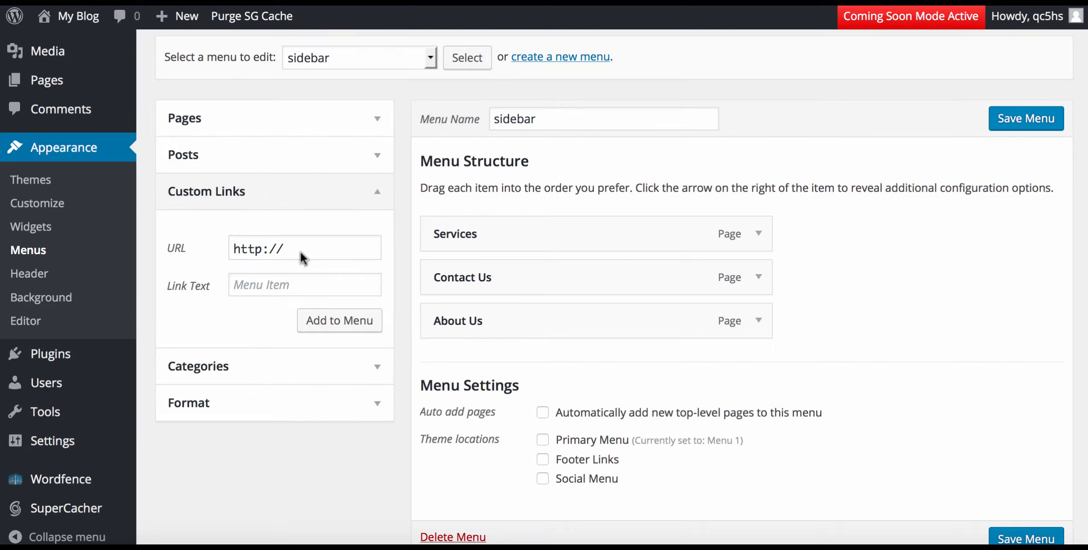
left_click(271, 288)
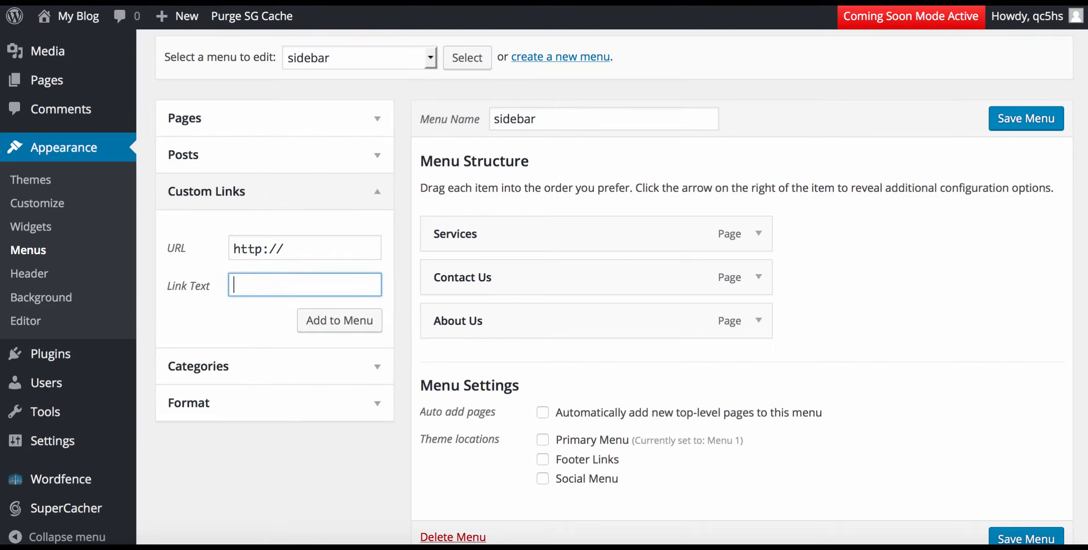
type("Home")
left_click(294, 248)
type("dellstyleblog")
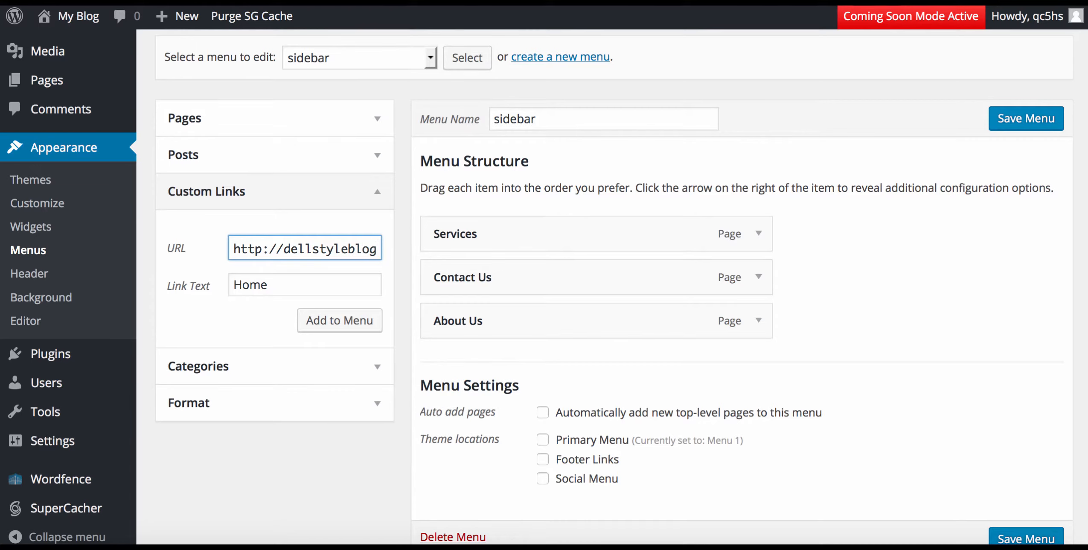
type(".com")
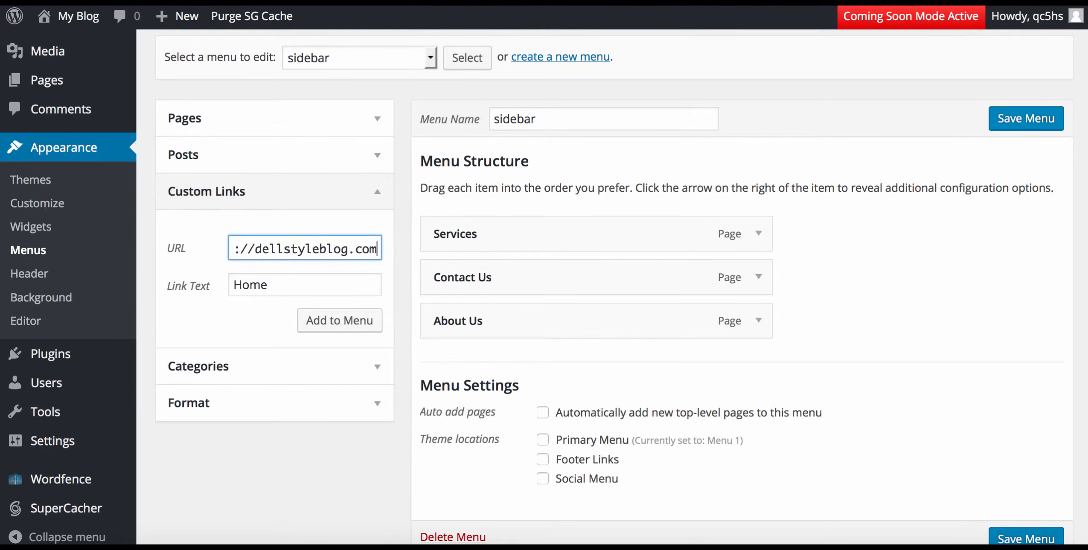
left_click(340, 323)
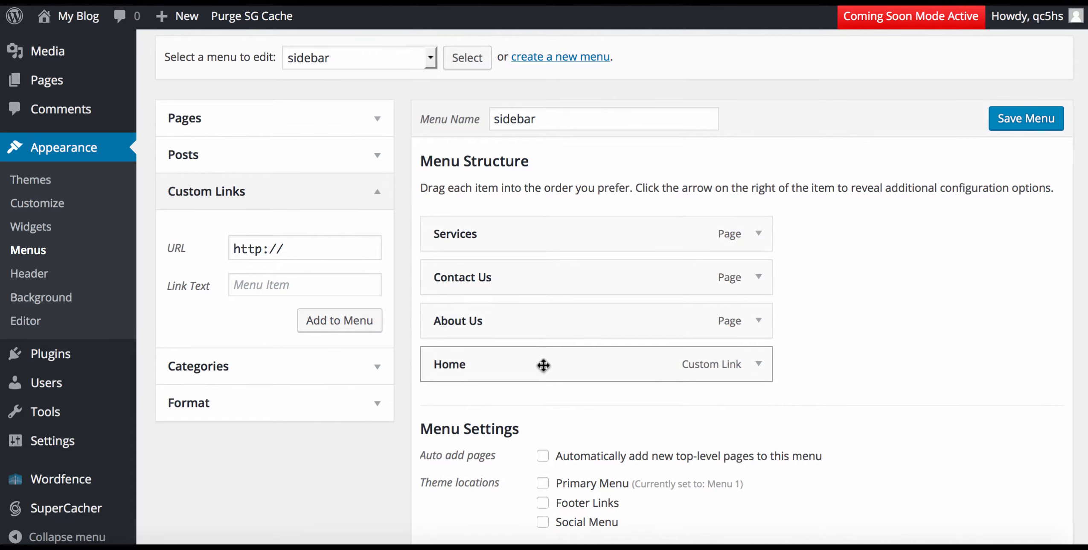
Reorder the menu so Home comes first, followed by About Us.
right_click(544, 365)
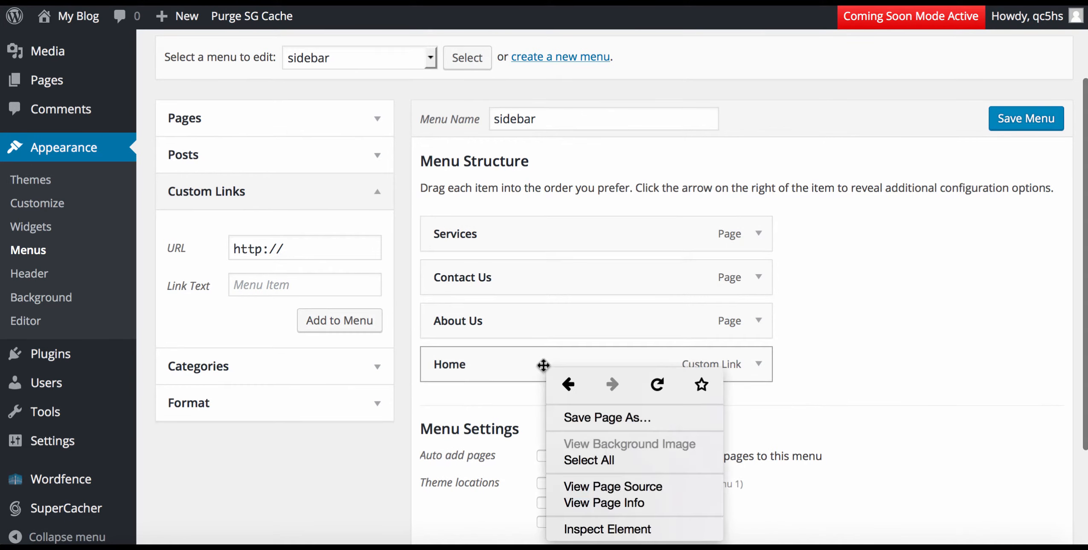
left_click(495, 366)
left_click_drag(501, 358, 501, 238)
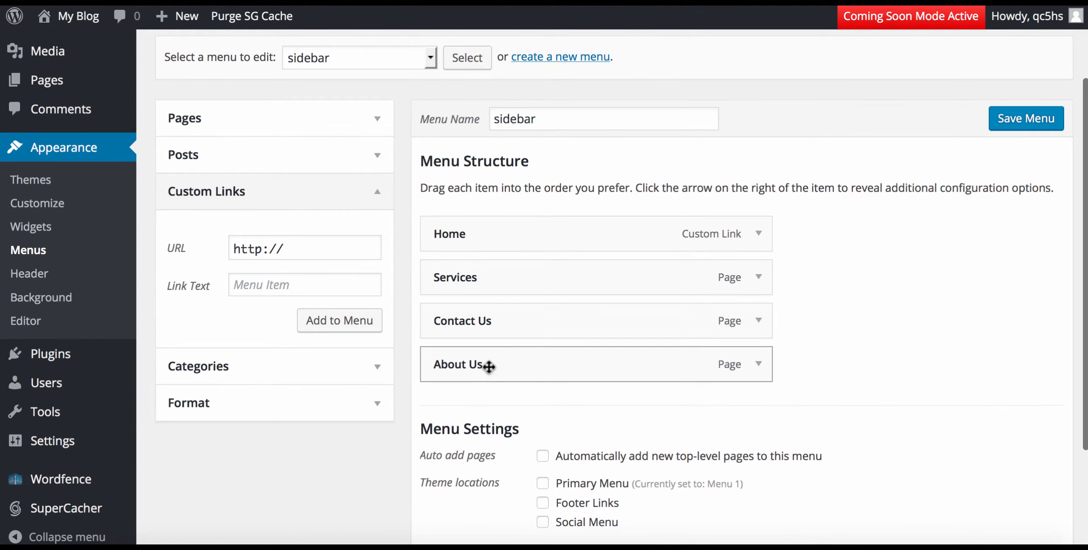
left_click_drag(491, 365, 482, 269)
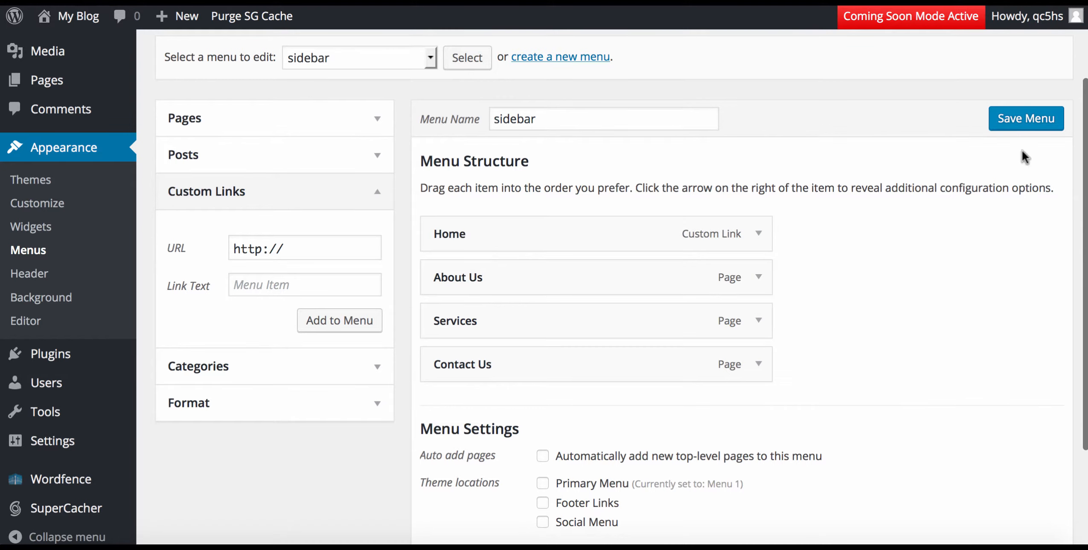
Save the reordered menu and check its theme location assignments.
left_click(1014, 119)
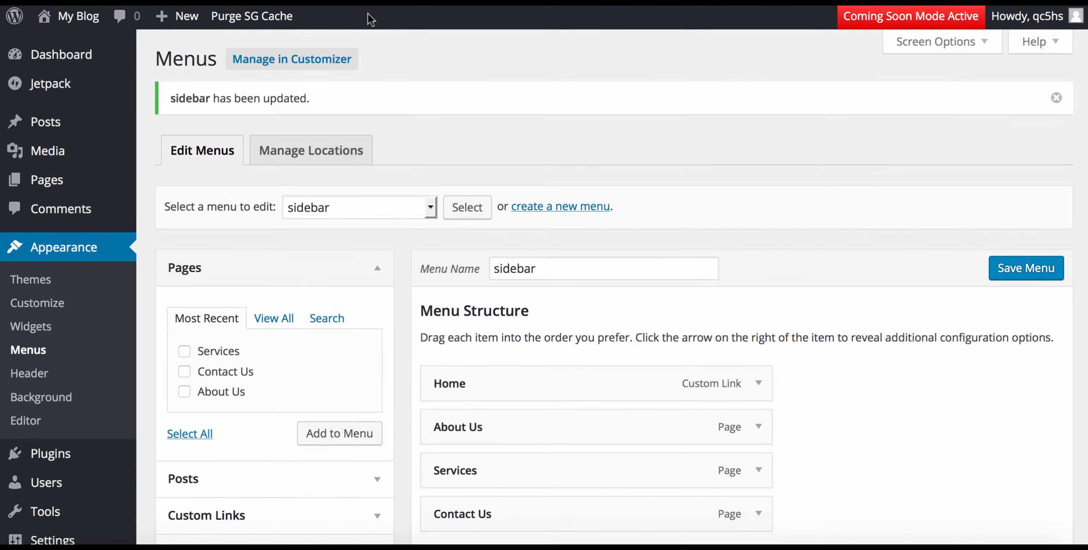
mouse_move(83, 19)
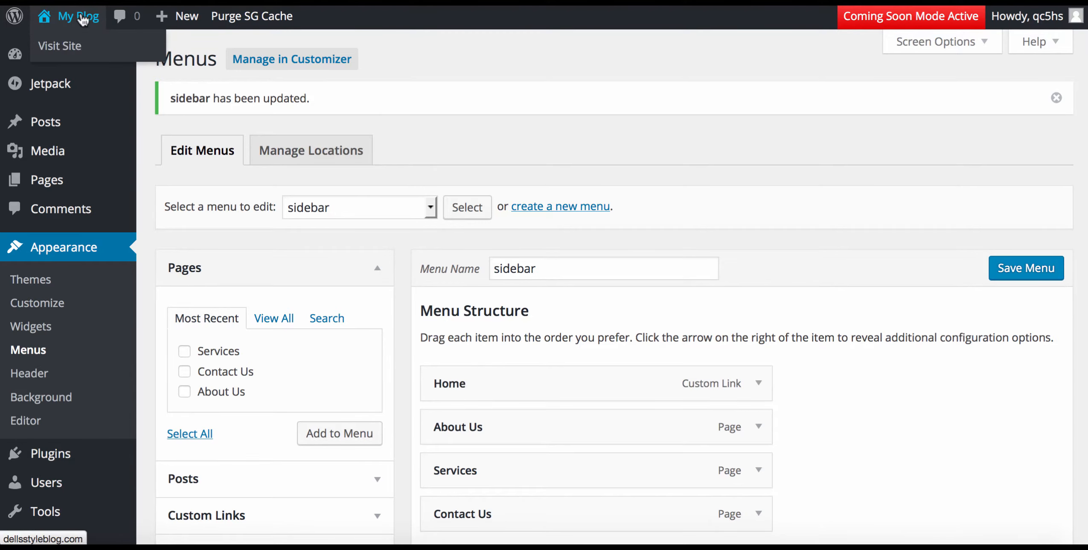
left_click(305, 154)
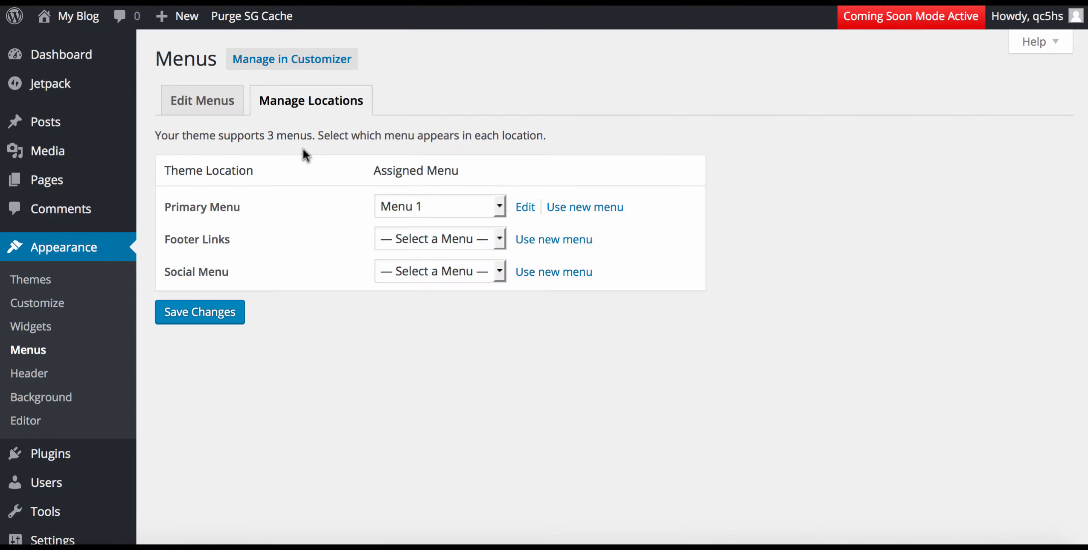
left_click(217, 110)
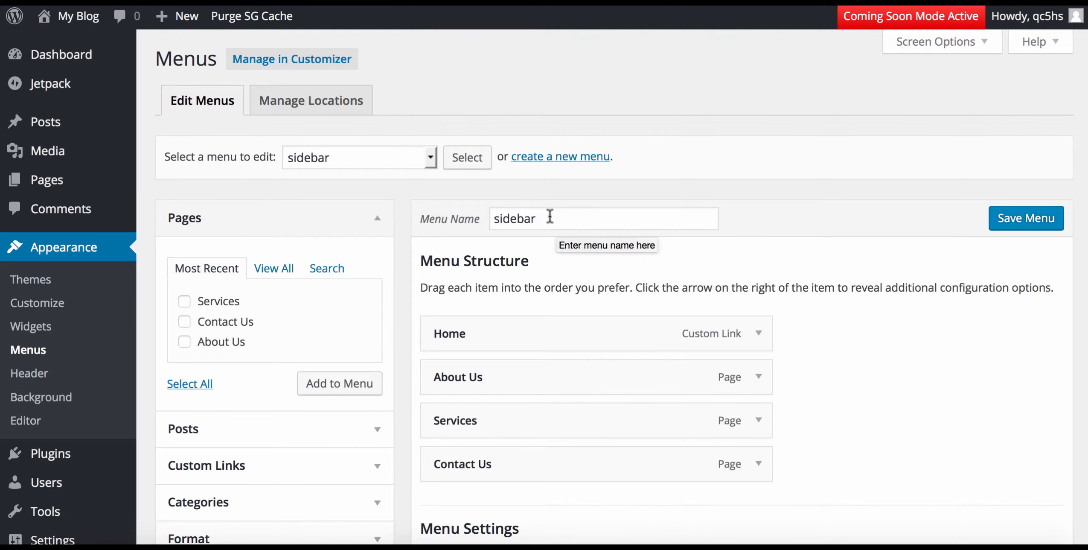
Rename the menu from sidebar to 'Menu' and save it.
left_click_drag(553, 219, 458, 213)
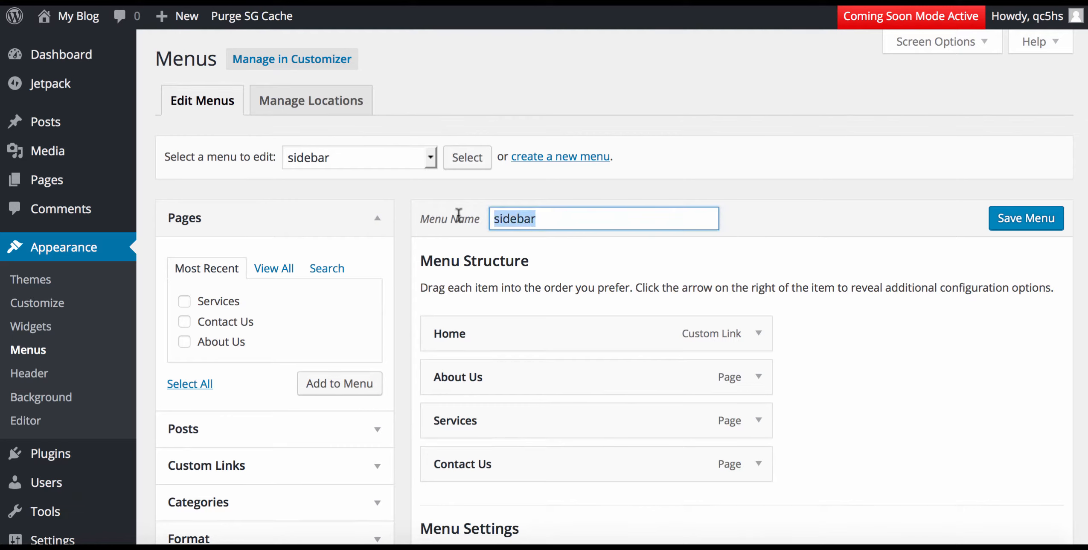
type("Men")
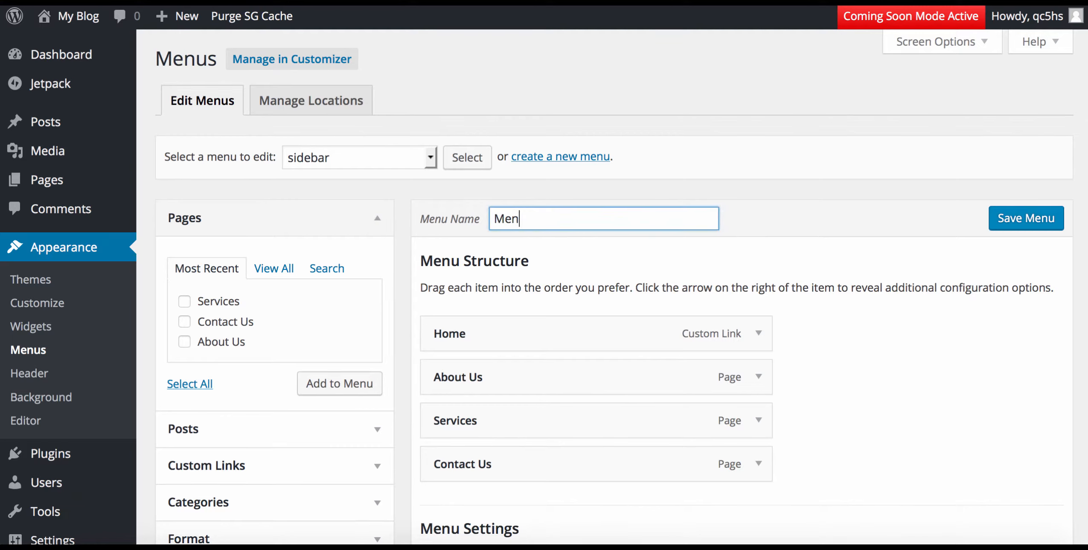
type("u 1")
left_click(1024, 221)
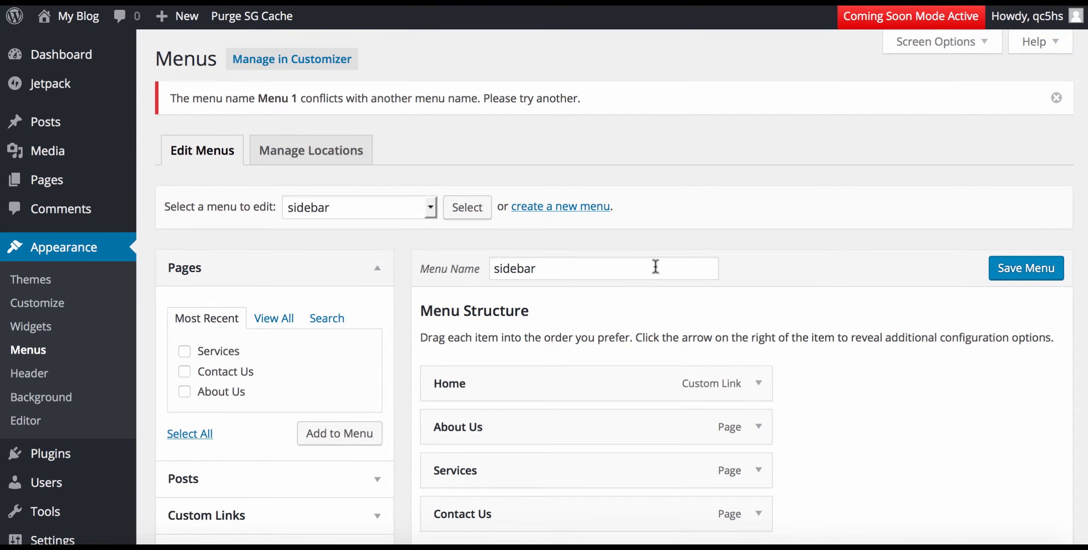
left_click(599, 273)
key("BackSpace")
key("BackSpace")
key("BackSpace")
key("BackSpace")
key("BackSpace")
key("BackSpace")
key("BackSpace")
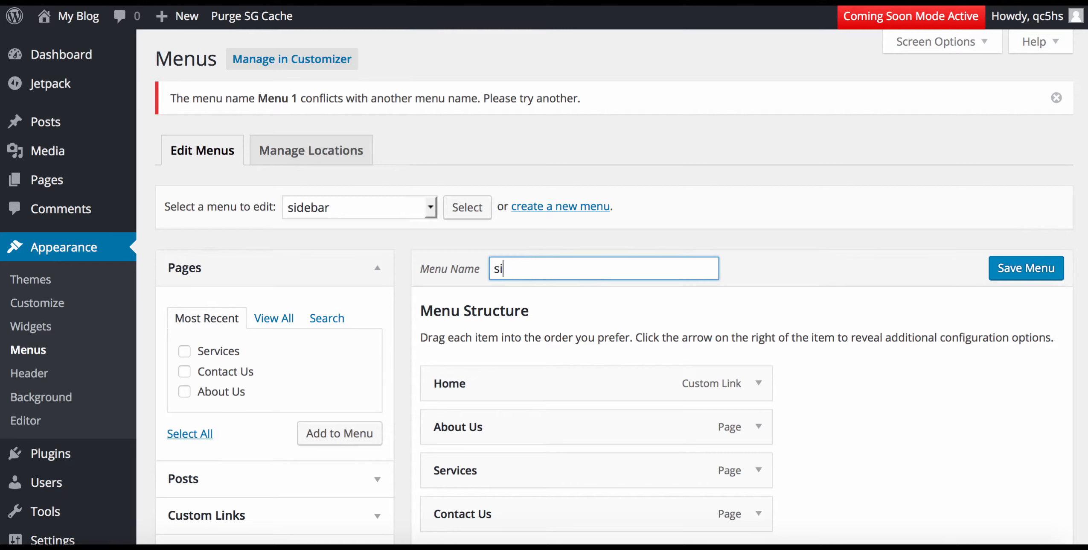
type("Menu")
left_click(1025, 270)
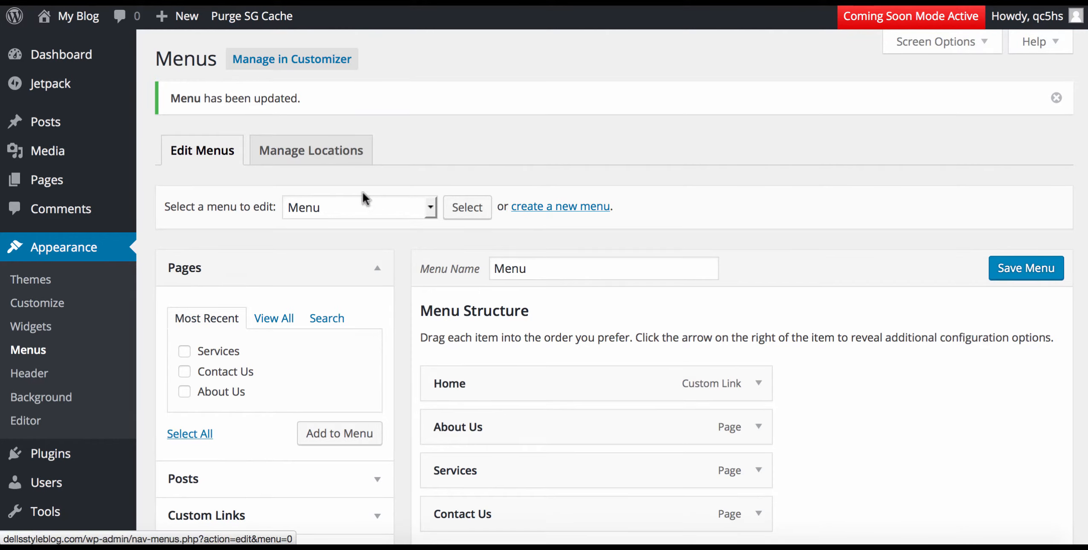
Assign Menu to the Primary Menu location, save it, and visit the live blog.
left_click(322, 150)
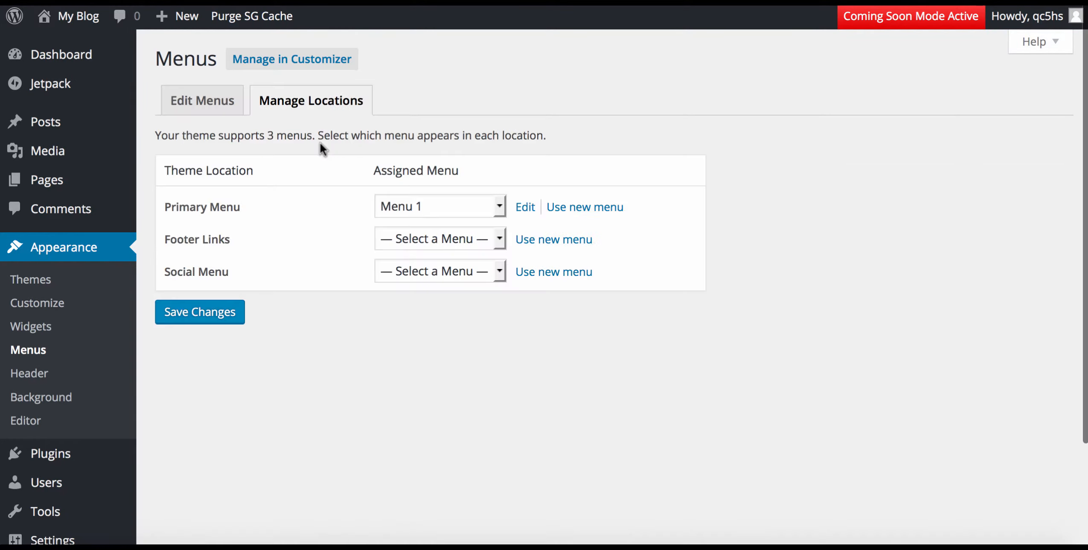
left_click(452, 202)
left_click(442, 237)
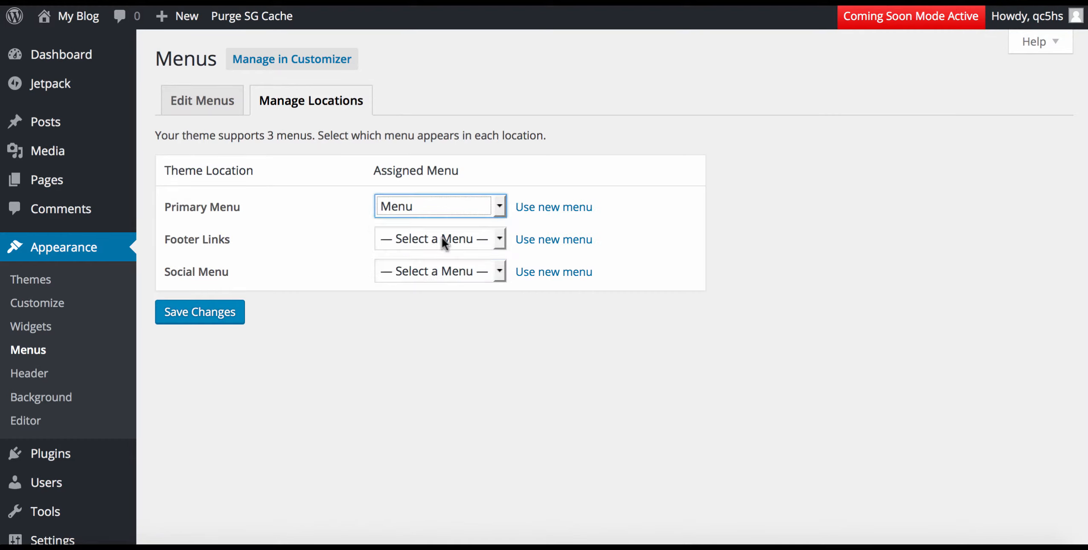
left_click(214, 316)
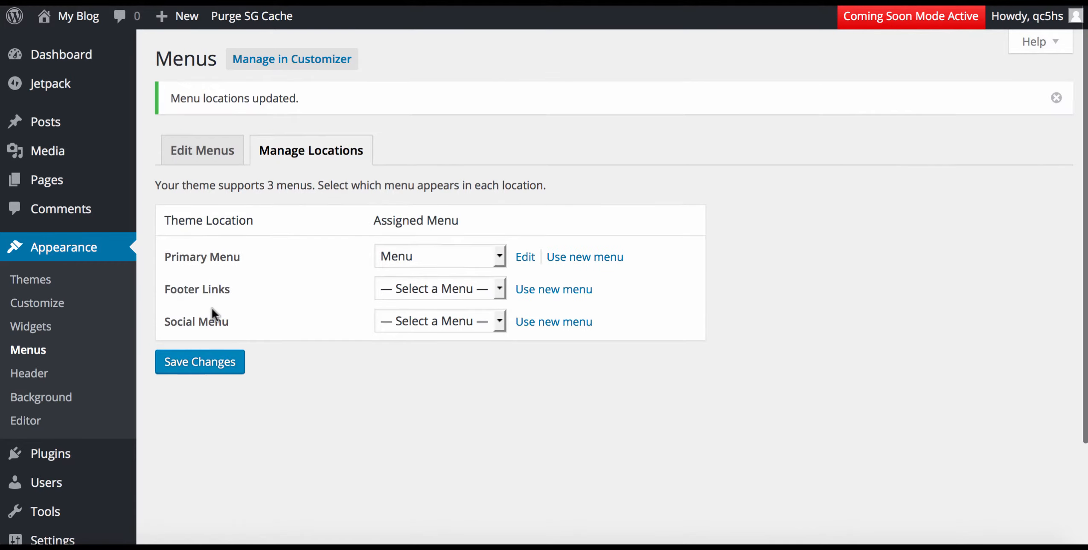
left_click(82, 21)
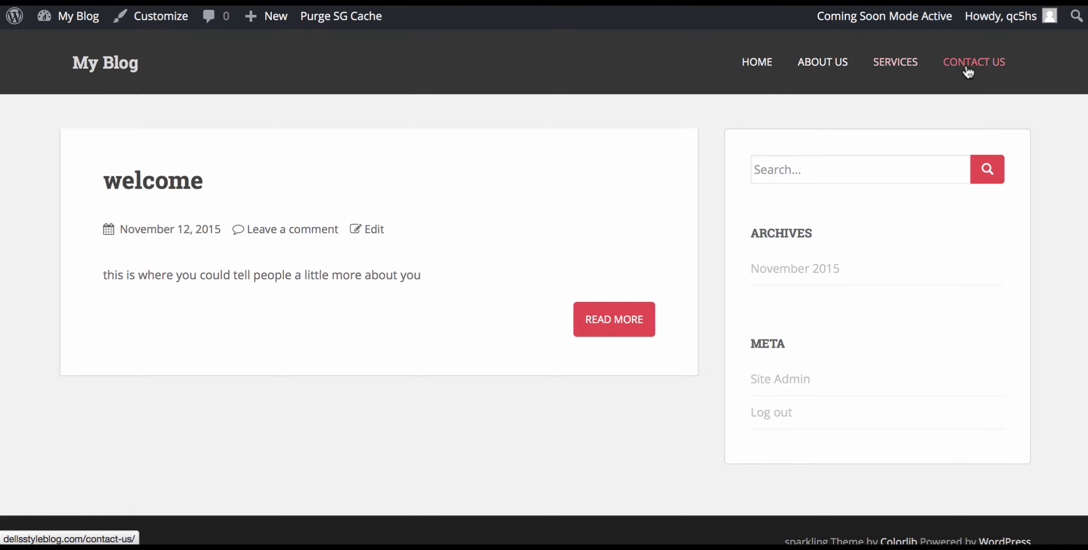
Test the HOME, ABOUT US, SERVICES and CONTACT US header links, finding HOME fails to load.
left_click(750, 64)
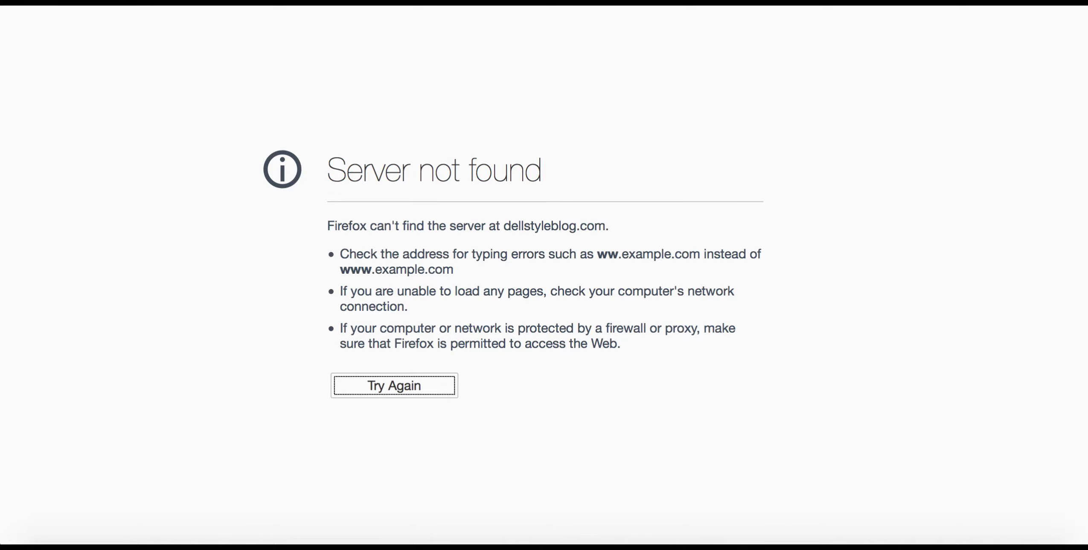
key("super+Left")
left_click(816, 68)
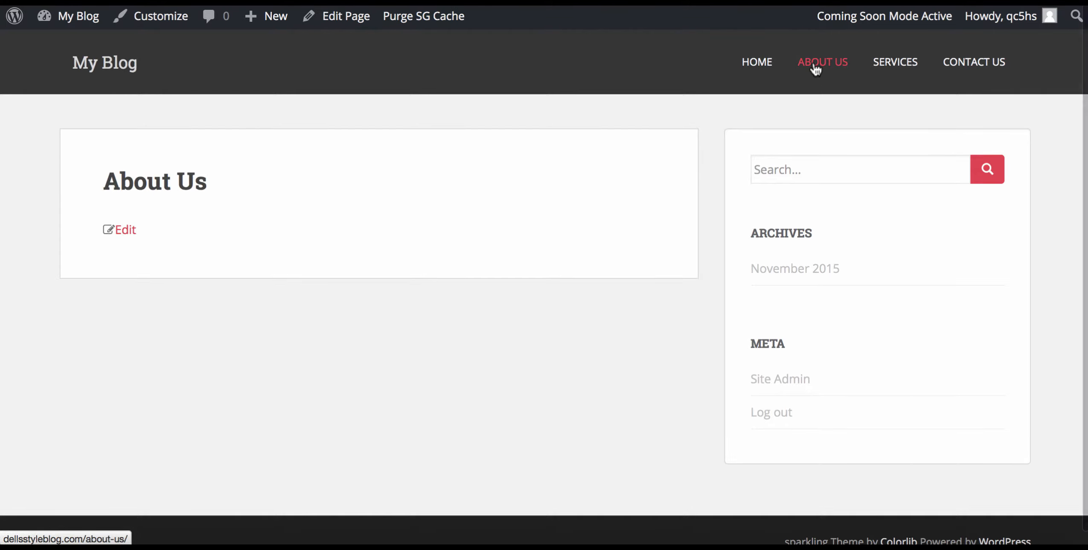
left_click(748, 66)
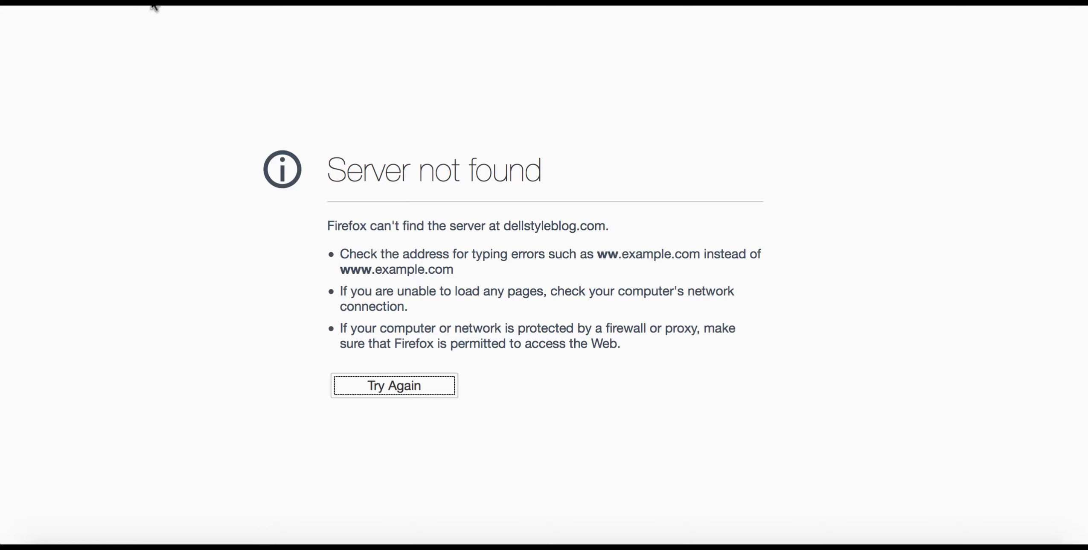
left_click(15, 2)
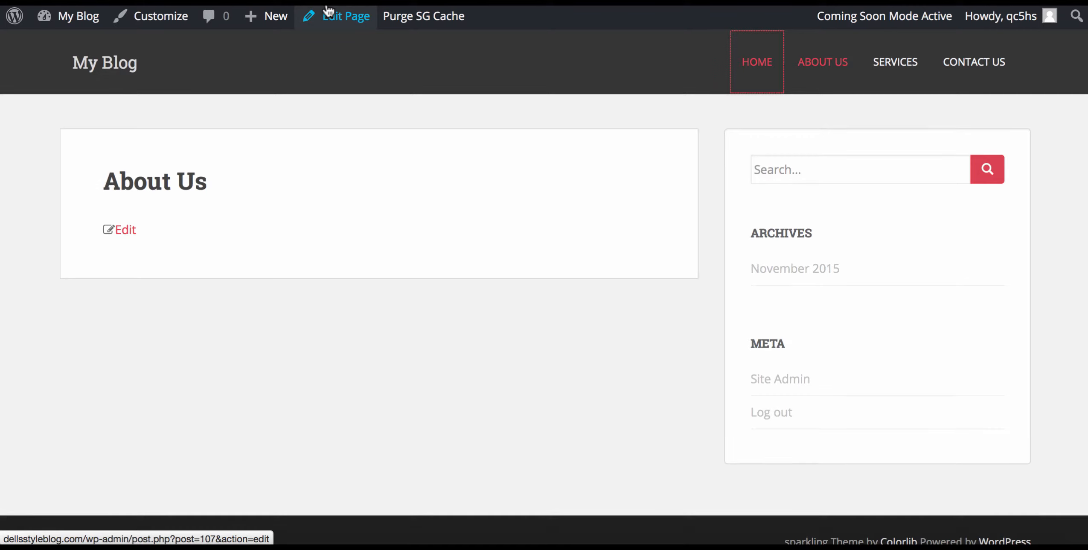
left_click(898, 68)
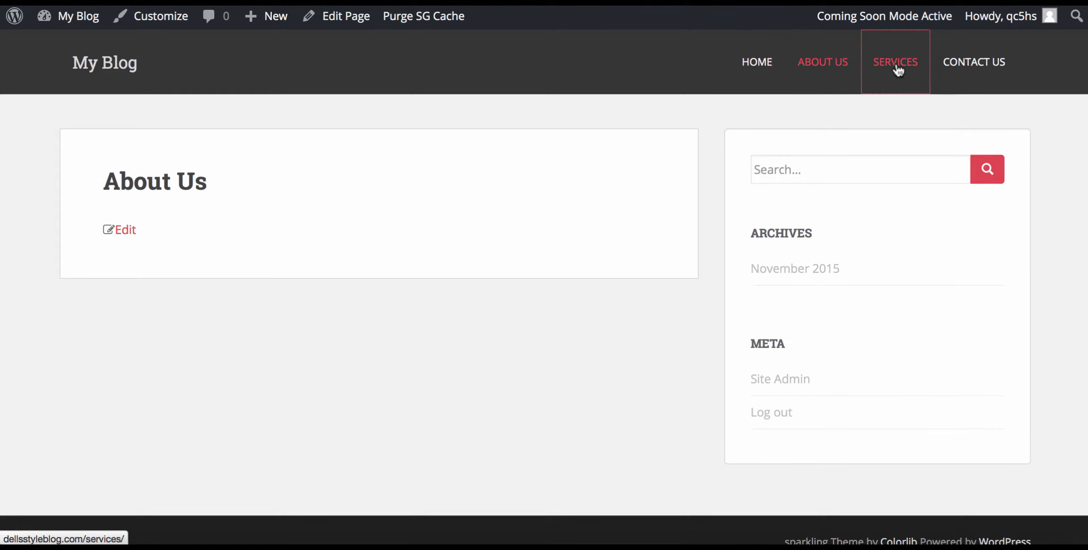
left_click(987, 66)
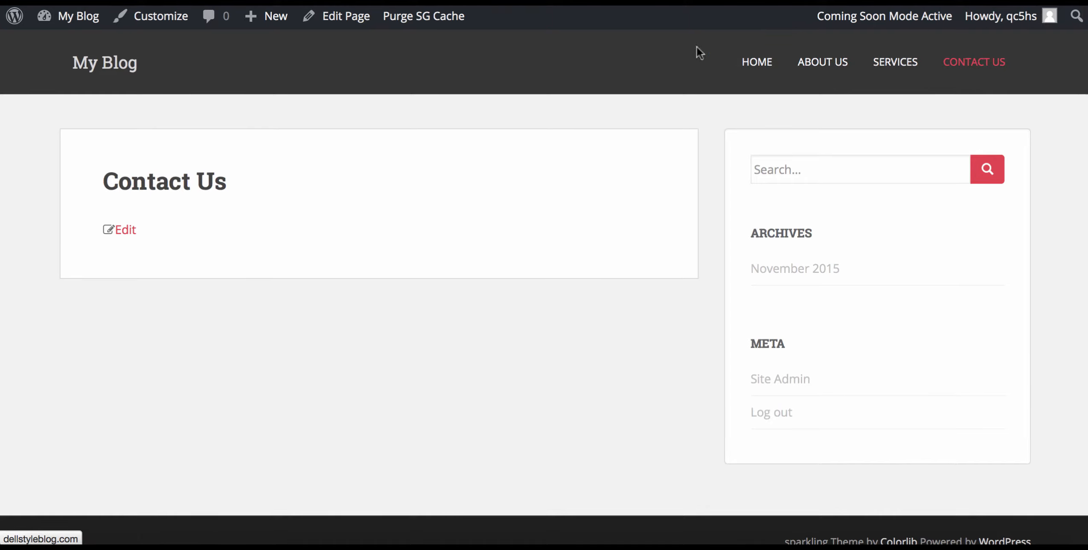
left_click(69, 22)
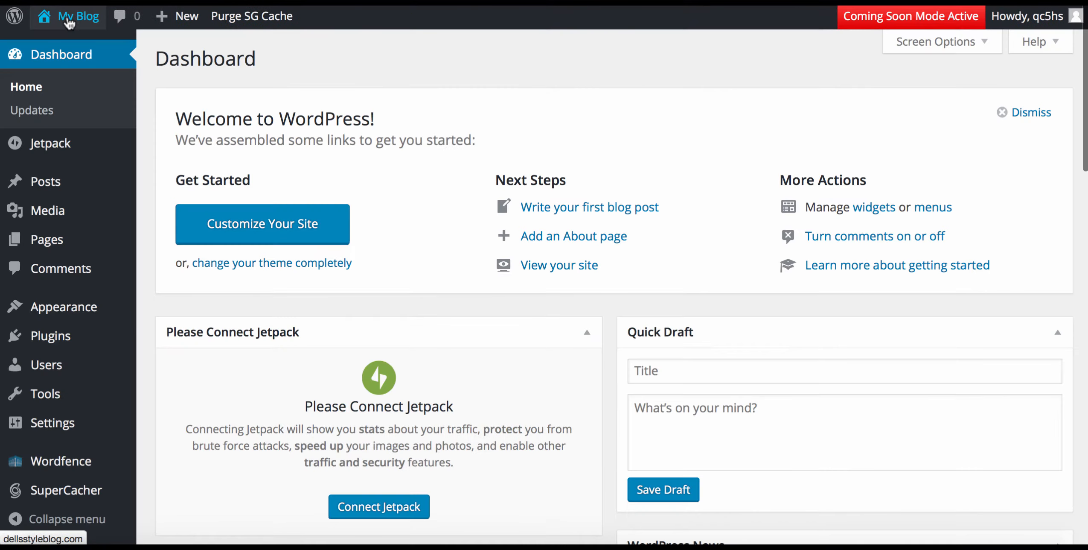
mouse_move(90, 308)
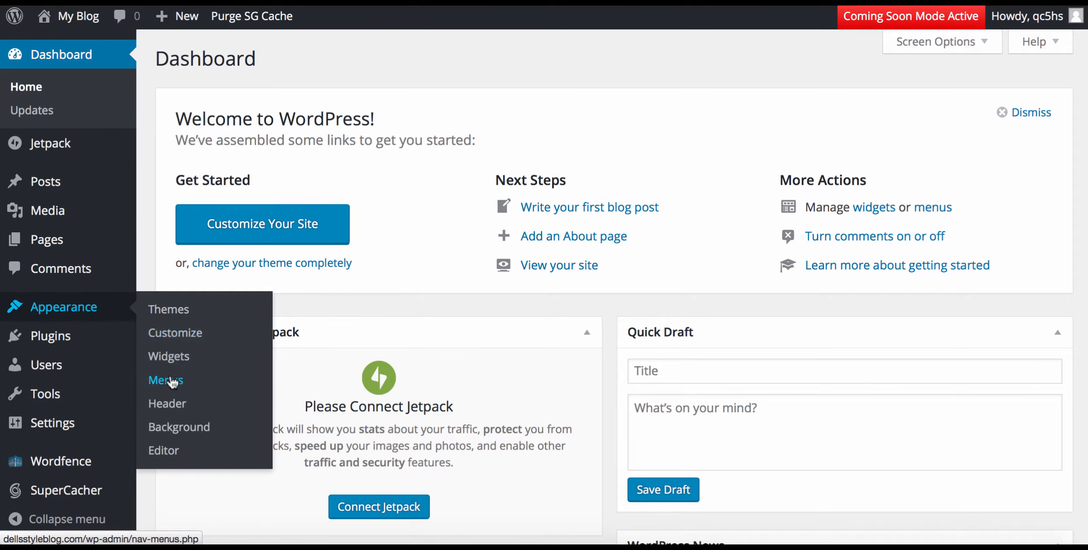
left_click(173, 382)
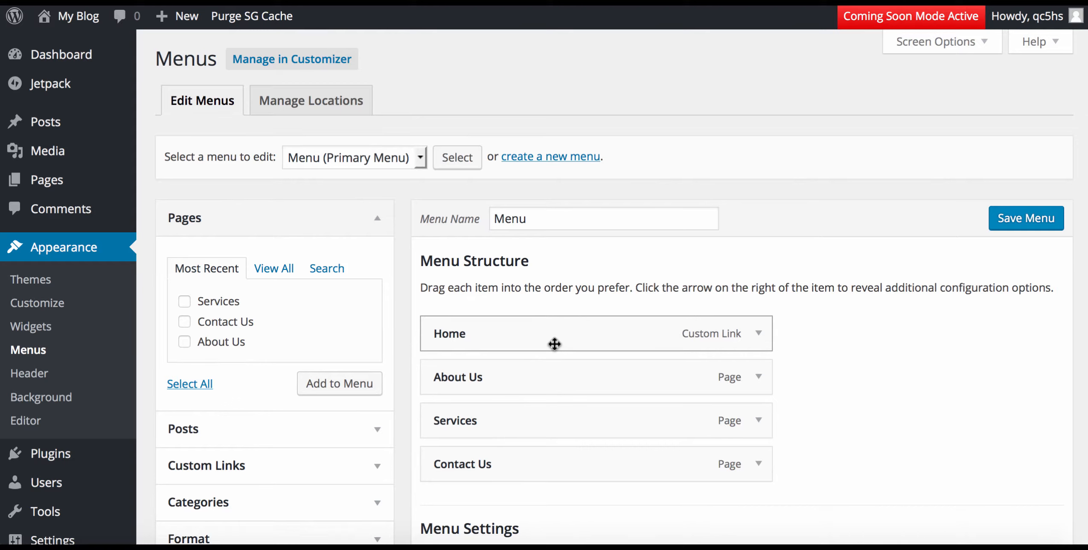
left_click(759, 333)
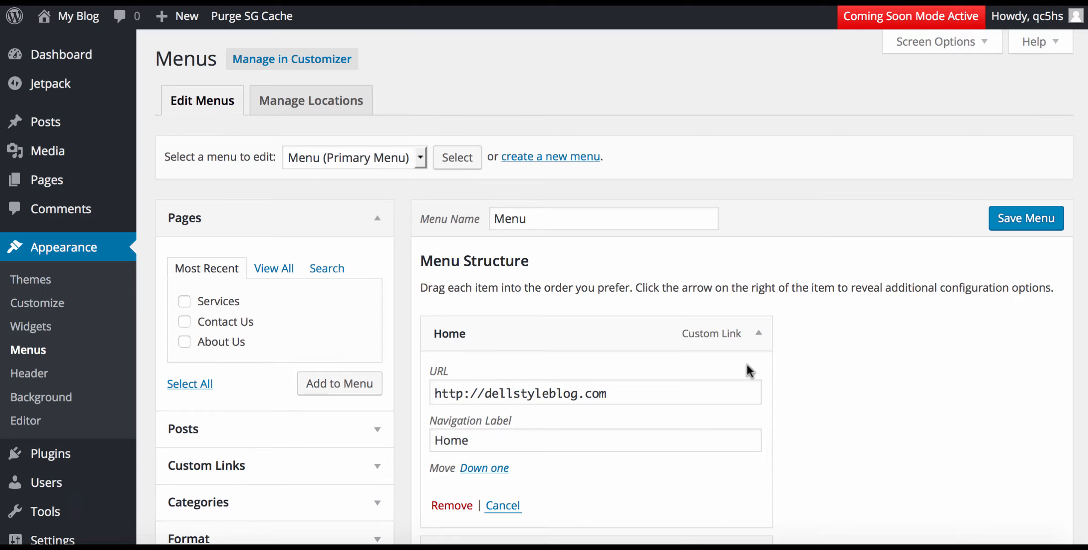
scroll(746, 364, "down", 3)
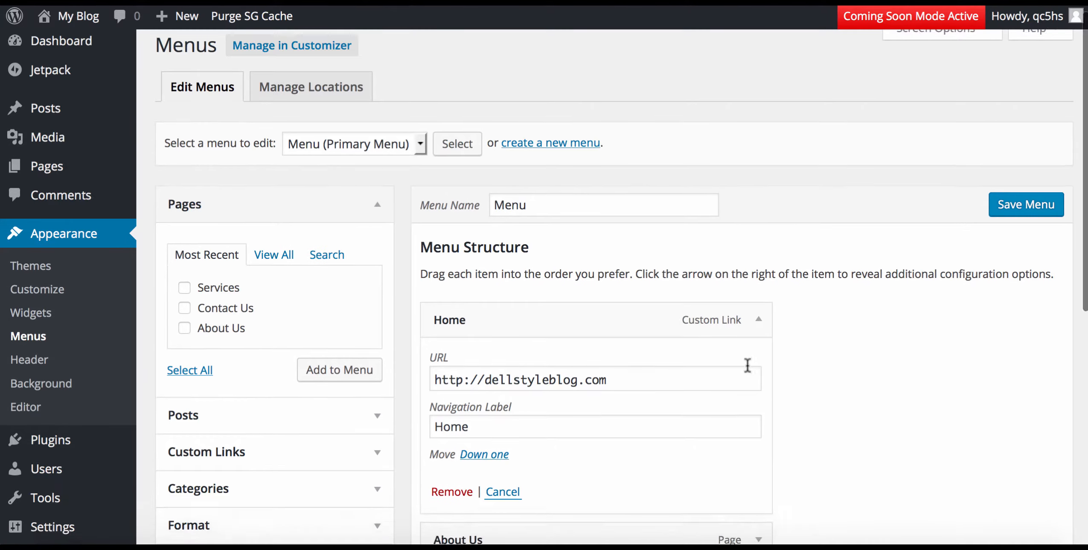
scroll(747, 364, "up", 1)
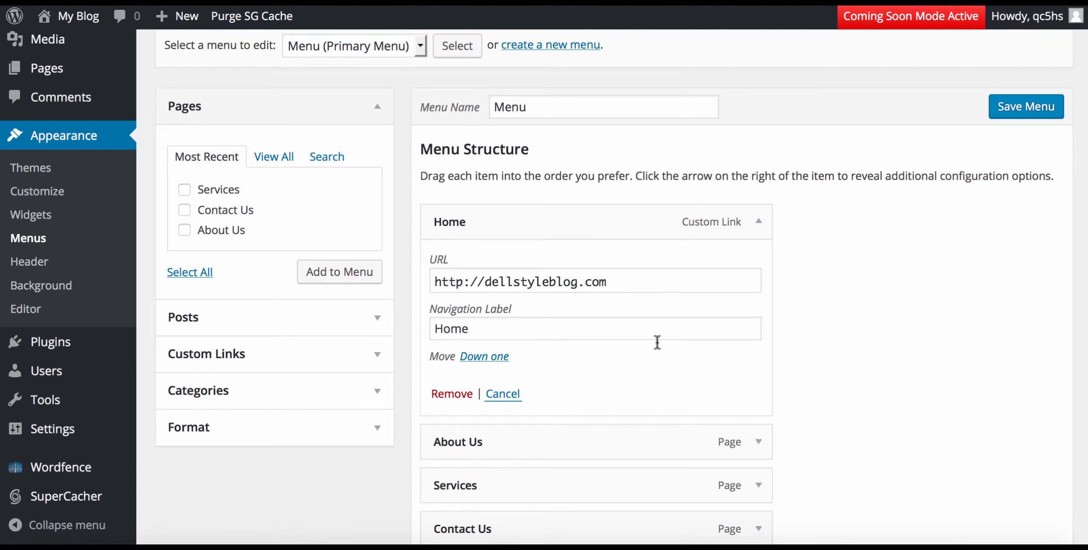
left_click(514, 282)
type("s")
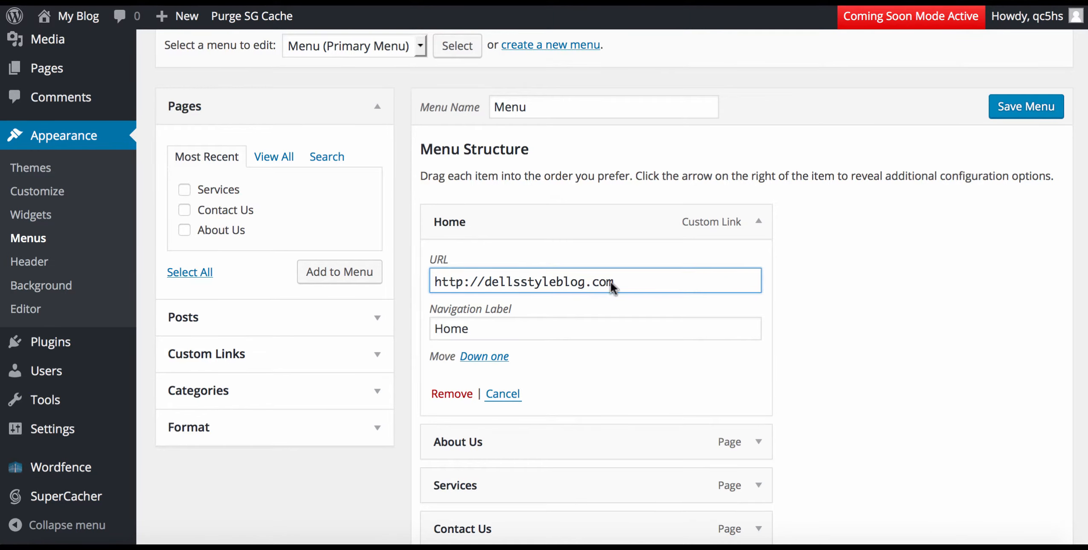
scroll(699, 306, "down", 2)
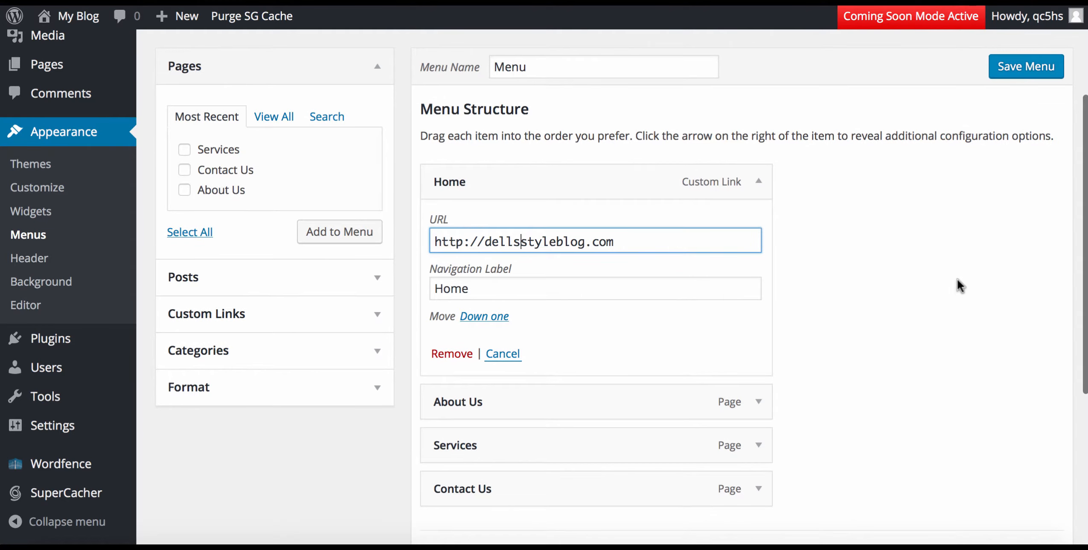
left_click(1012, 72)
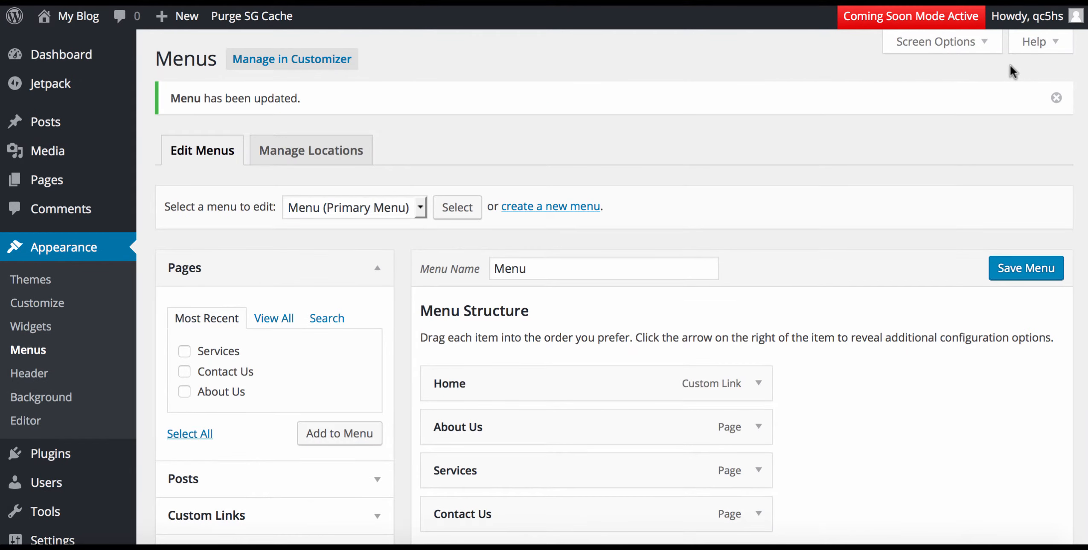
On the live site, open the Home, About Us, Services and Contact Us pages in turn.
left_click(81, 19)
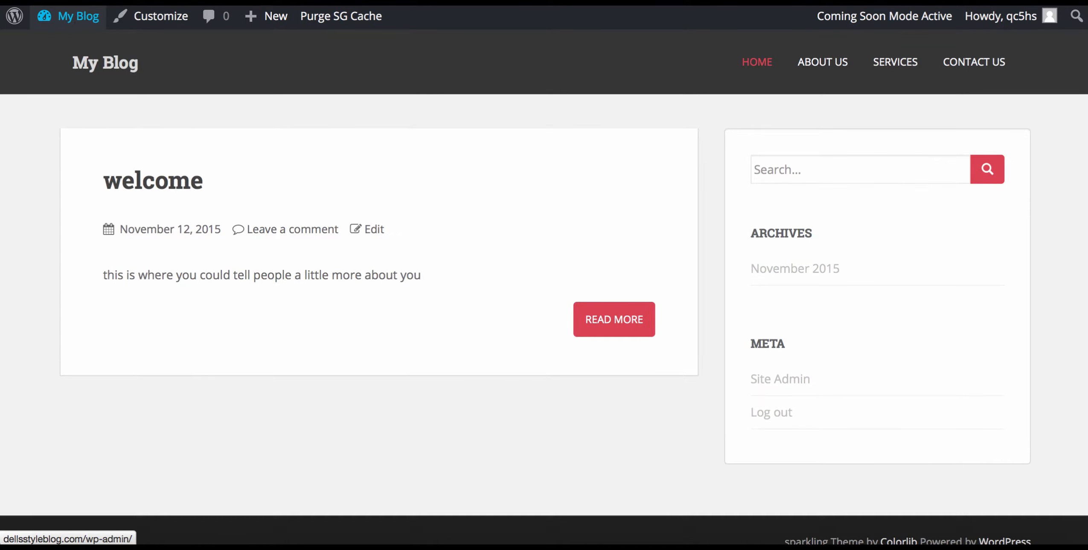
left_click(758, 67)
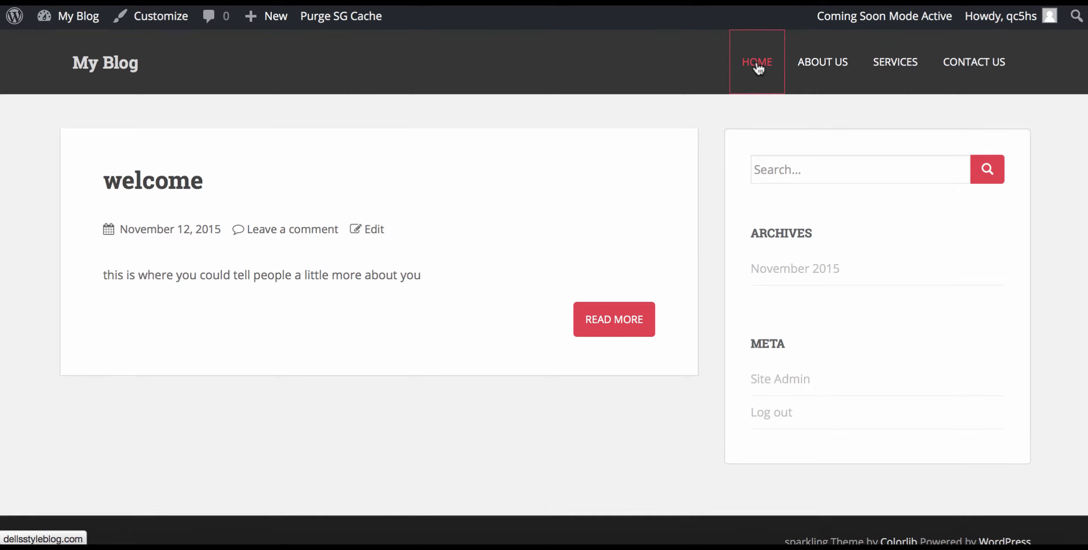
left_click(830, 67)
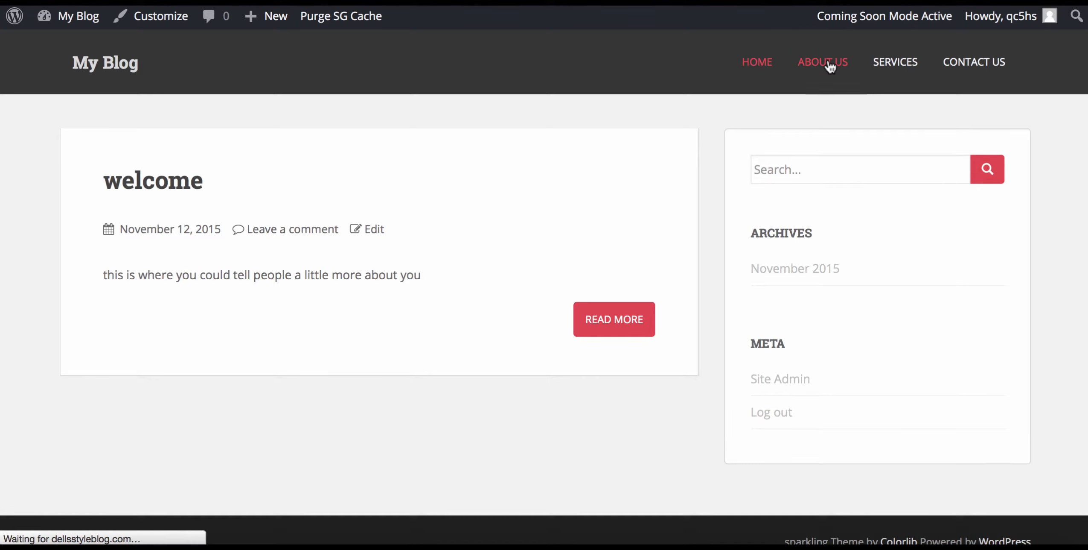
left_click(894, 65)
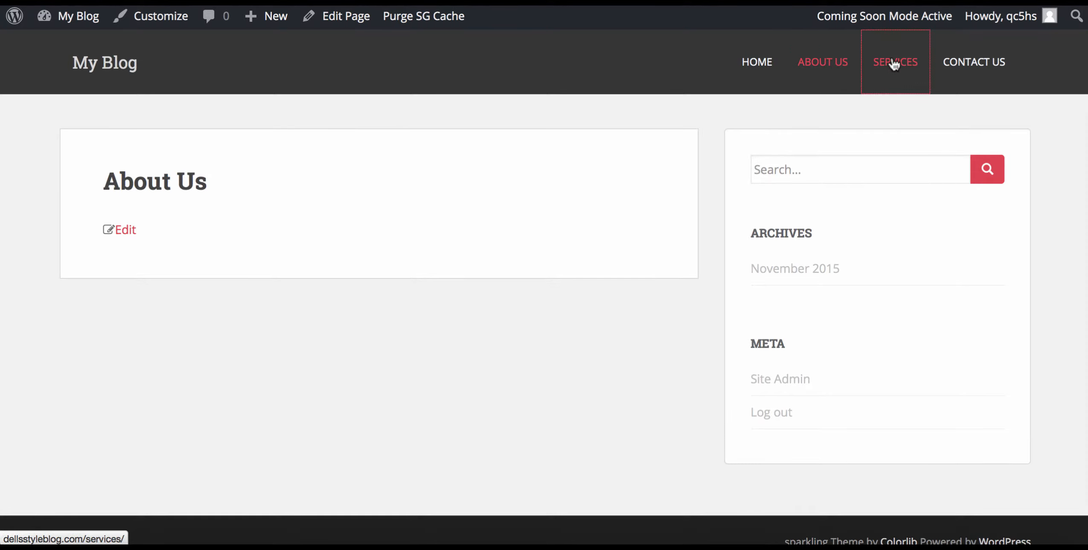
left_click(959, 63)
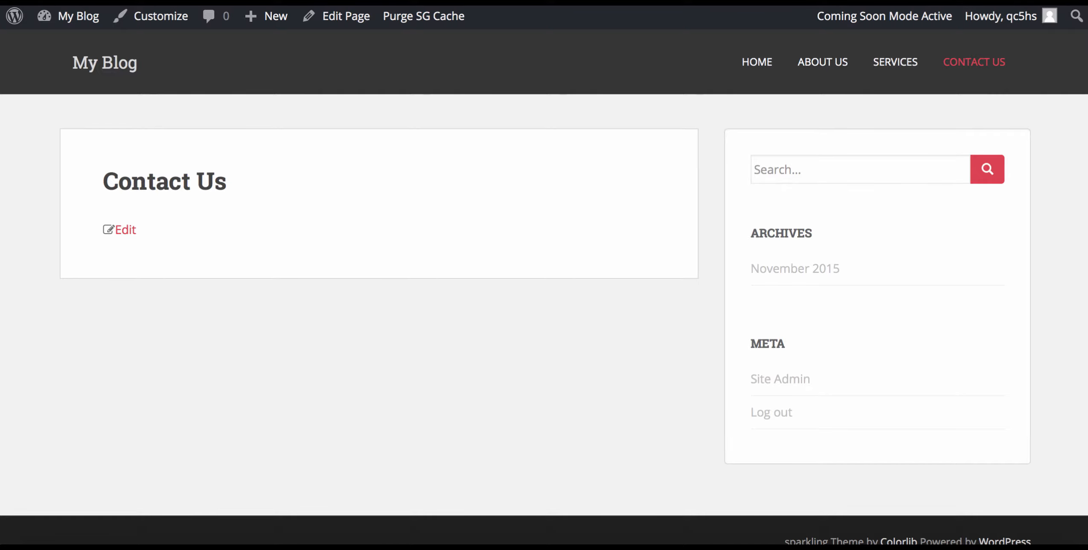
mouse_move(88, 19)
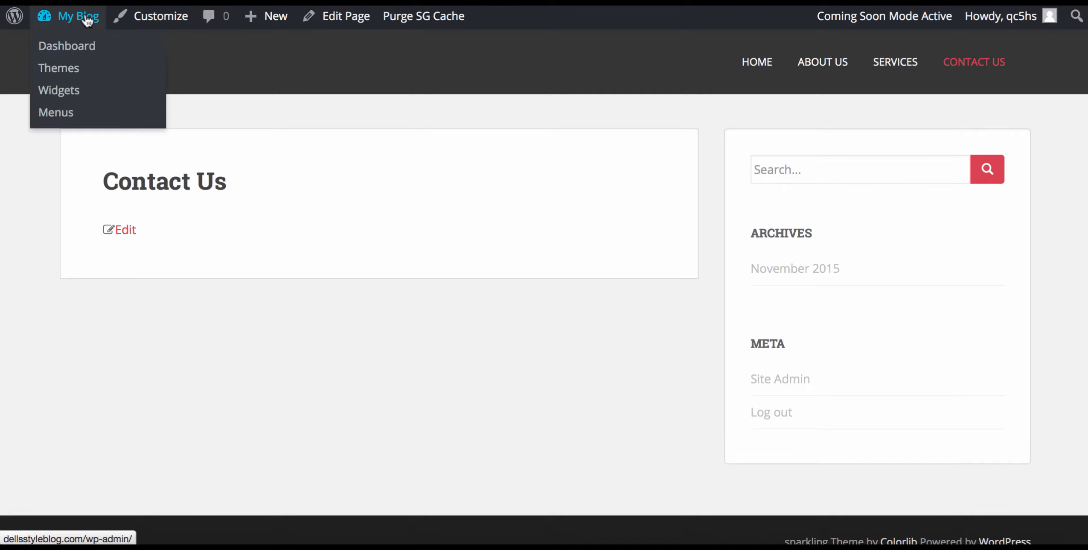
In General Settings, change the Site Title from My Blog to the owner's consulting business name.
left_click(73, 54)
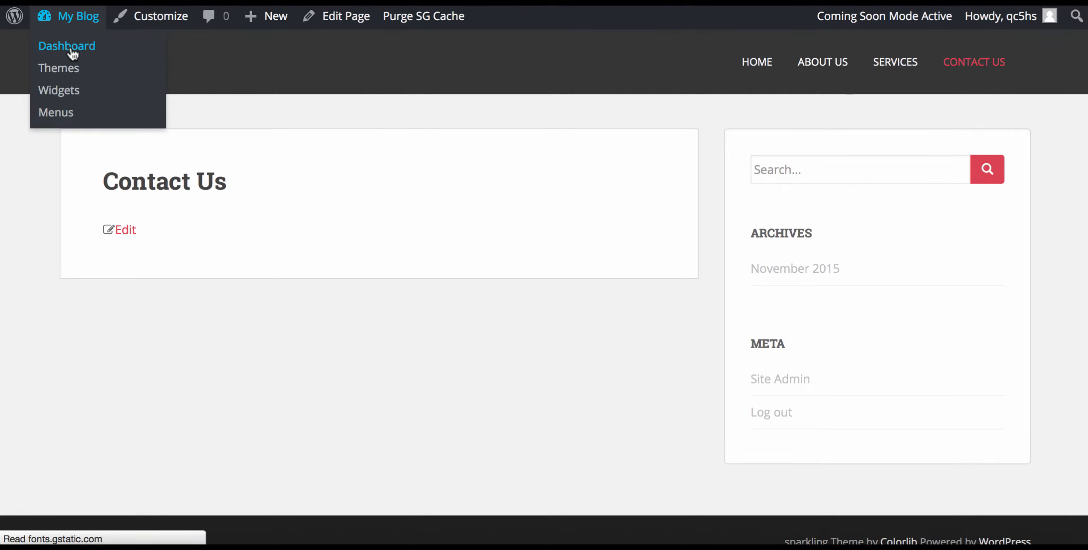
scroll(73, 54, "down", 5)
scroll(73, 54, "down", 3)
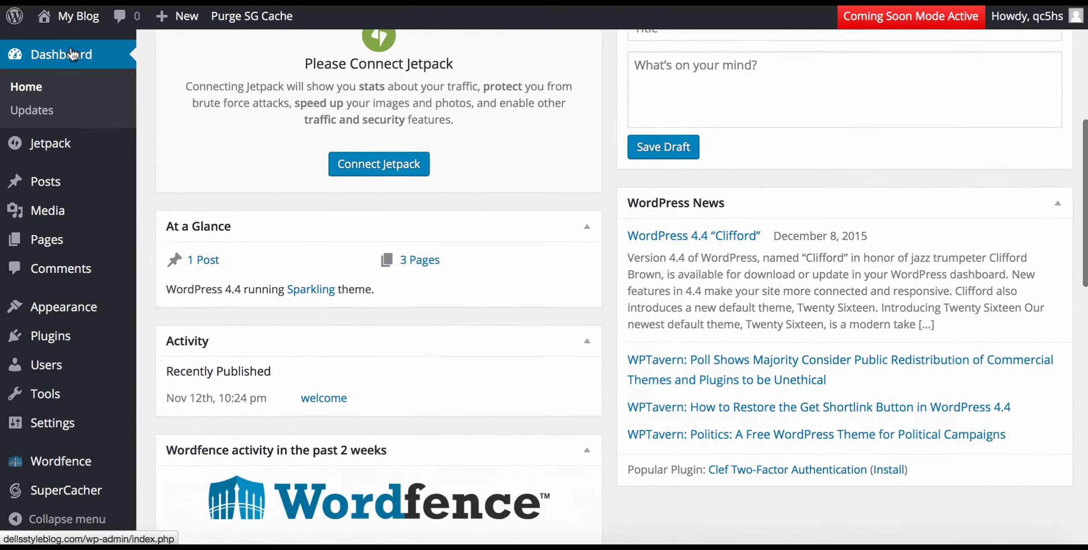
mouse_move(66, 307)
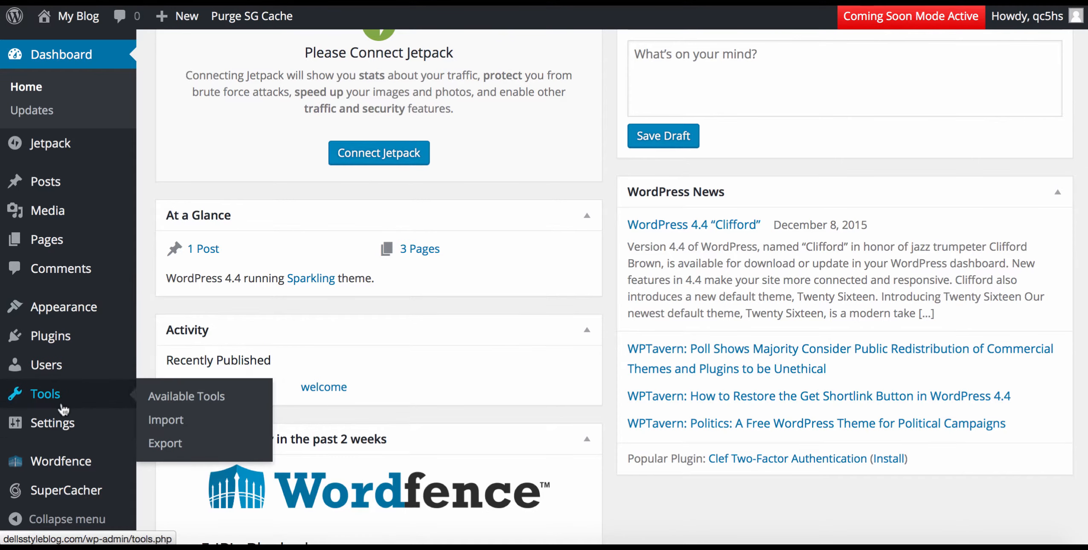
mouse_move(64, 423)
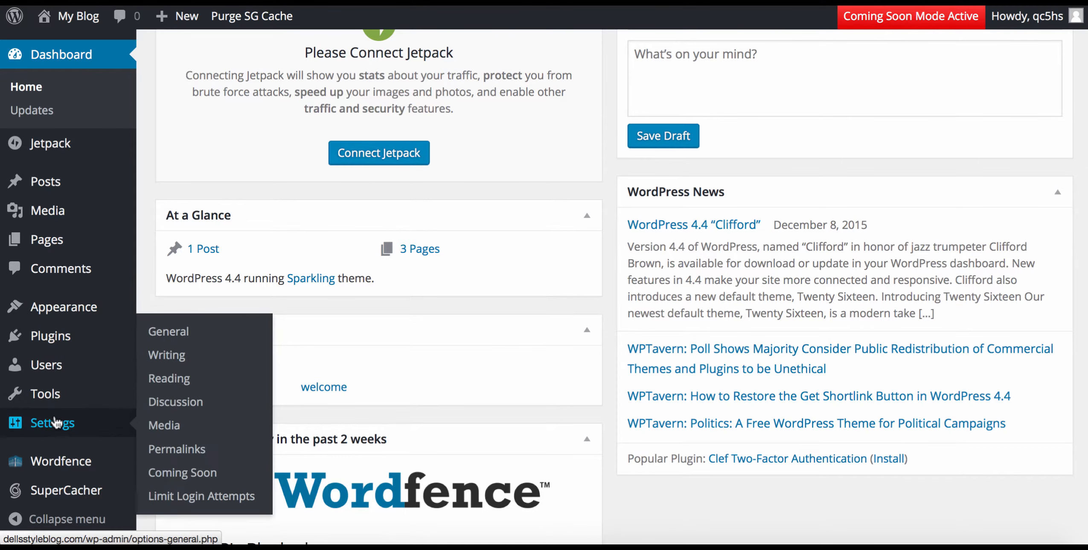
left_click(160, 333)
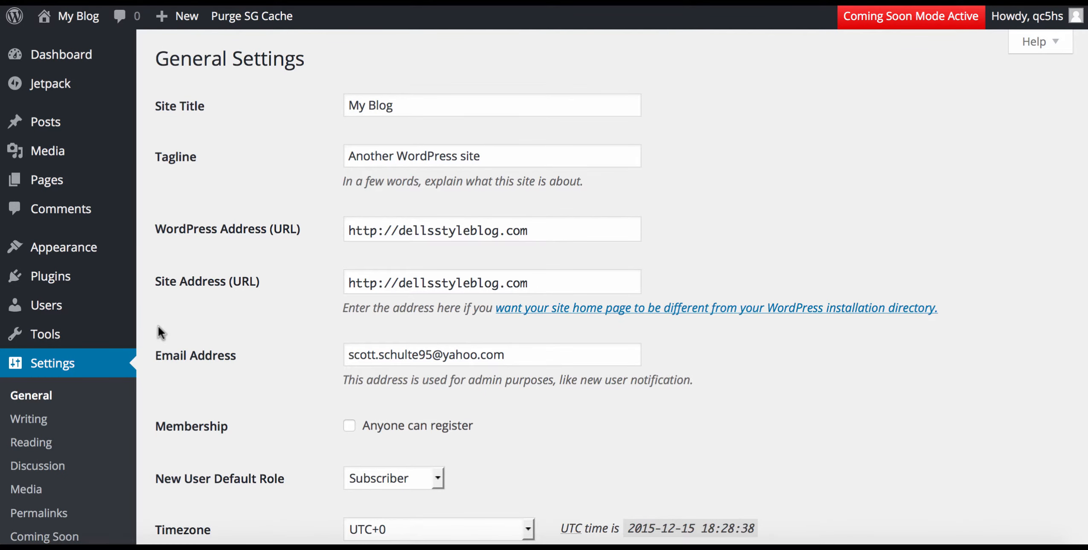
left_click_drag(399, 101, 307, 100)
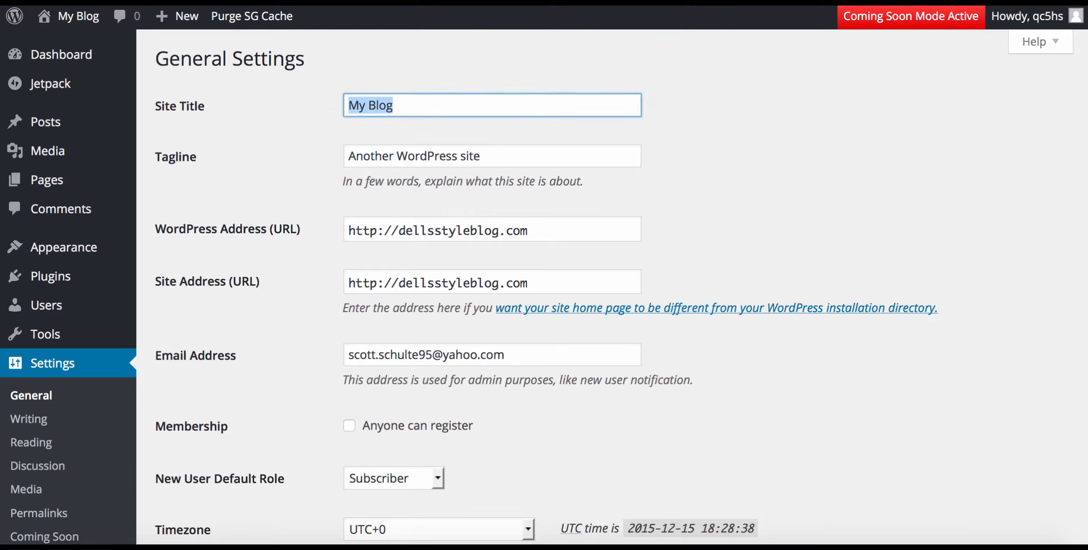
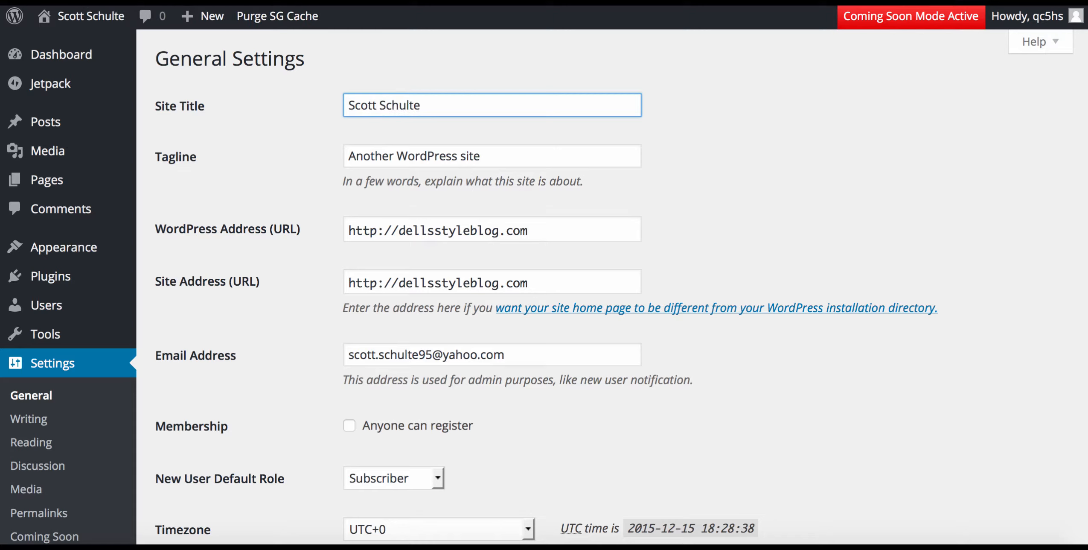
type(" Cons")
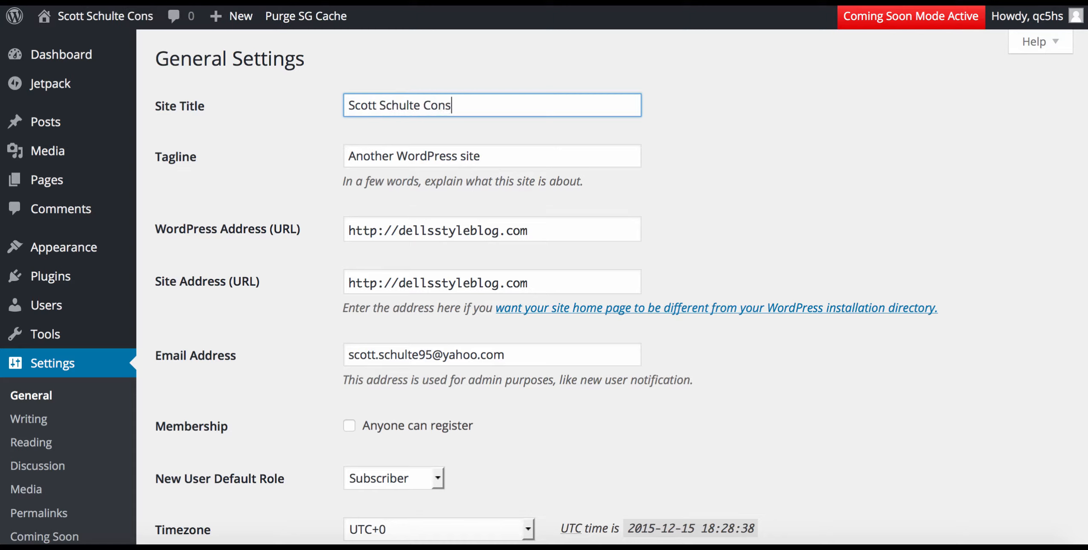
type("ulting")
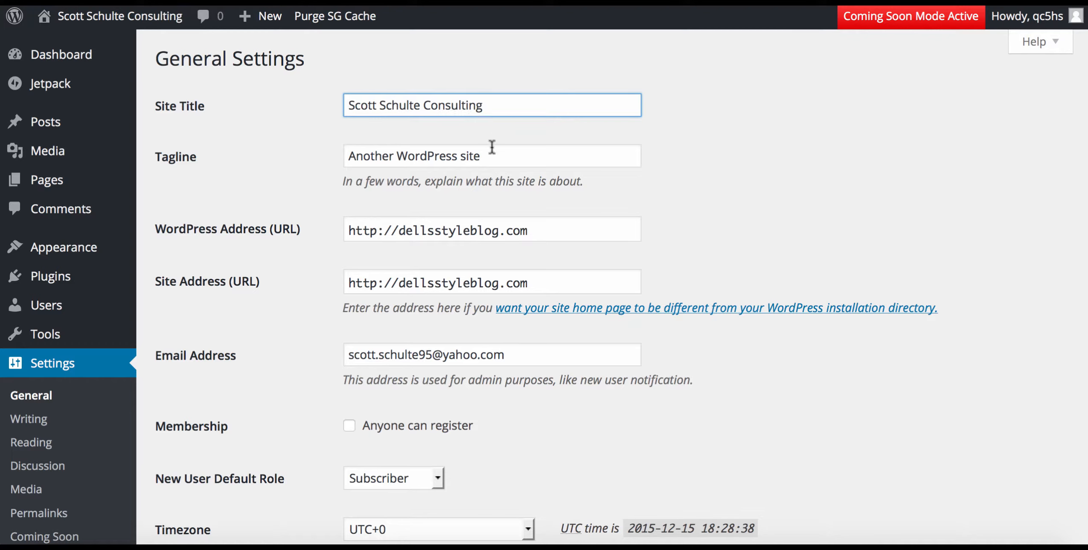
Set the tagline to 'Online Marketing Consulting' and save the settings.
left_click_drag(489, 155, 290, 151)
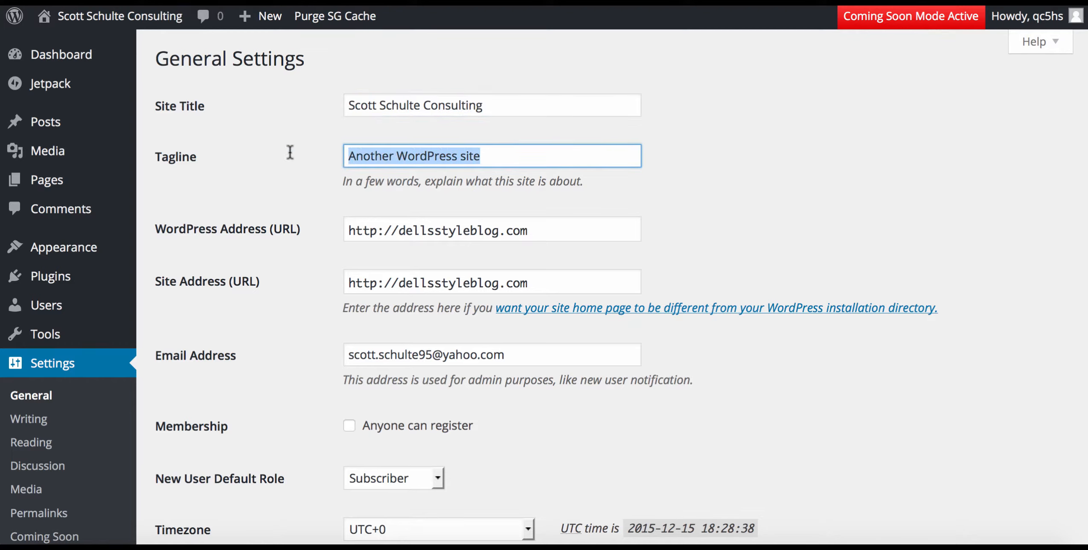
type("m")
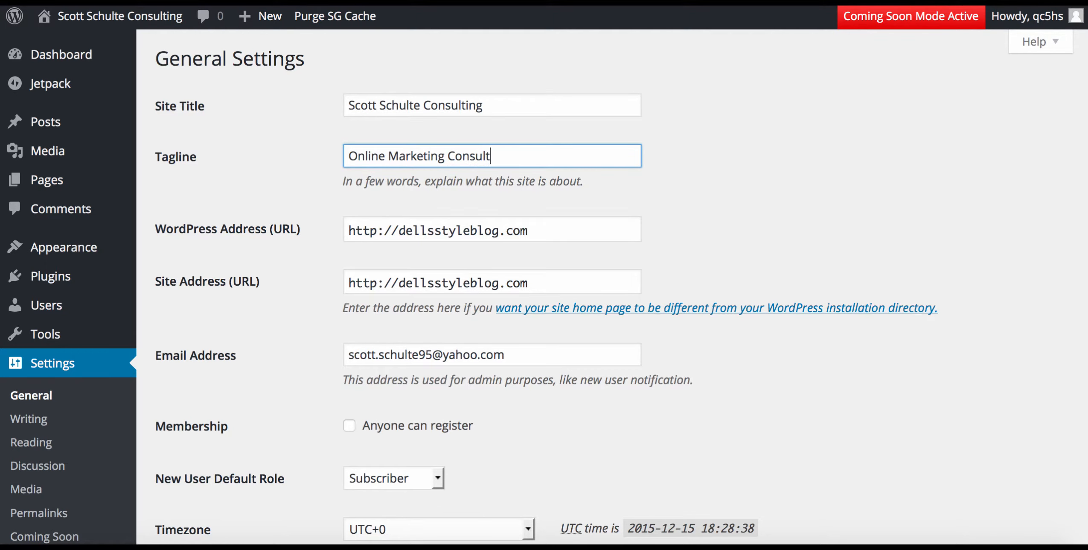
scroll(291, 140, "down", 10)
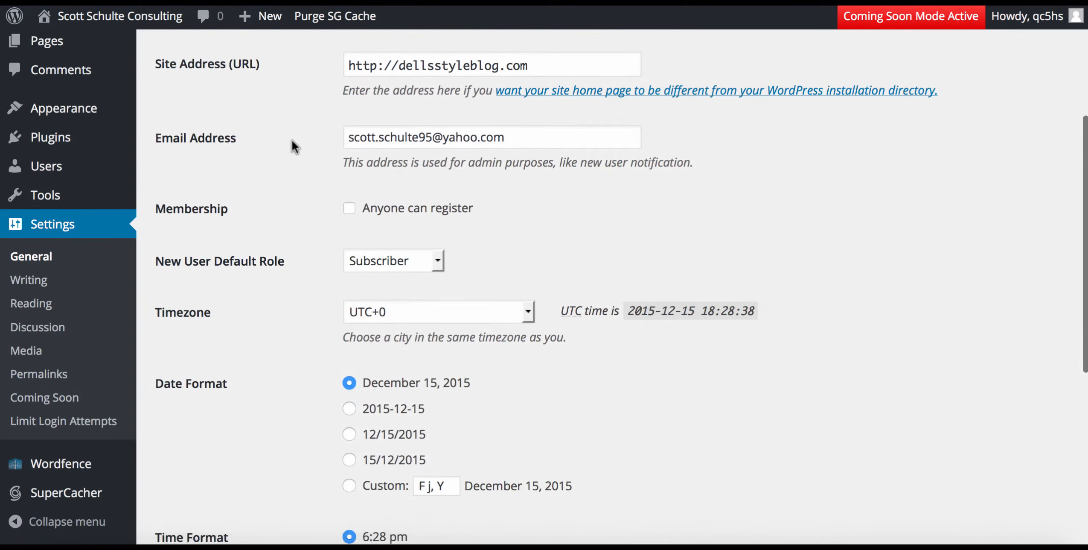
left_click(210, 456)
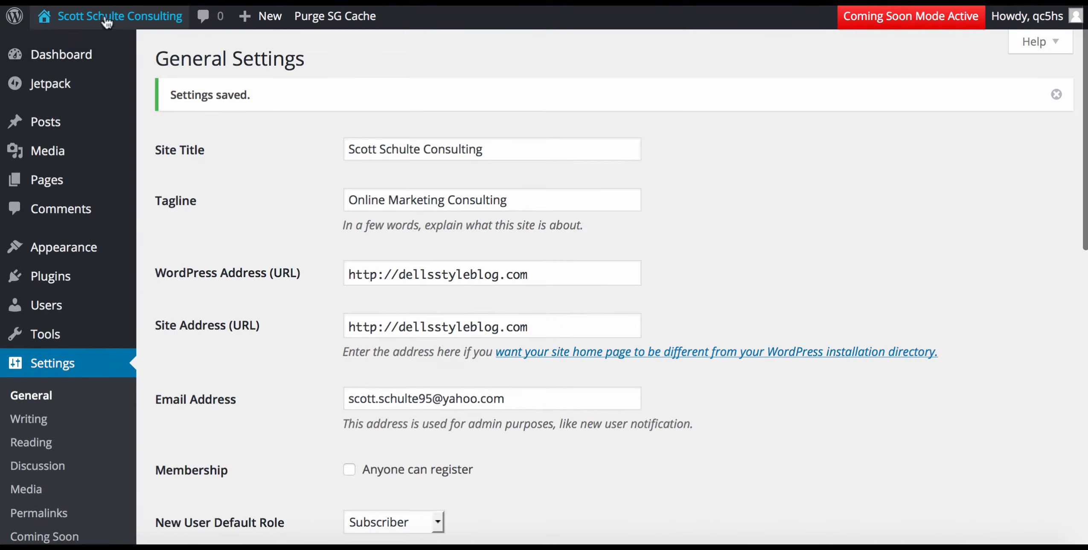
Check the live site's new title, then open About Us for editing from All Pages.
left_click(98, 18)
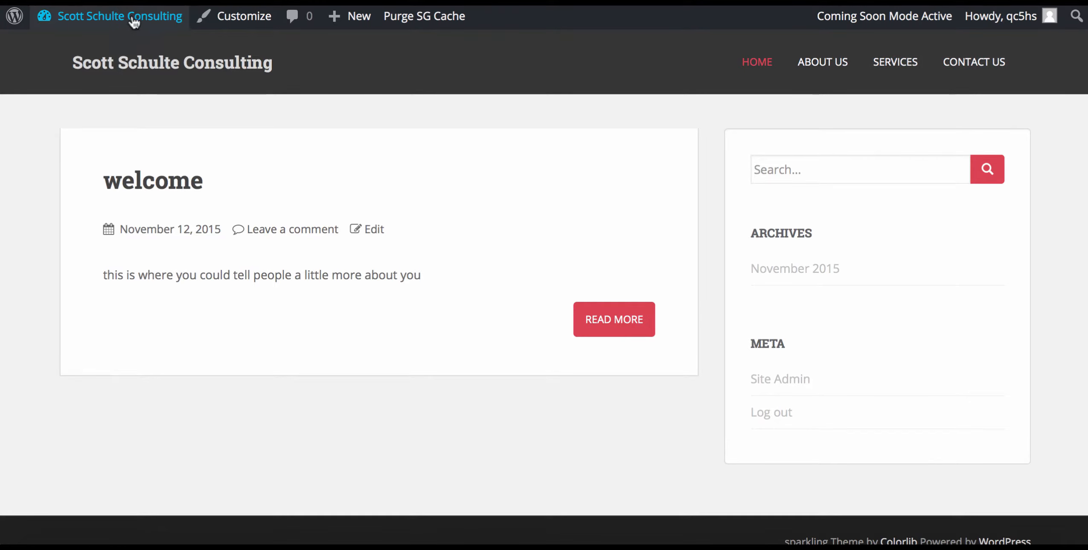
mouse_move(114, 21)
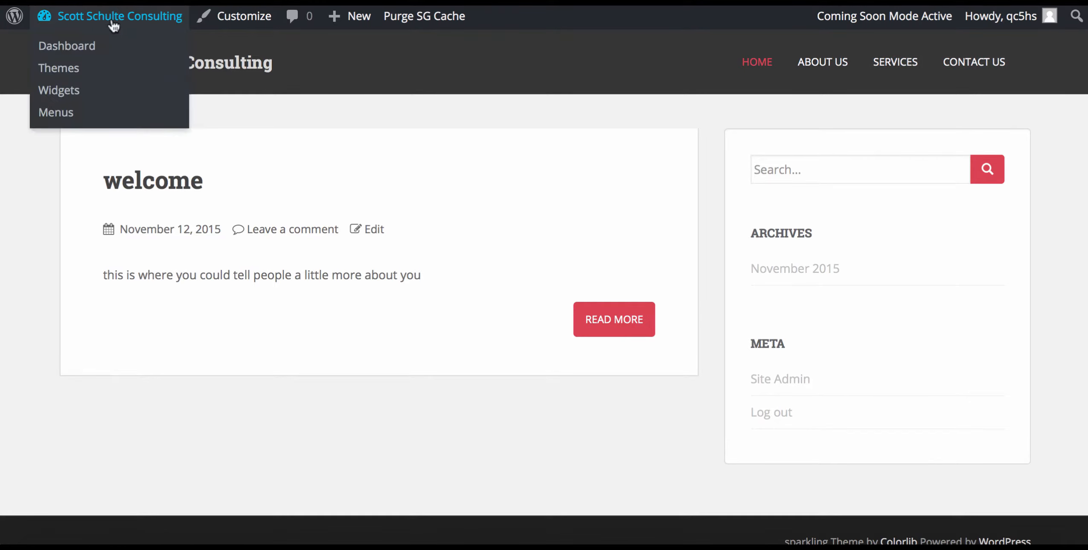
left_click(68, 47)
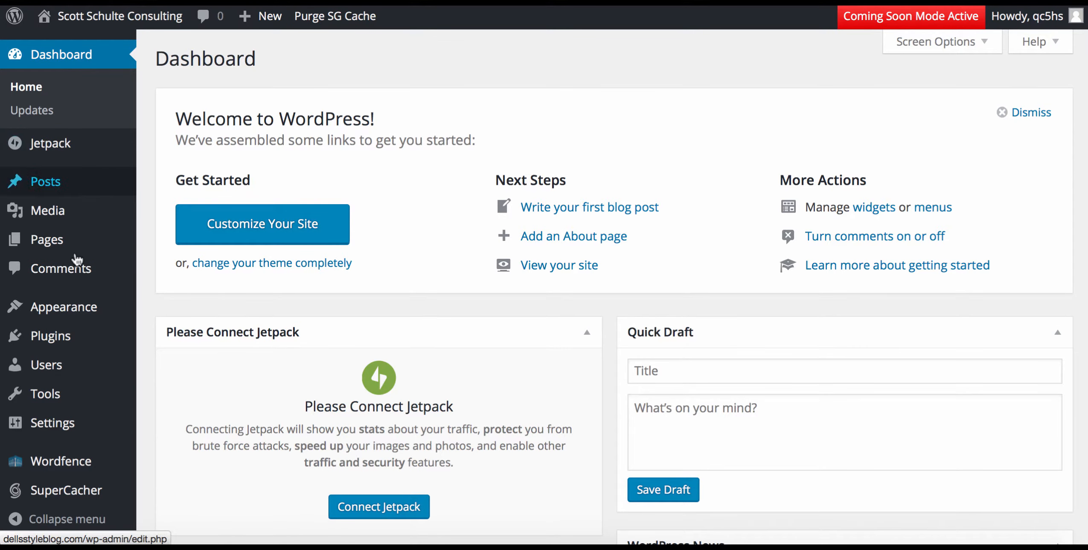
mouse_move(80, 306)
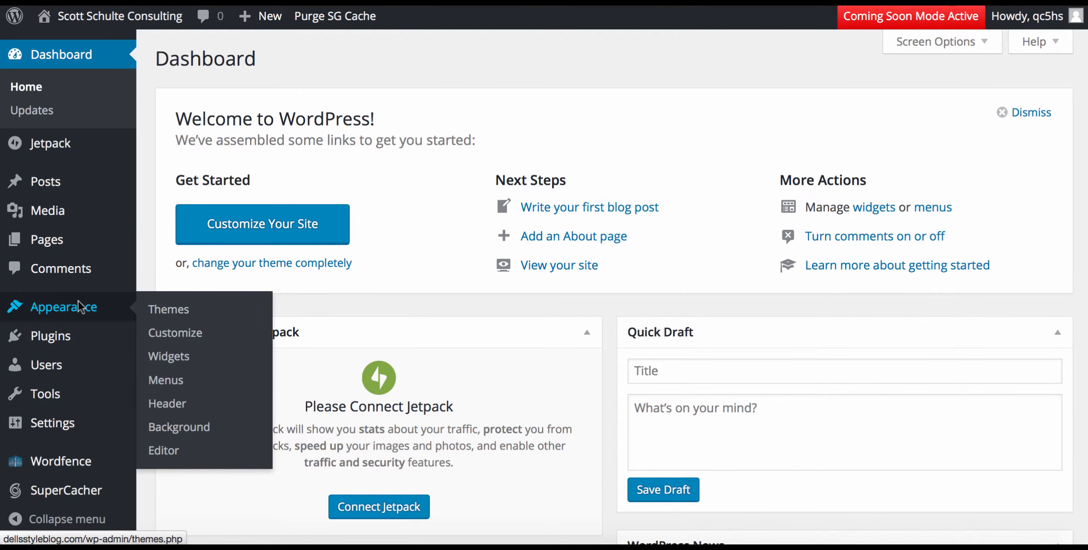
mouse_move(51, 248)
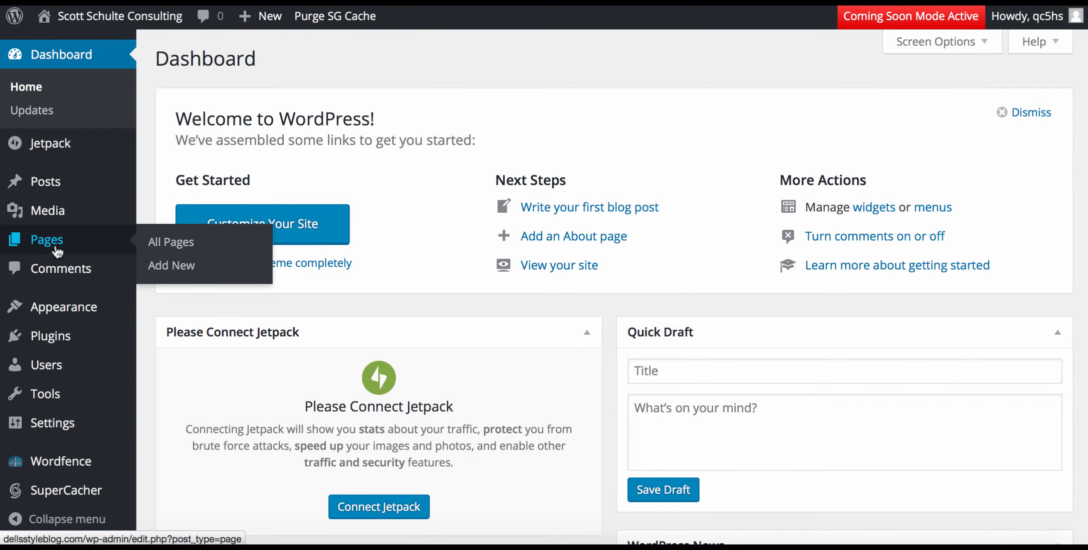
left_click(175, 244)
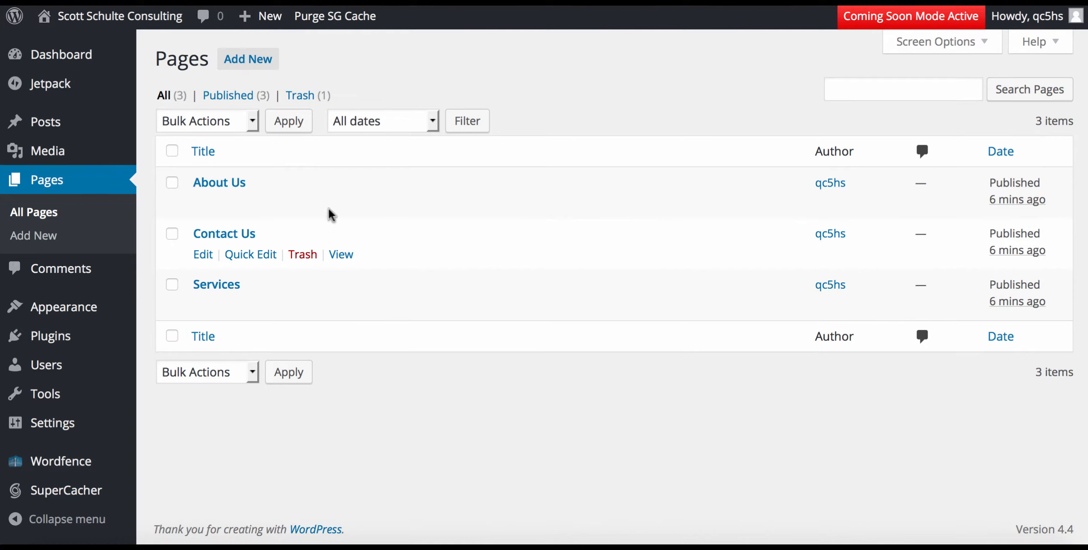
mouse_move(238, 204)
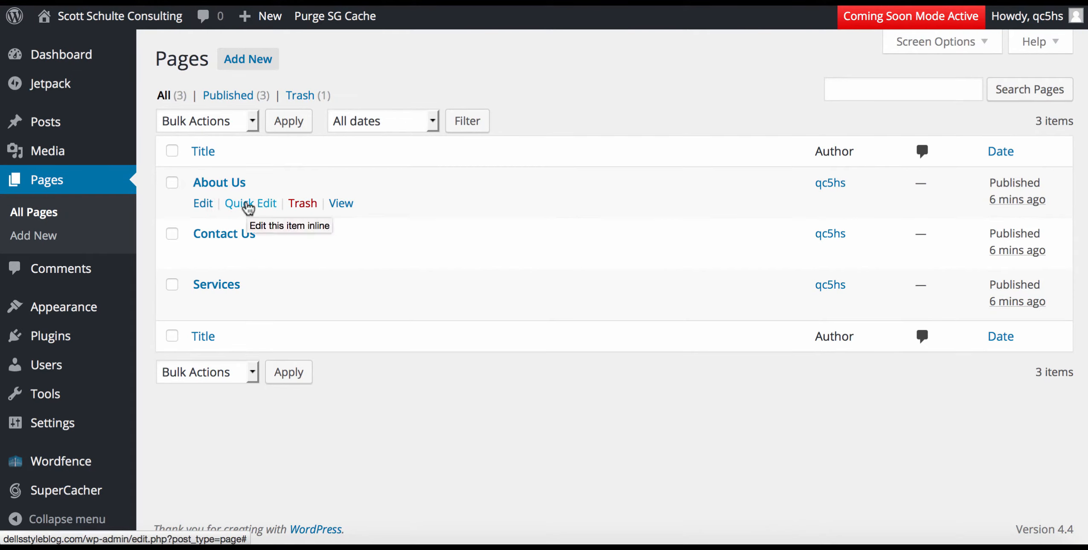
left_click(201, 204)
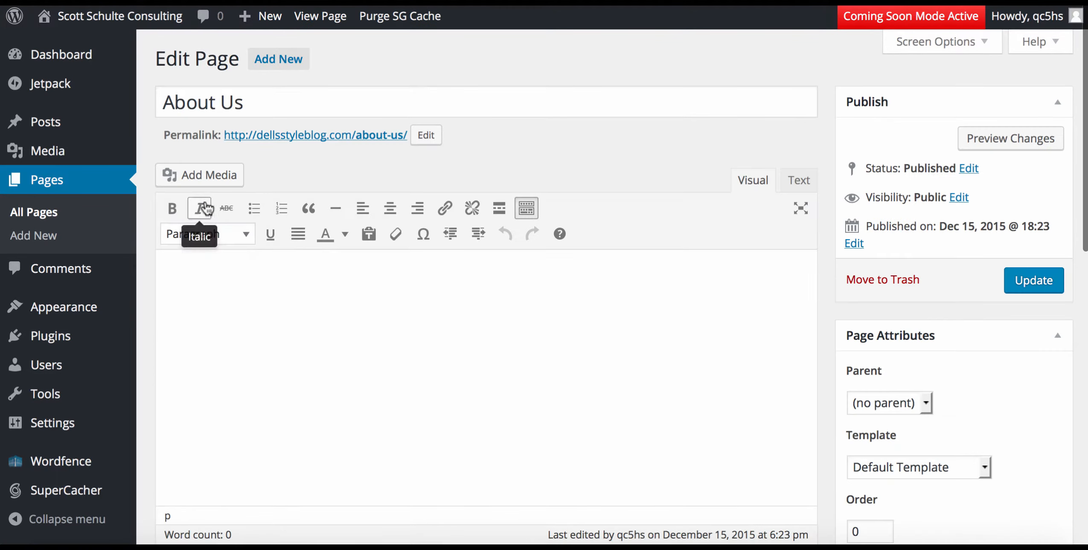
Upload professional.png to the media library from the About Us page.
left_click(209, 293)
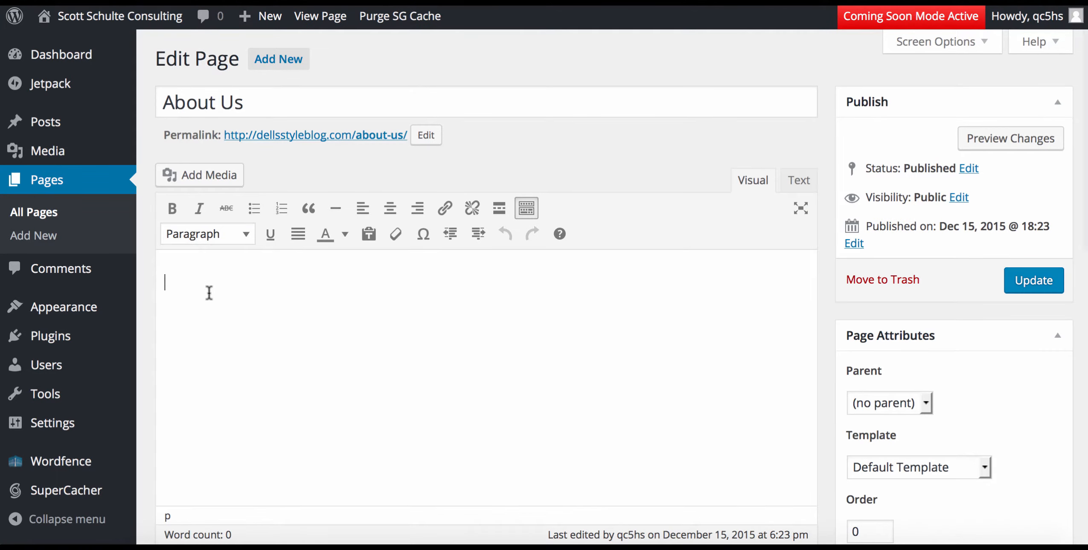
left_click(193, 175)
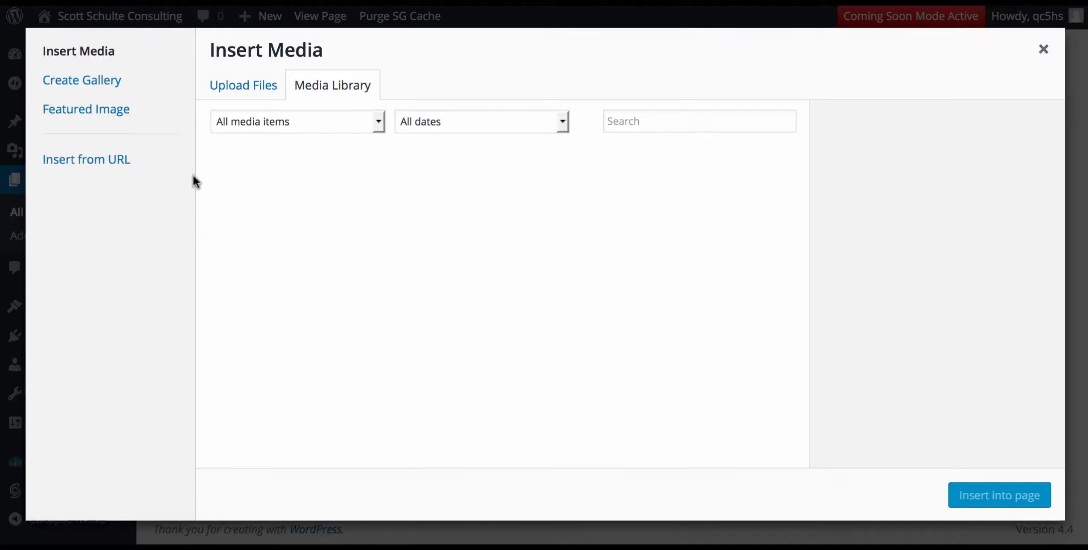
left_click(241, 86)
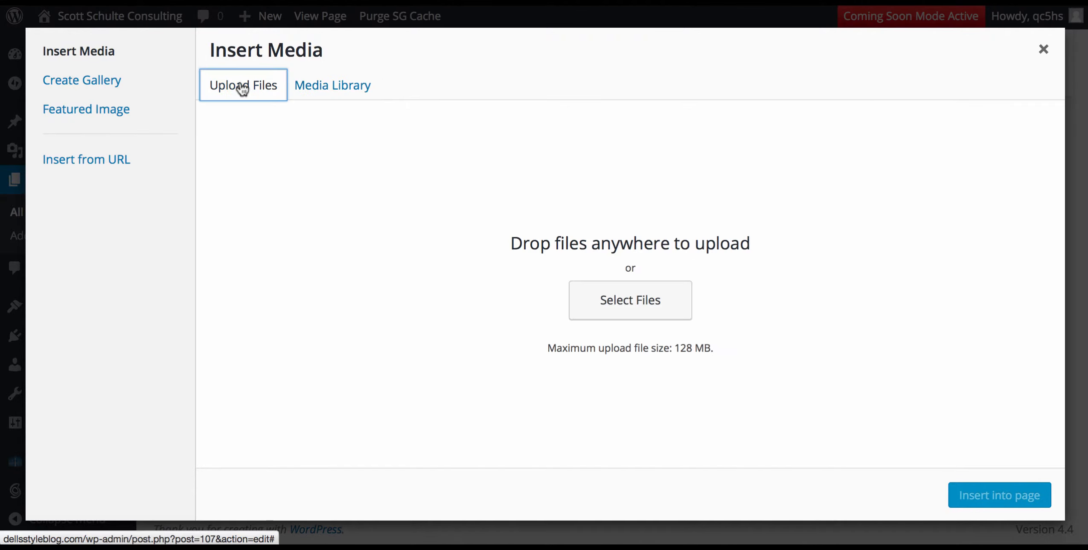
left_click(643, 306)
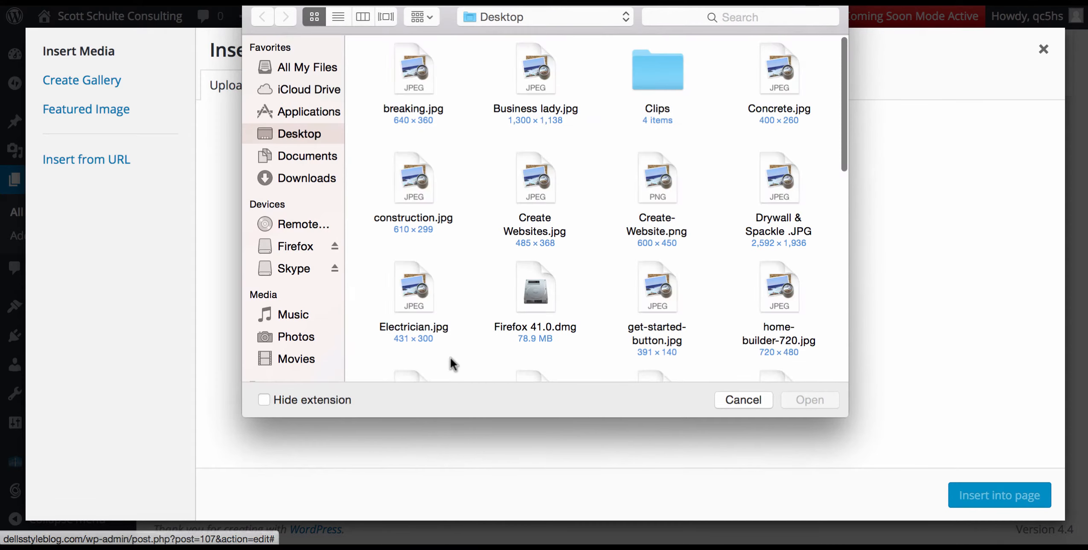
scroll(701, 214, "down", 5)
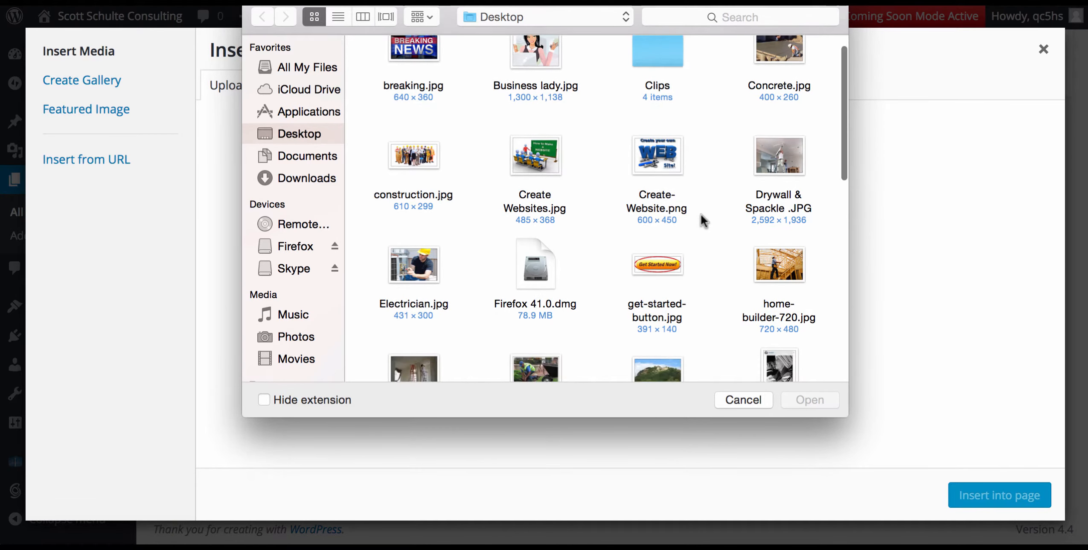
scroll(701, 213, "down", 4)
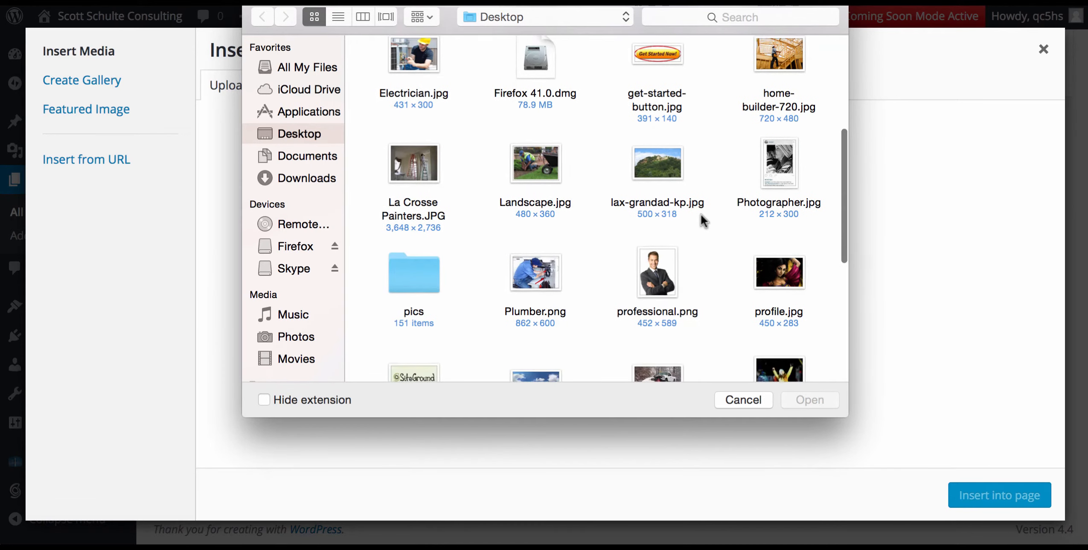
left_click(654, 284)
double_click(653, 283)
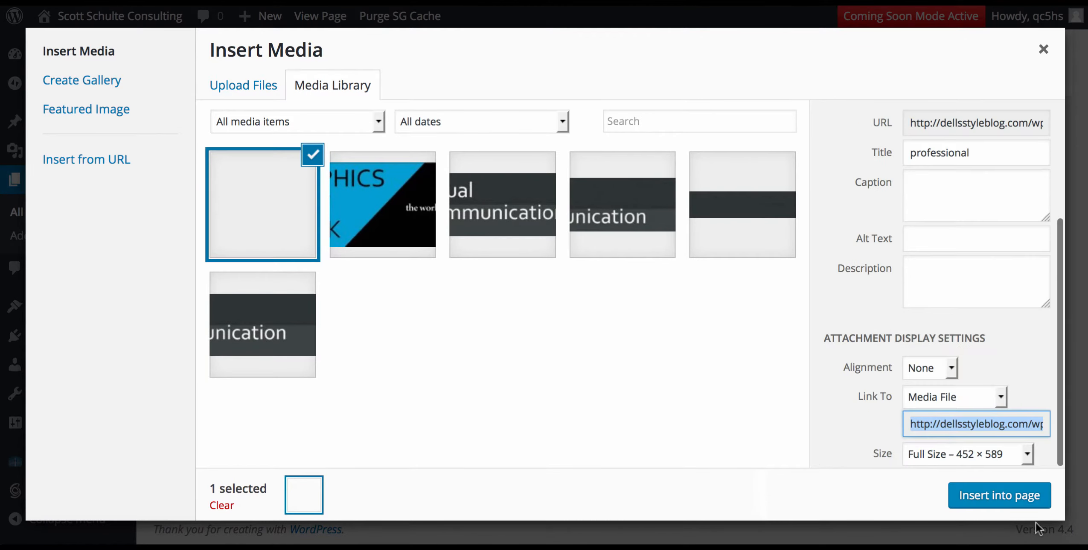
Give the image the owner's name as title and alt text, and insert it into the page.
left_click_drag(996, 173, 820, 170)
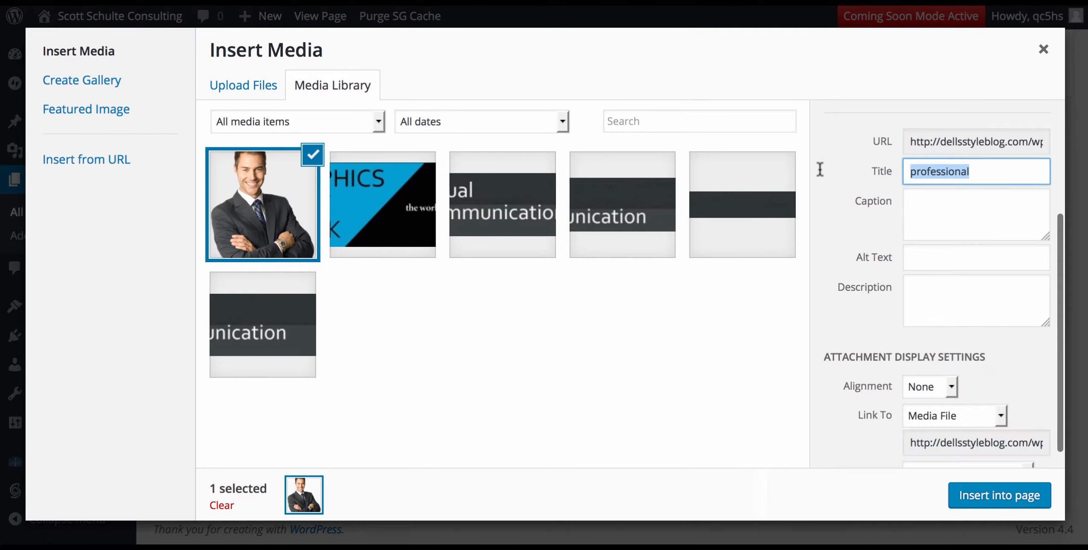
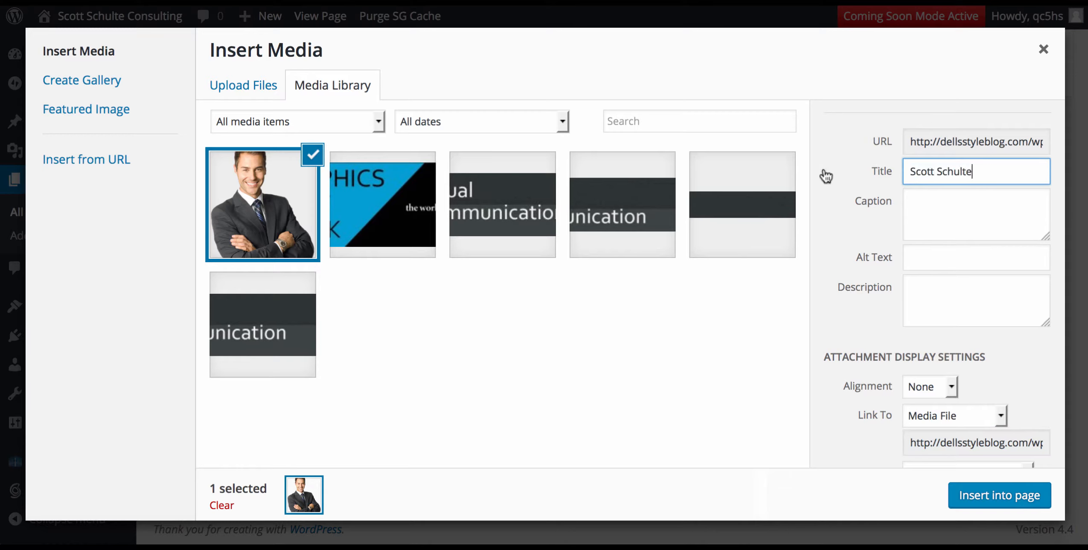
left_click_drag(981, 173, 912, 173)
key("ctrl+c")
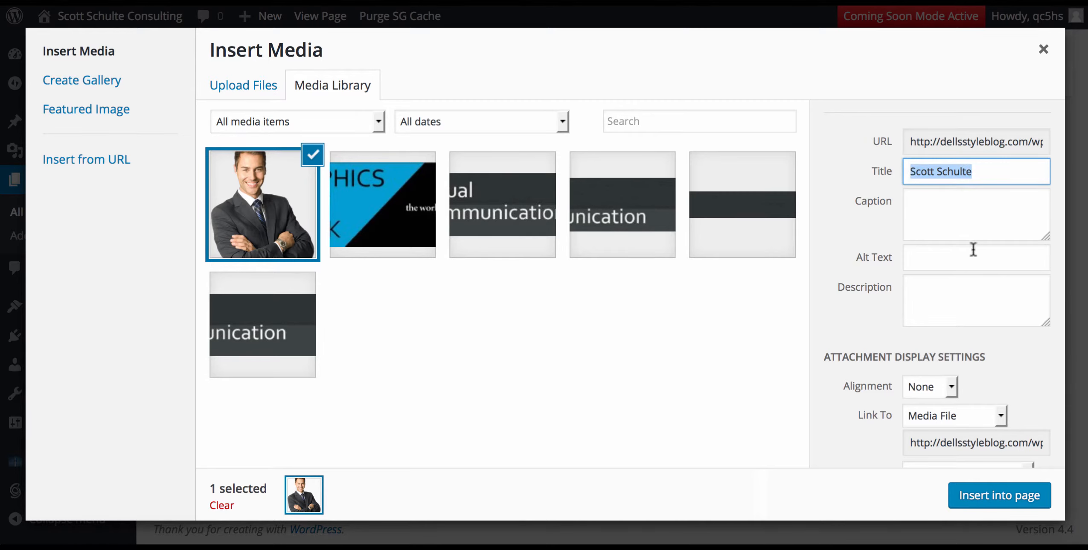
left_click(955, 266)
key("ctrl+v")
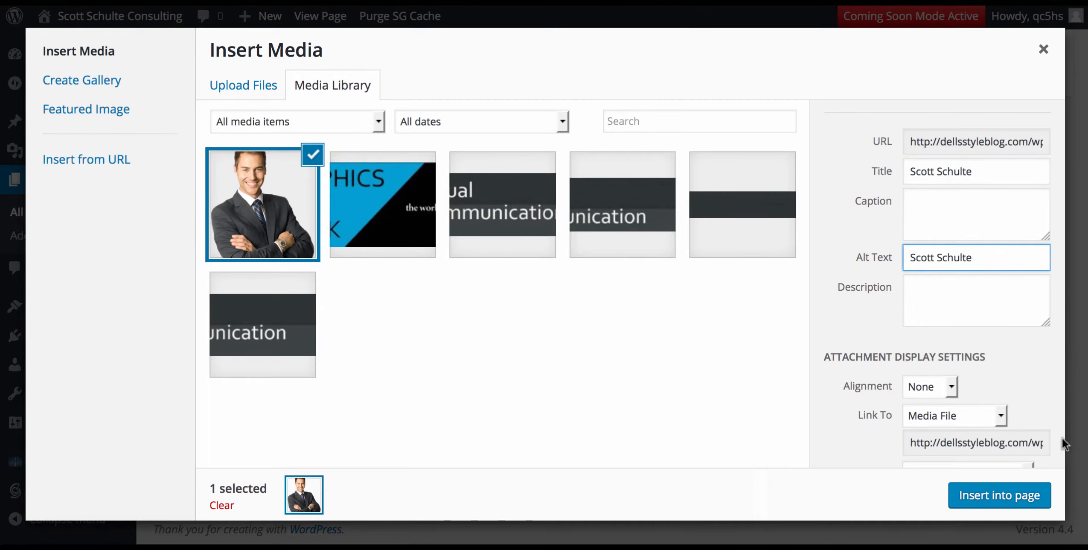
left_click(1015, 504)
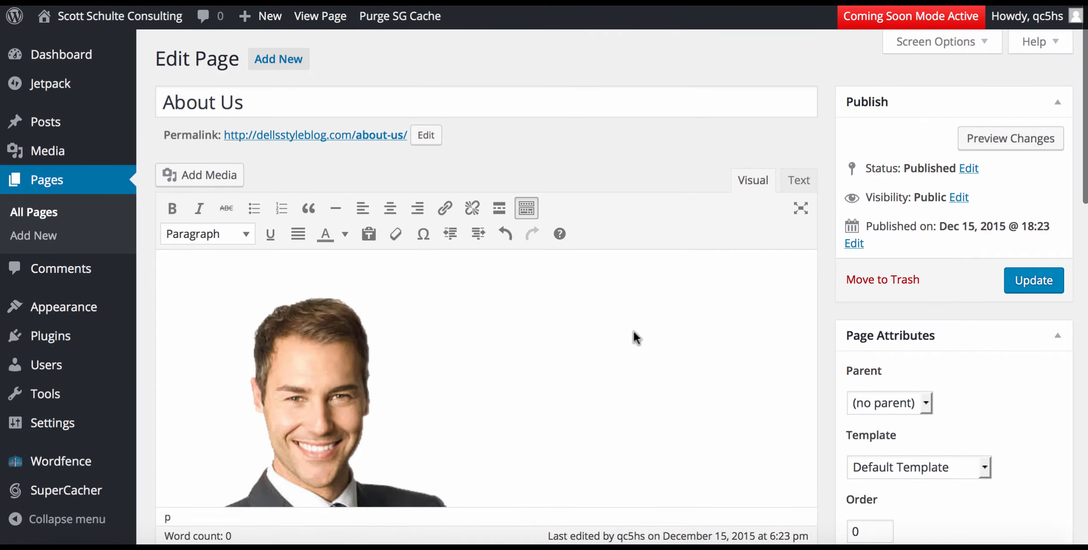
Shrink the About Us portrait in several resize drags down to 132 × 172.
left_click(348, 363)
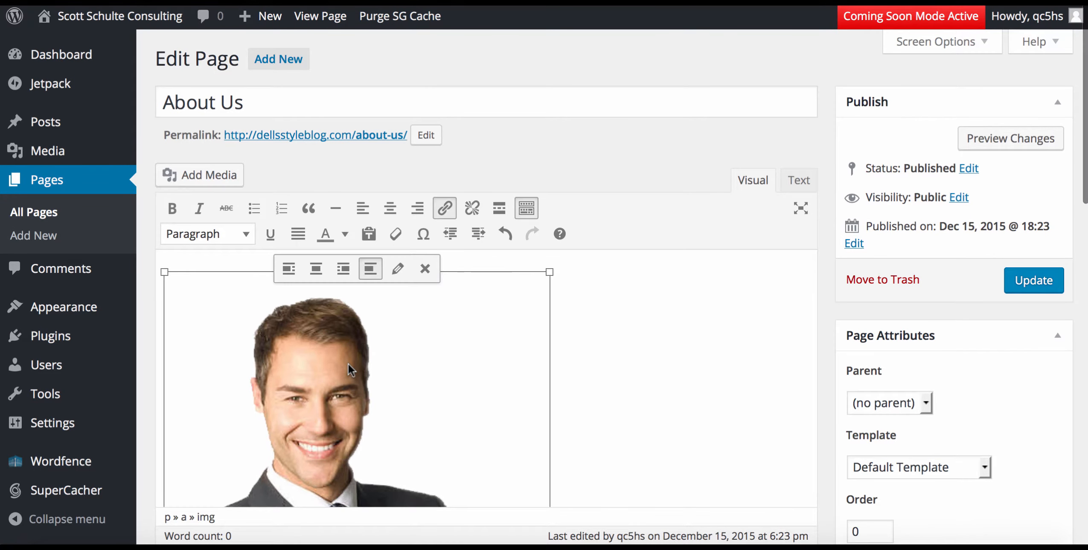
left_click(661, 376)
scroll(662, 376, "down", 6)
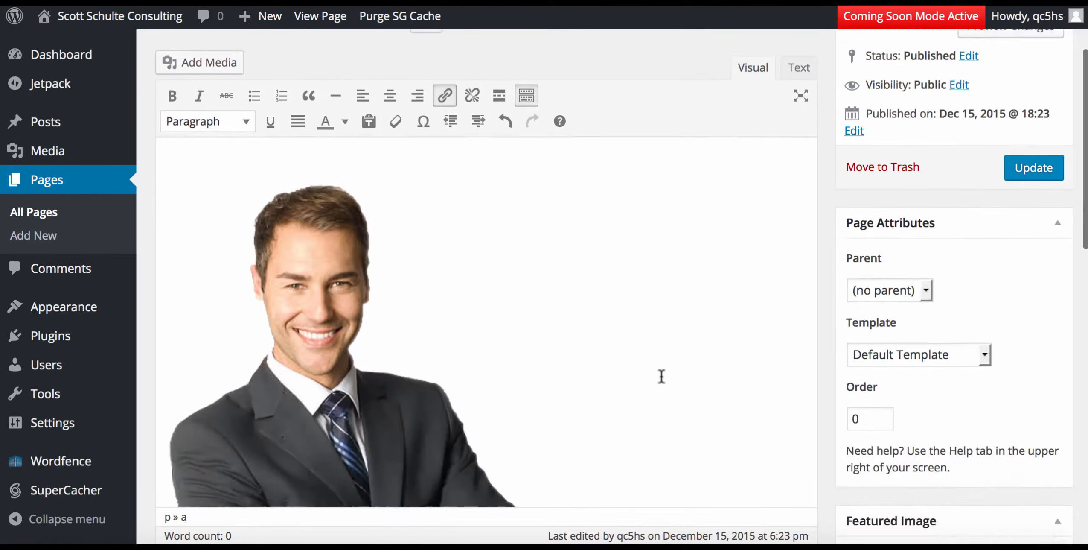
left_click(528, 333)
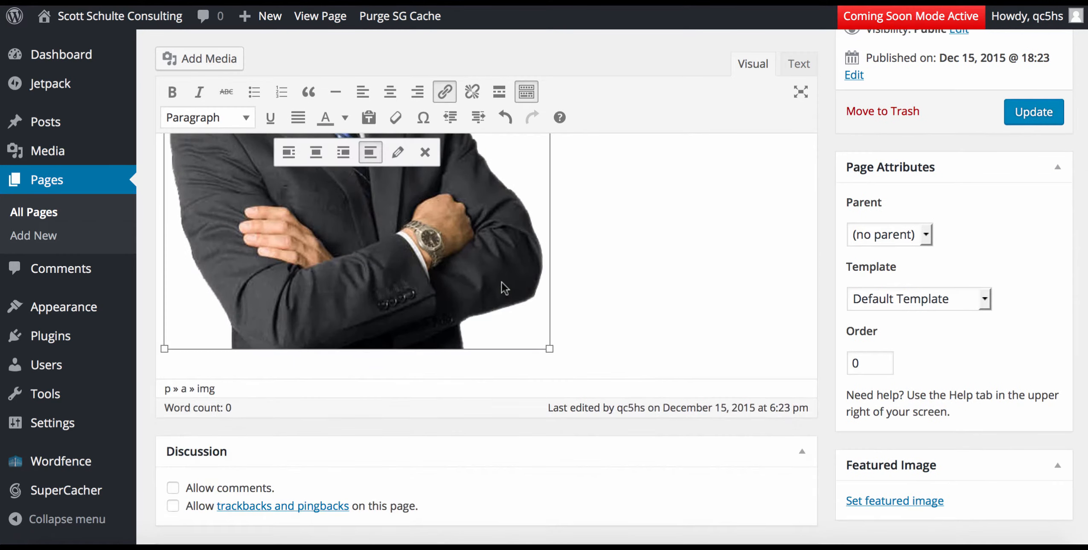
left_click_drag(550, 349, 410, 230)
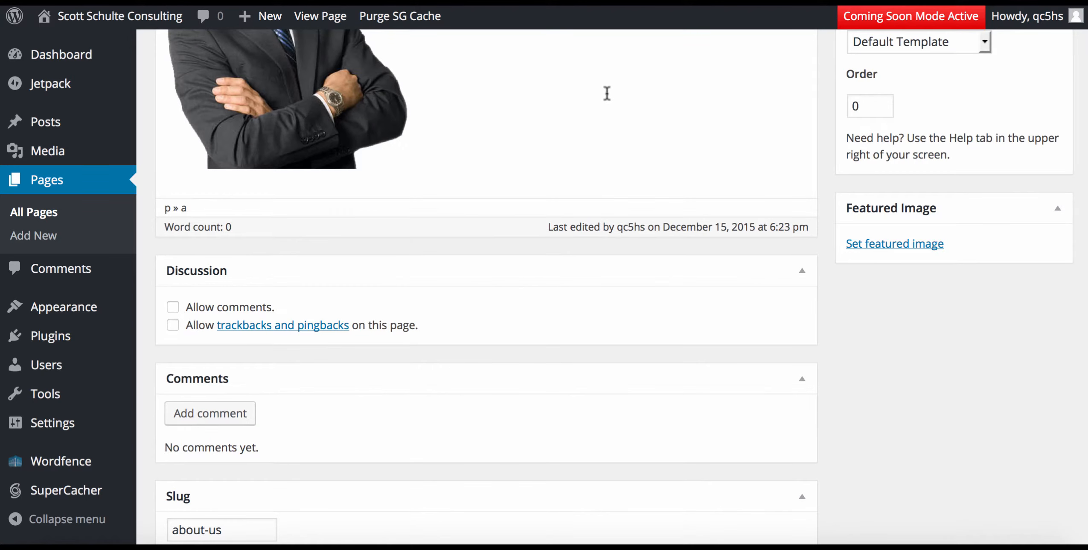
scroll(607, 94, "up", 2)
scroll(606, 99, "up", 3)
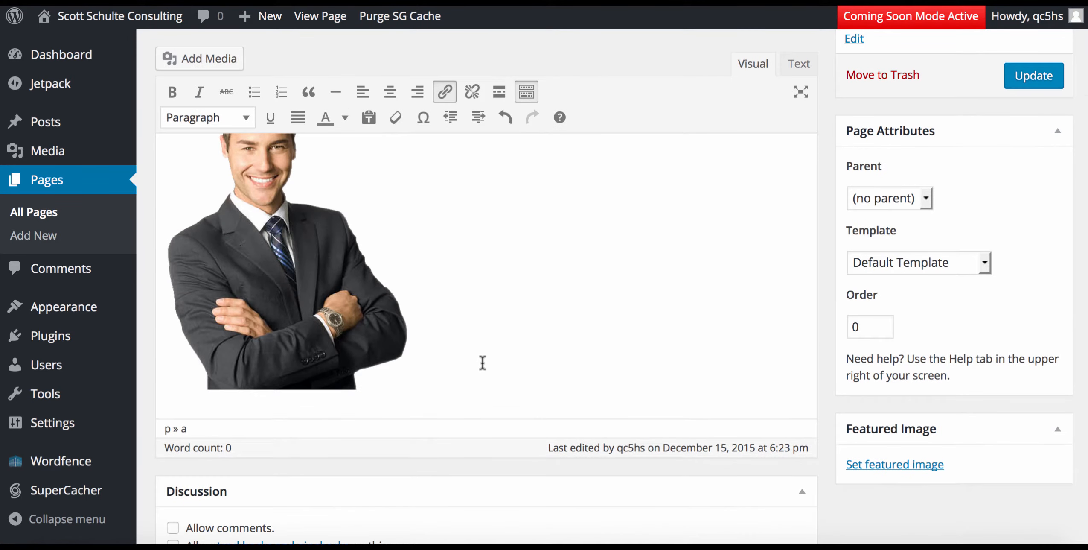
left_click(378, 285)
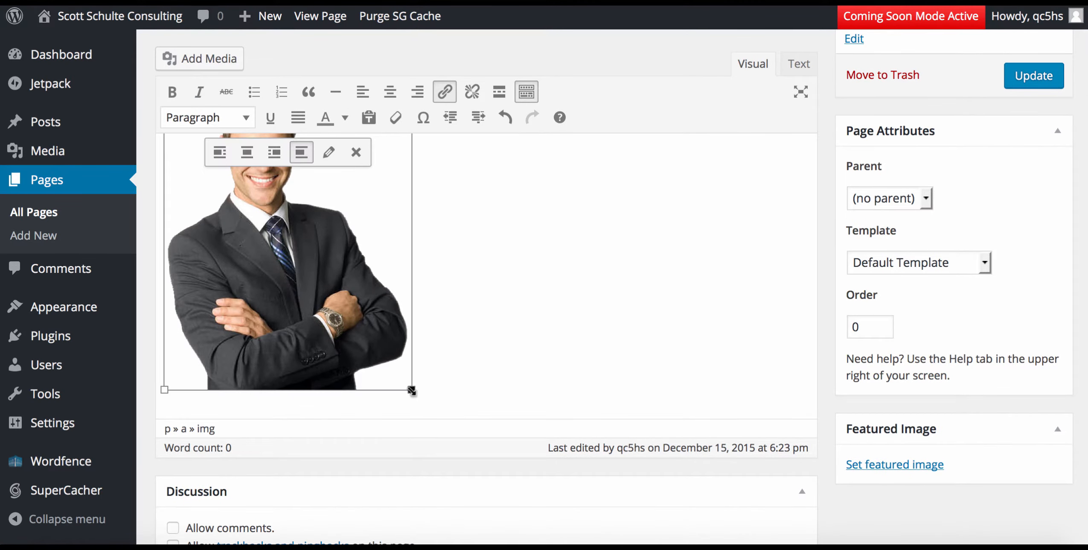
left_click_drag(412, 390, 341, 302)
scroll(532, 251, "up", 3)
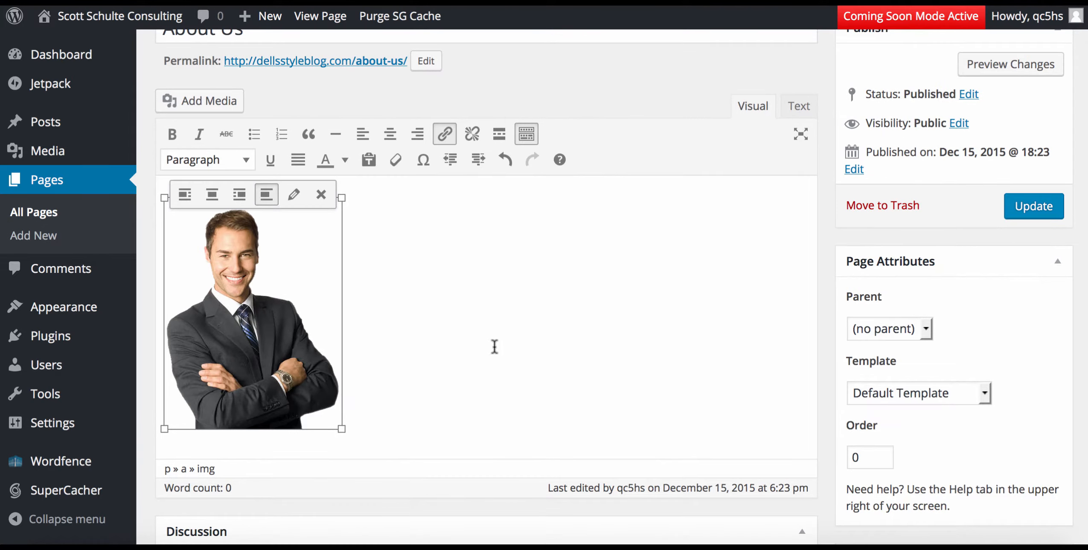
left_click_drag(343, 430, 277, 344)
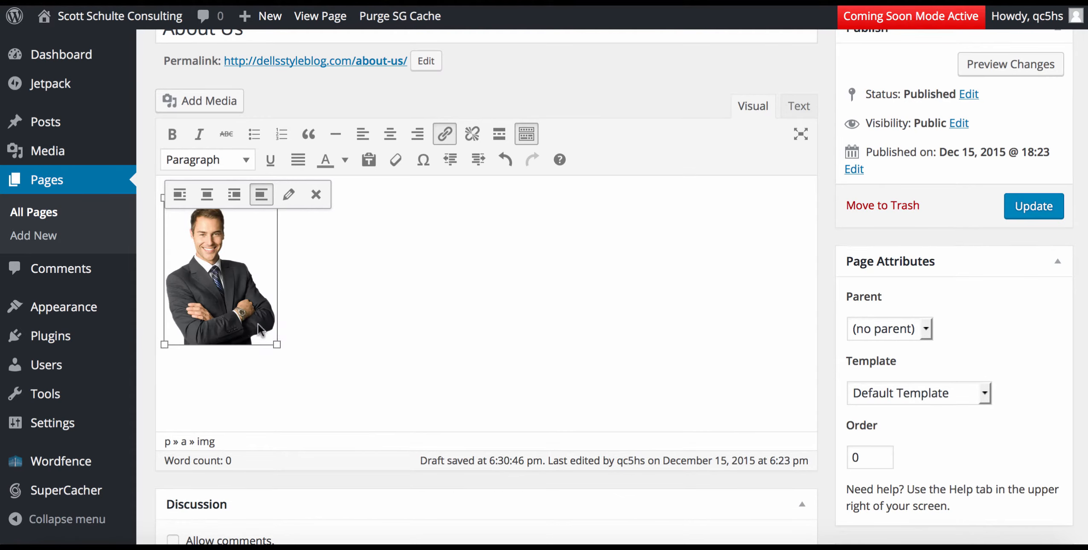
left_click(353, 246)
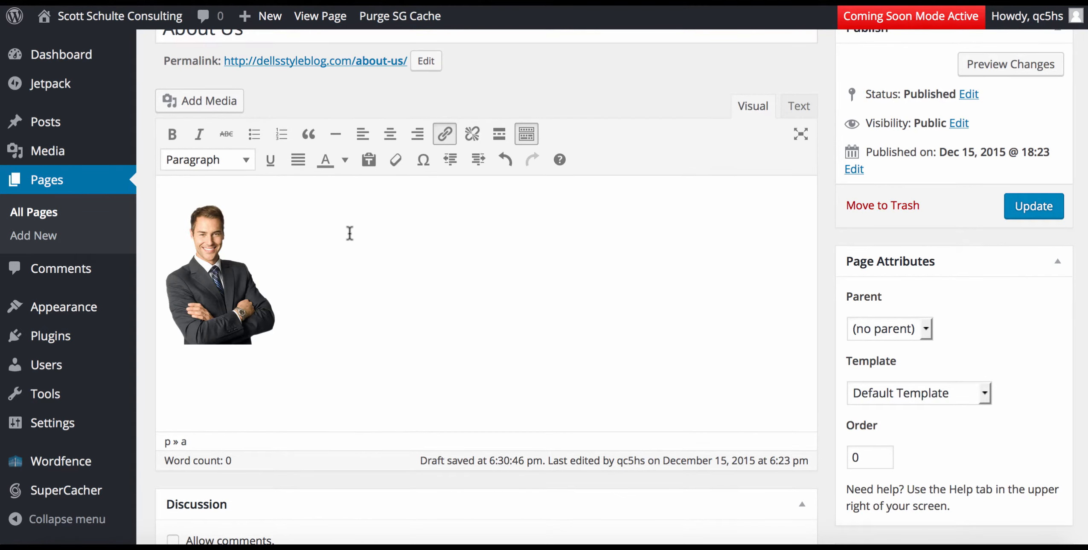
In the HTML view, add after the image that the owner's marketing agency is in Wisconsin.
left_click(799, 107)
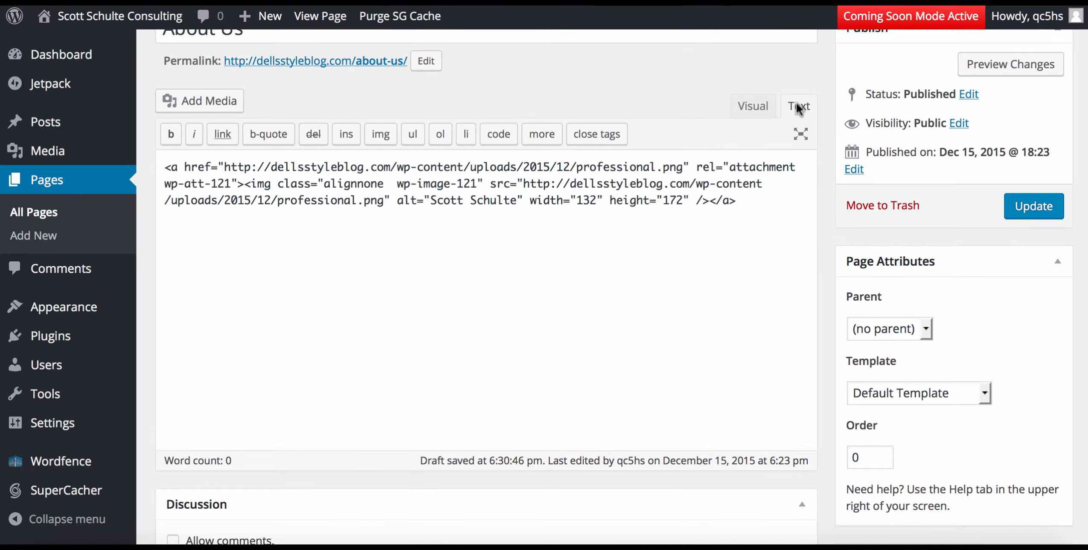
left_click(772, 209)
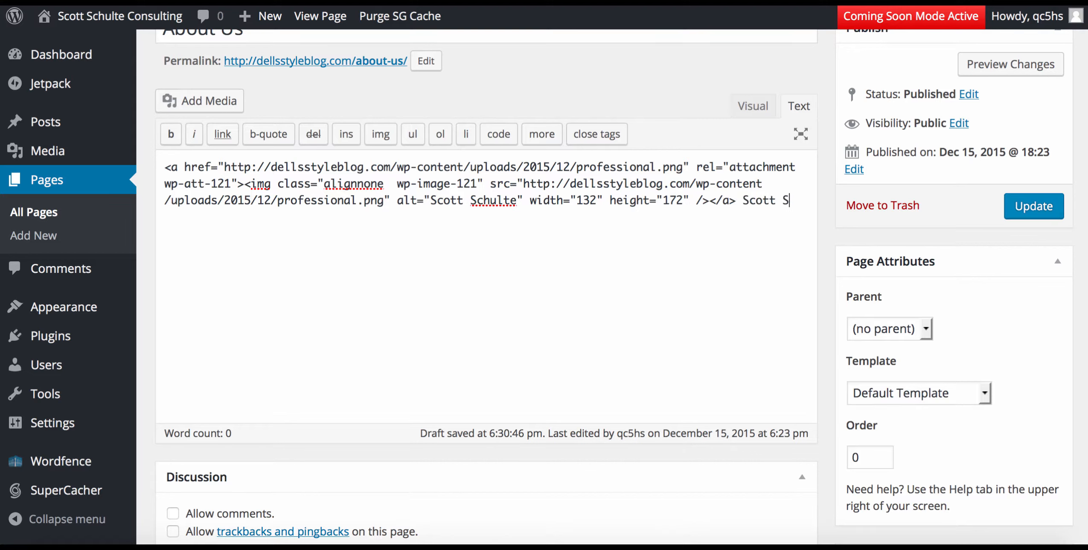
type("chu")
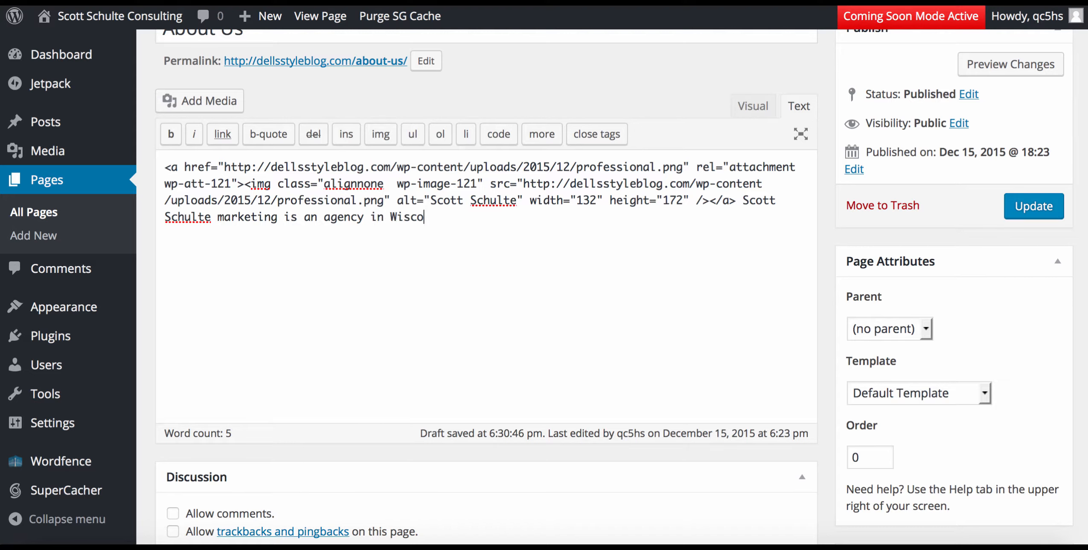
type("nsin")
left_click(756, 105)
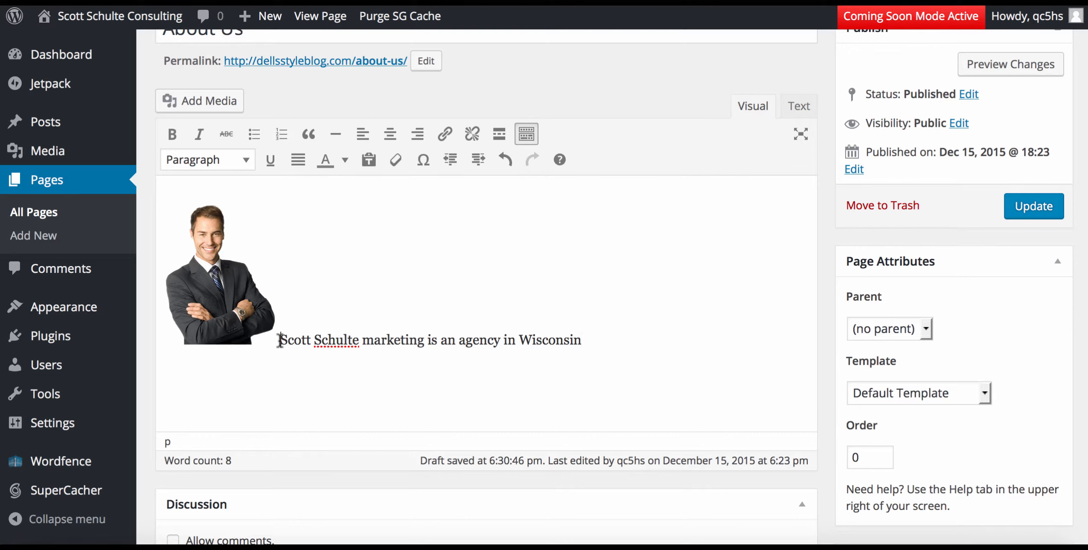
Align the portrait left so the Wisconsin intro wraps beside it, then open a new browser tab.
left_click(217, 253)
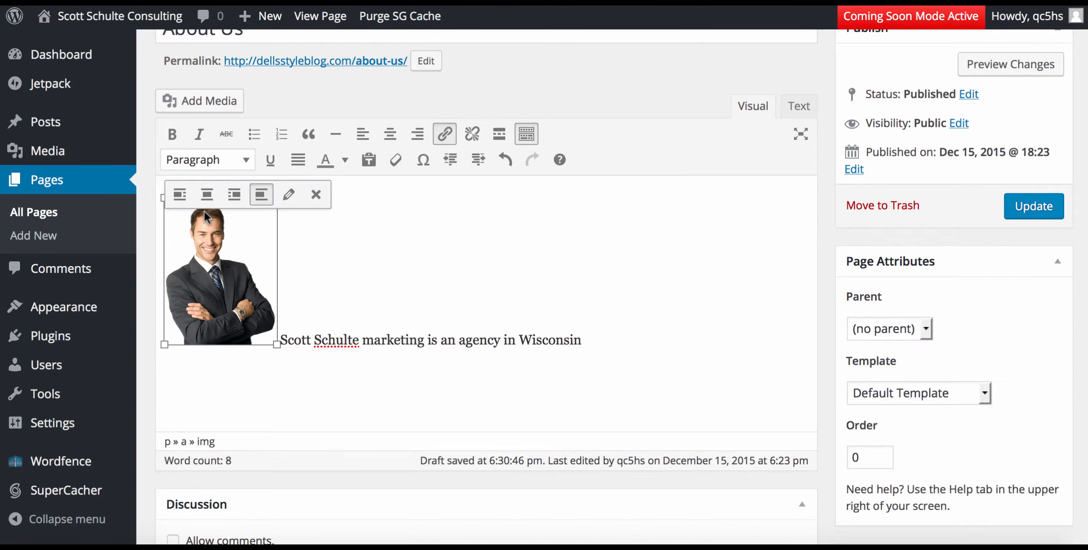
left_click(179, 197)
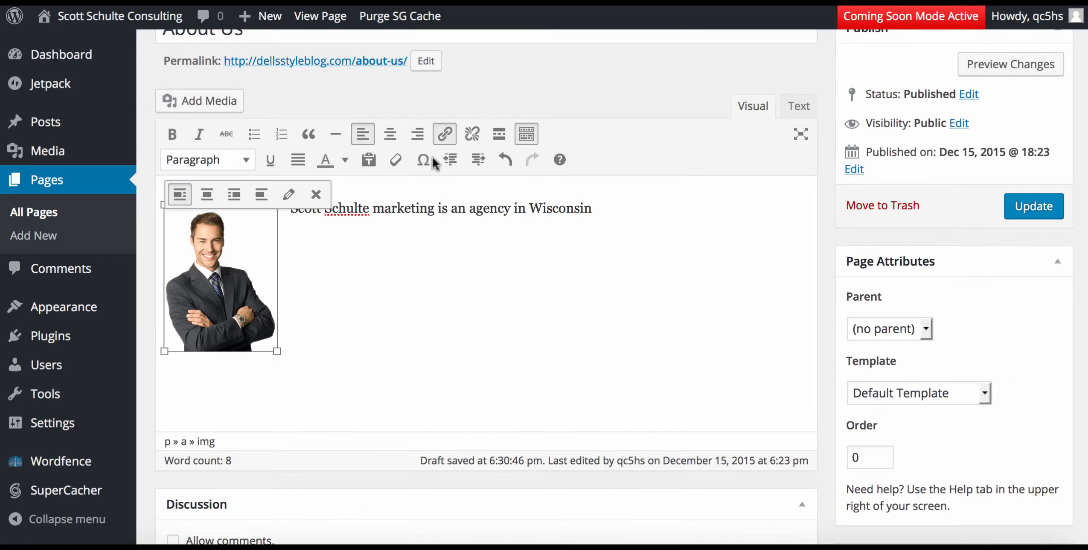
key("super+t")
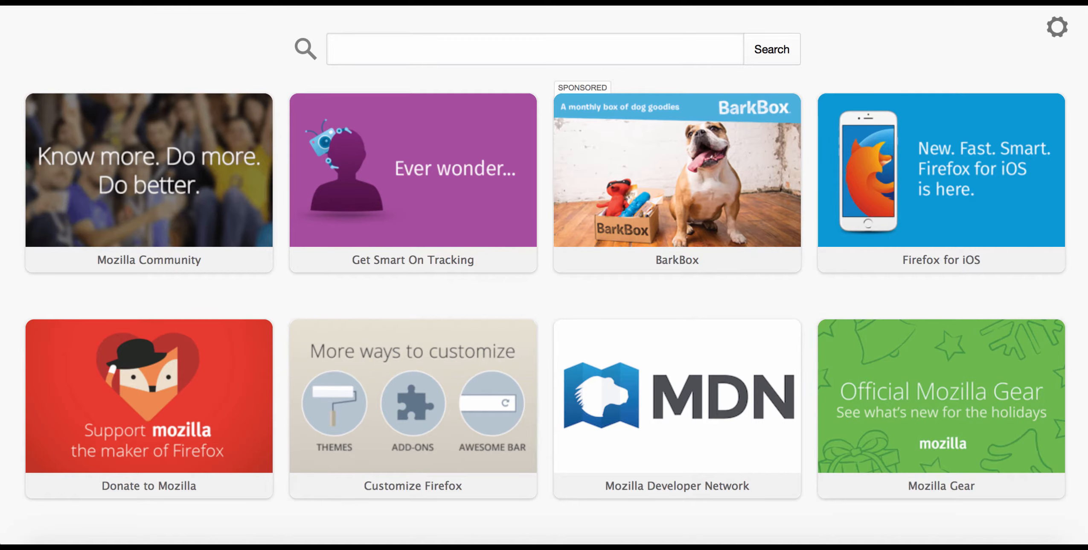
Search for lorem ipsum, open lipsum.com and select its paragraph about the text's Latin roots.
key("Return")
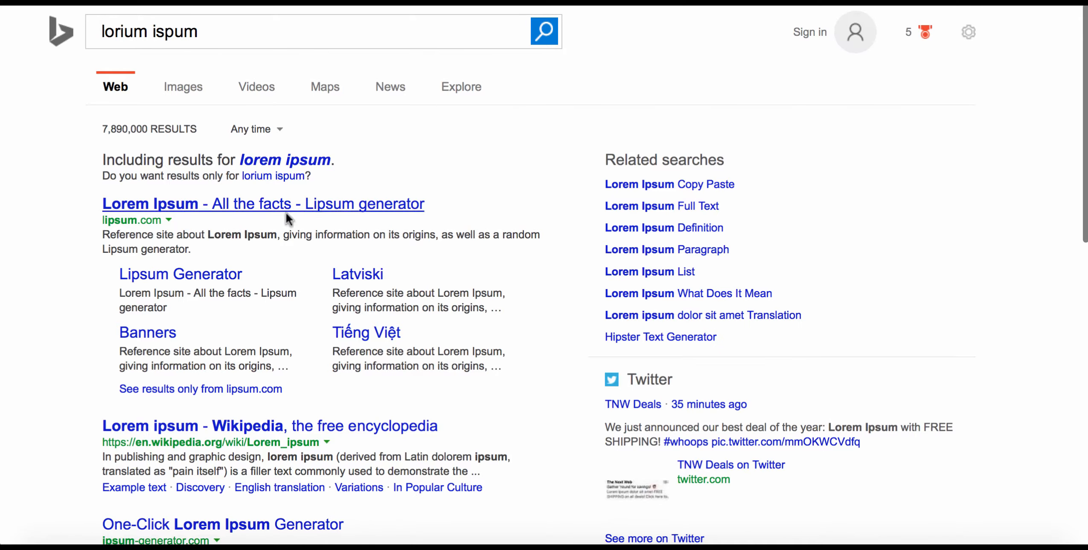
left_click(211, 214)
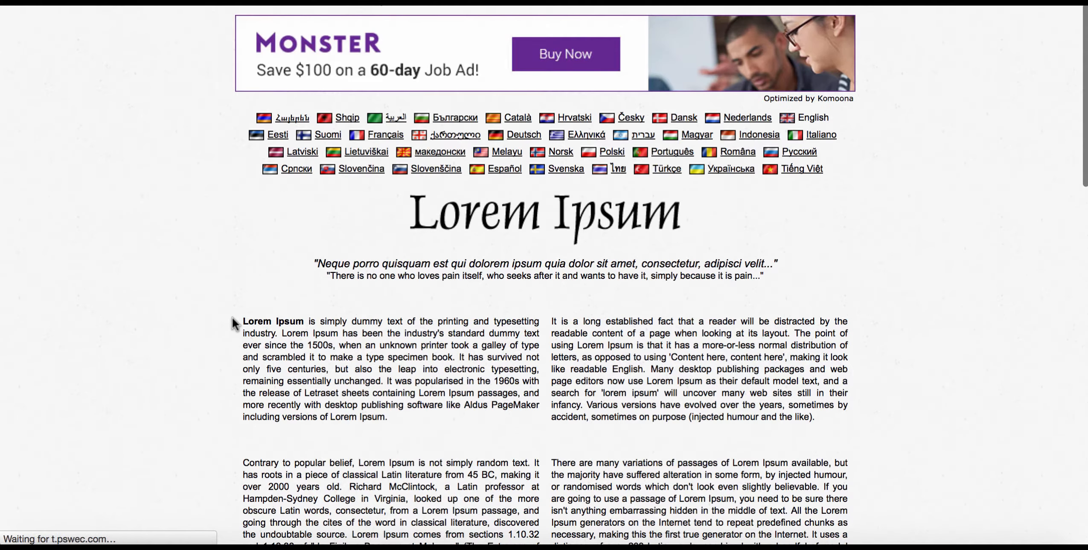
mouse_move(236, 318)
left_mouse_down()
mouse_move(432, 450)
mouse_move(283, 366)
mouse_move(245, 320)
left_mouse_up()
left_click(189, 416)
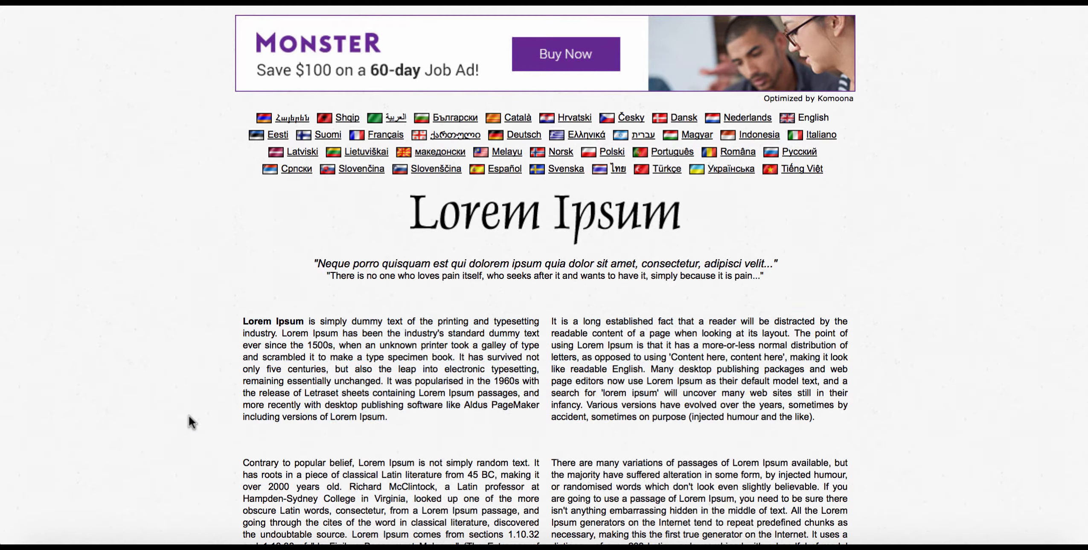
left_click_drag(247, 469, 333, 457)
key("super+c")
scroll(337, 469, "down", 3)
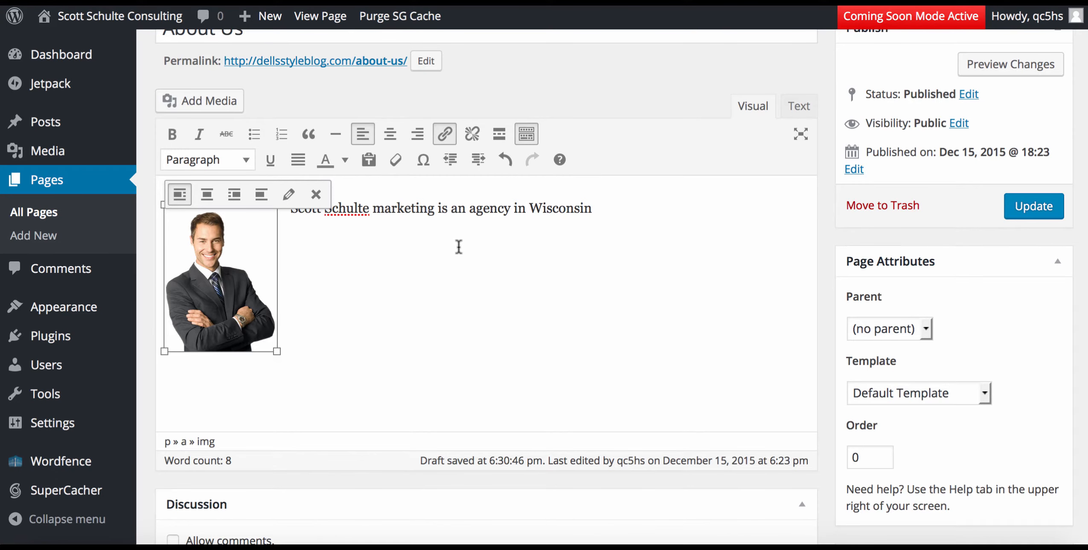
Paste the Lorem Ipsum passage twice as two paragraphs after the Wisconsin intro line.
left_click(459, 246)
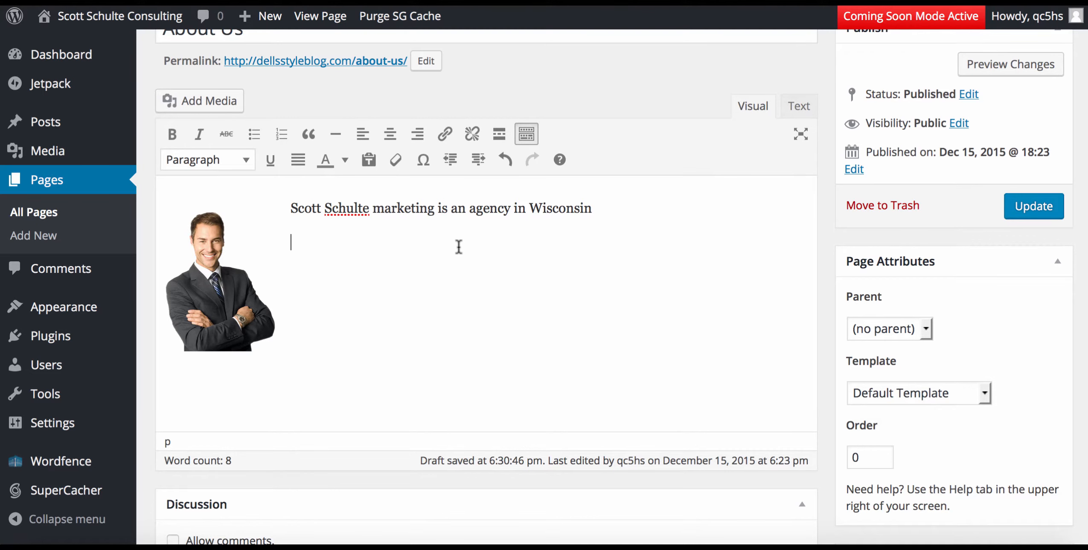
key("super+v")
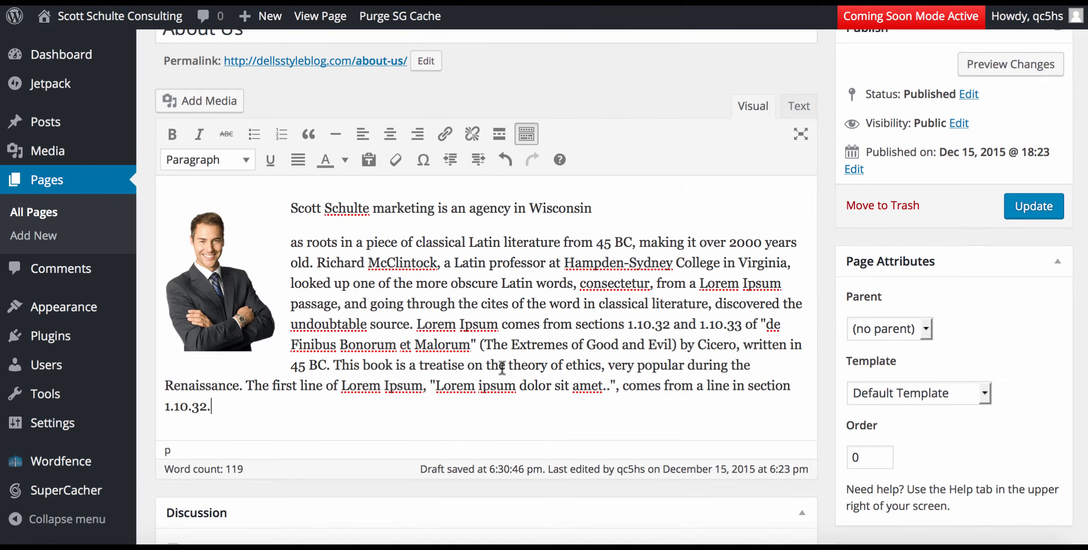
key("Return")
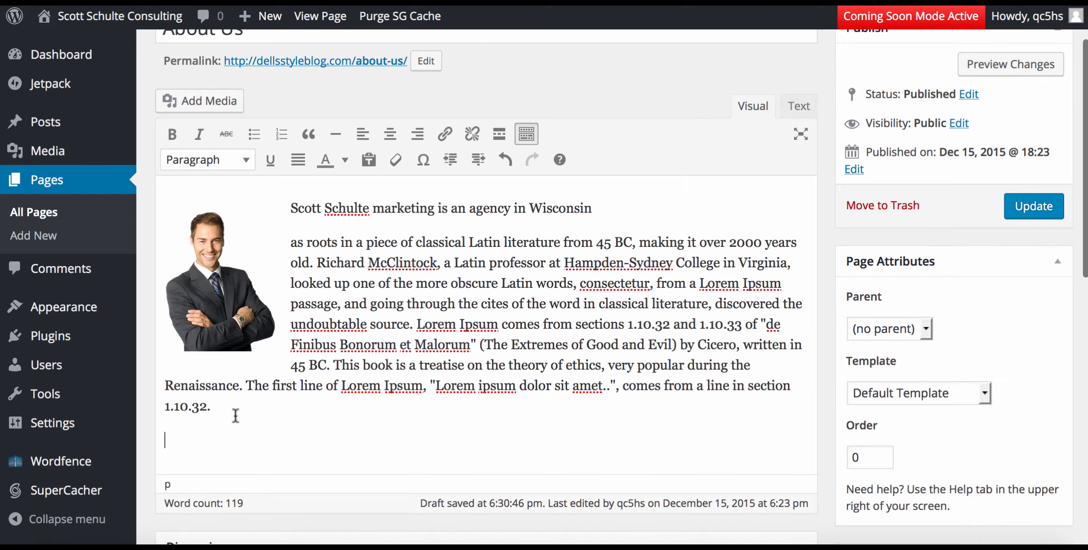
key("super+v")
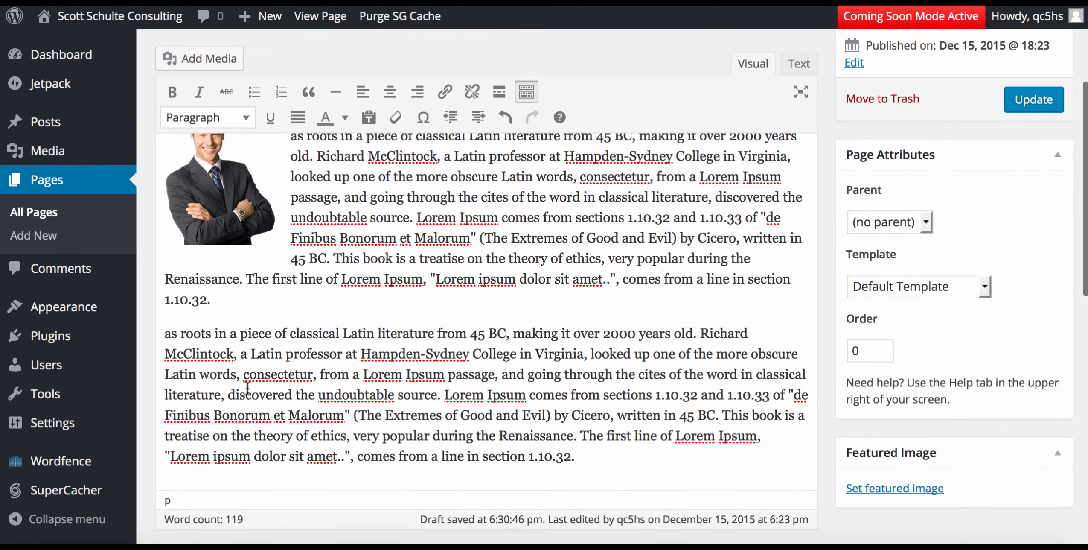
Make the Wisconsin intro line a Heading 2 and update the About Us page.
scroll(440, 343, "up", 4)
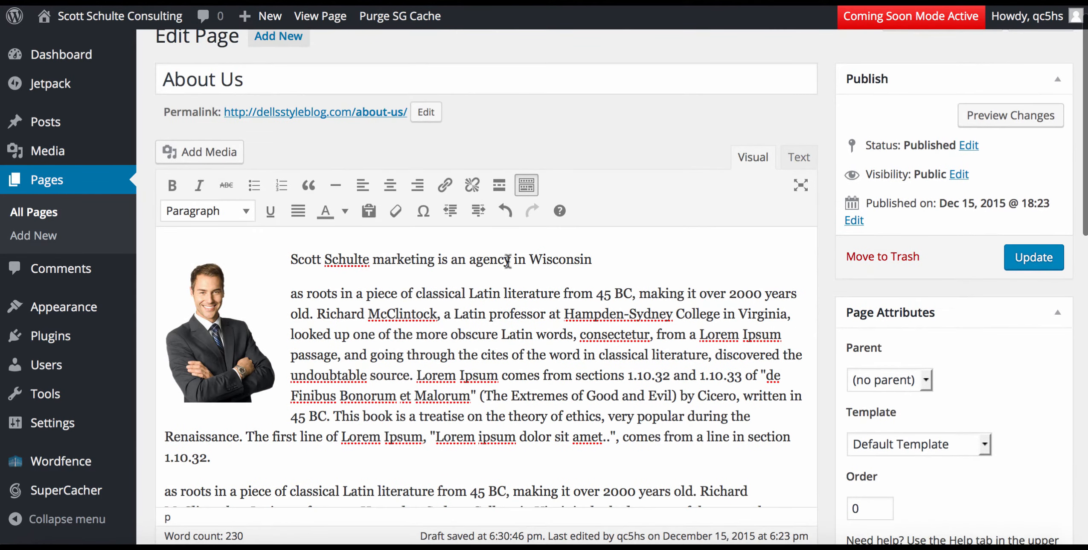
left_click_drag(599, 253, 273, 242)
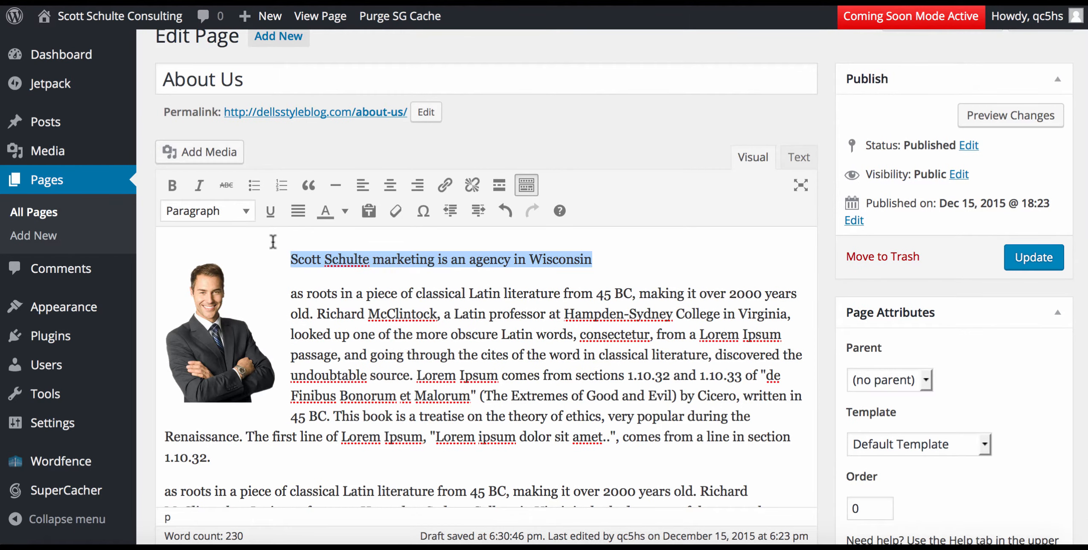
left_click(243, 211)
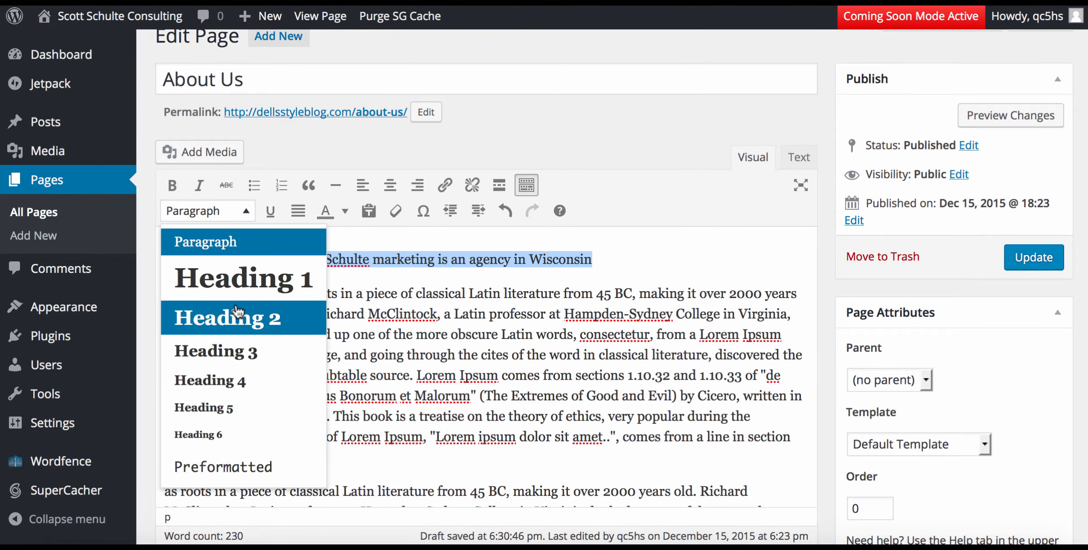
left_click(237, 332)
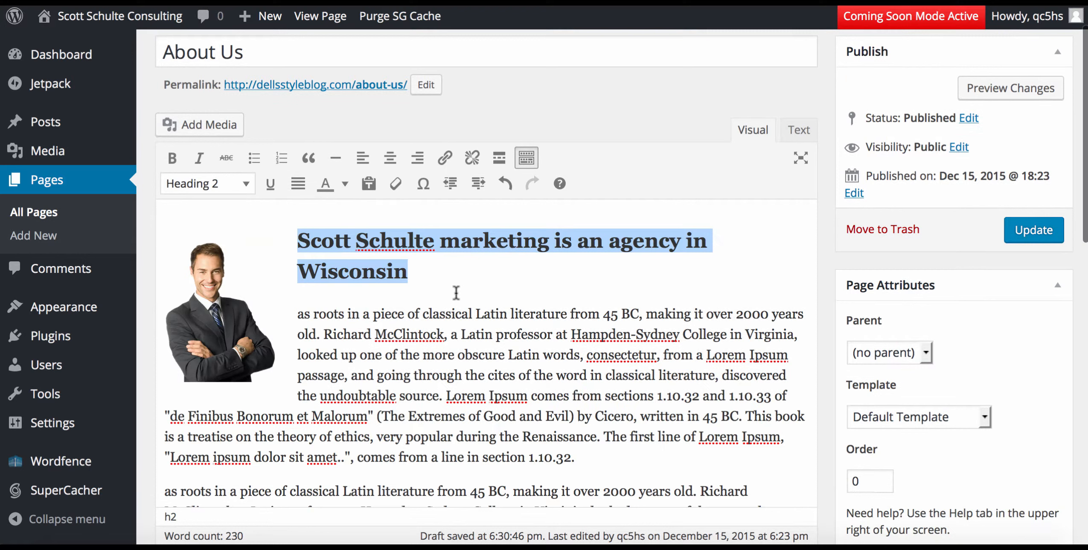
left_click(539, 293)
left_click(1035, 238)
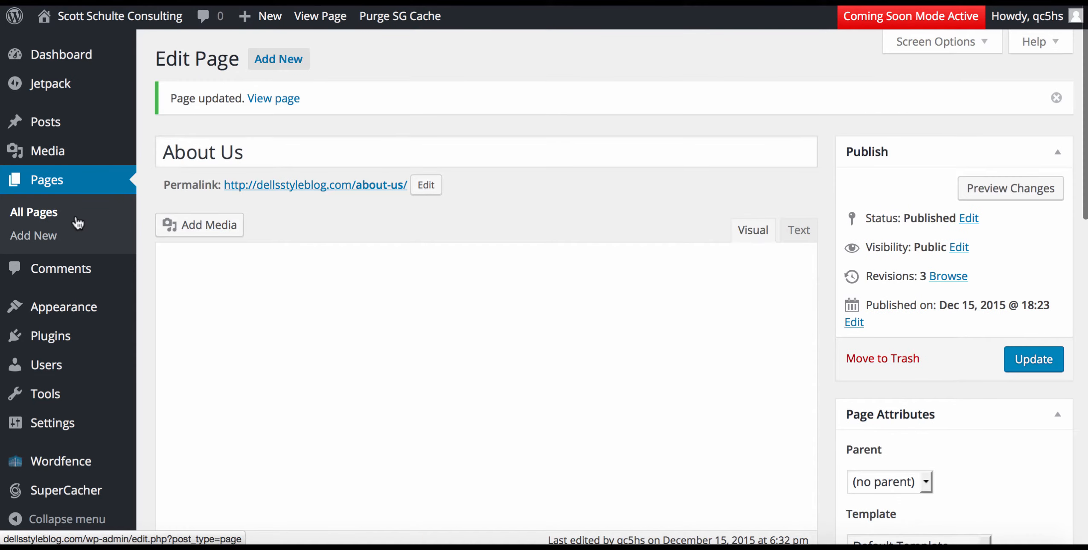
Review the live About Us page, then go to Services and open it in the editor.
mouse_move(153, 26)
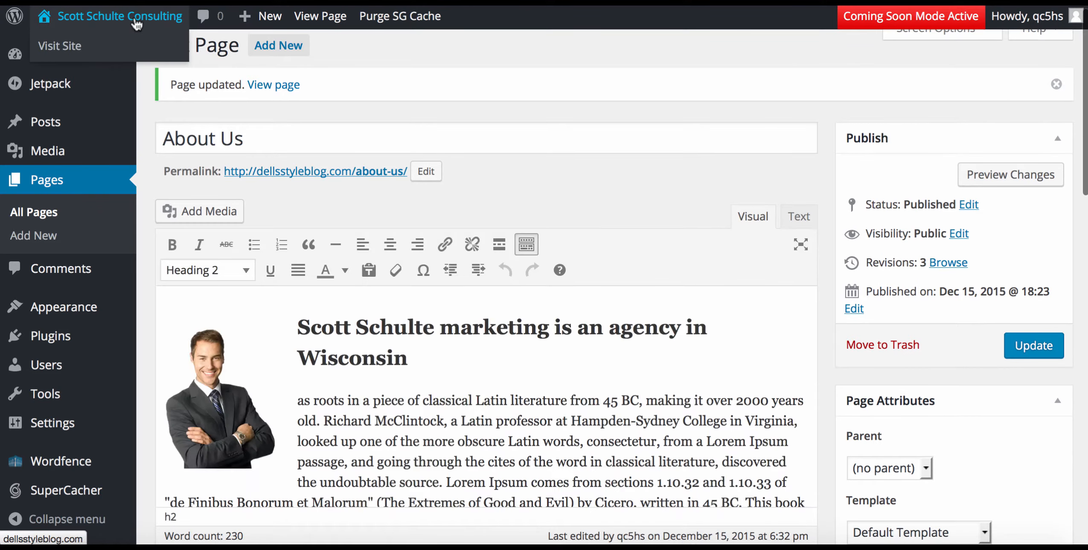
left_click(110, 23)
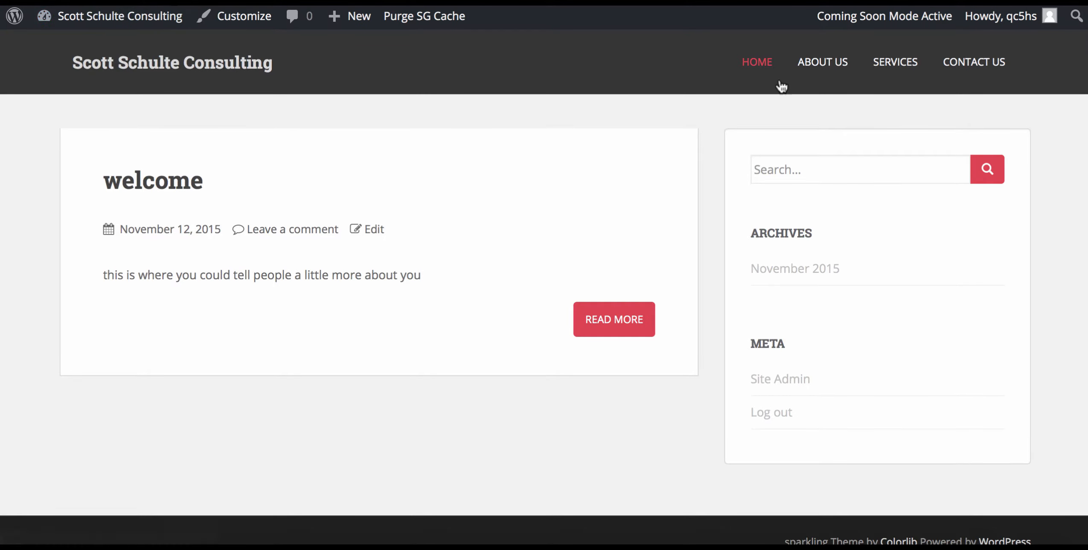
left_click(824, 59)
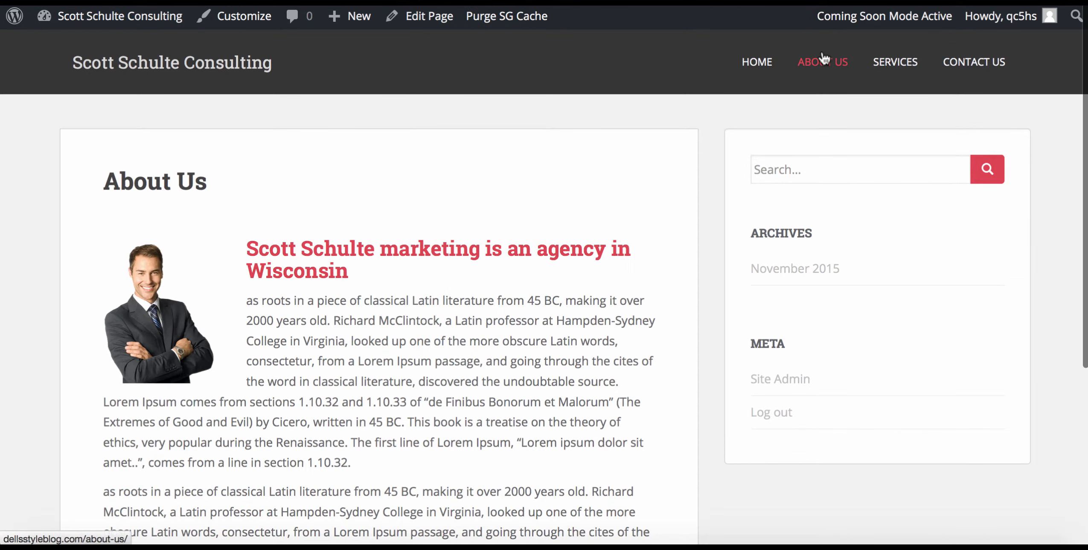
scroll(500, 323, "down", 4)
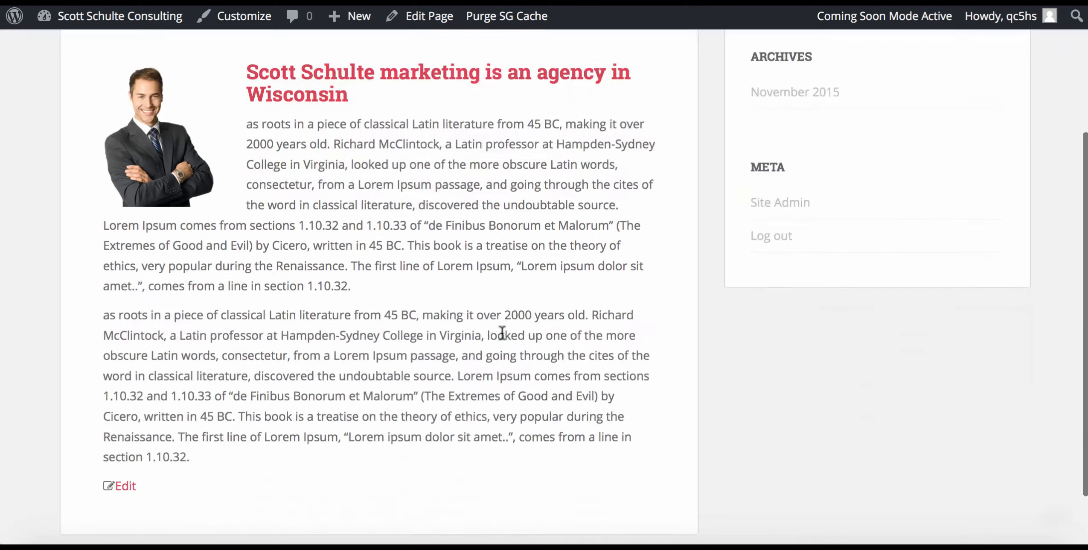
scroll(500, 328, "up", 4)
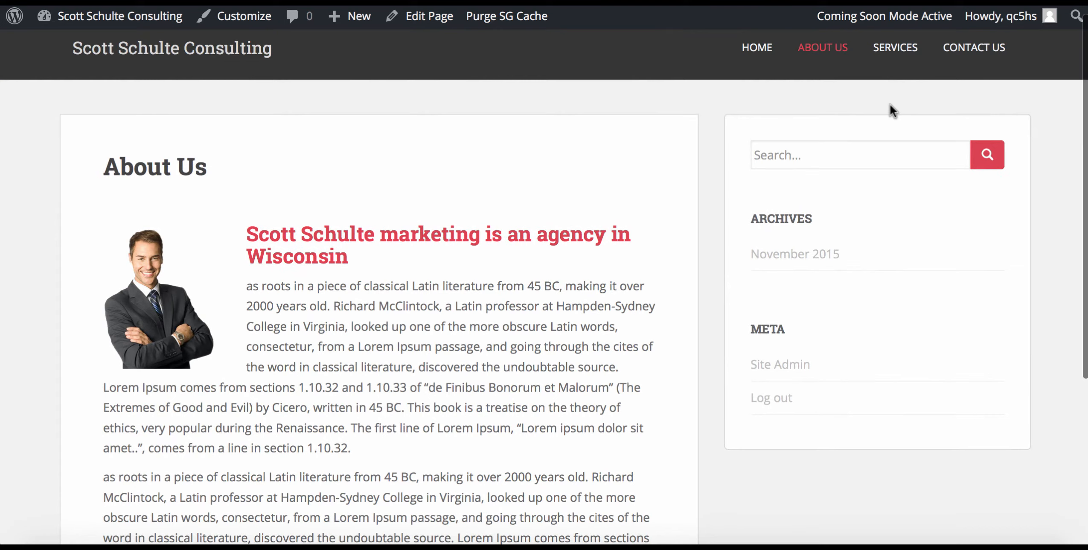
left_click(890, 54)
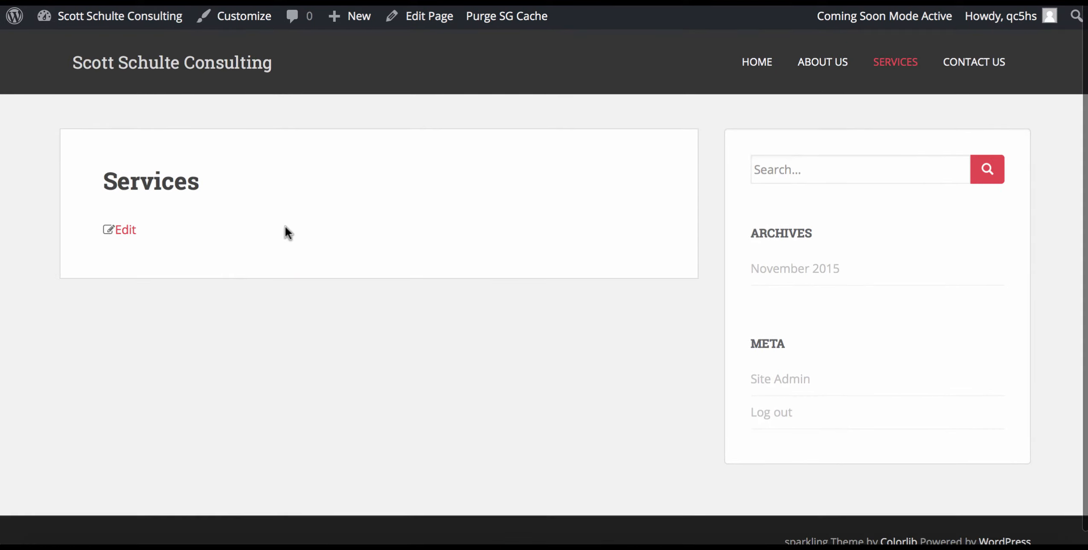
left_click(429, 19)
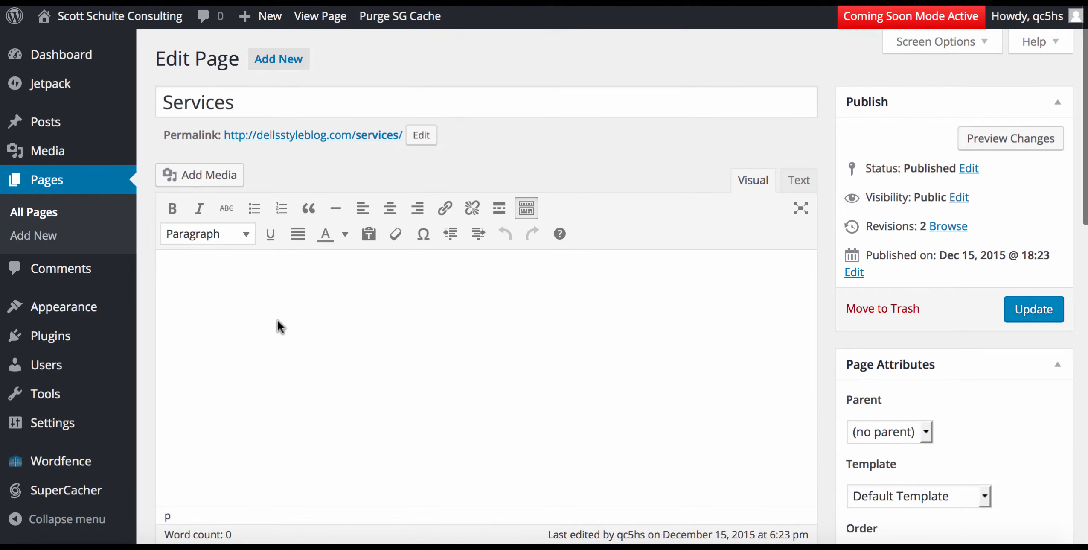
Type 'What can we do for you?' into the empty Services page body.
left_click(260, 308)
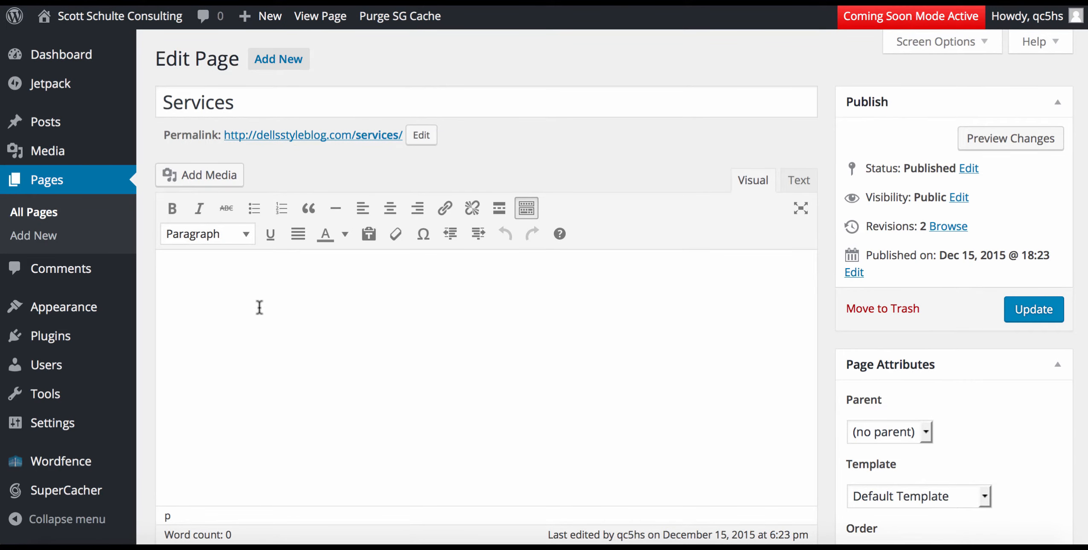
type("What c")
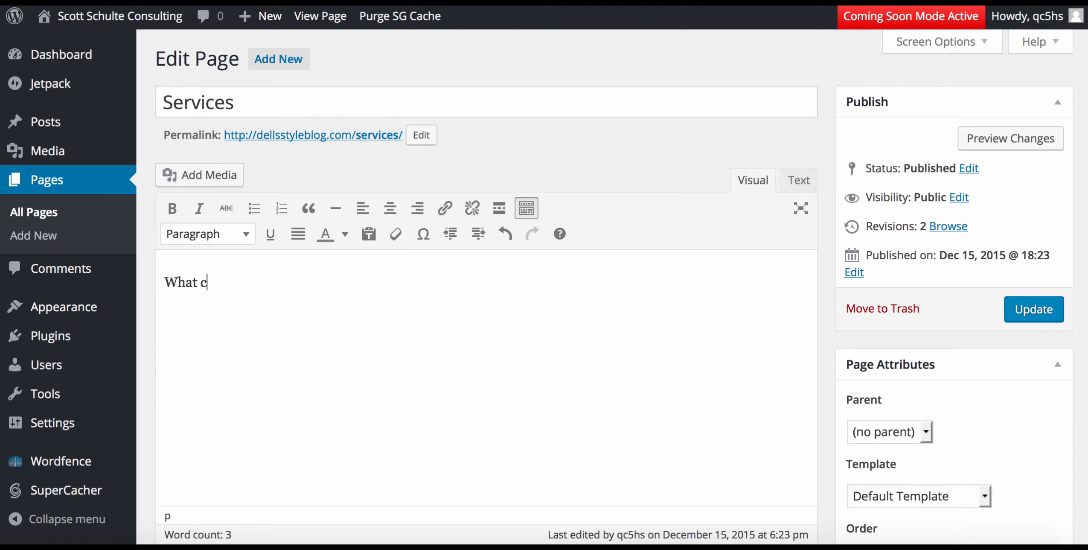
type("an we do for you?")
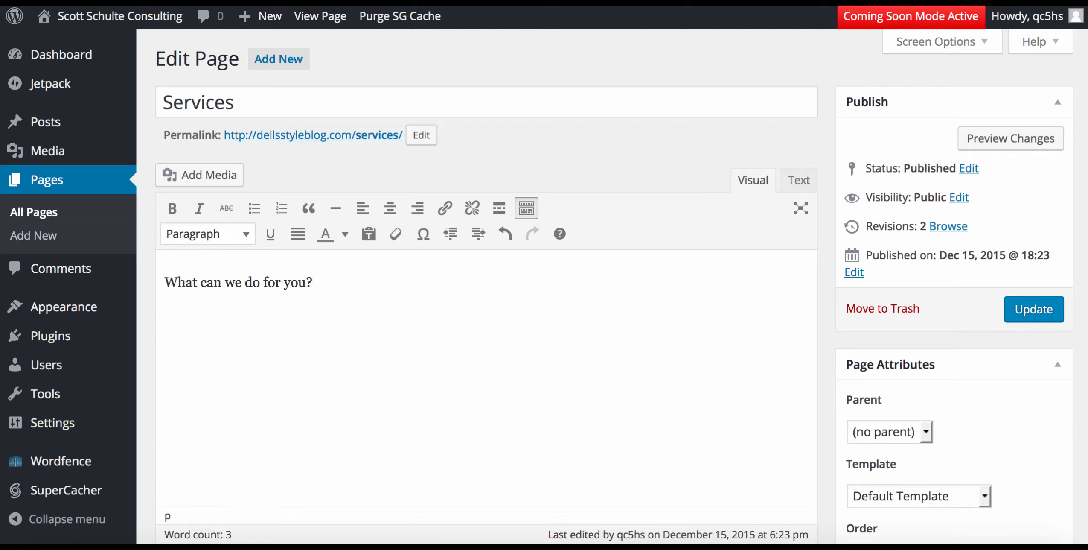
Make the question line a Heading 3 and start a new paragraph below it.
left_click_drag(313, 282, 167, 277)
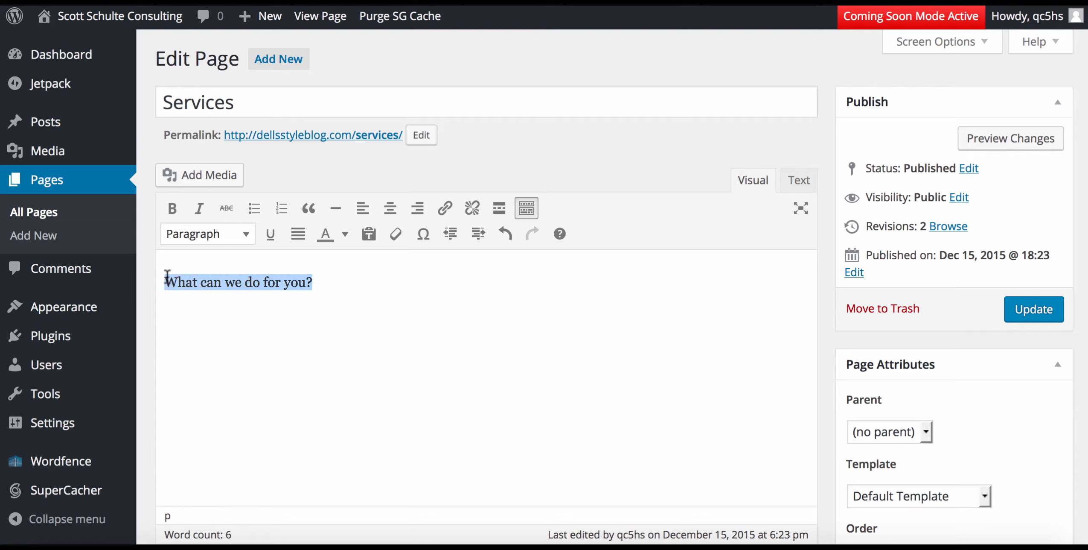
left_click(243, 233)
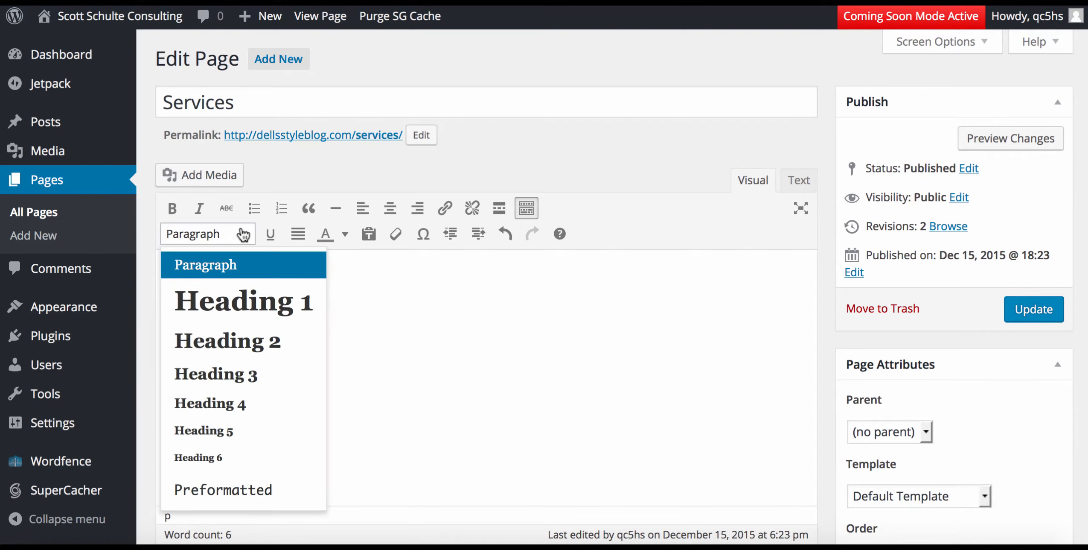
left_click(209, 375)
left_click(453, 350)
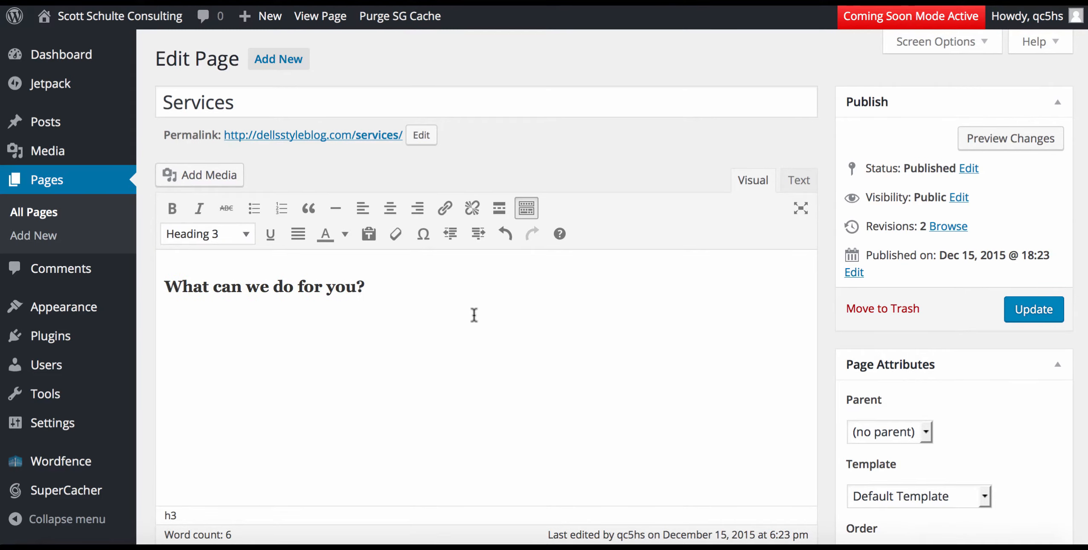
key("Return")
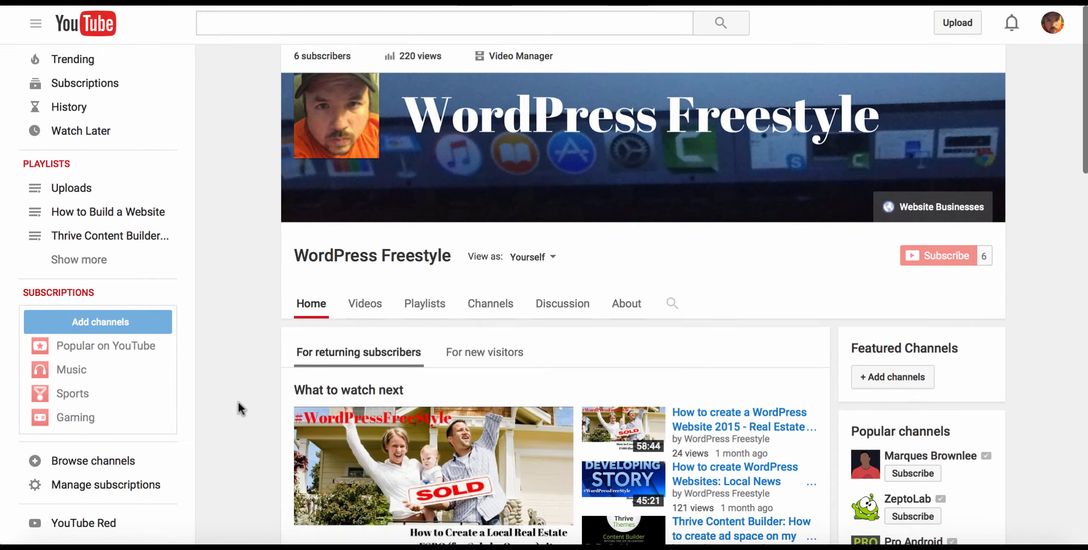
Embed the 'Local News Website' YouTube video below the Services heading using its share link.
scroll(239, 408, "down", 8)
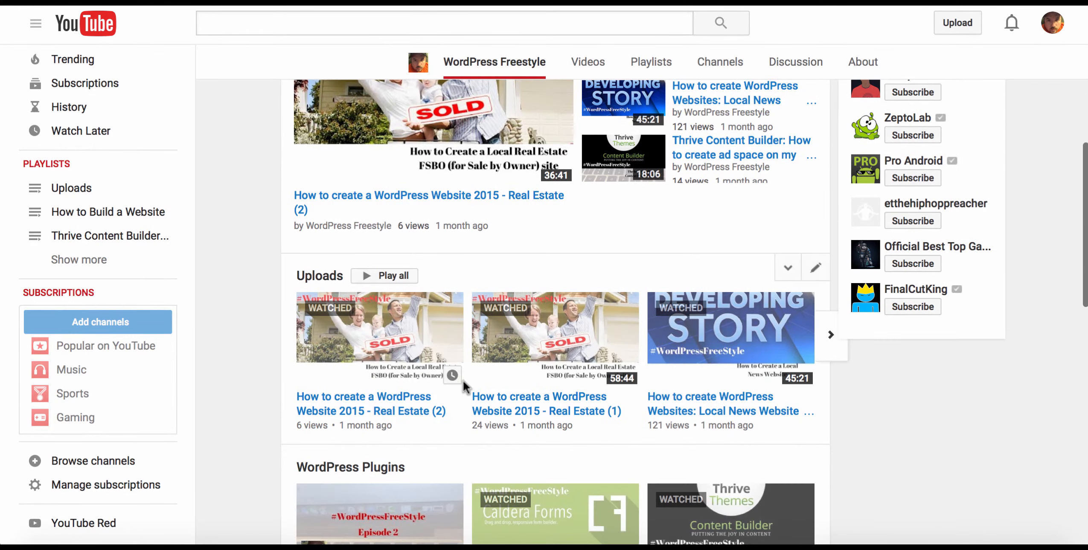
left_click(689, 412)
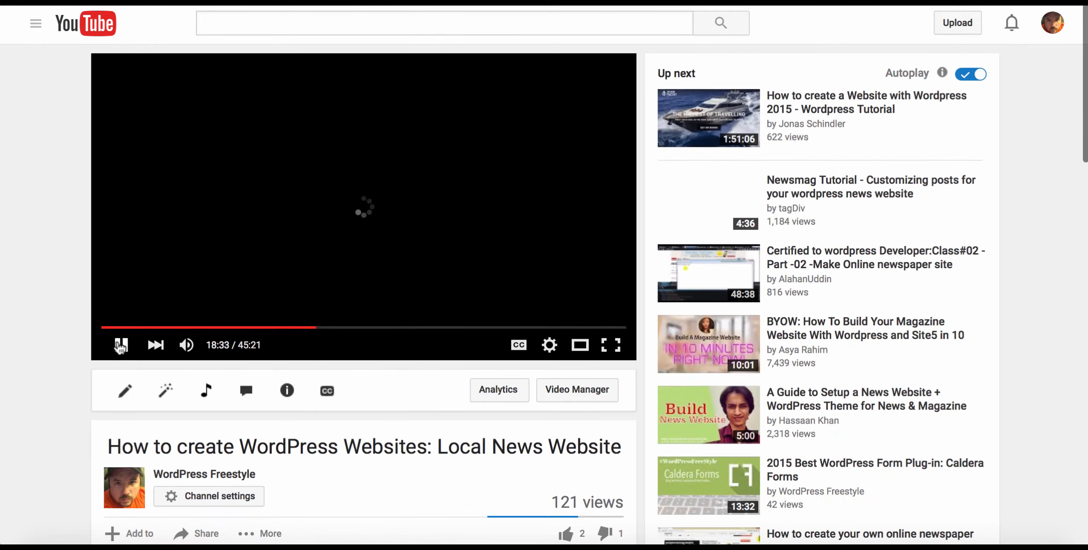
scroll(10, 384, "down", 8)
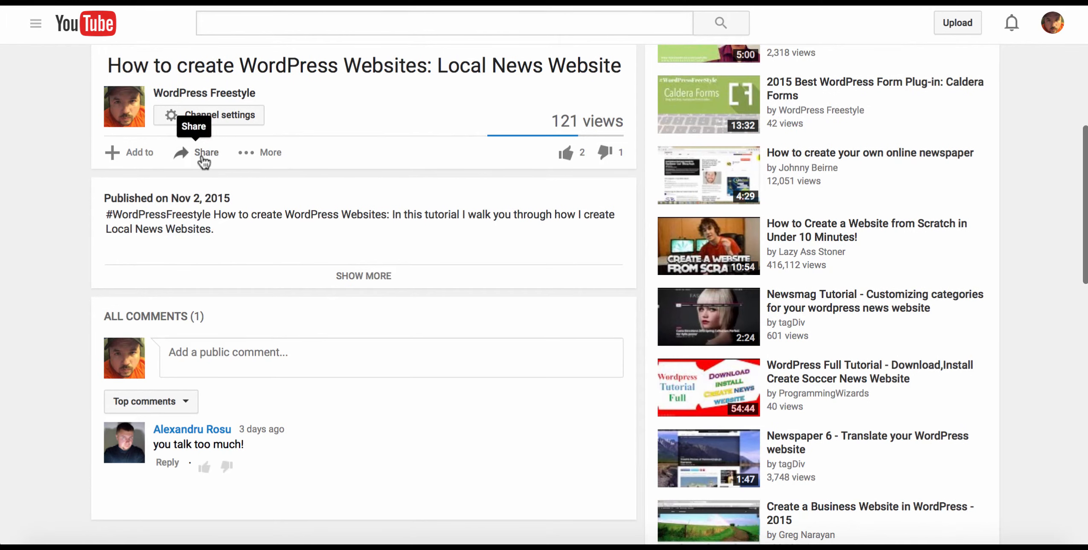
left_click(204, 155)
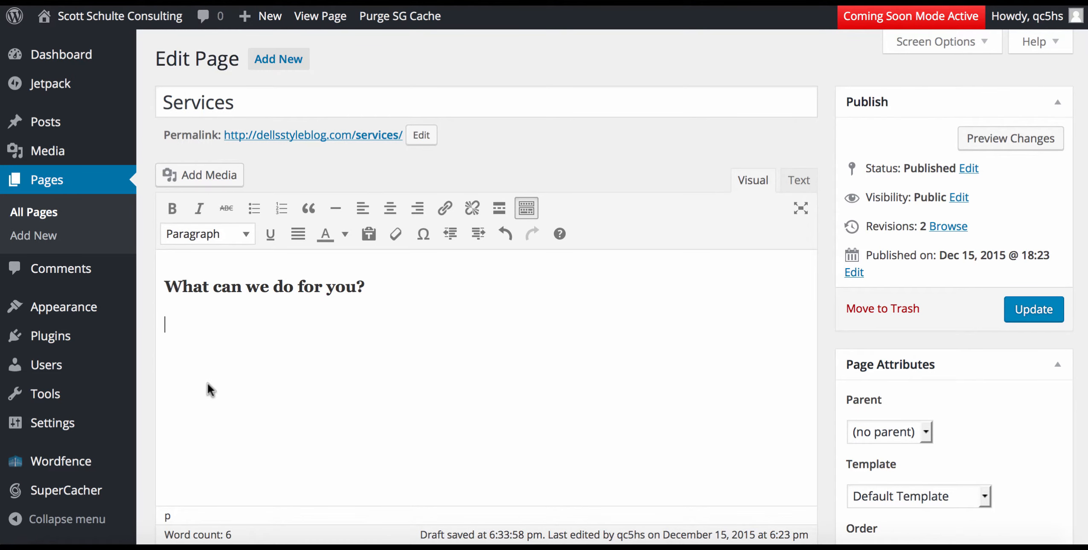
type("https://youtu.be/QmdGvcotEng")
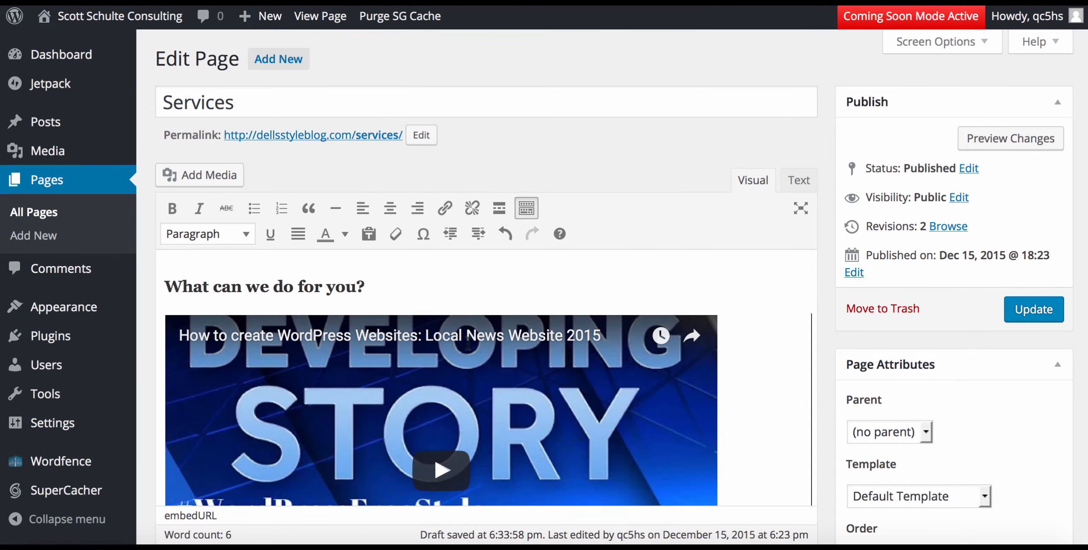
left_click(388, 289)
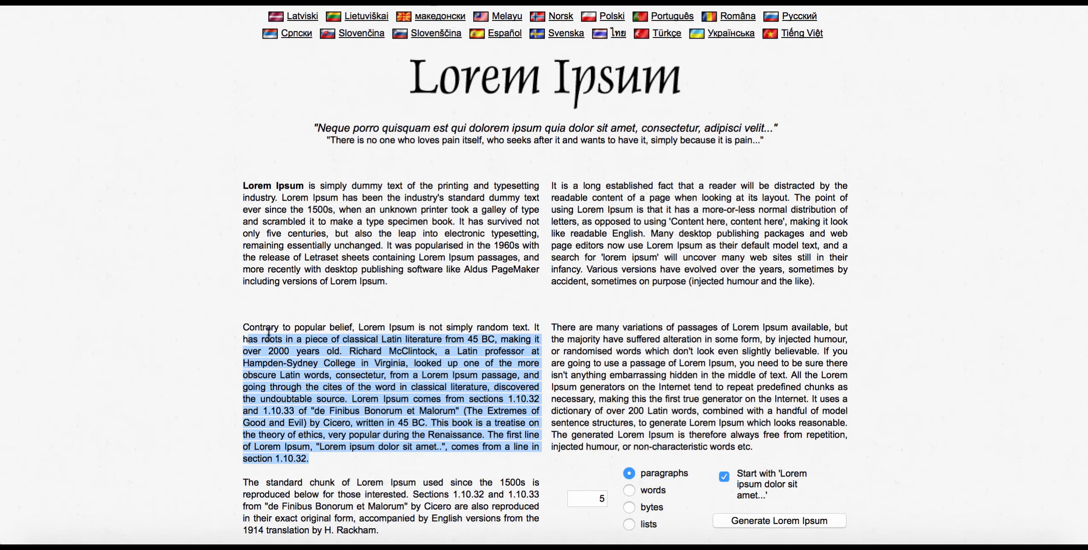
Select the Lorem Ipsum sentences beginning 'ever since the 1500s' in the first paragraph.
left_click(245, 345)
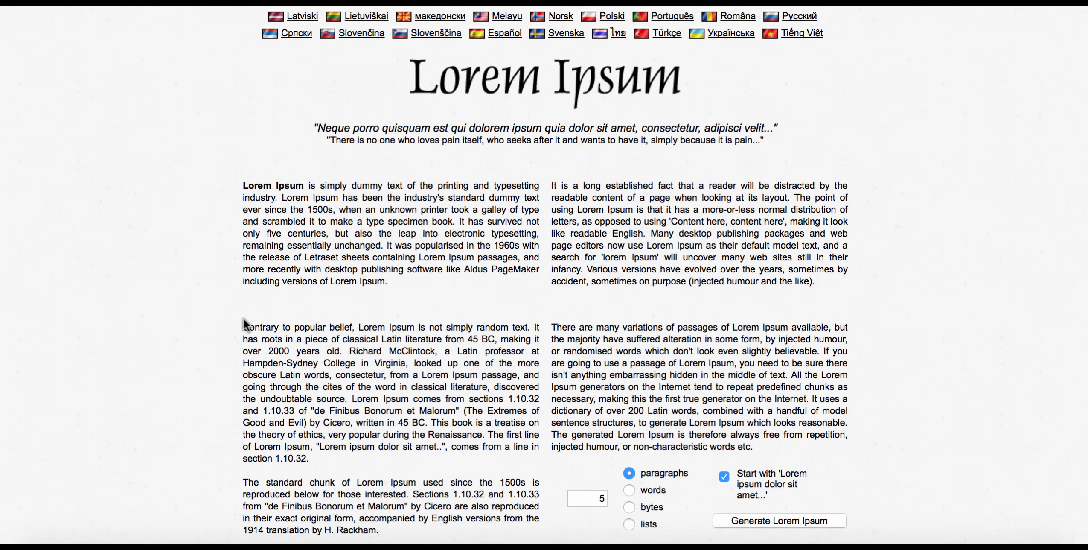
left_click_drag(233, 325, 256, 362)
left_click(219, 304)
left_click_drag(249, 209, 312, 258)
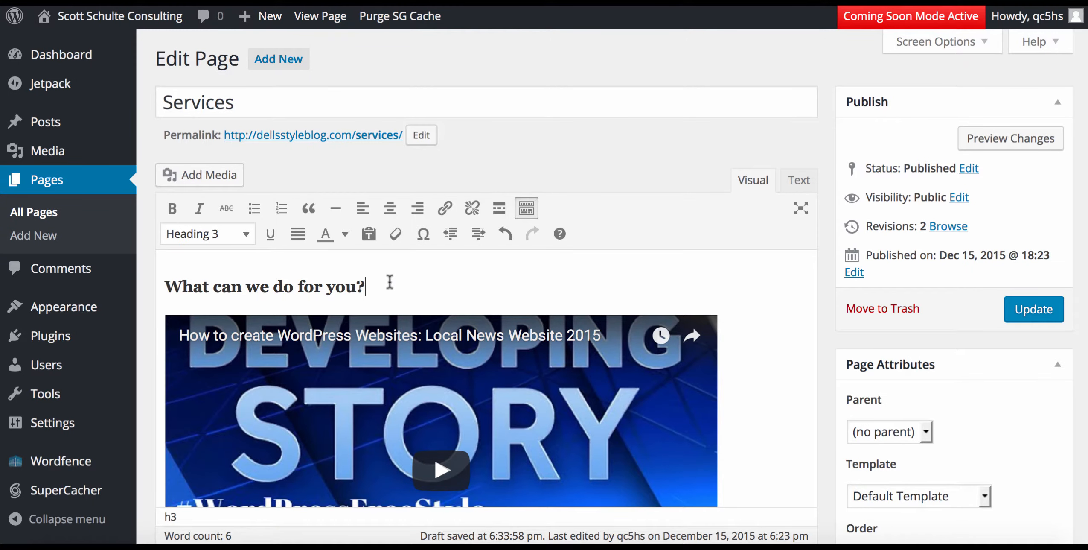
Paste the Lorem Ipsum text between the Services heading and the video, then update the page.
key("Return")
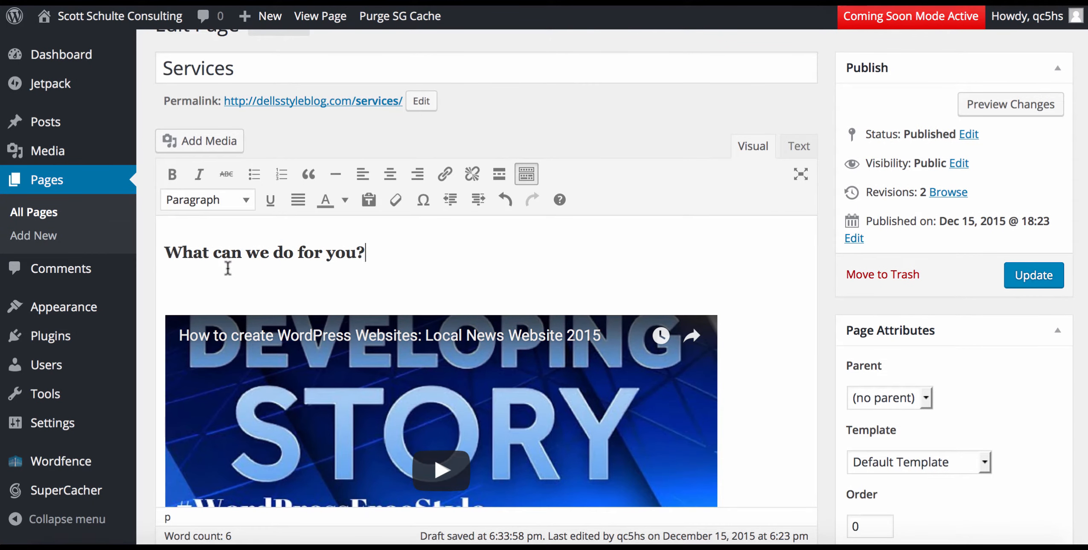
key("BackSpace")
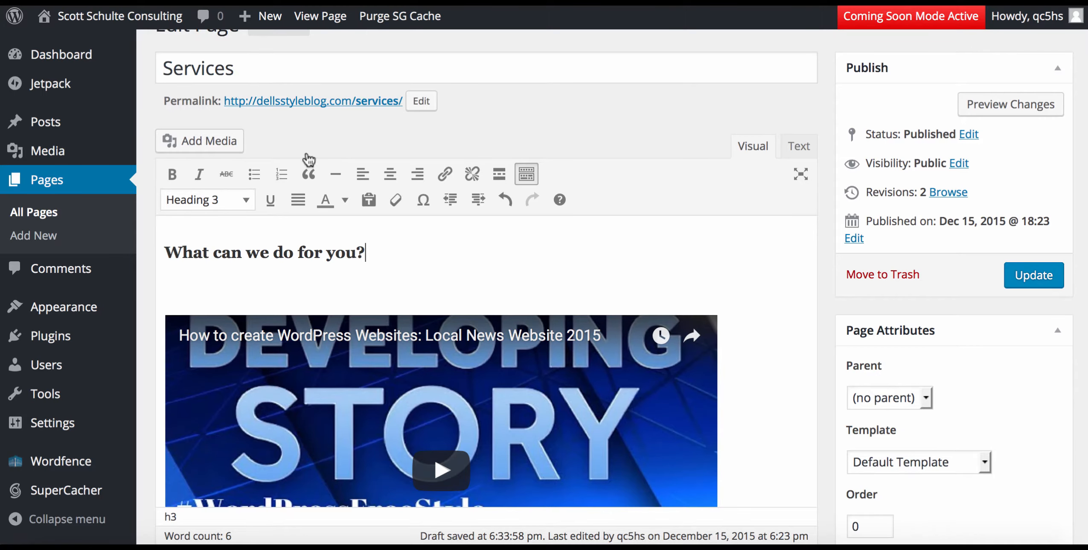
left_click(174, 282)
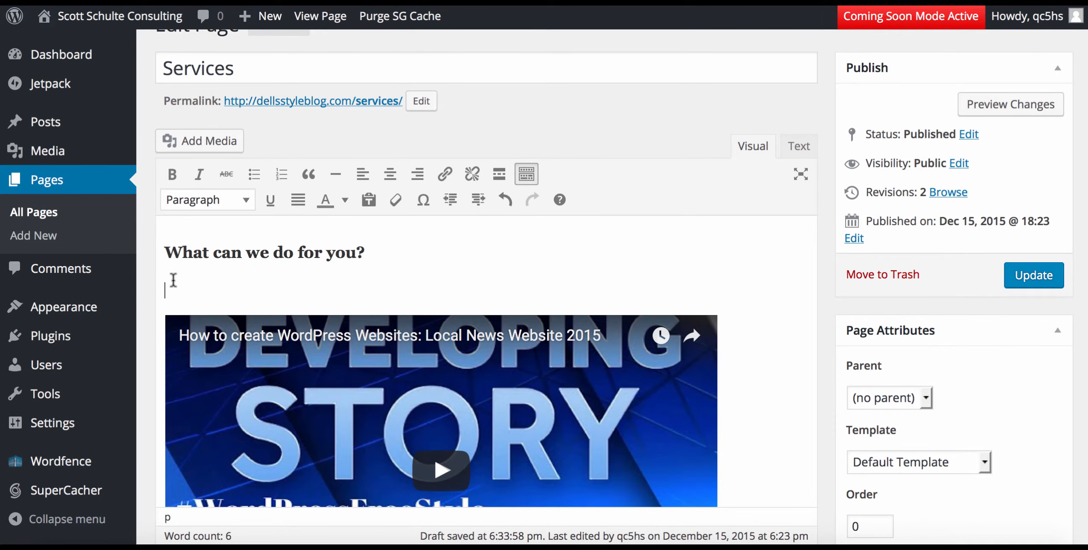
type("ver since the 1500s, when an unknown printer took a galley of type and scrambled it to make a type specimen book. It has survived not only five centuries, but also the leap into electronic typesetting, remaining essentially unchanged. It was popularised in the 1960s with the release of Le")
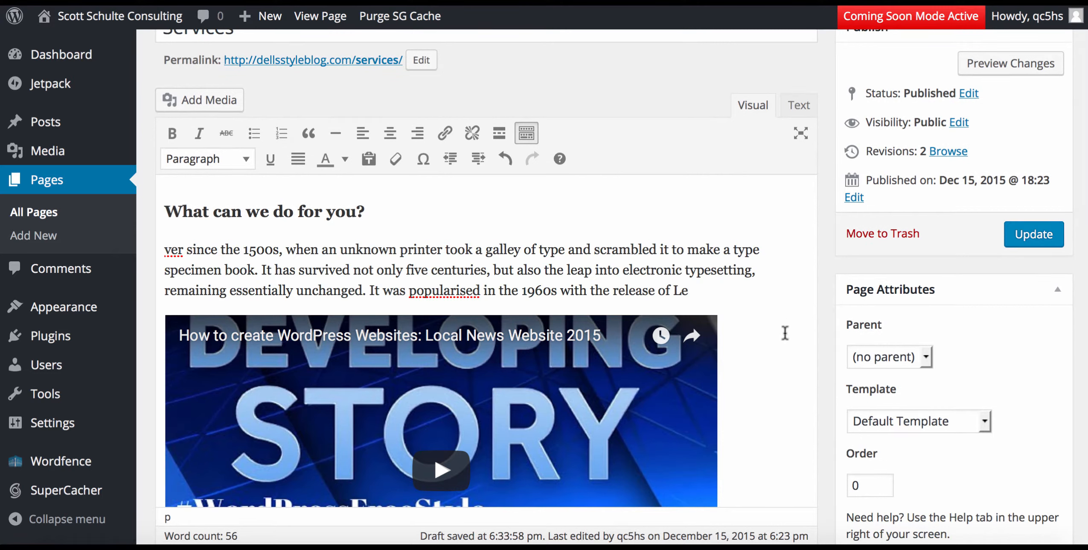
left_click(1052, 235)
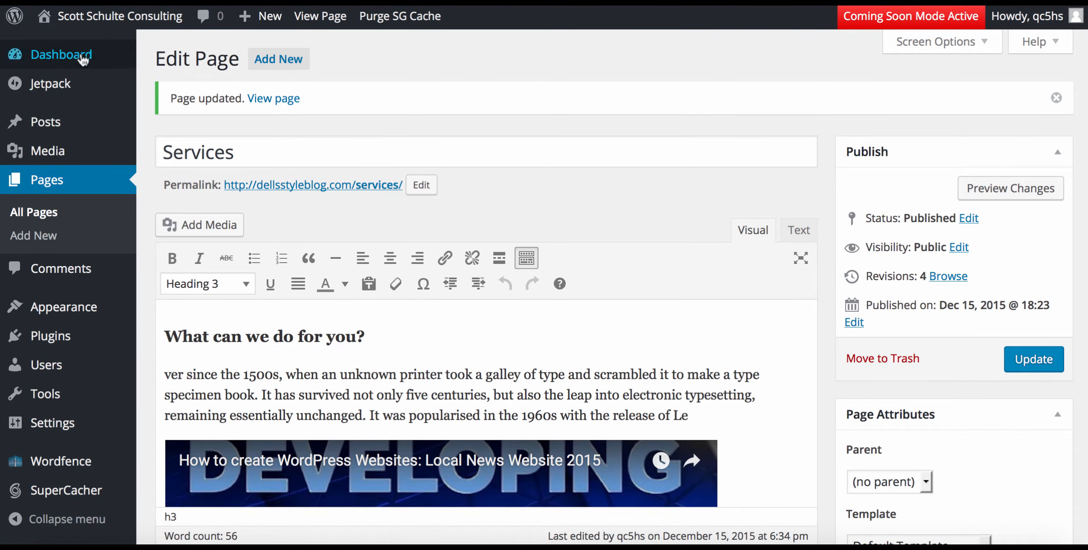
Browse the live site's Services, About Us, Services again, and then Contact Us pages.
left_click(119, 18)
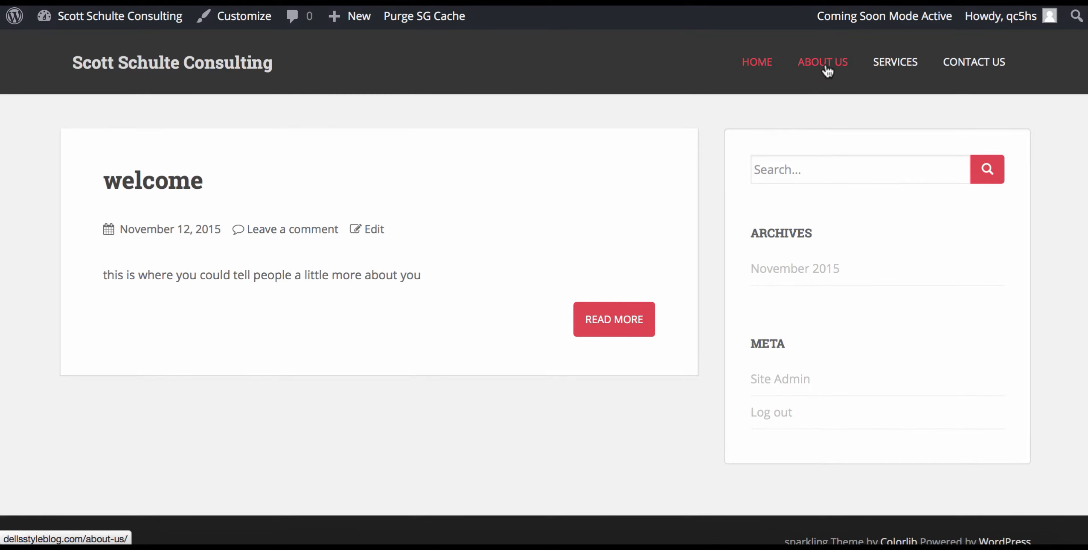
left_click(893, 71)
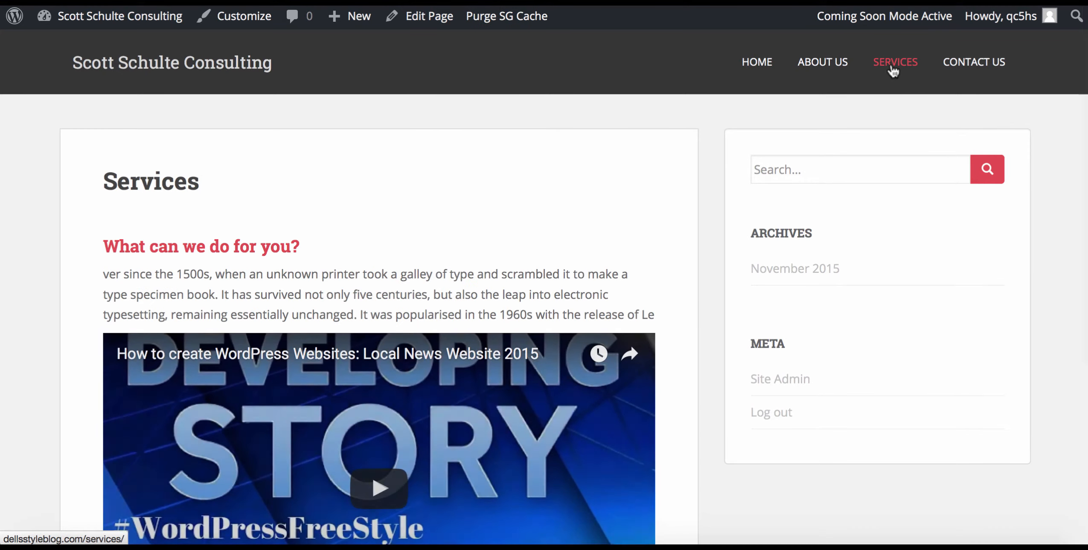
left_click(813, 69)
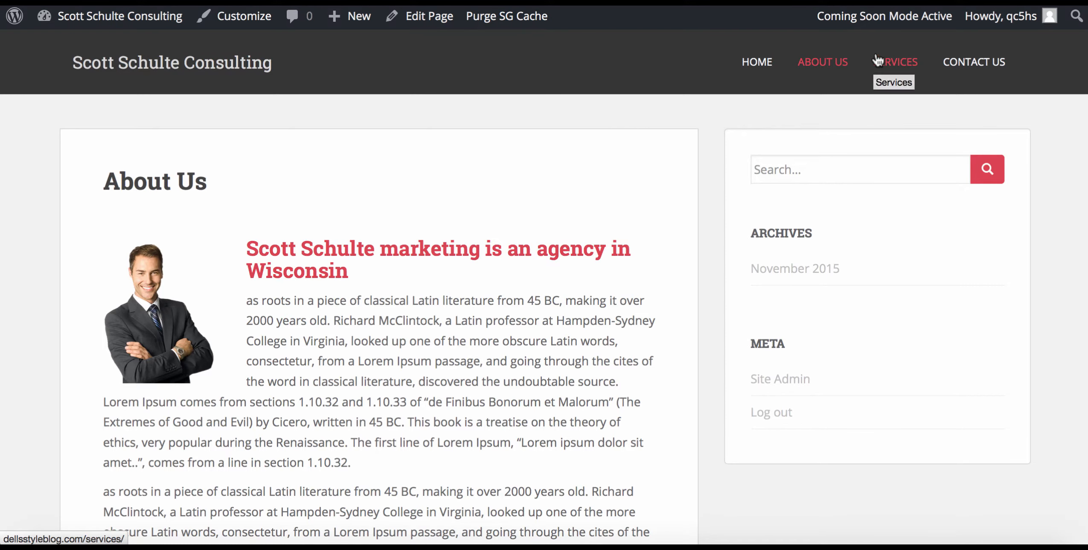
left_click(893, 75)
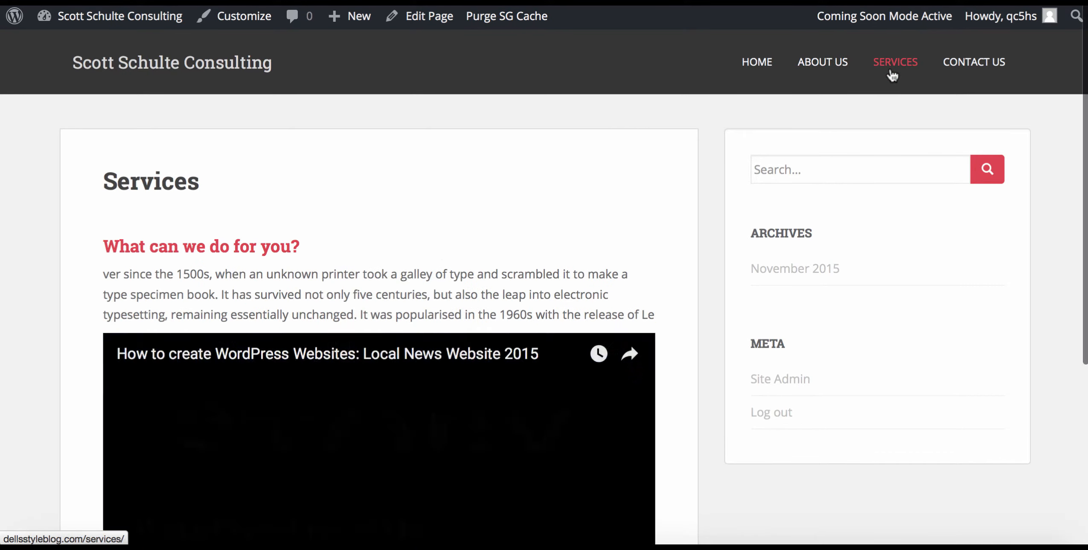
left_click(969, 67)
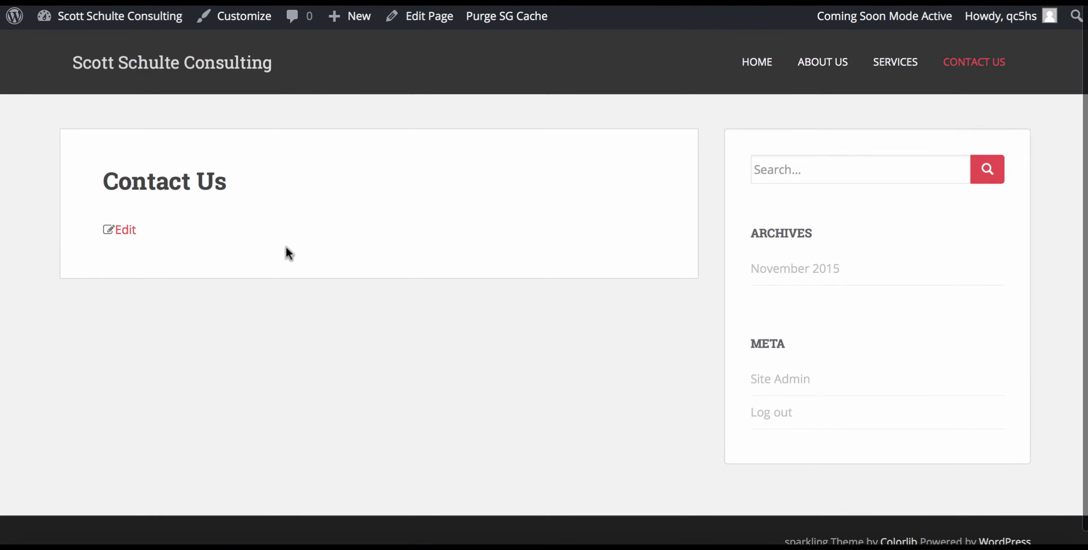
mouse_move(88, 21)
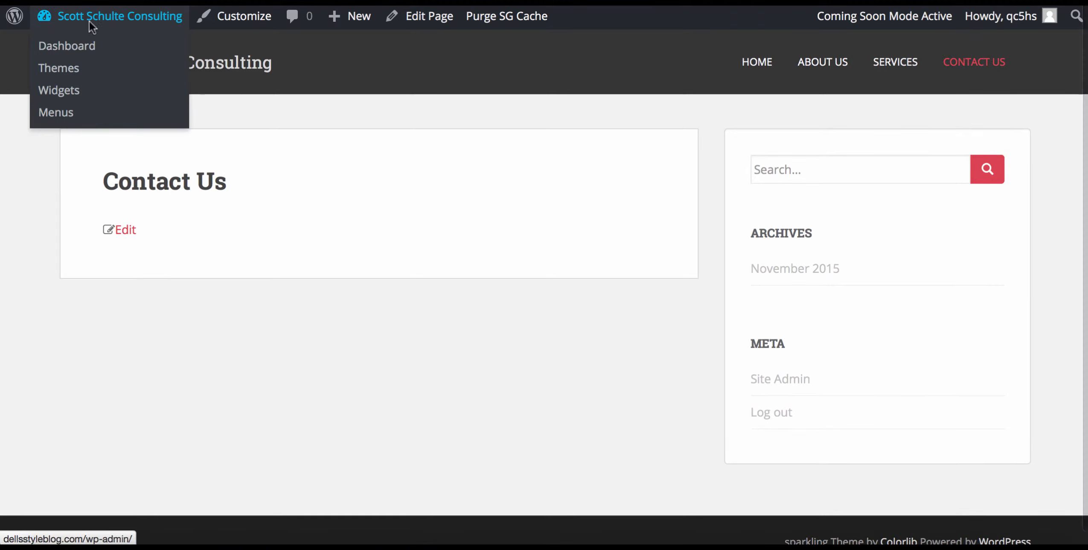
Go from the live site to the dashboard's Plugins > Add New page.
left_click(90, 17)
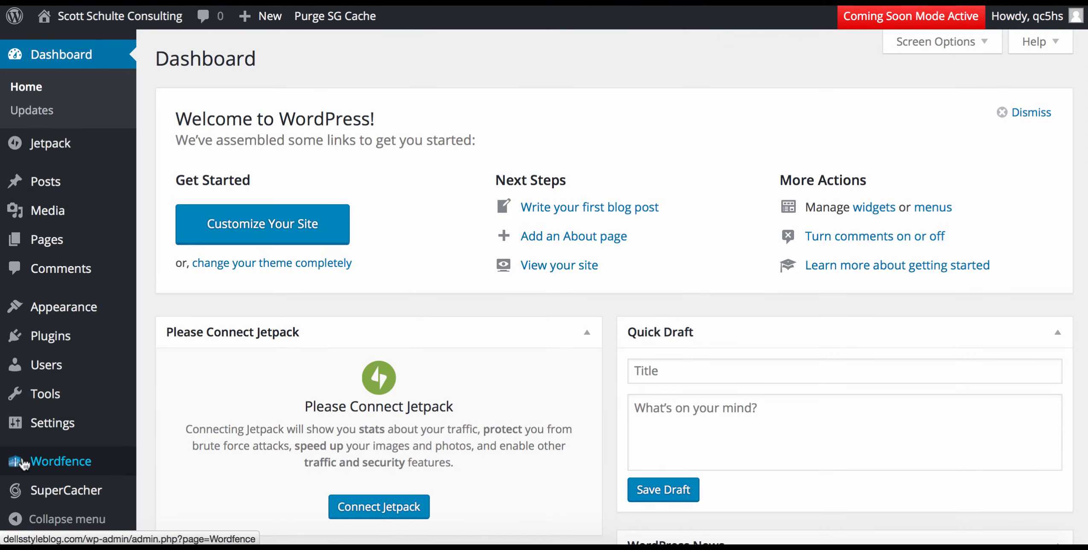
mouse_move(24, 463)
scroll(24, 463, "down", 1)
scroll(24, 463, "down", 1)
mouse_move(115, 308)
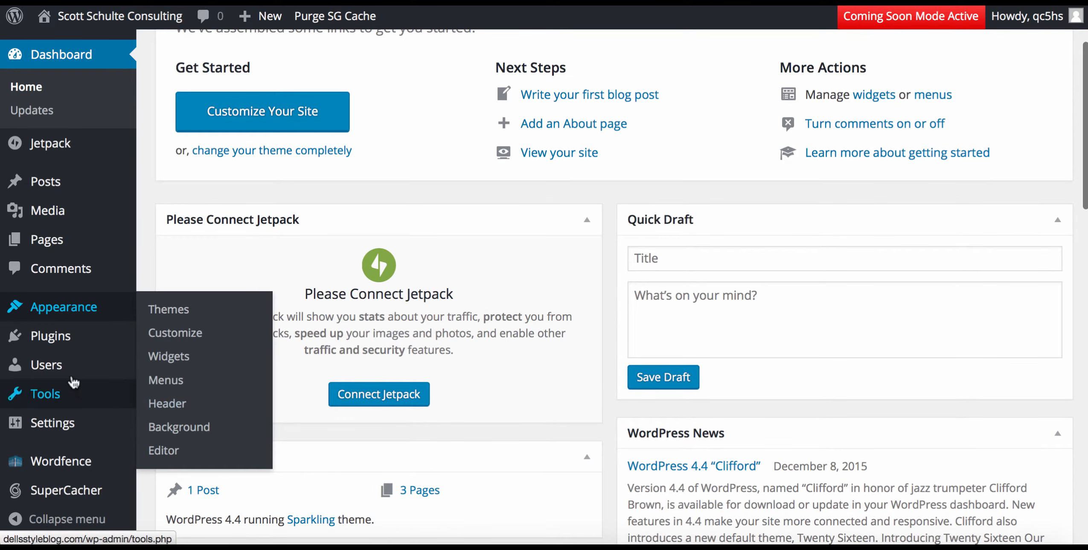
mouse_move(55, 337)
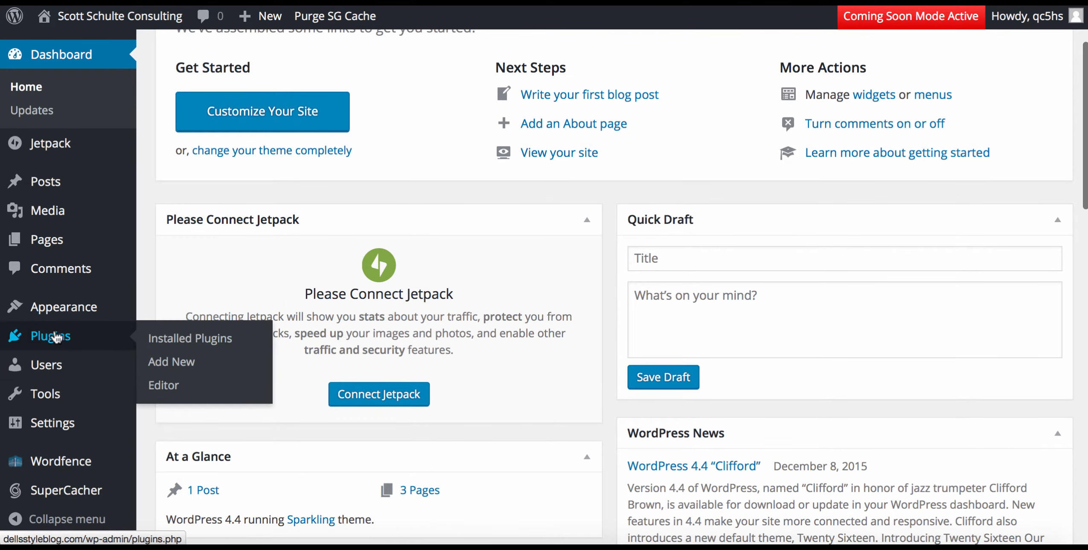
left_click(184, 342)
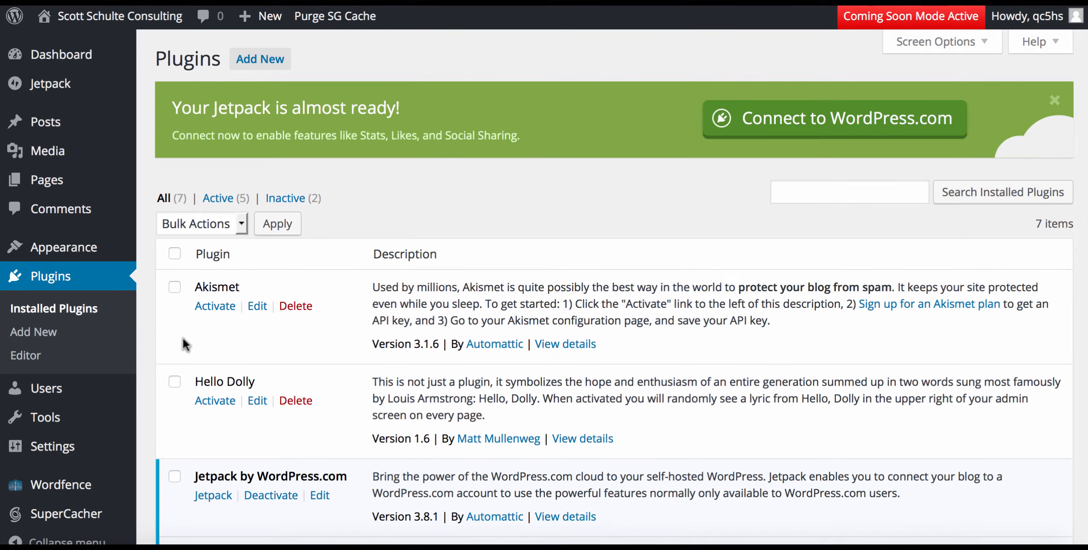
left_click(263, 58)
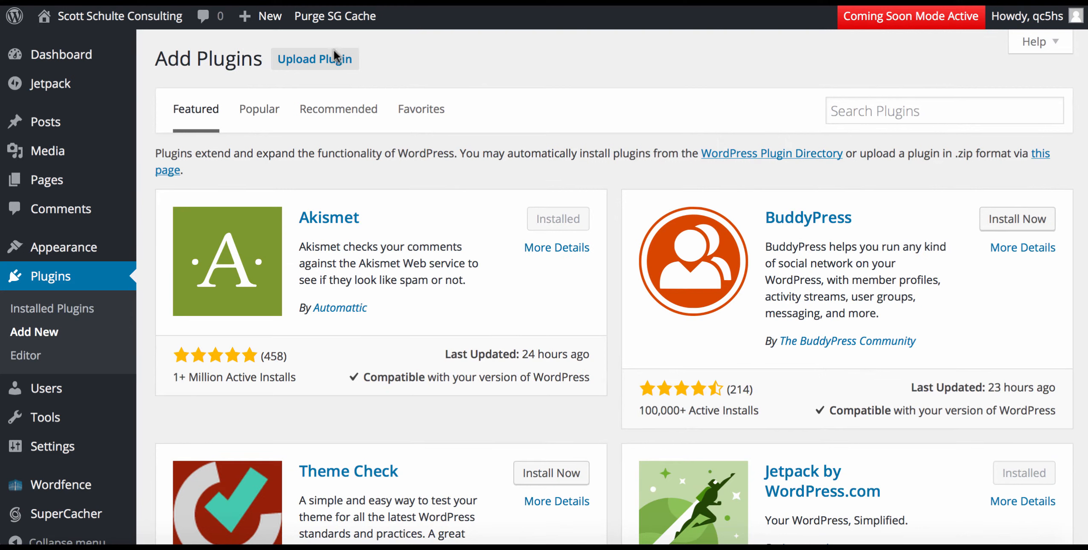
Search for 'caldera forms', correcting the typo, and install the Caldera Forms plugin.
left_click(890, 108)
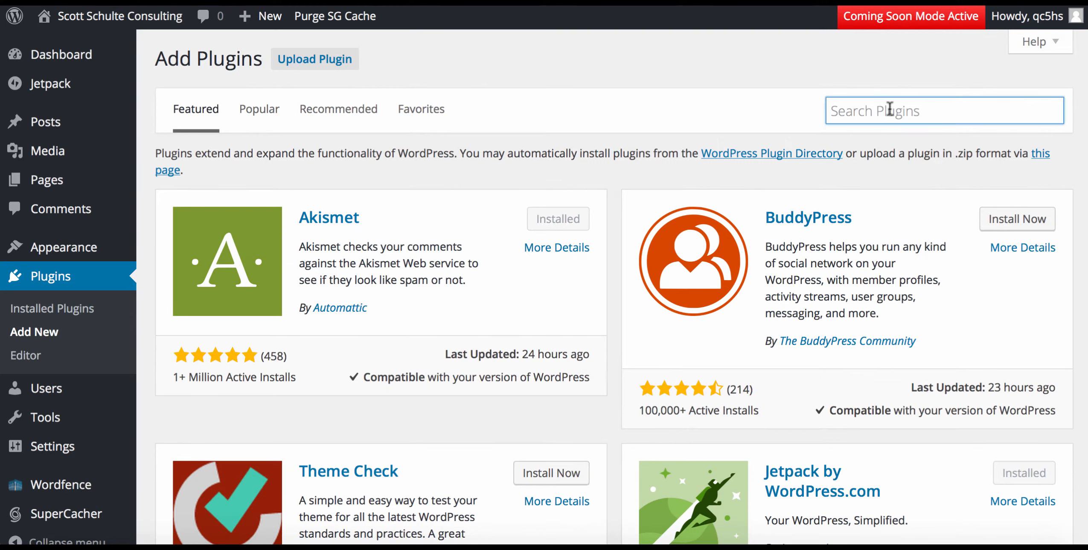
type("caleder")
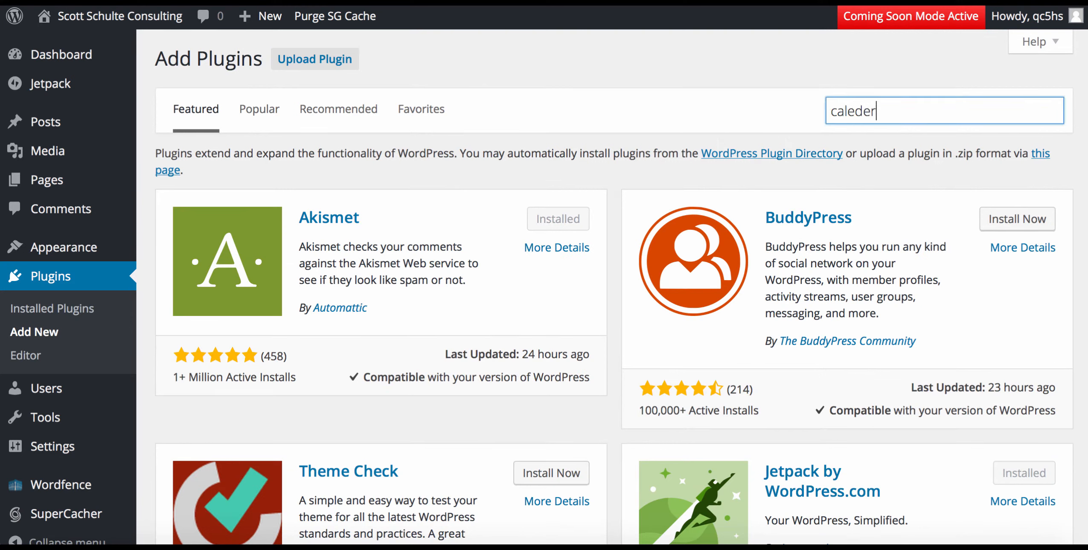
type("a forms")
key("Return")
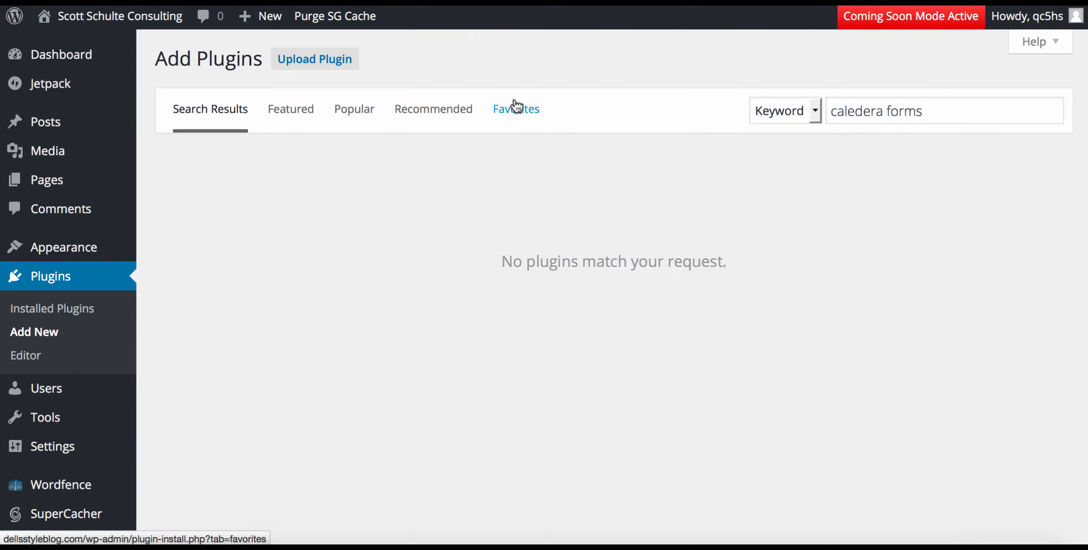
left_click(855, 112)
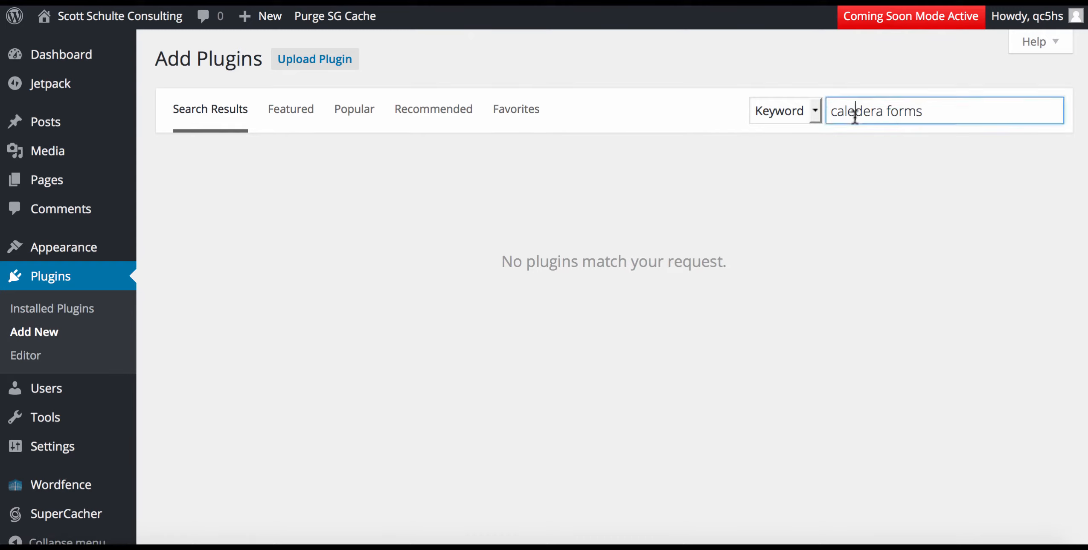
key("BackSpace")
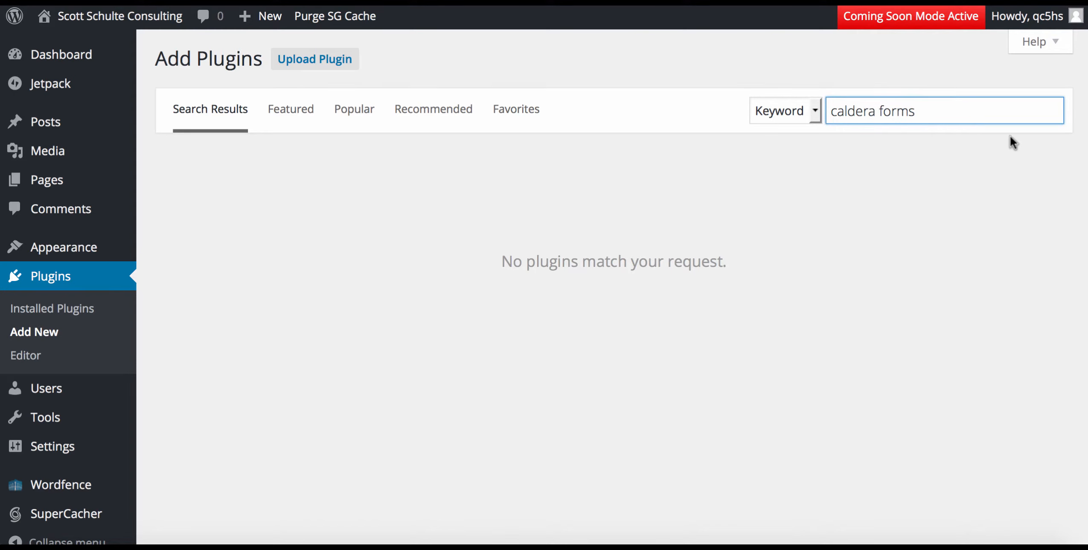
key("Return")
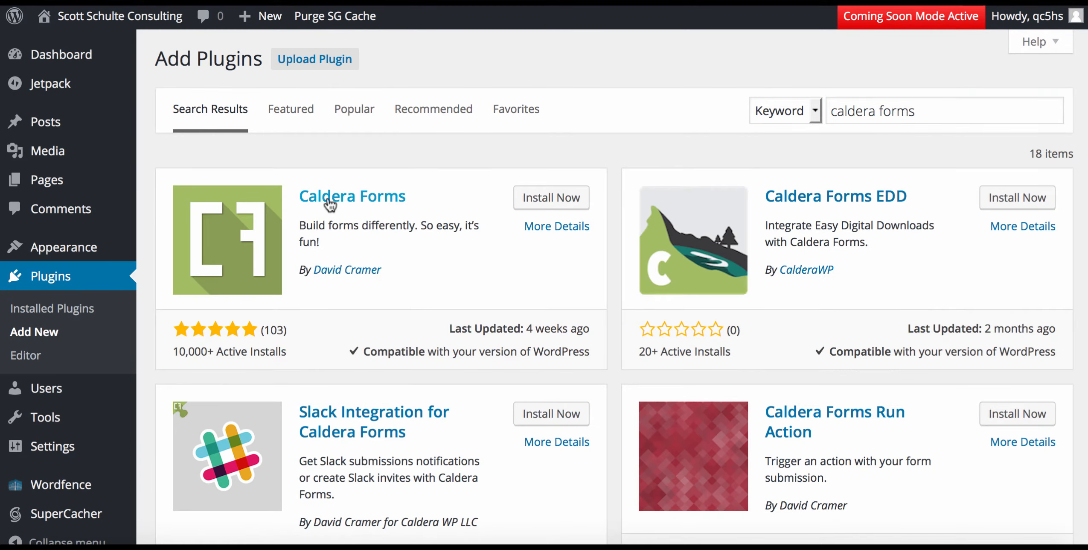
left_click(532, 198)
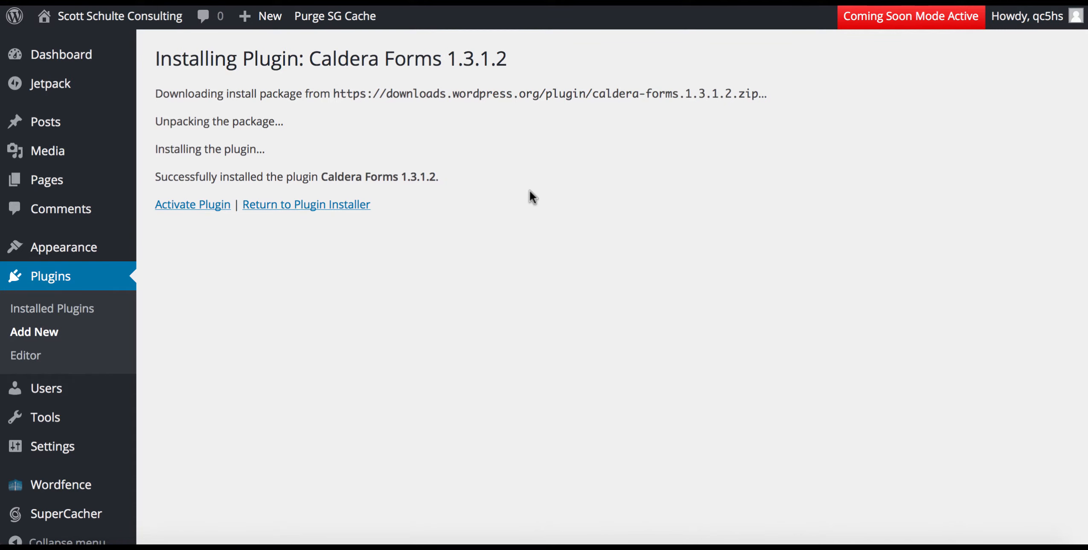
Activate the Caldera Forms plugin and bring up its Forms page listing the four existing forms.
left_click(204, 207)
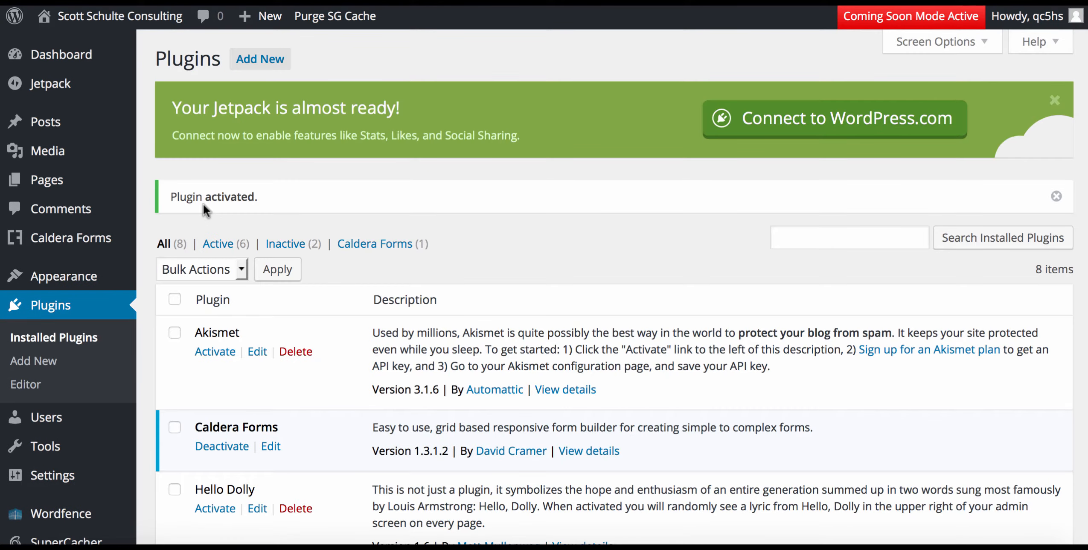
mouse_move(79, 442)
scroll(79, 444, "down", 3)
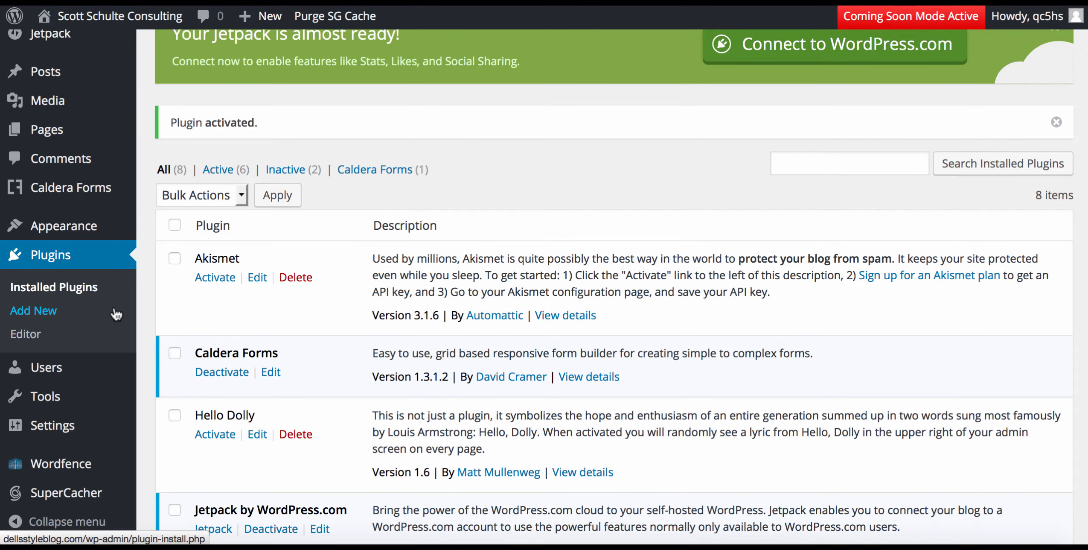
mouse_move(38, 196)
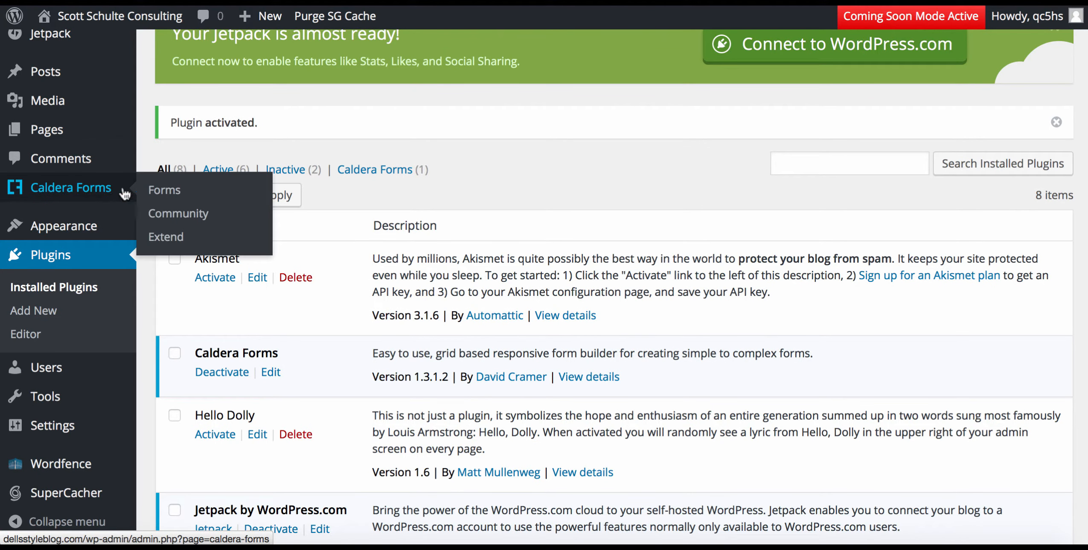
left_click(161, 191)
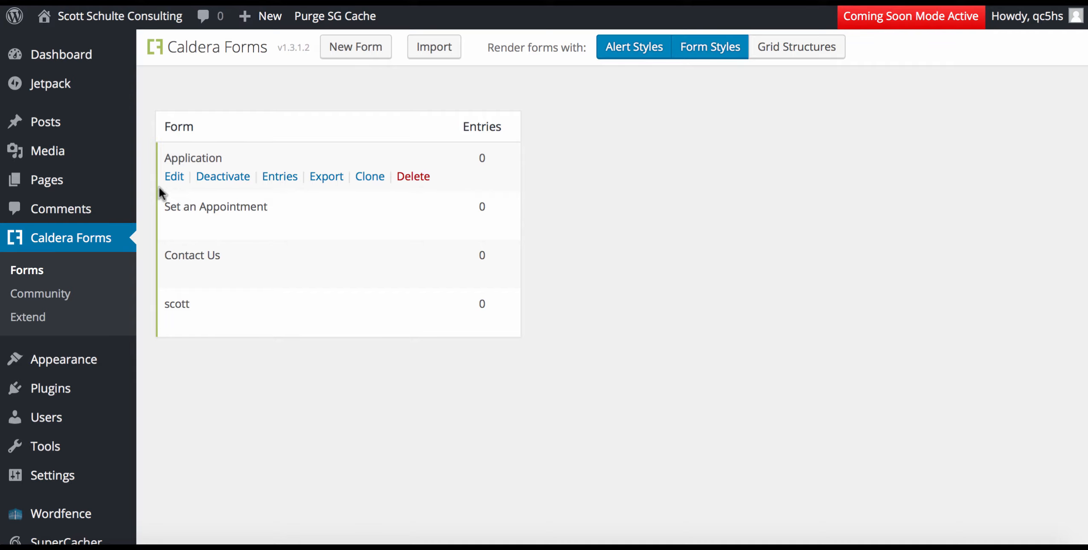
Create a new Caldera form named 'Contact Us' plus the owner's name, using the Starter Contact Form template.
left_click(365, 48)
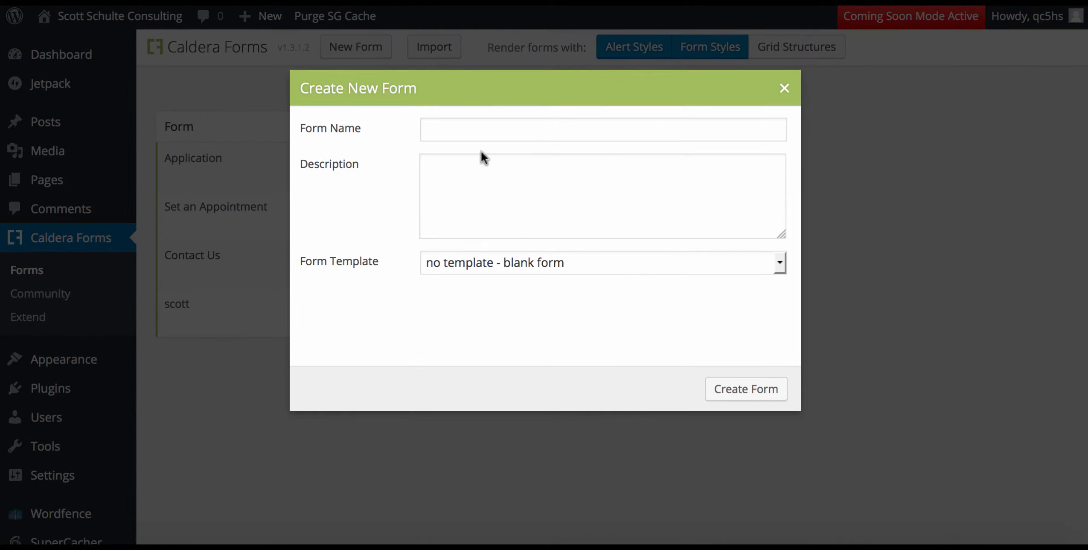
left_click(447, 134)
type("Contact Us")
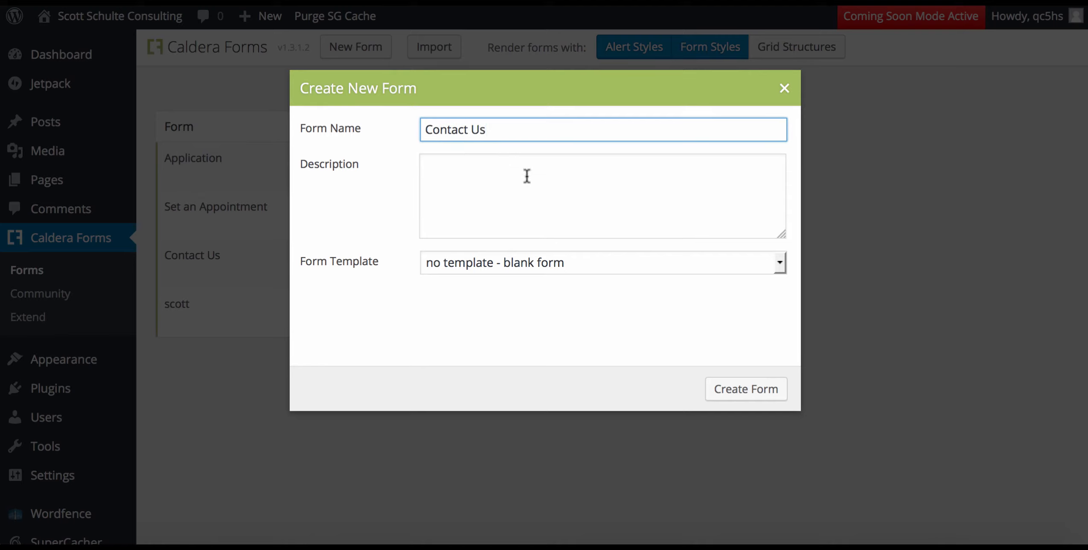
left_click(455, 179)
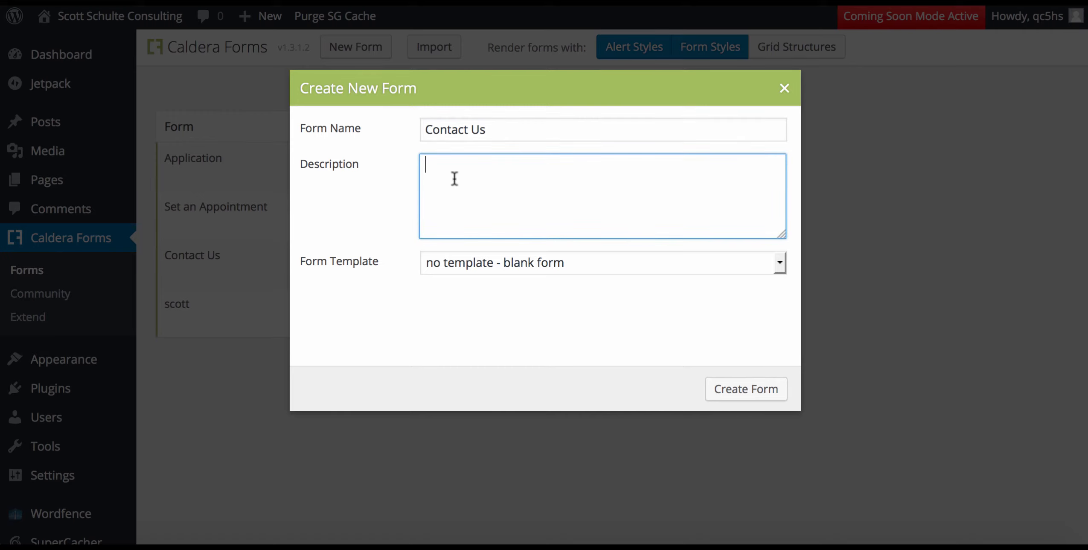
left_click(746, 393)
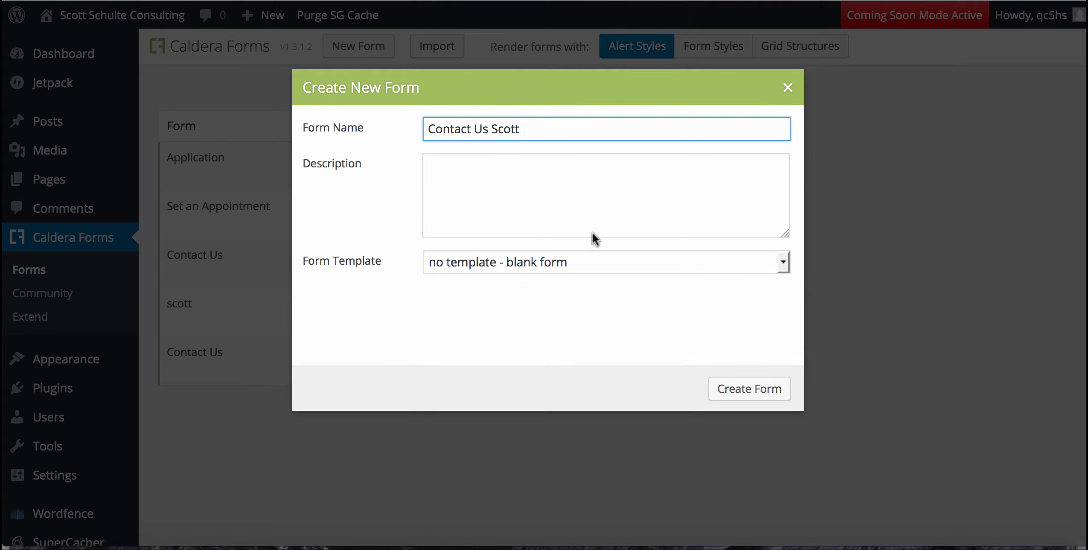
left_click(573, 266)
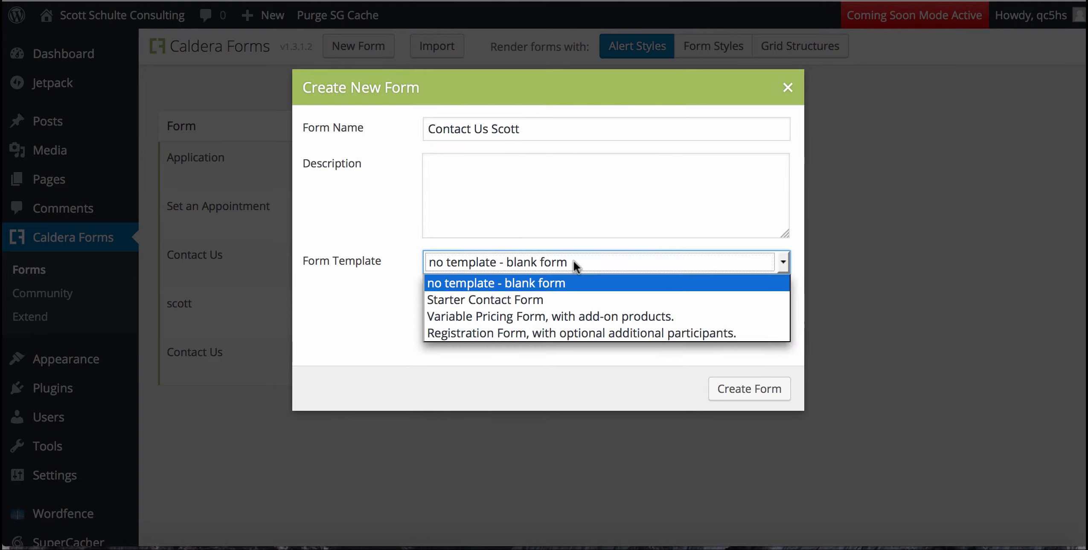
left_click(572, 299)
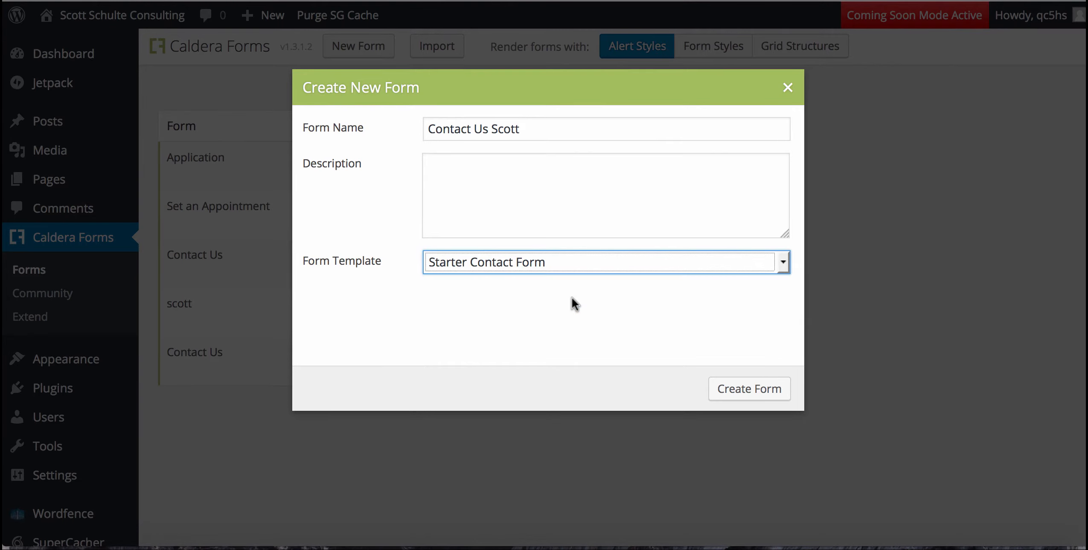
left_click(783, 263)
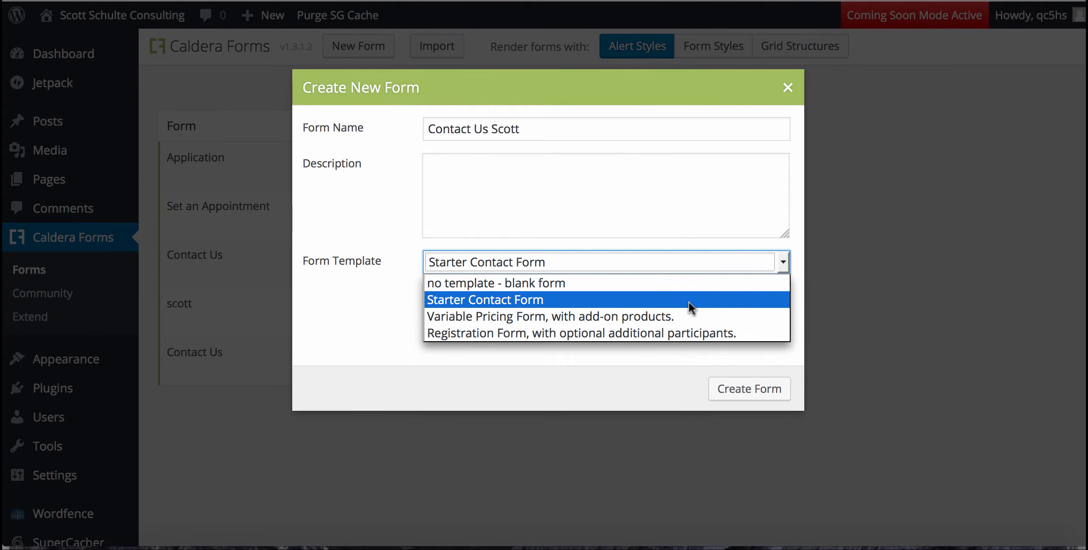
left_click(646, 294)
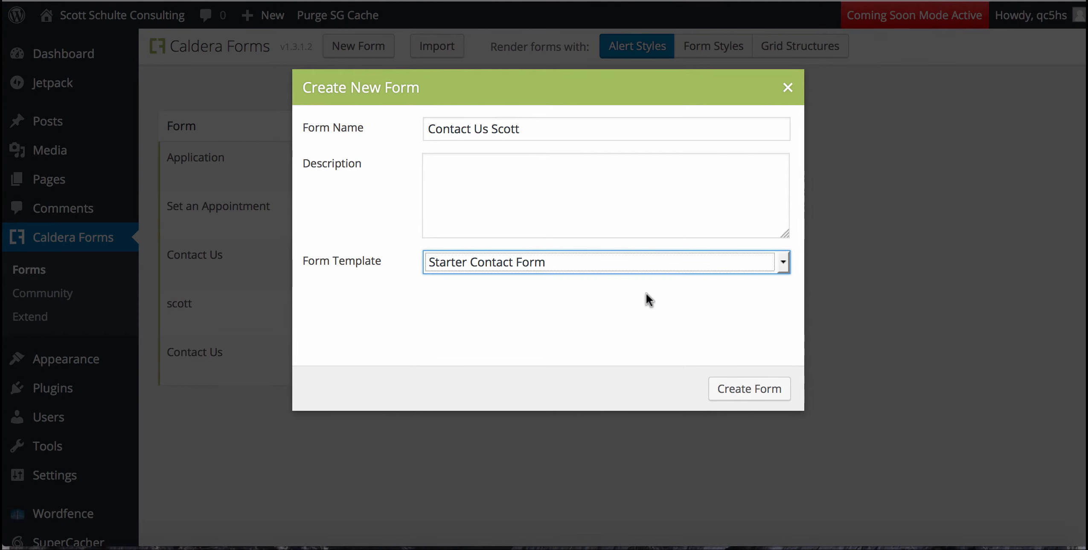
left_click(727, 380)
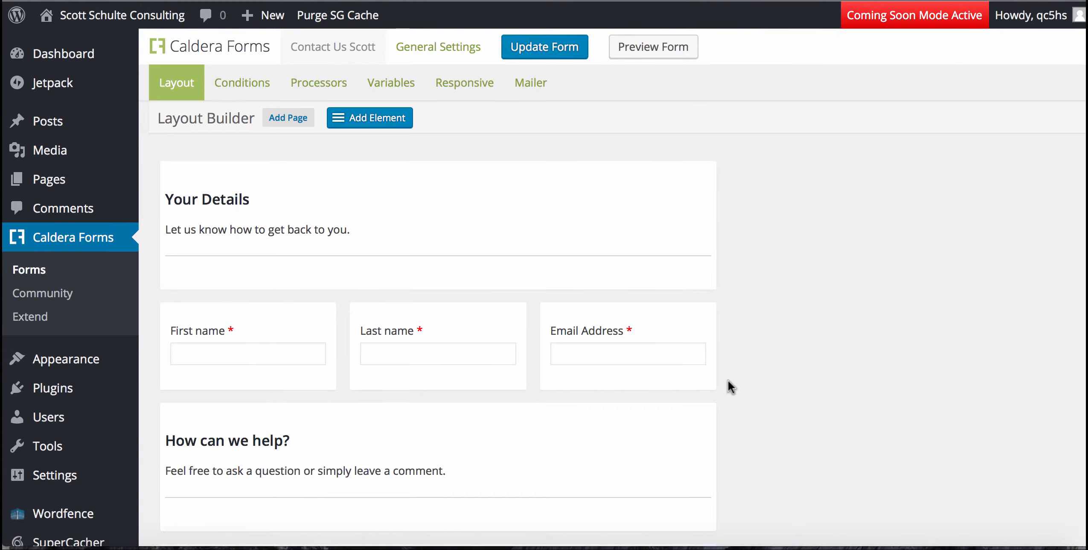
Replace the 'Your Details' heading text with 'Tell us more' and update the form.
scroll(728, 380, "down", 3)
scroll(727, 379, "up", 3)
scroll(727, 391, "down", 5)
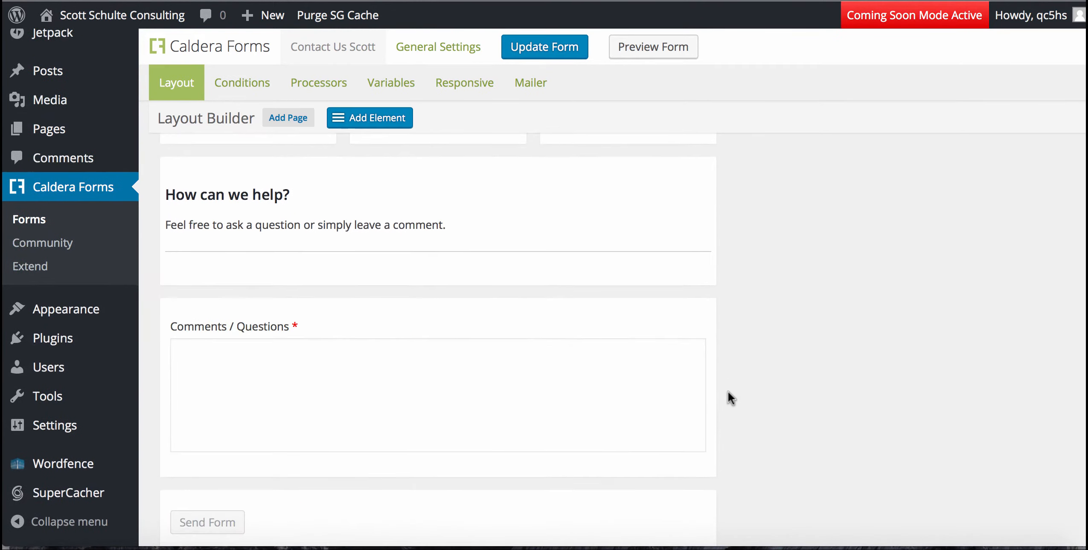
scroll(727, 391, "up", 4)
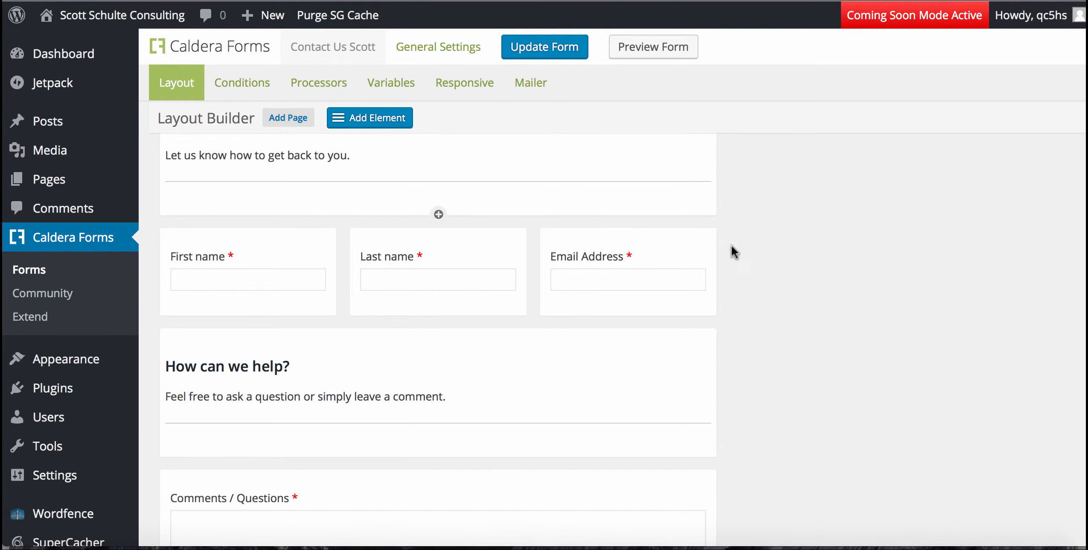
scroll(653, 170, "up", 1)
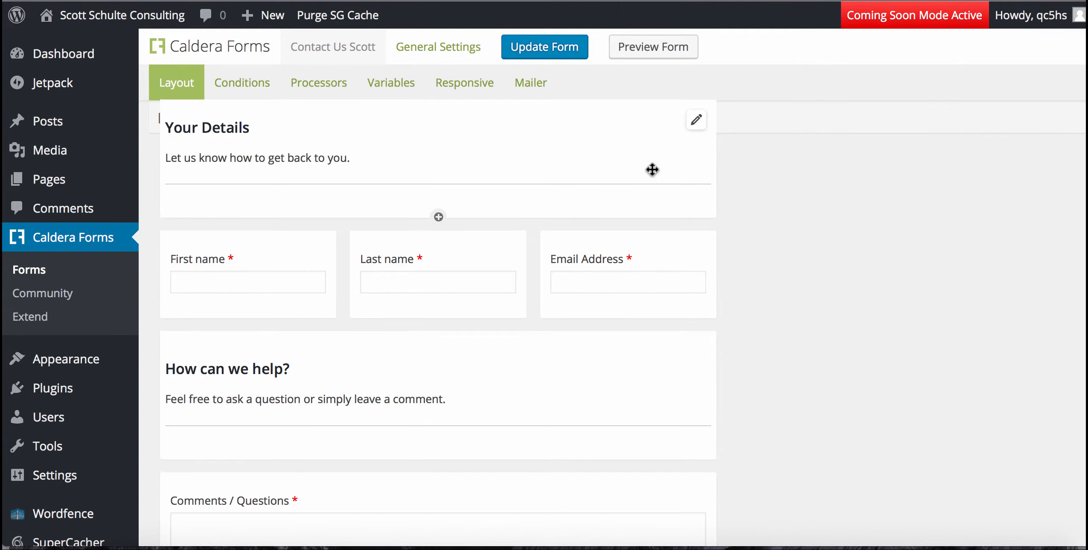
scroll(653, 170, "up", 2)
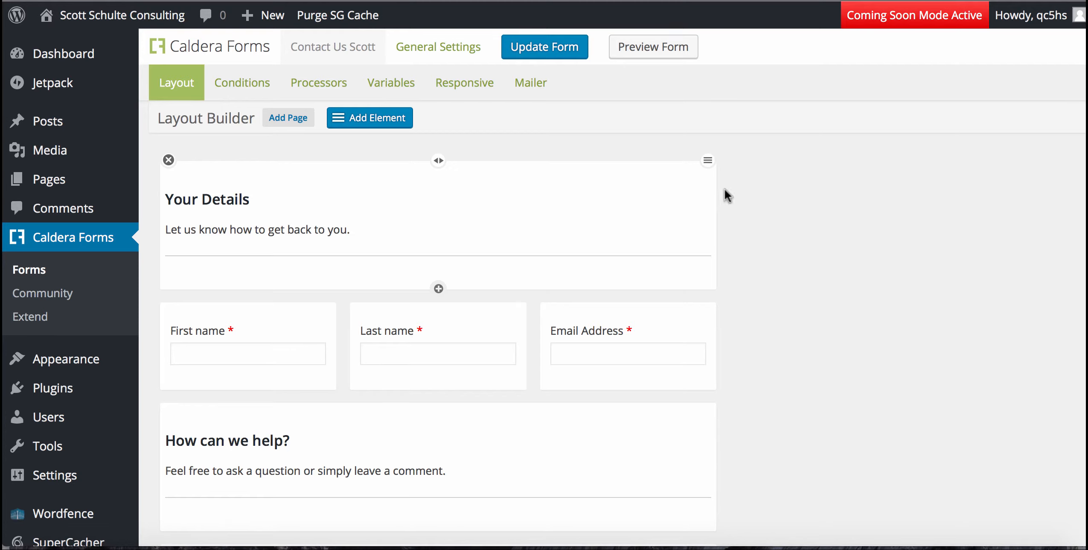
mouse_move(698, 197)
left_click(696, 192)
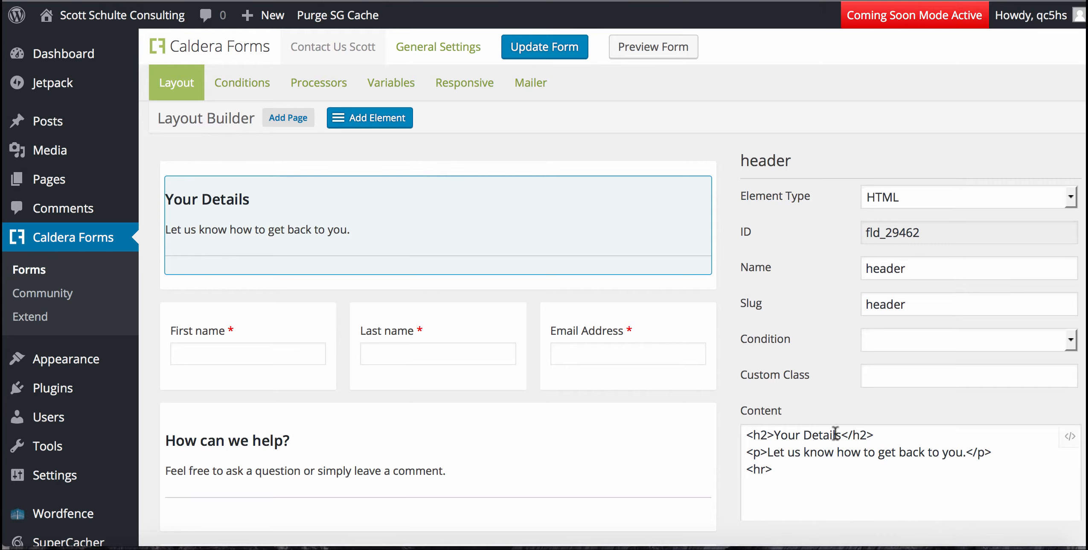
left_click_drag(838, 434, 772, 433)
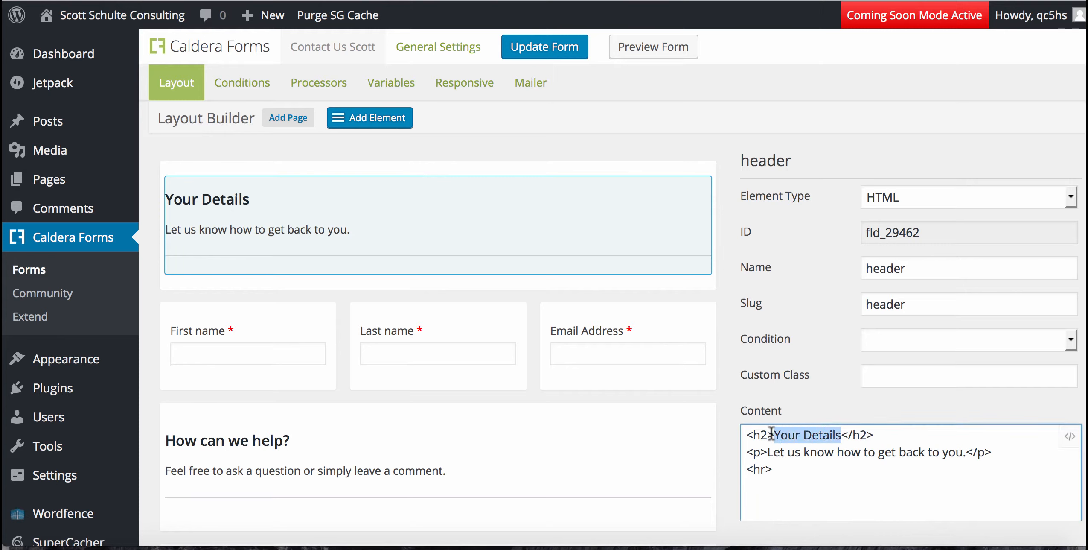
type("Tell u")
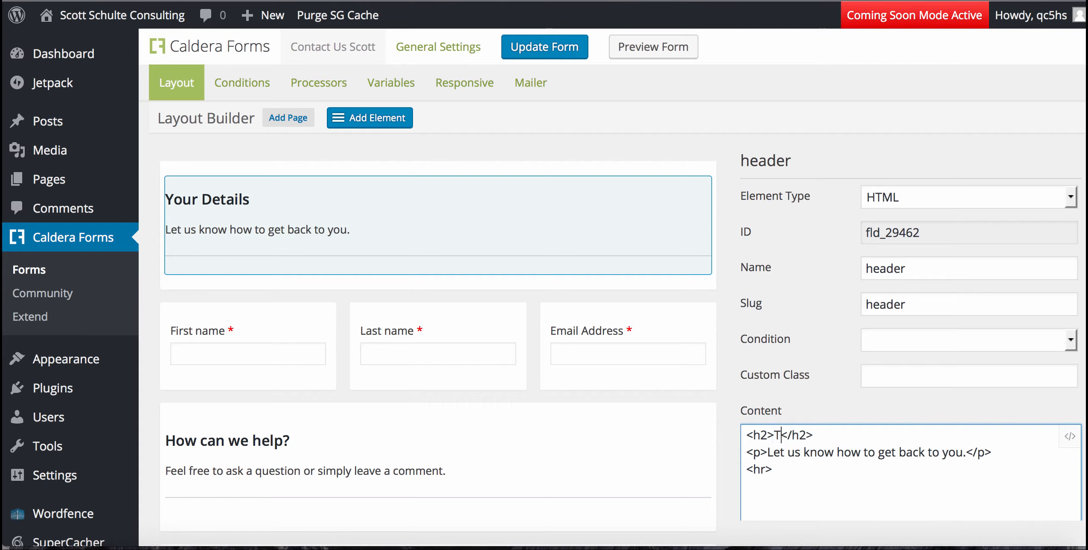
type("s more")
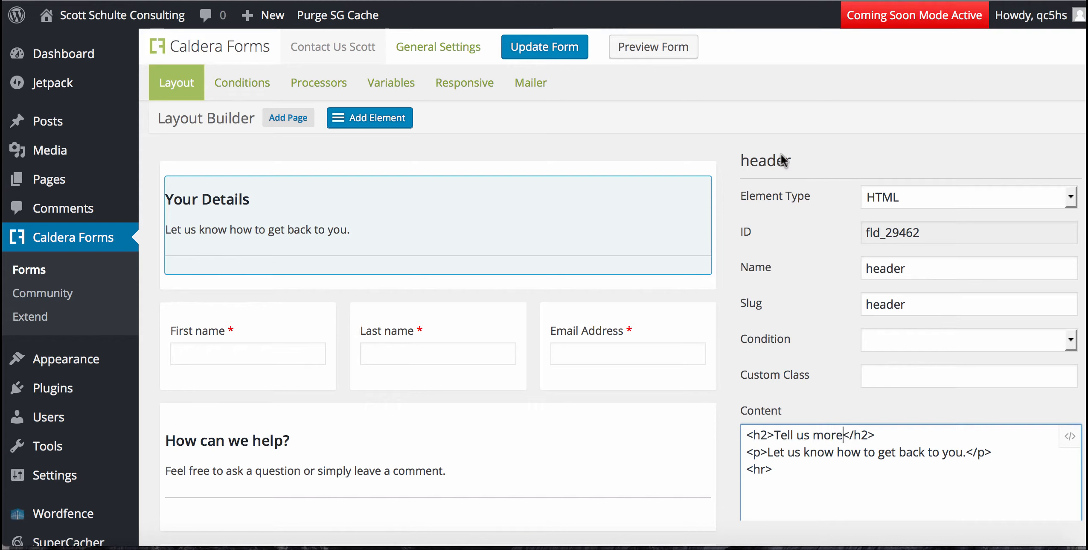
left_click(554, 49)
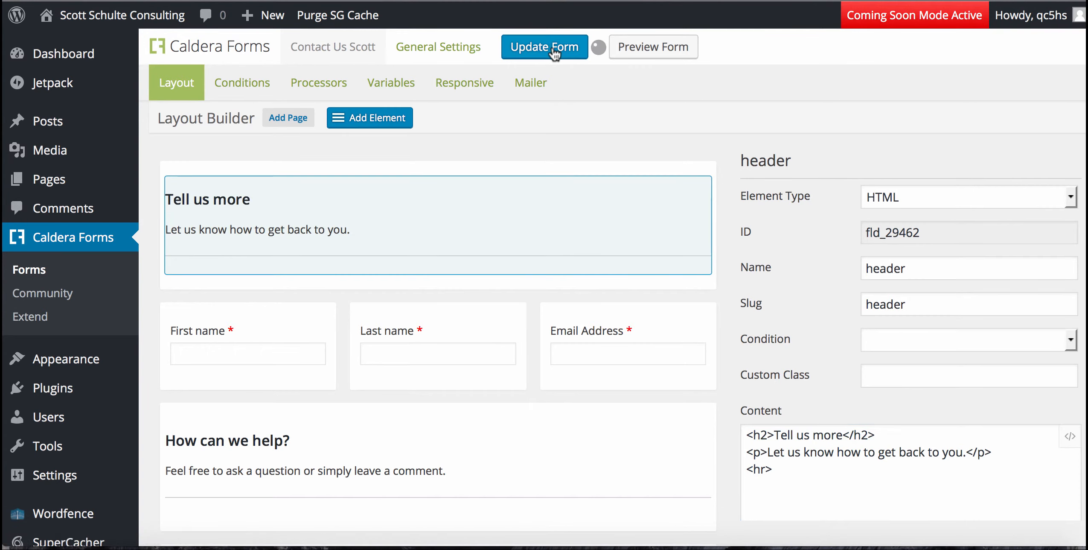
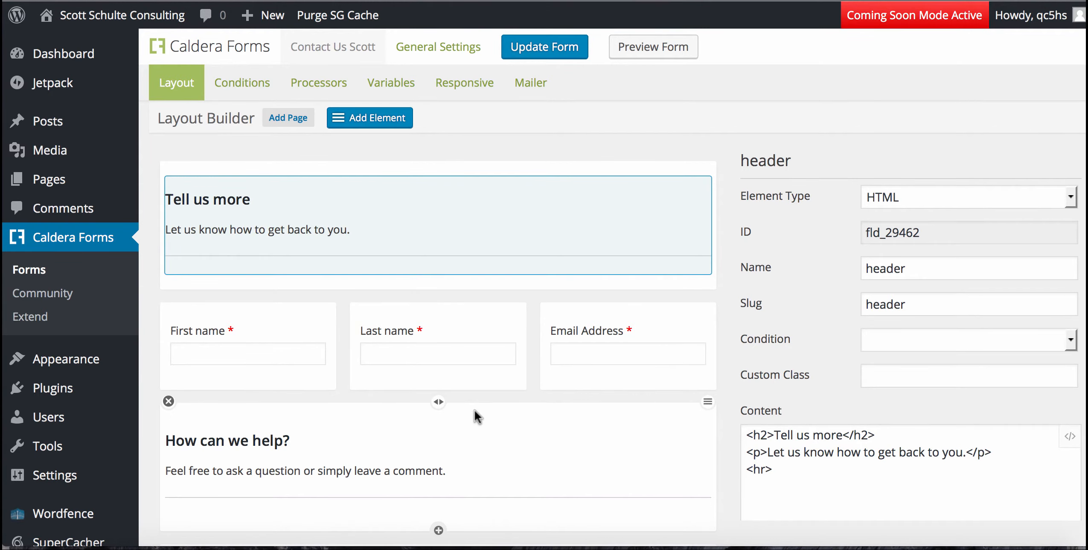
Delete the 'How can we help?' row and its fields from the Contact Us form, then update the form.
scroll(475, 409, "down", 4)
scroll(475, 410, "down", 2)
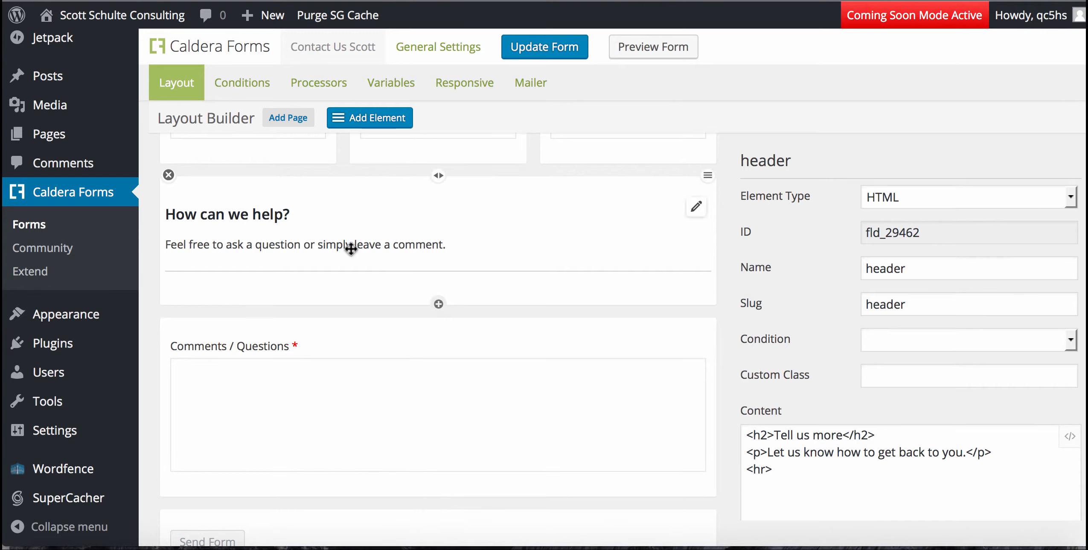
left_click(168, 175)
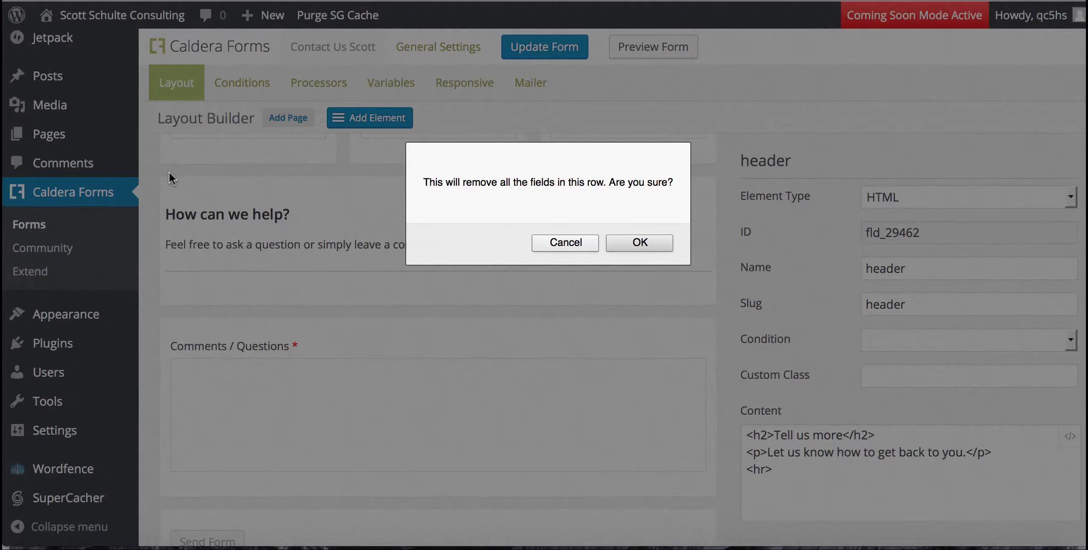
left_click(639, 242)
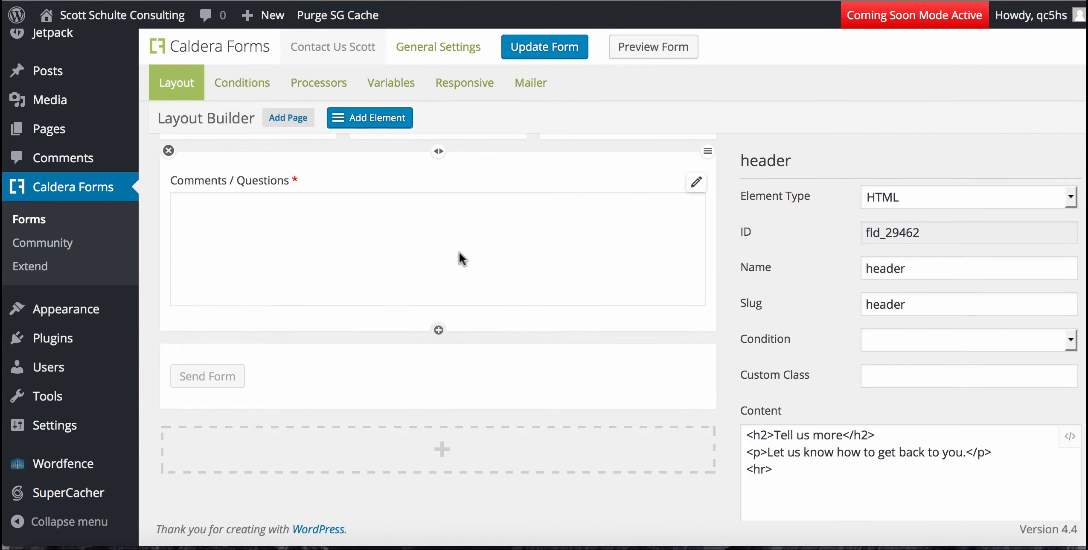
scroll(460, 252, "up", 3)
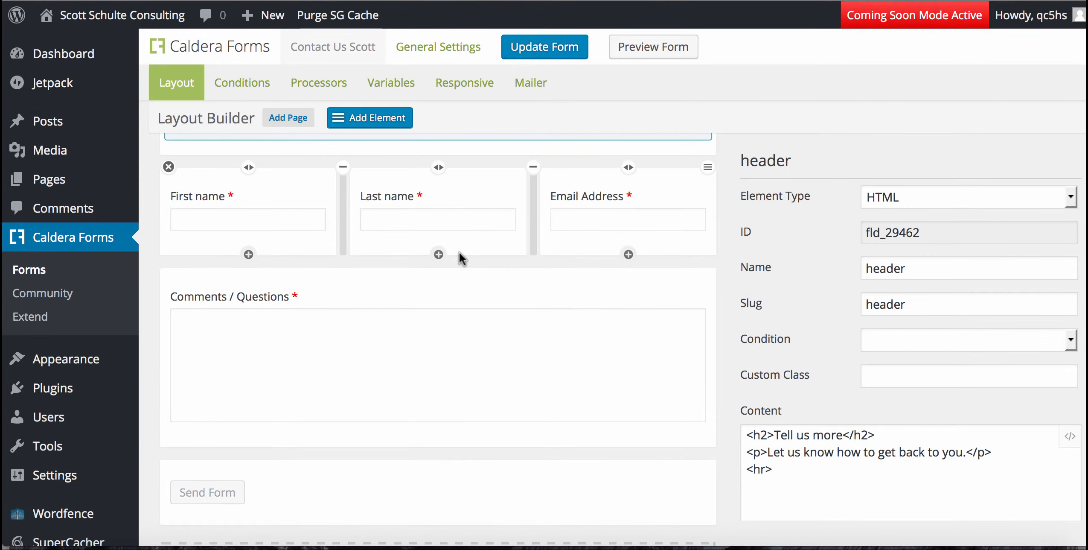
left_click(547, 47)
left_click(659, 45)
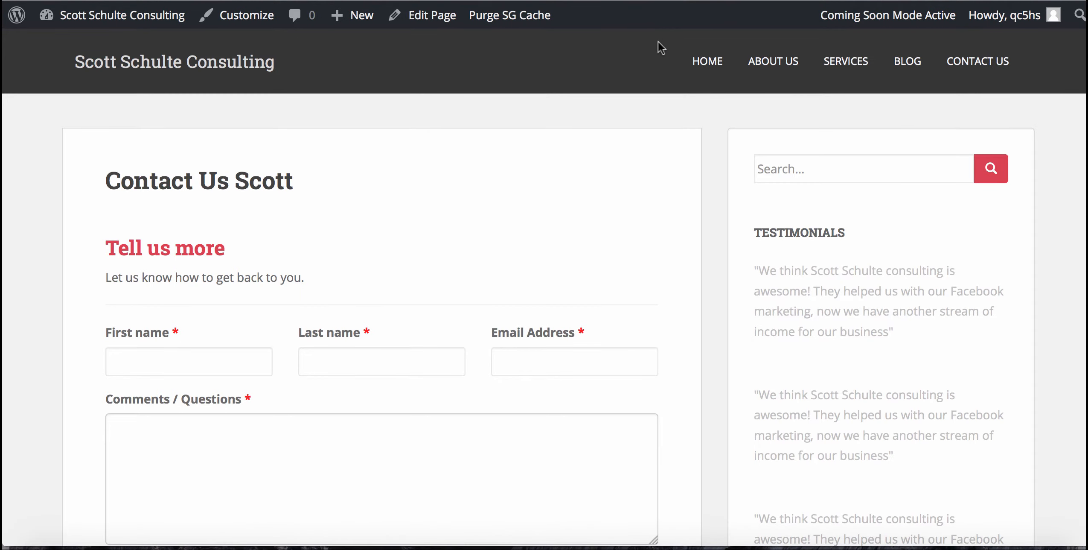
scroll(661, 47, "down", 5)
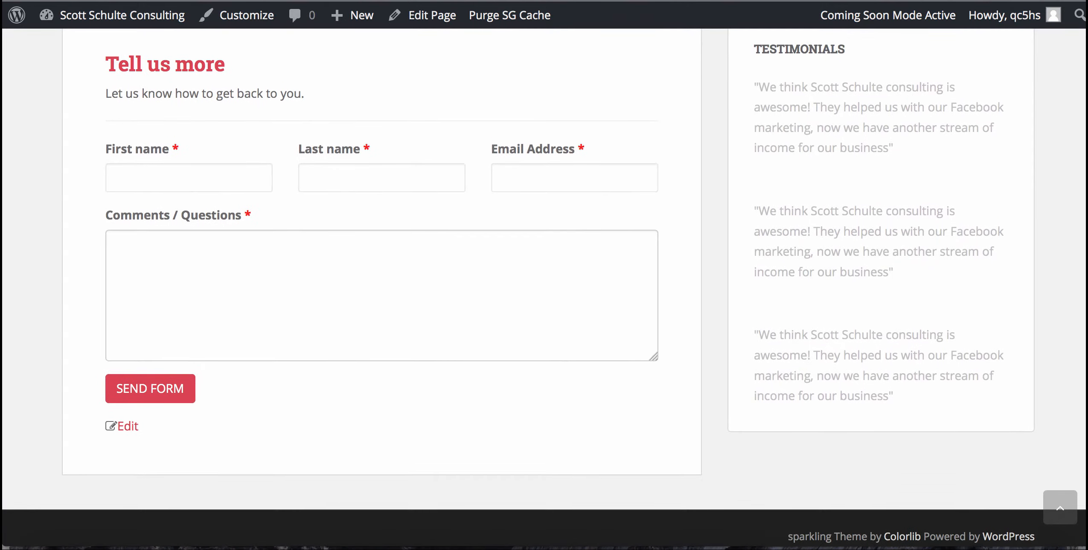
scroll(660, 47, "up", 3)
scroll(544, 284, "up", 2)
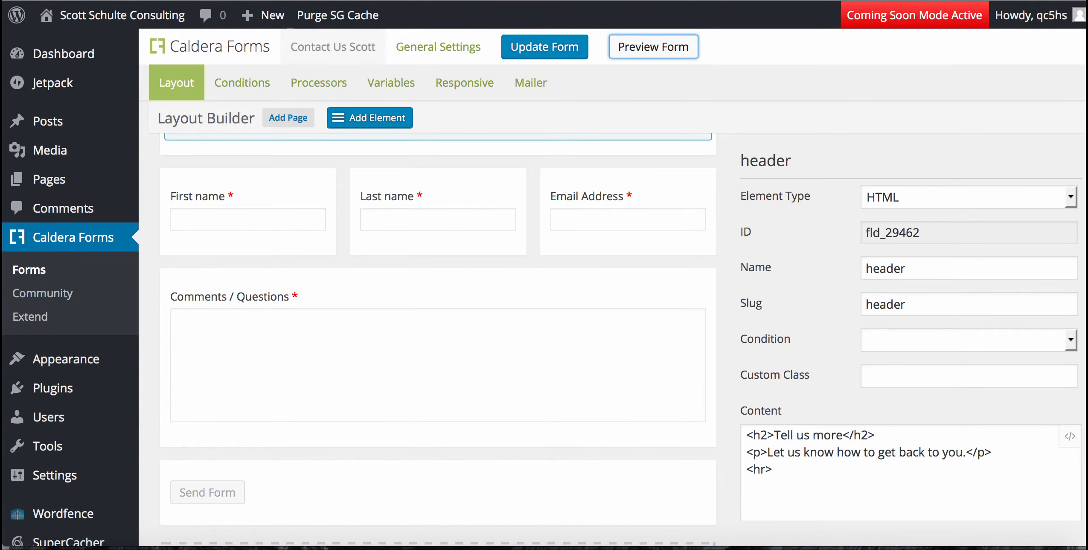
Return to Caldera Forms > Forms listing Application, Set an Appointment, Contact Us and the other forms.
mouse_move(457, 175)
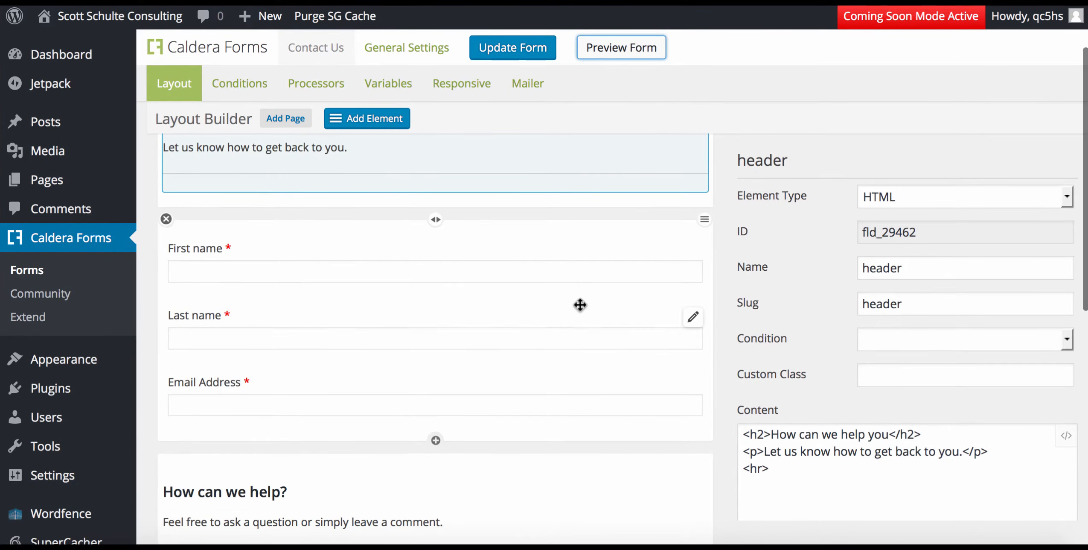
scroll(581, 303, "up", 1)
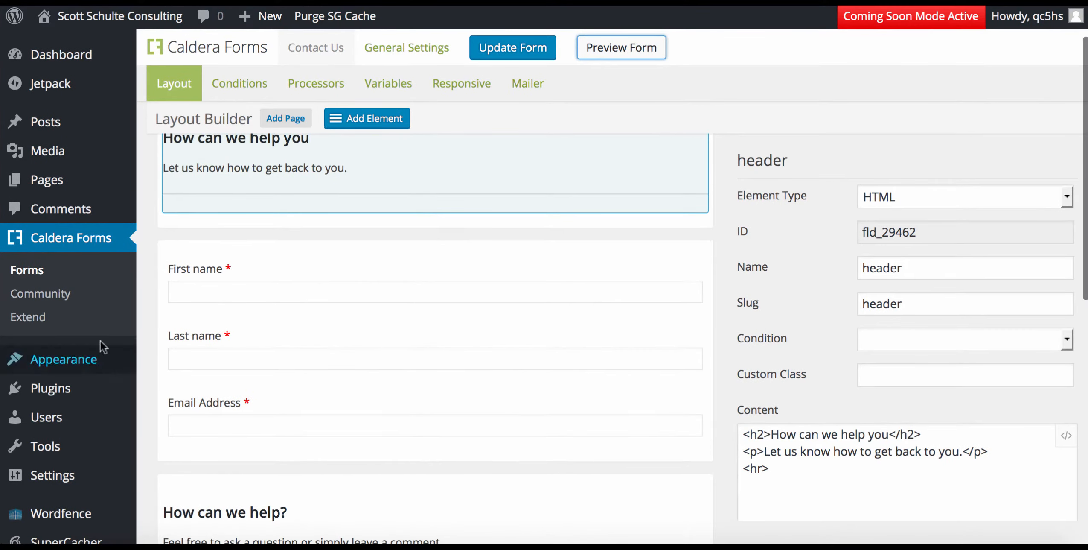
left_click(28, 272)
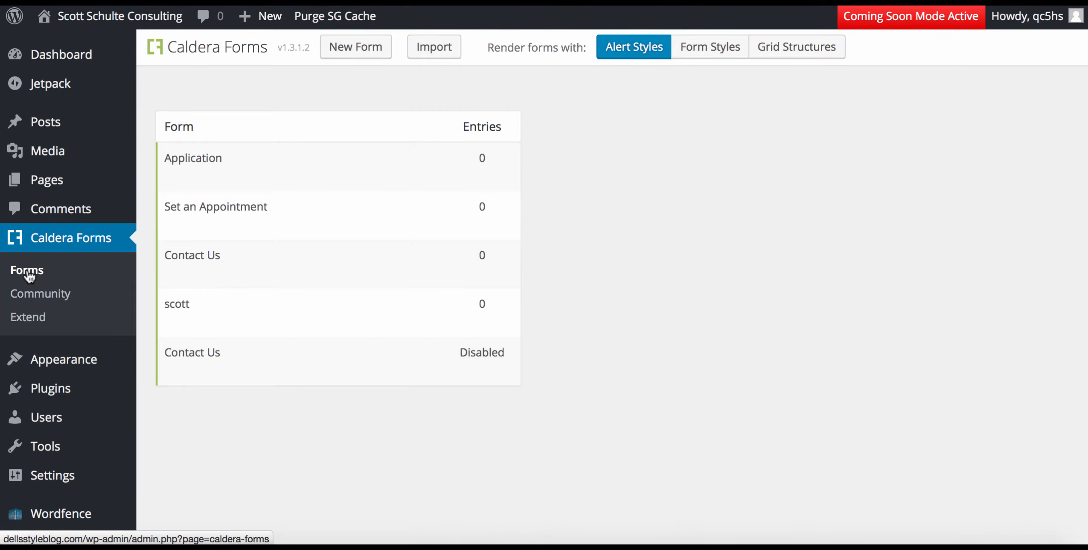
mouse_move(39, 127)
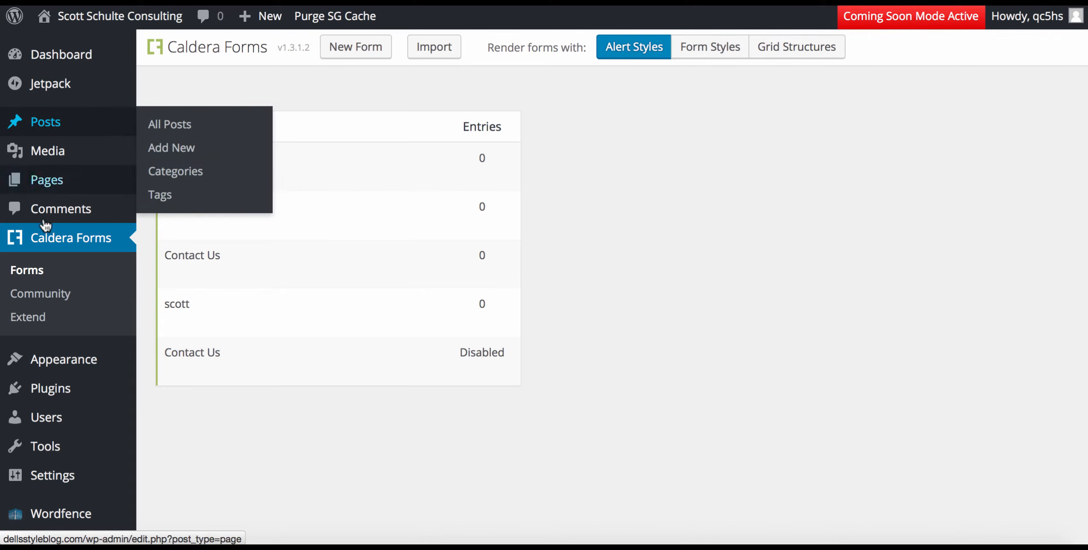
mouse_move(18, 180)
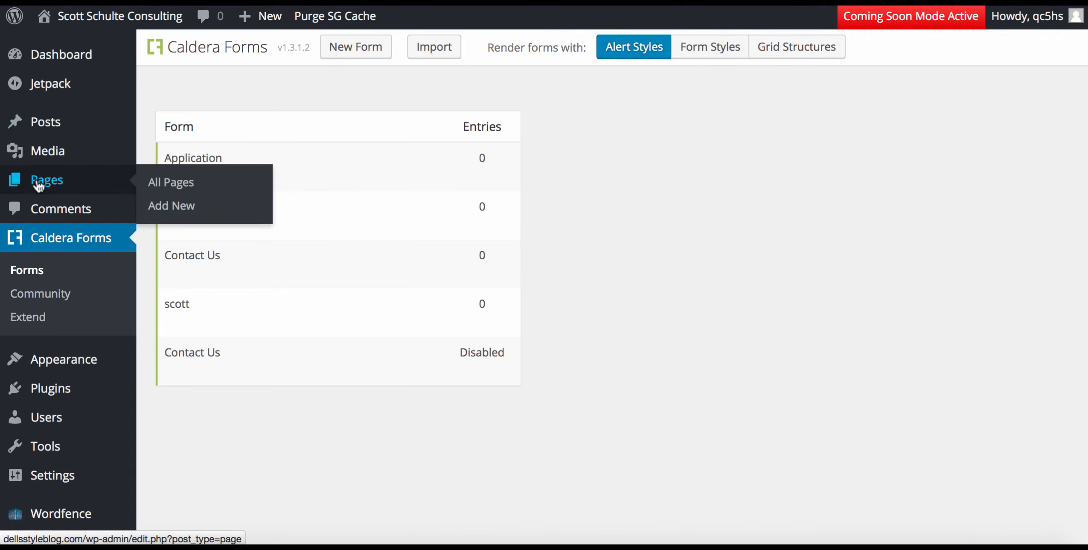
Insert the Contact Us Caldera form shortcode into the Contact Us page and update the page.
left_click(169, 183)
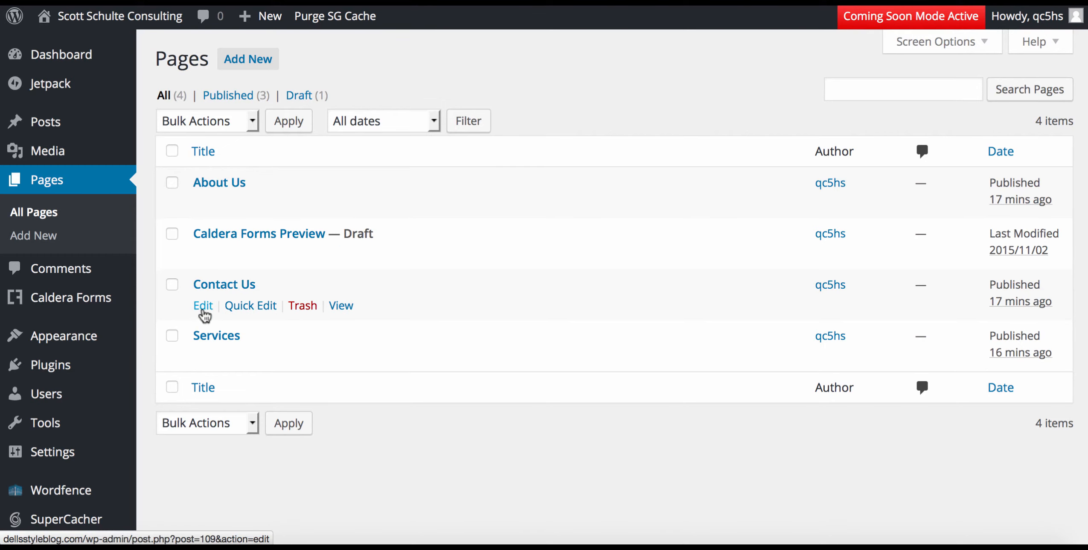
left_click(203, 308)
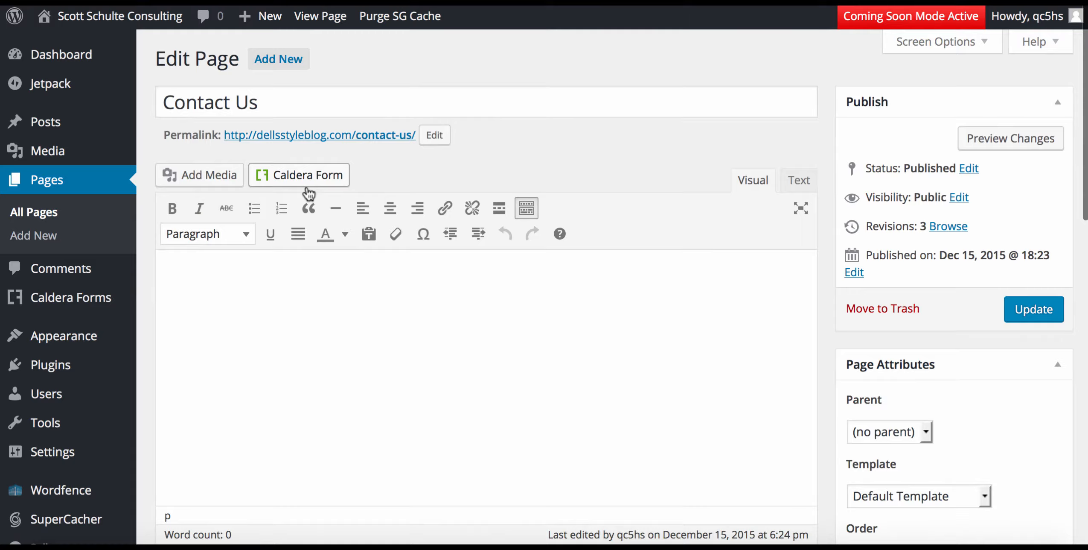
left_click(304, 178)
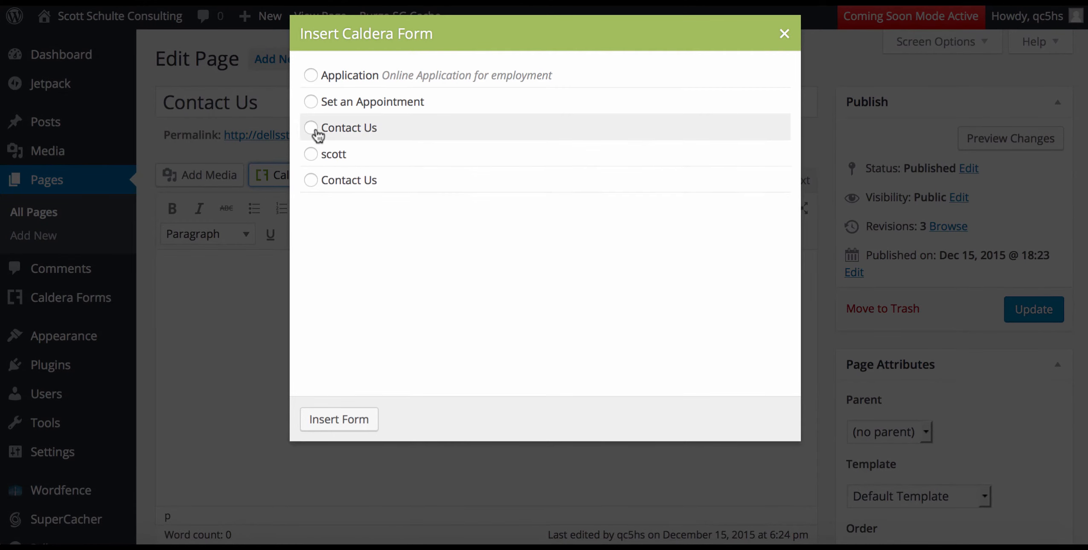
left_click(311, 128)
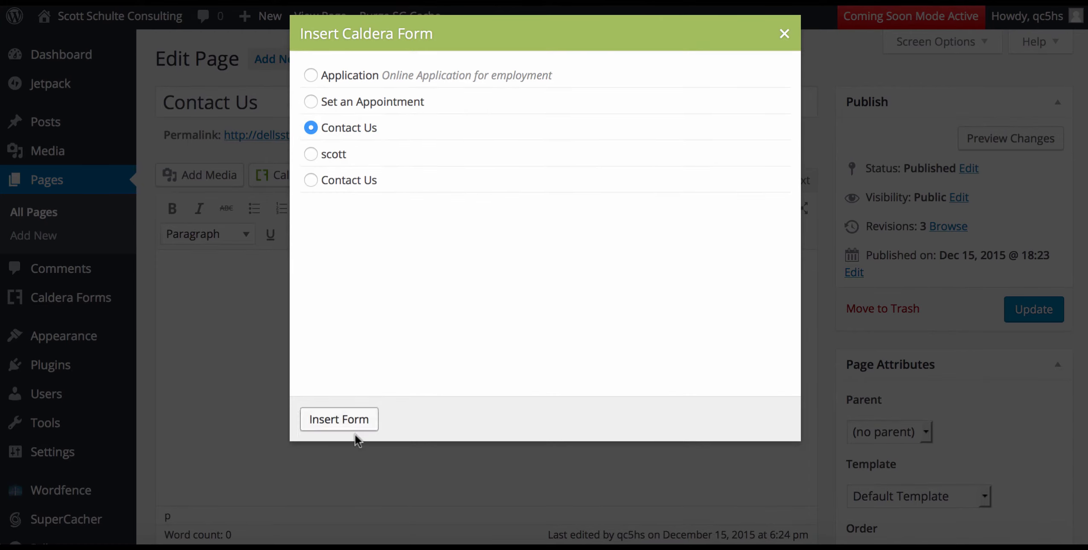
left_click(331, 424)
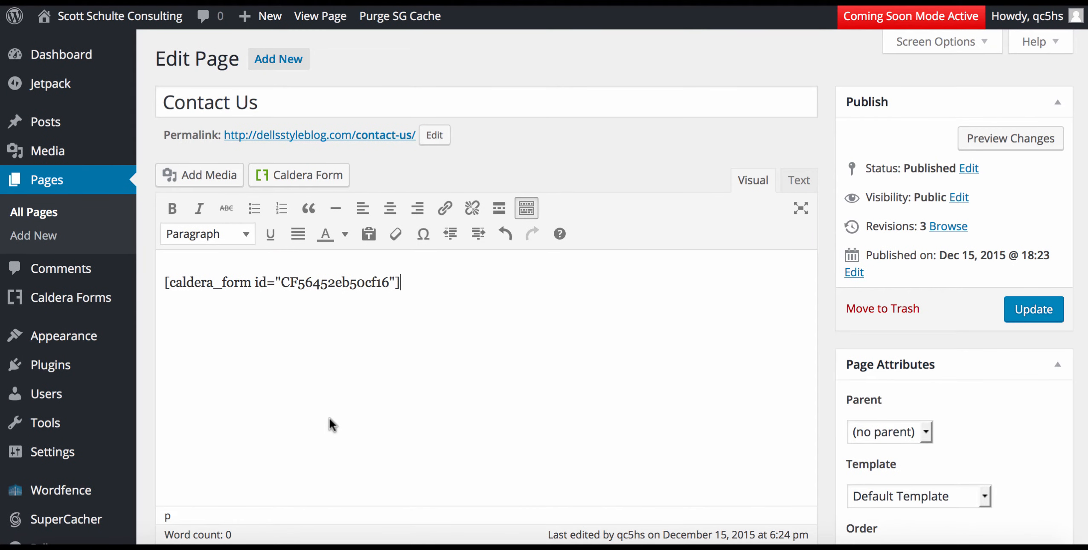
left_click(1019, 318)
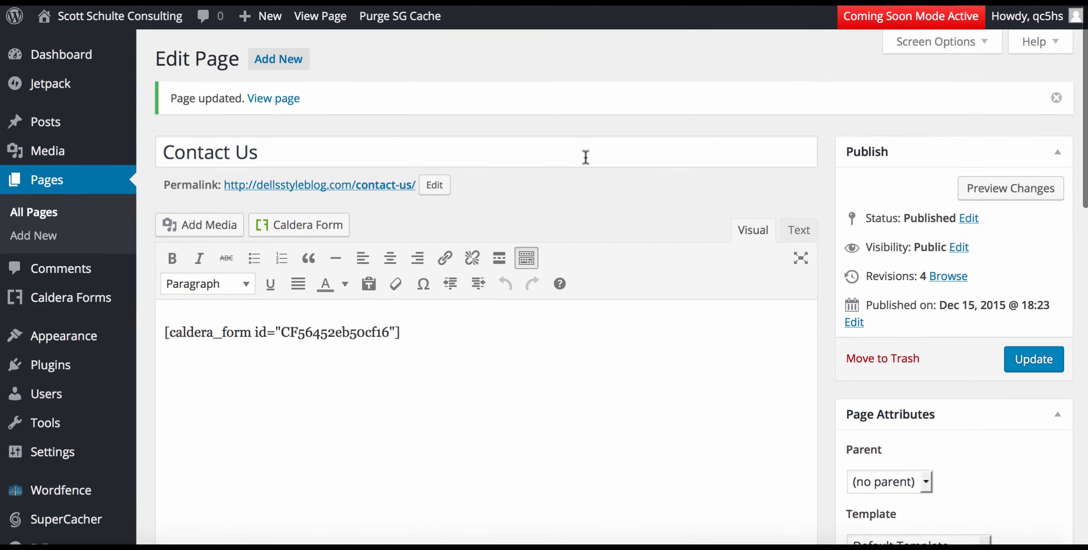
Visit the live site and look over the Contact Us page with its new form.
left_click(130, 22)
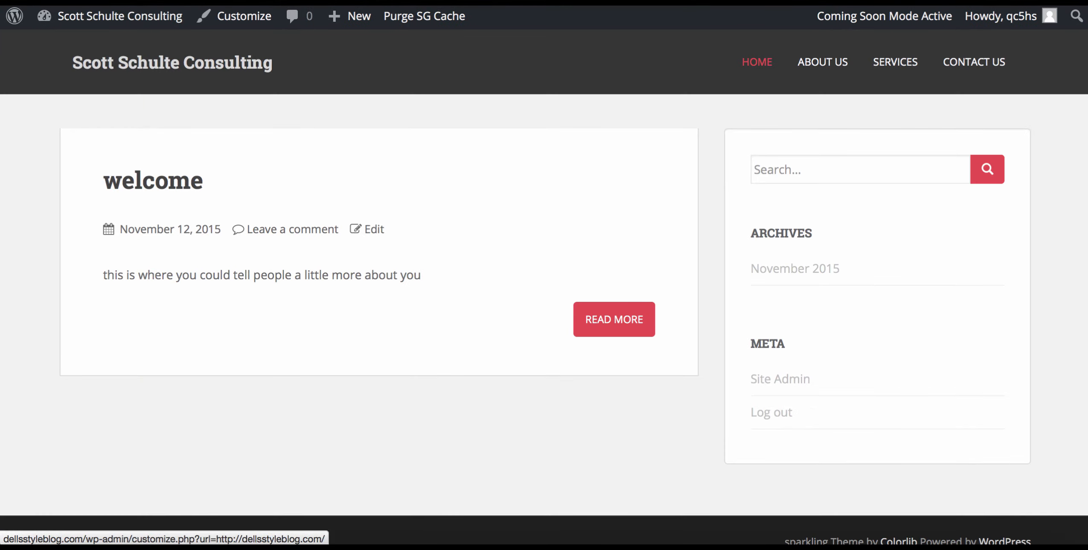
left_click(973, 64)
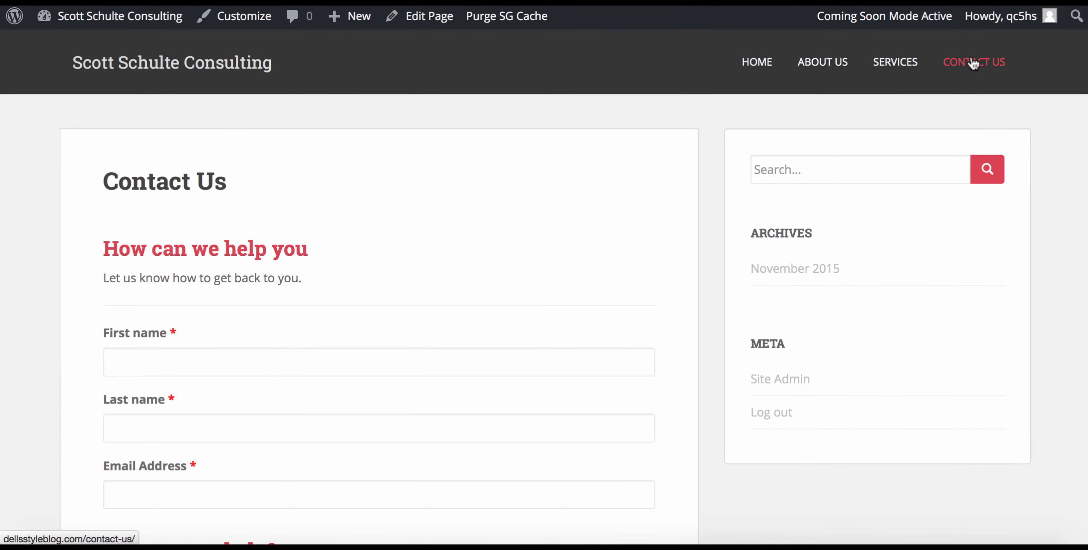
scroll(544, 286, "down", 10)
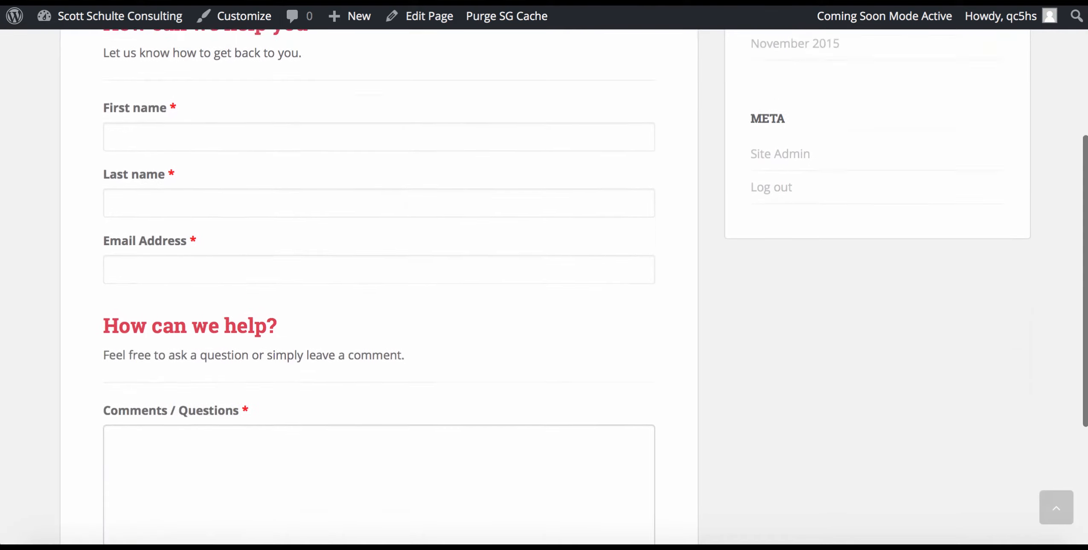
scroll(544, 285, "down", 2)
scroll(544, 286, "up", 7)
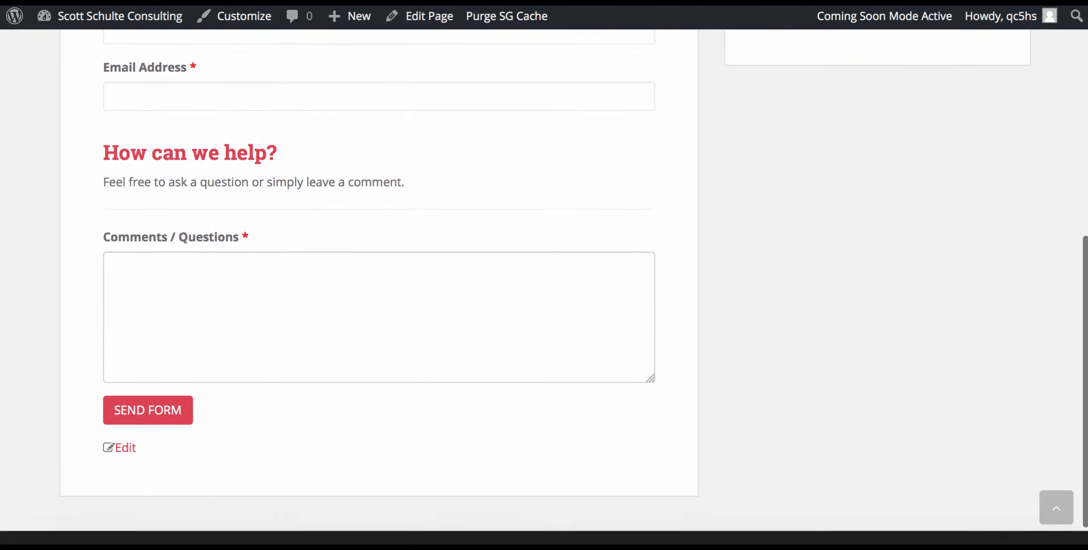
scroll(544, 286, "up", 3)
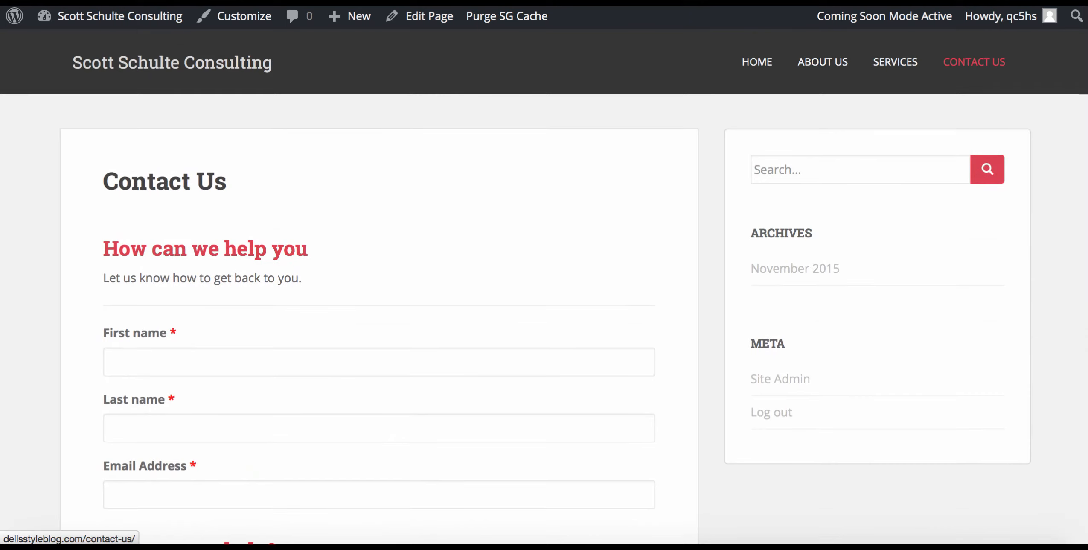
Browse the site's Home, About Us, Services and Contact Us pages, ending back on Home.
left_click(754, 65)
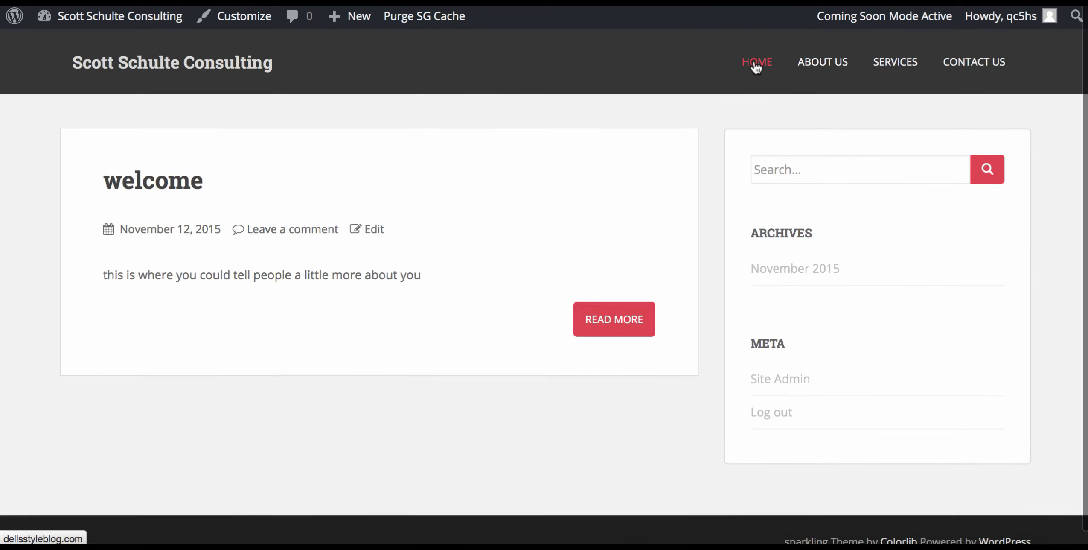
left_click(816, 66)
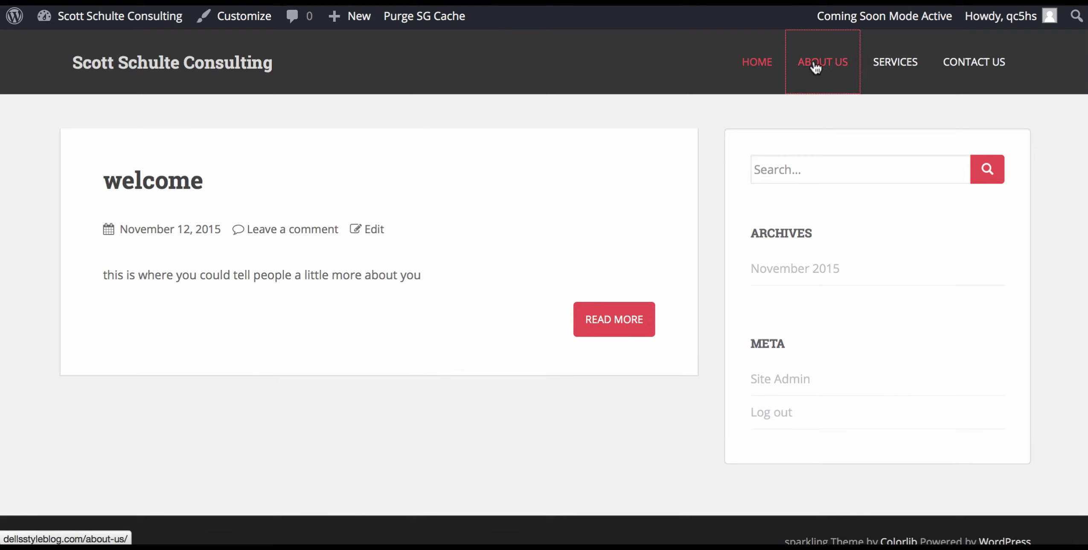
left_click(894, 66)
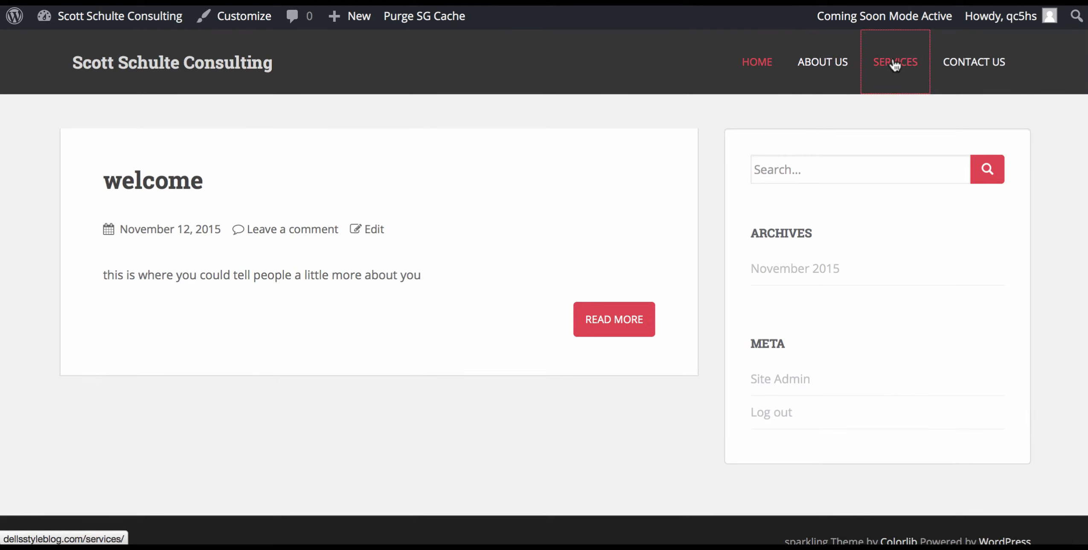
left_click(969, 64)
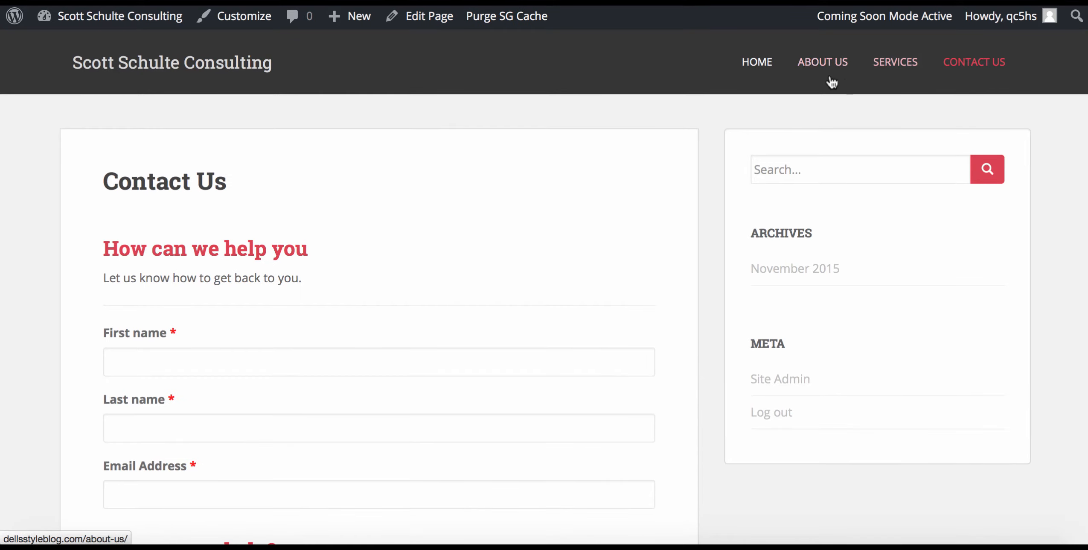
left_click(812, 63)
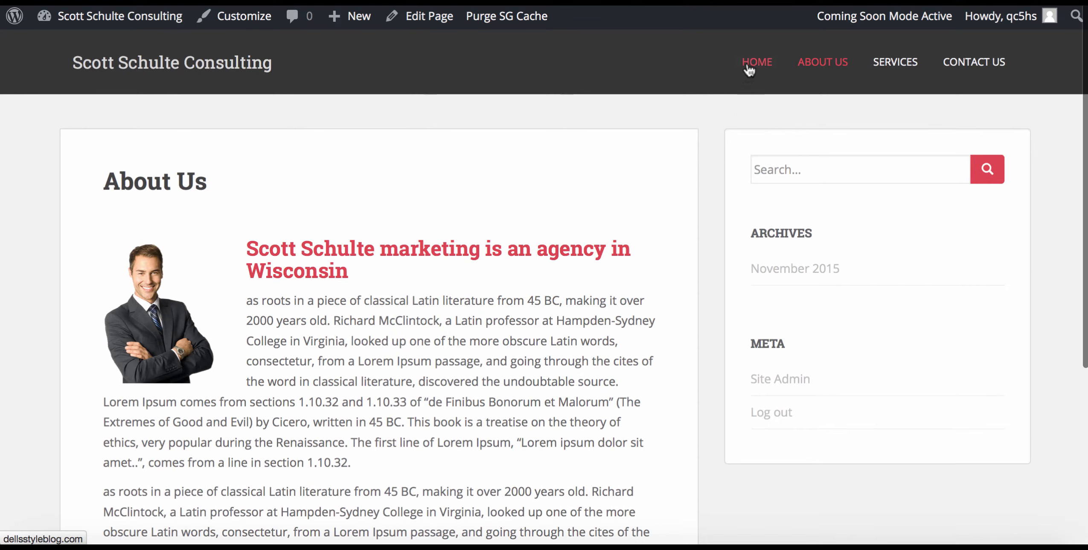
left_click(750, 68)
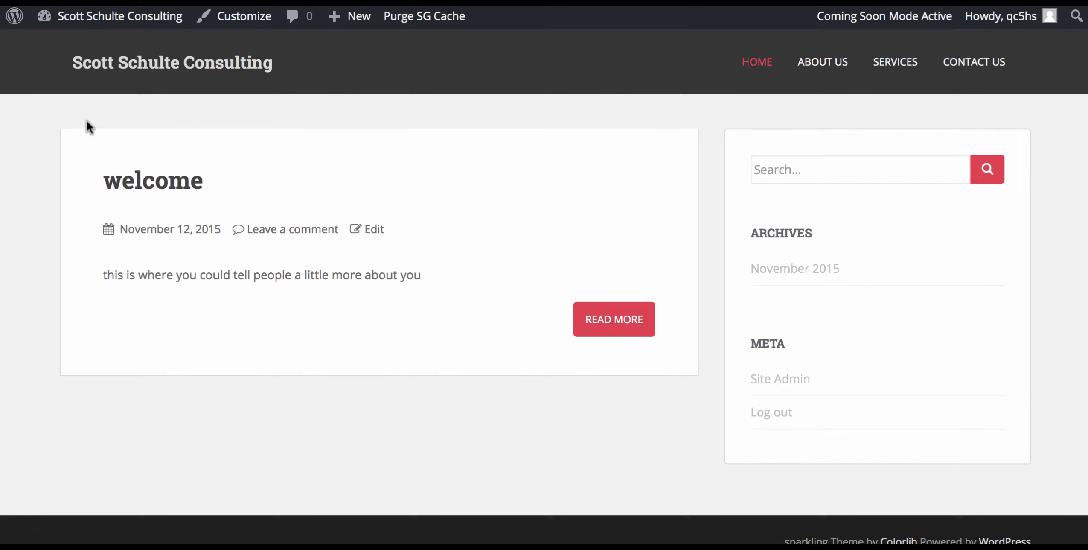
mouse_move(342, 18)
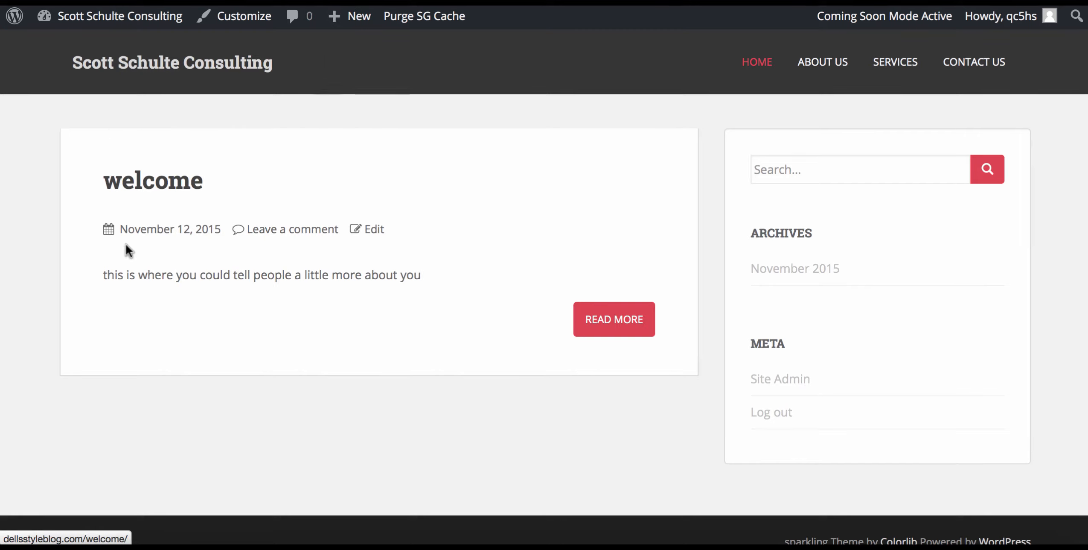
Change the welcome post's line to 'Welcome to our website.' and copy two Lorem Ipsum paragraphs.
left_click(374, 229)
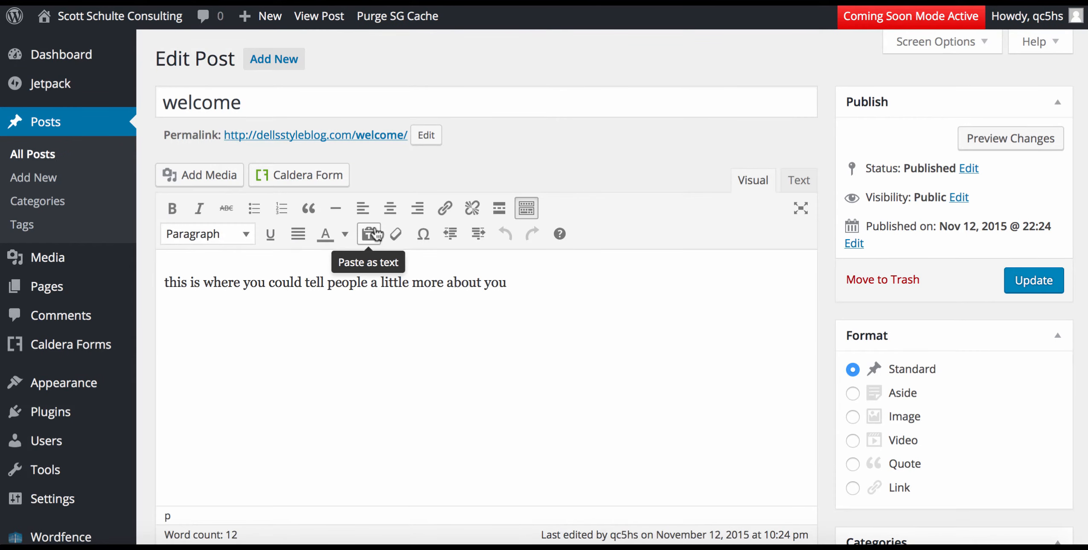
left_click_drag(515, 291, 76, 280)
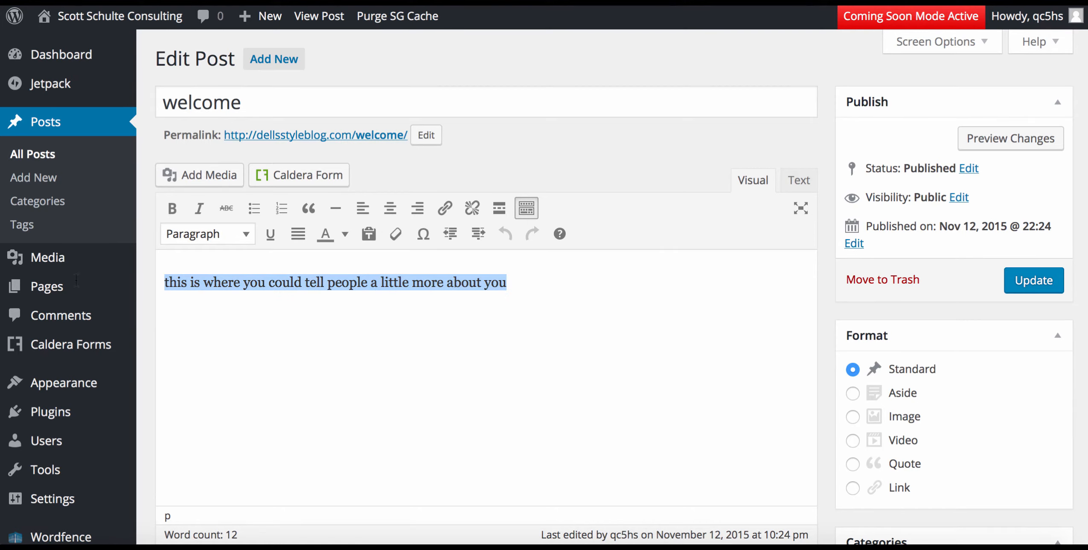
type("Welcom")
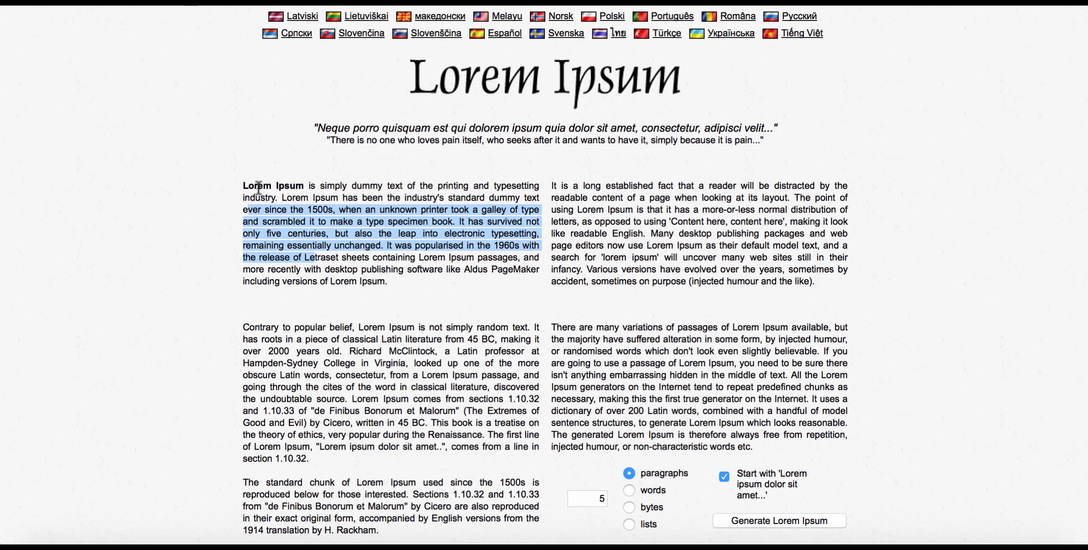
mouse_move(239, 186)
left_mouse_down()
mouse_move(273, 193)
mouse_move(293, 290)
mouse_move(236, 183)
mouse_move(250, 181)
left_mouse_up()
key("ctrl+c")
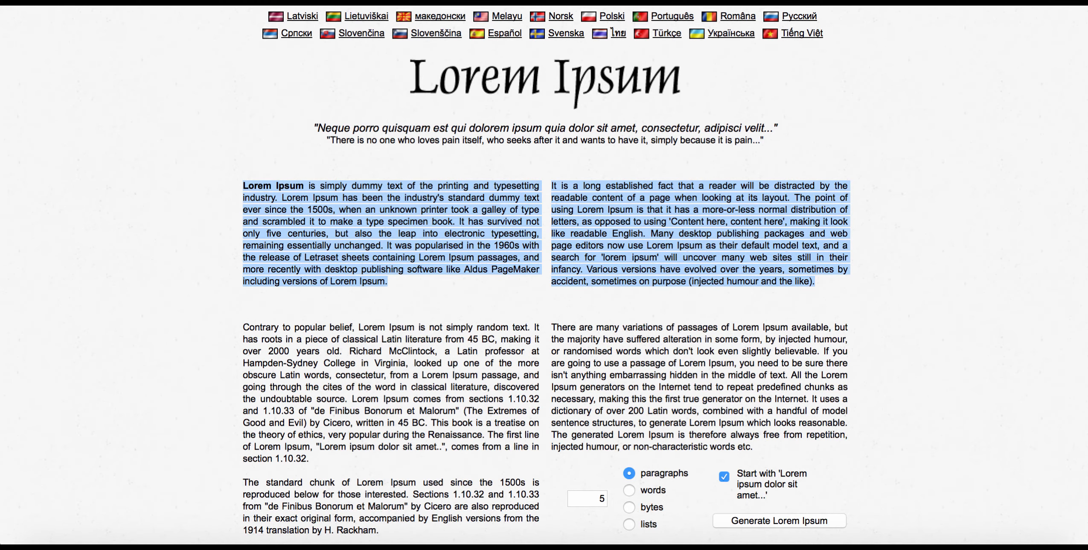
left_click(205, 2)
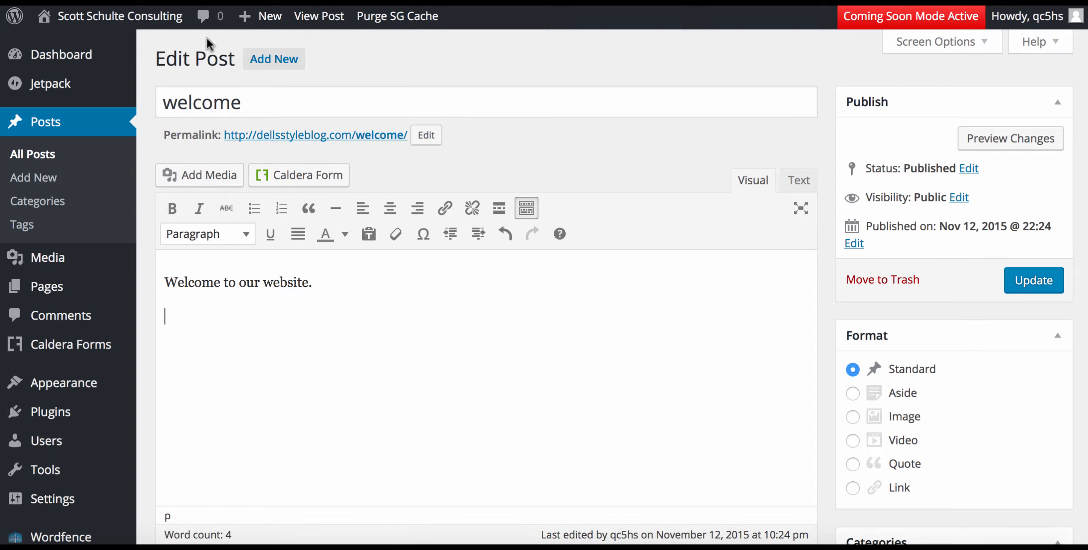
Paste the two Lorem Ipsum paragraphs under 'Welcome to our website.' and update the post.
left_click(192, 332)
key("ctrl+a")
key("ctrl+v")
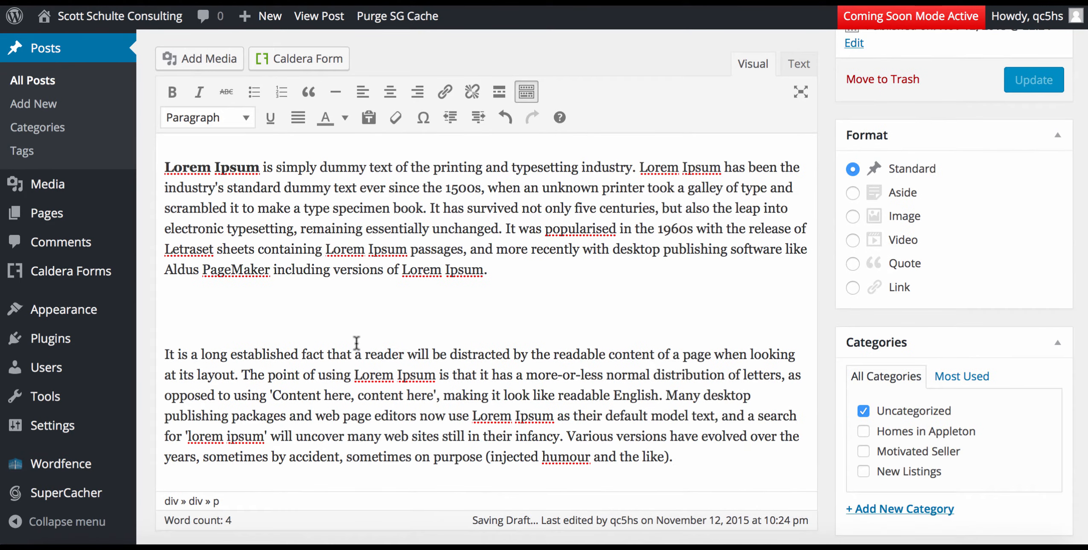
scroll(354, 378, "down", 4)
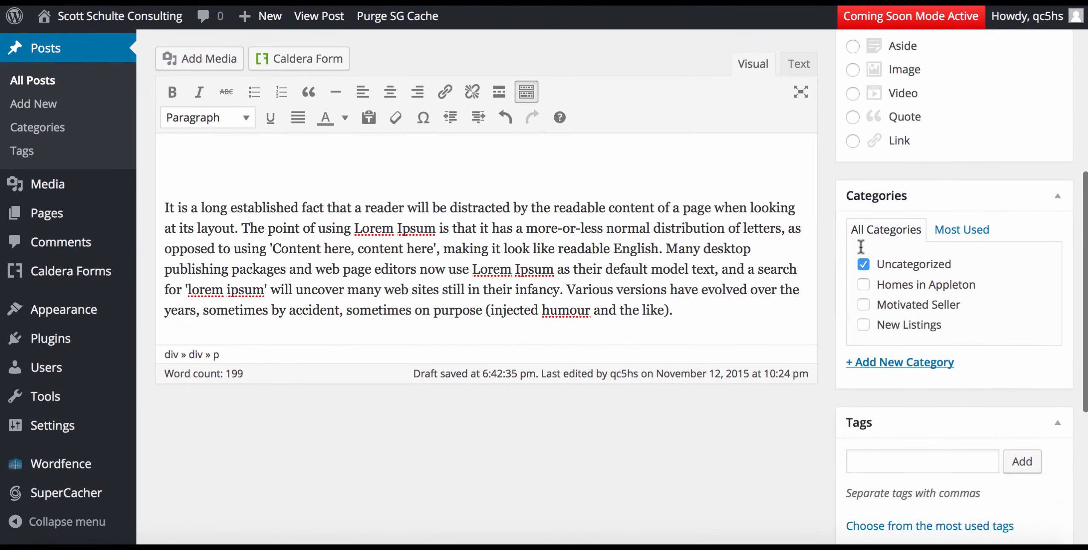
scroll(521, 209, "up", 10)
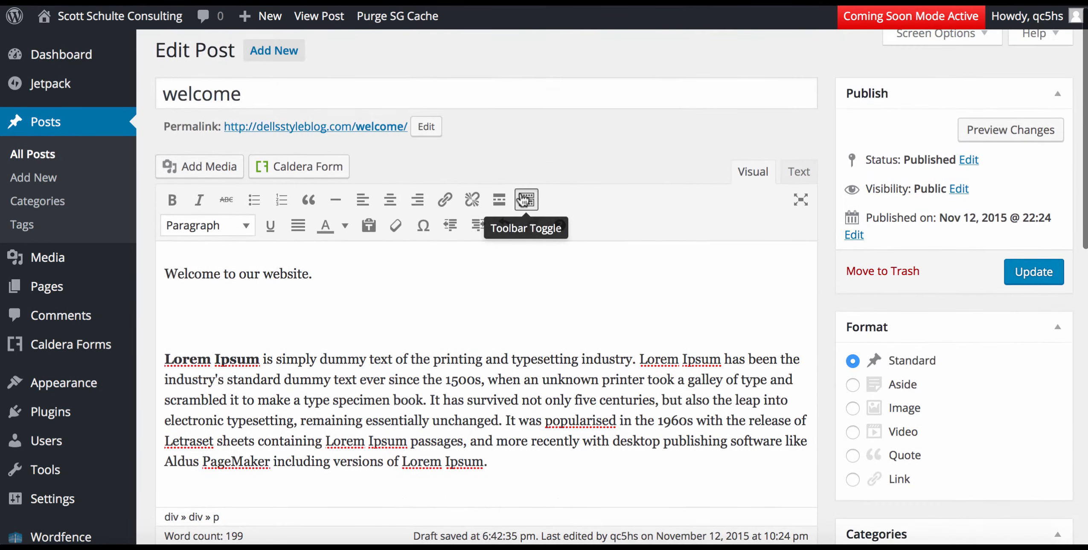
left_click(1027, 275)
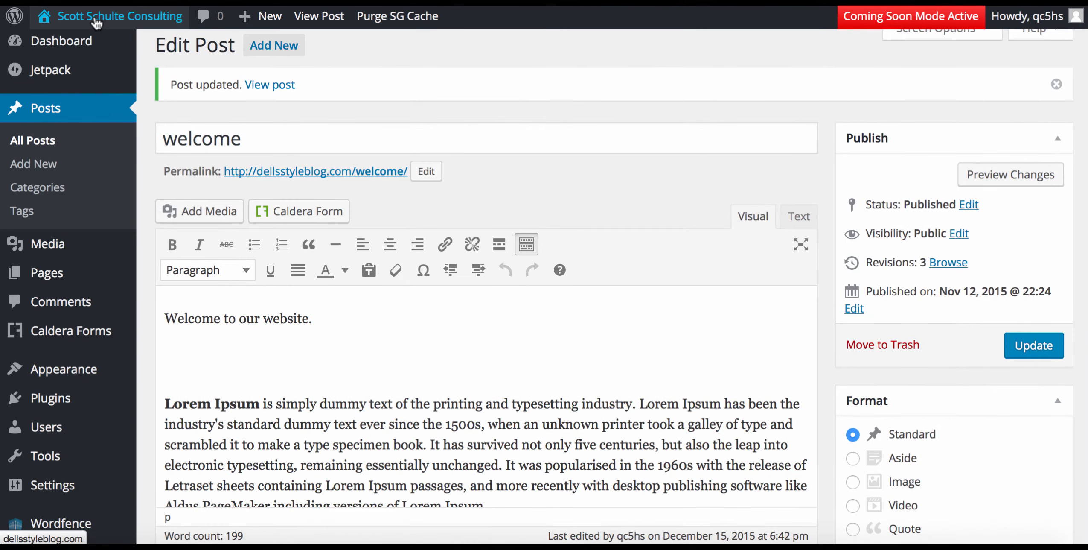
Open the live home page and scroll through the welcome post with its filler paragraphs.
left_click(98, 22)
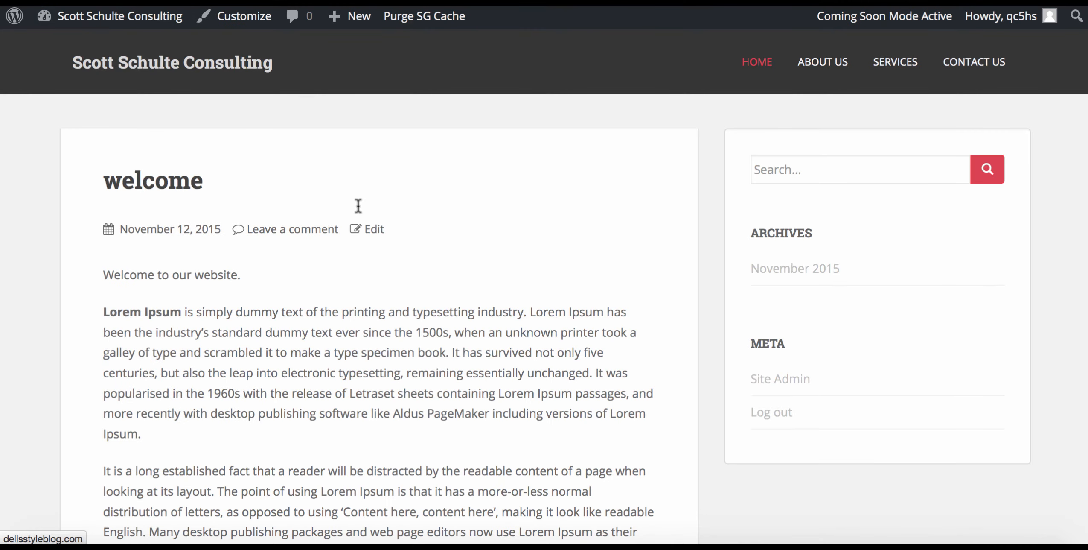
scroll(332, 320, "down", 2)
scroll(332, 321, "up", 2)
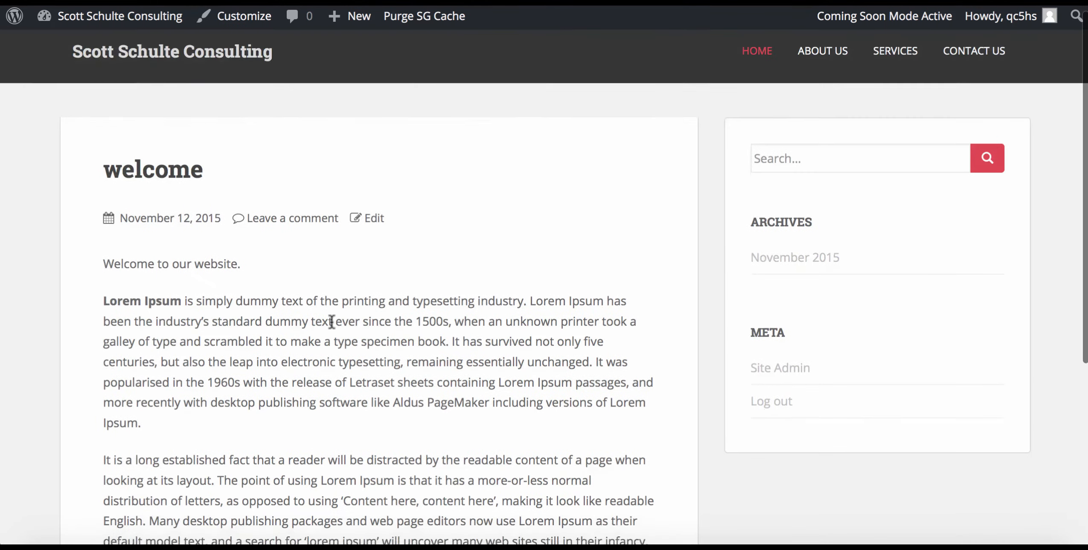
scroll(331, 319, "down", 3)
scroll(331, 319, "down", 2)
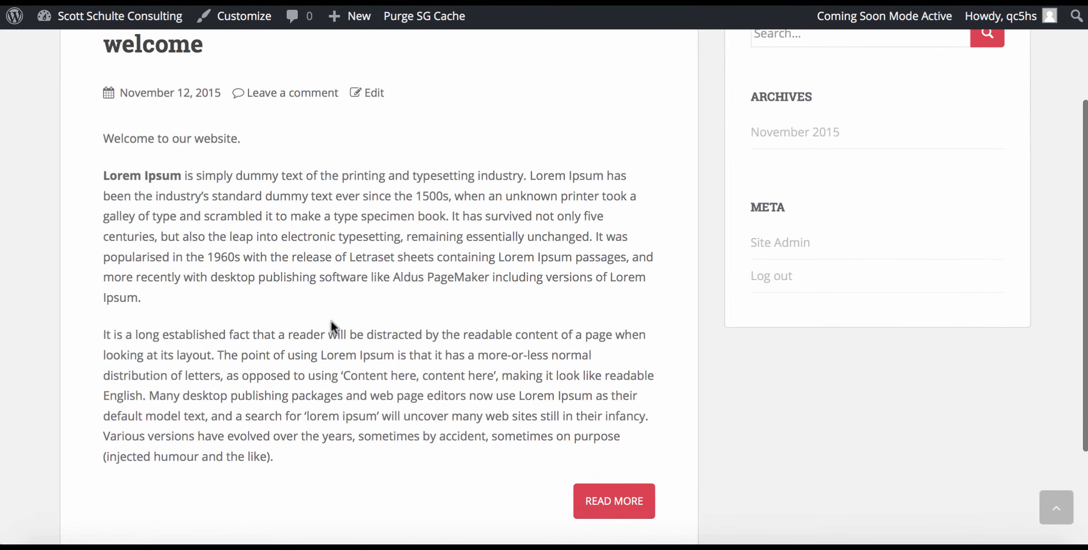
scroll(331, 319, "up", 5)
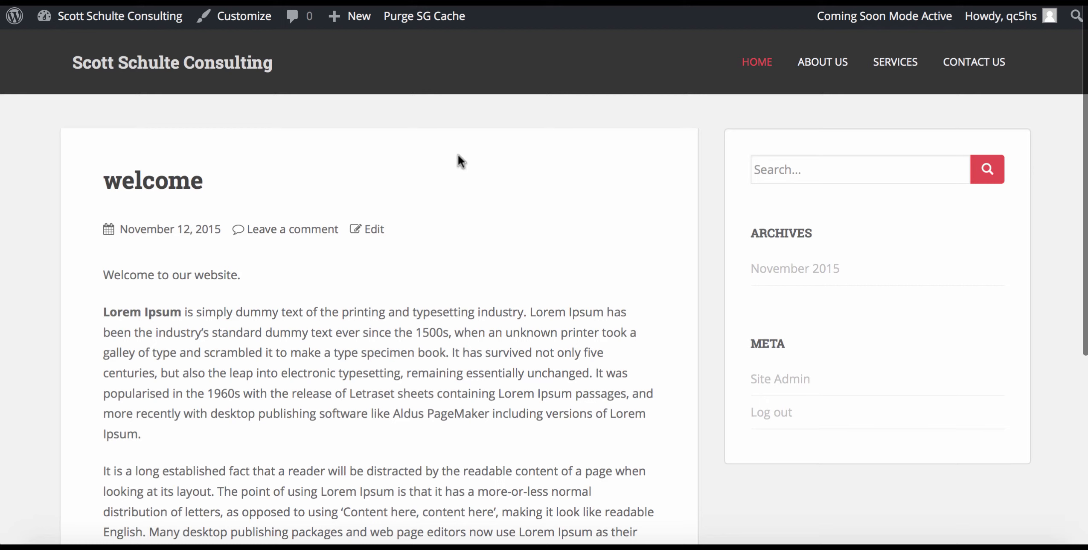
mouse_move(86, 17)
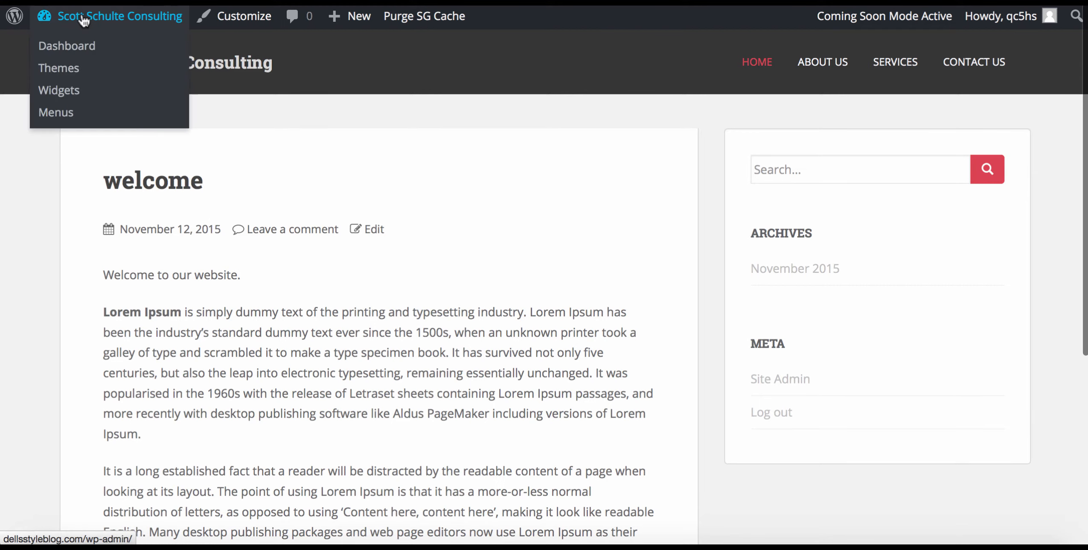
left_click(76, 57)
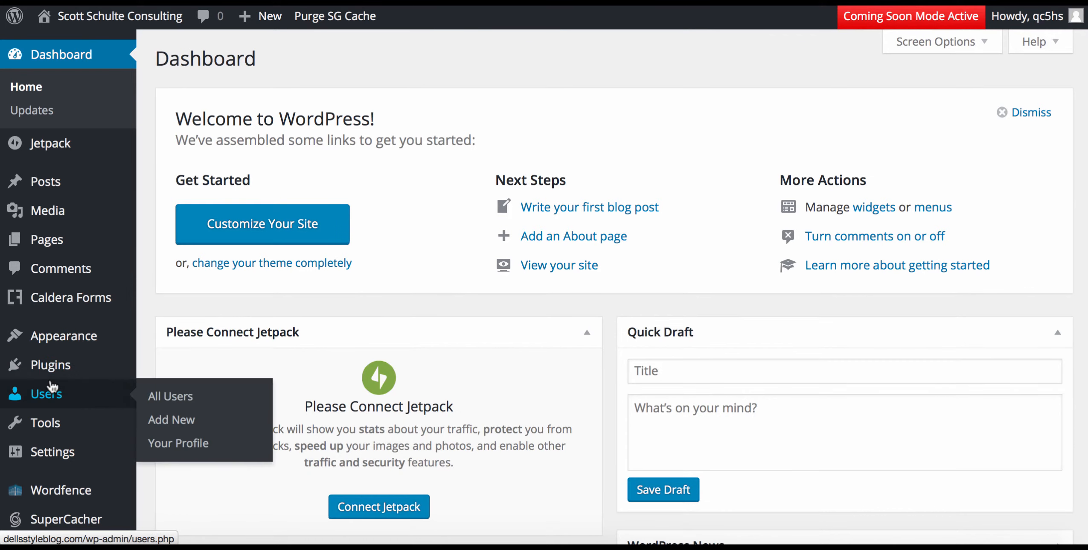
mouse_move(49, 453)
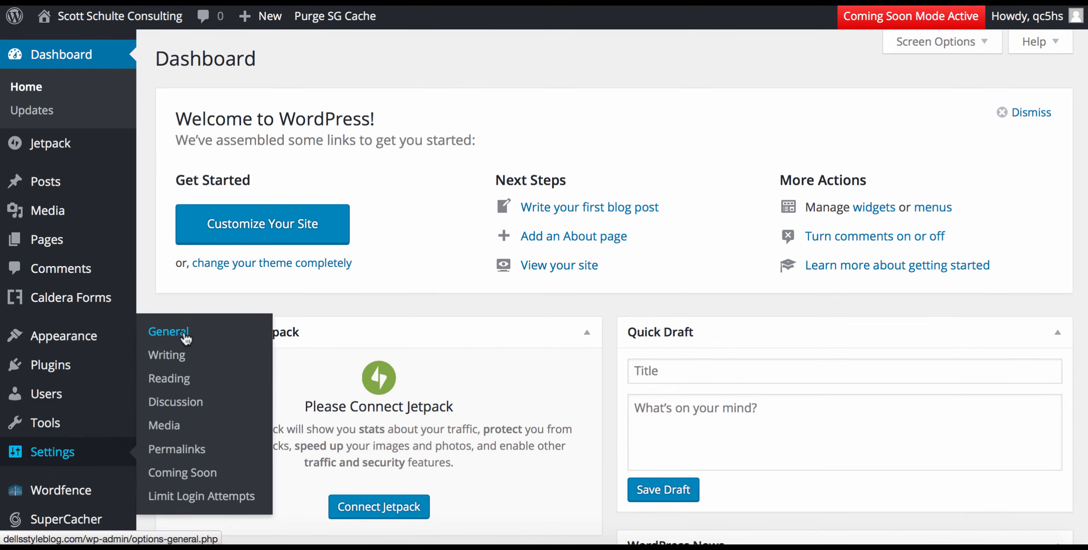
left_click(165, 378)
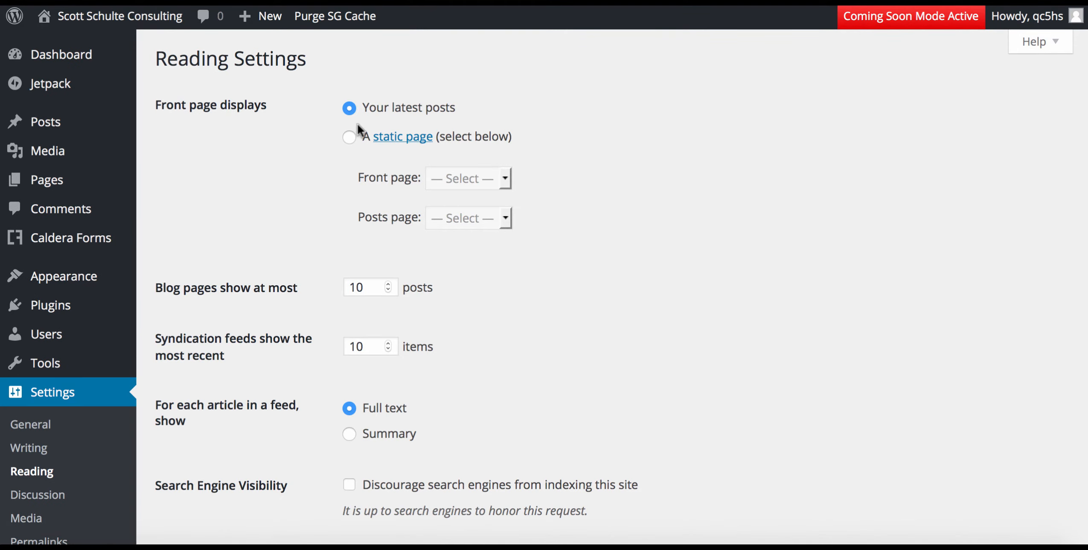
left_click(348, 142)
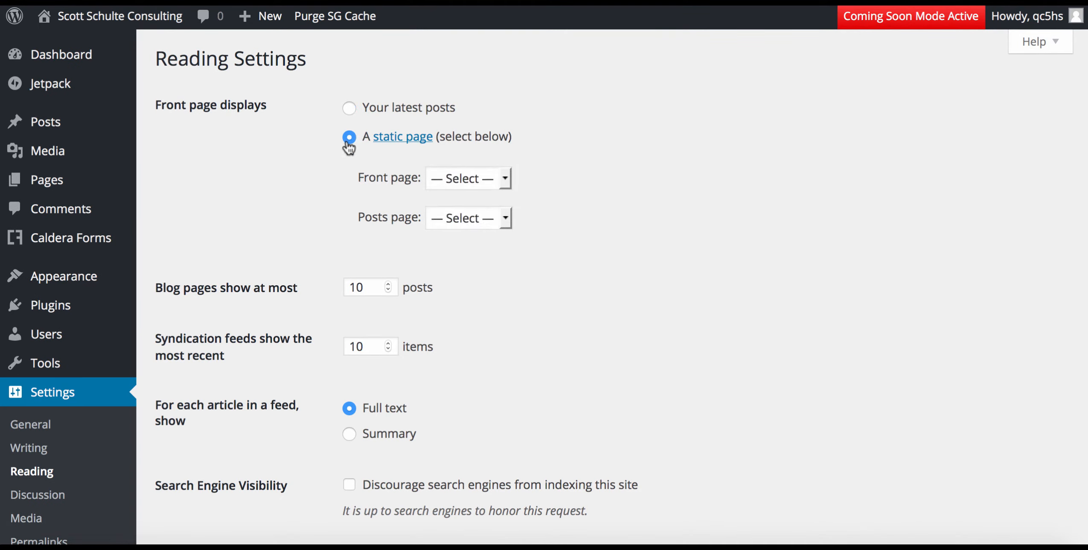
left_click(512, 181)
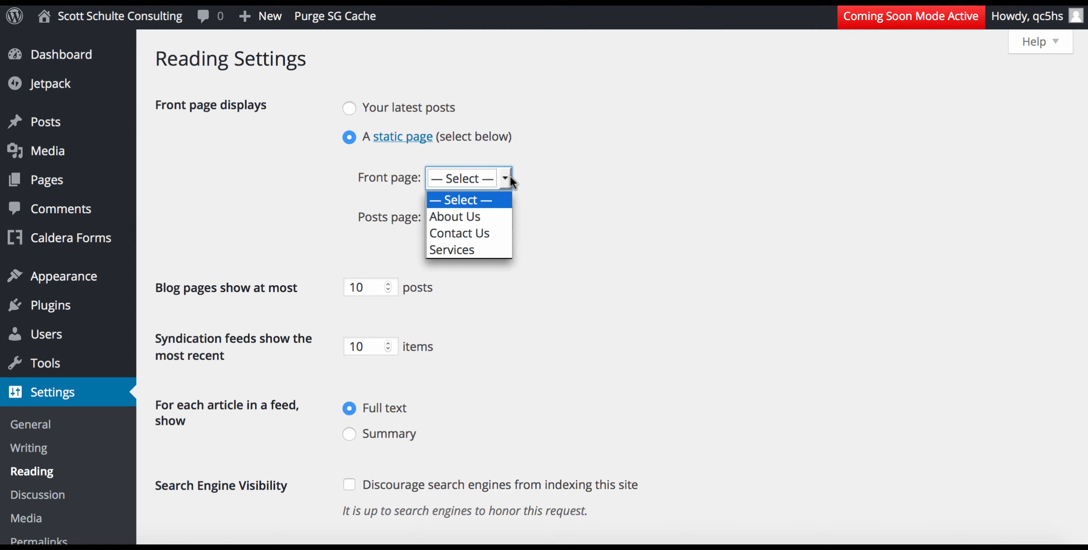
left_click(560, 171)
left_click(506, 217)
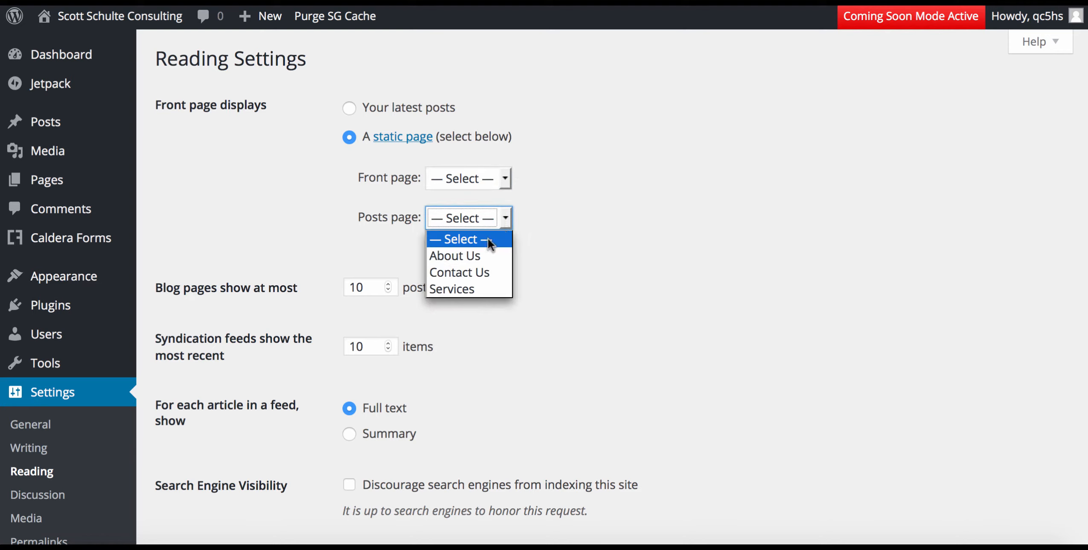
left_click(544, 192)
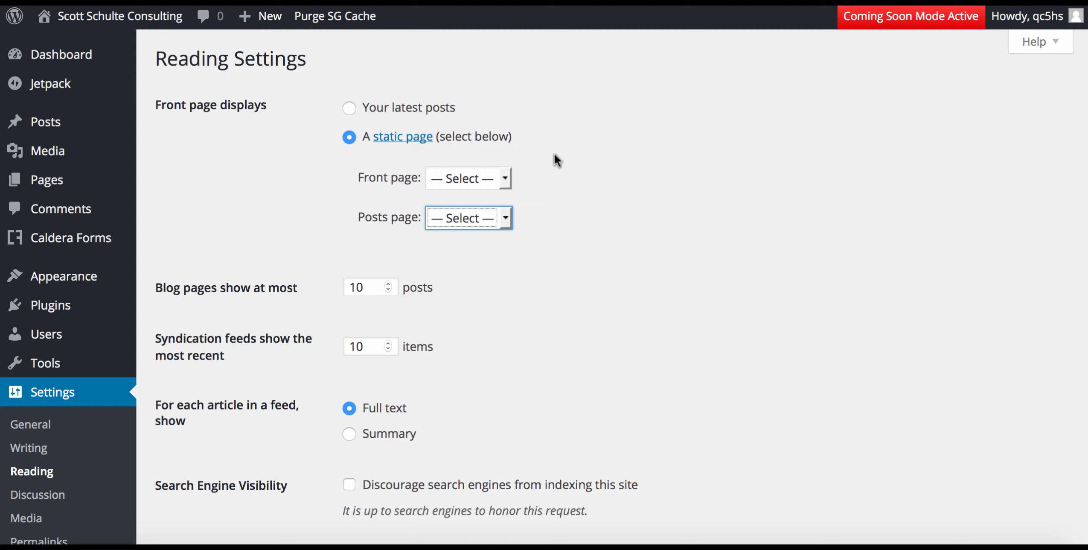
left_click(349, 108)
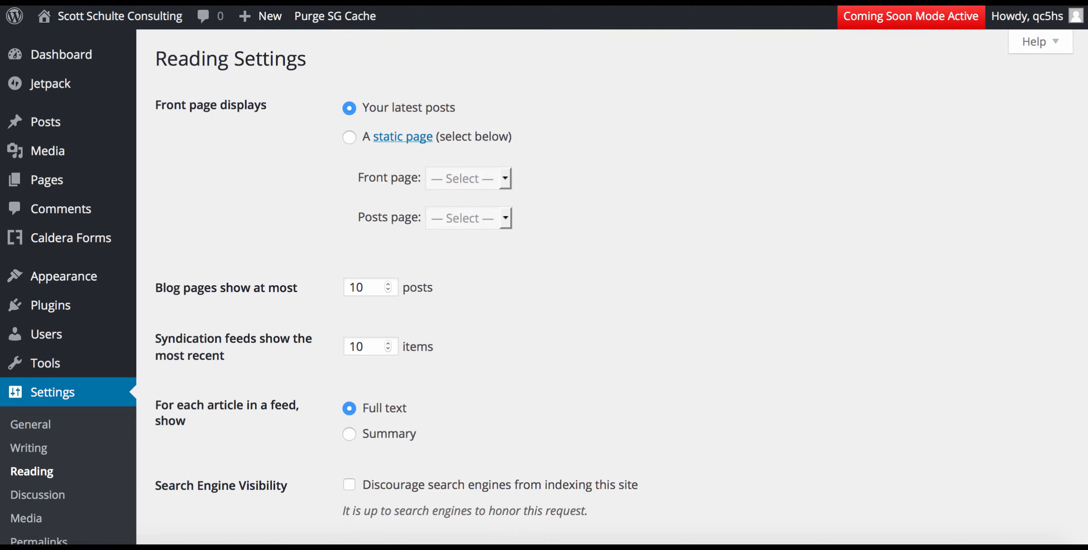
left_click(104, 17)
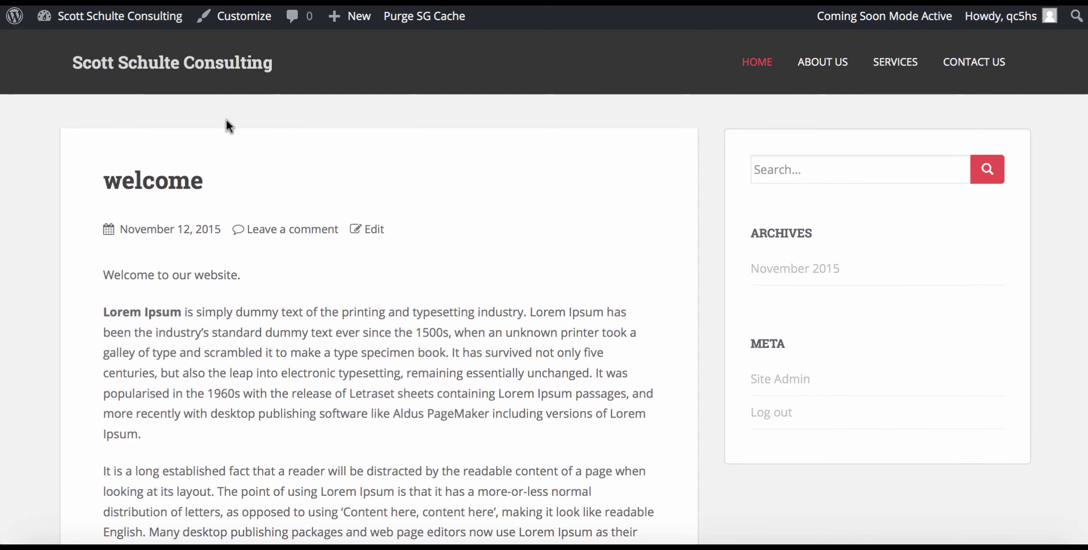
mouse_move(111, 21)
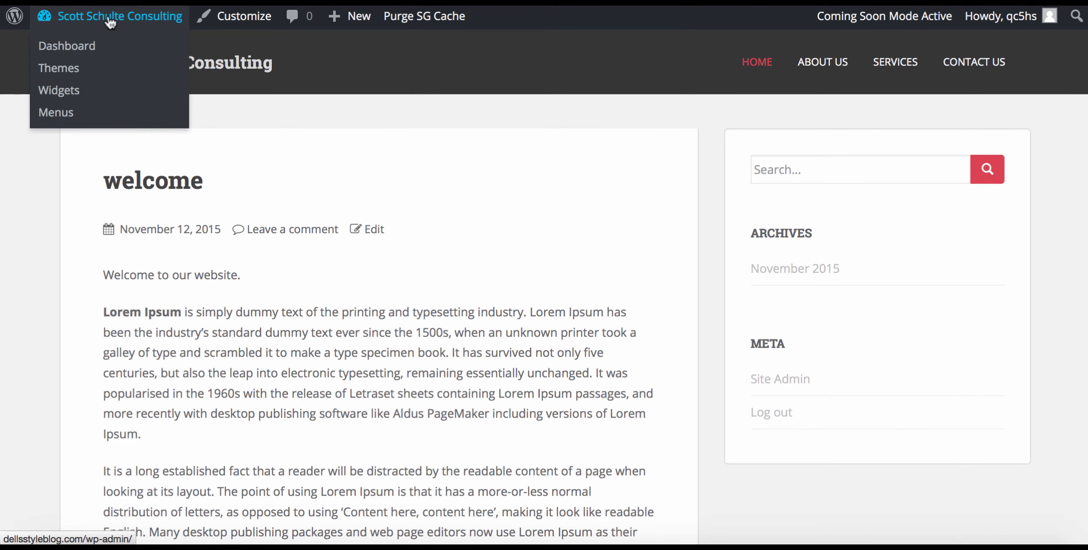
Create a new page titled 'Welcome', paste the Lorem Ipsum paragraphs into its body, and publish it.
left_click(57, 48)
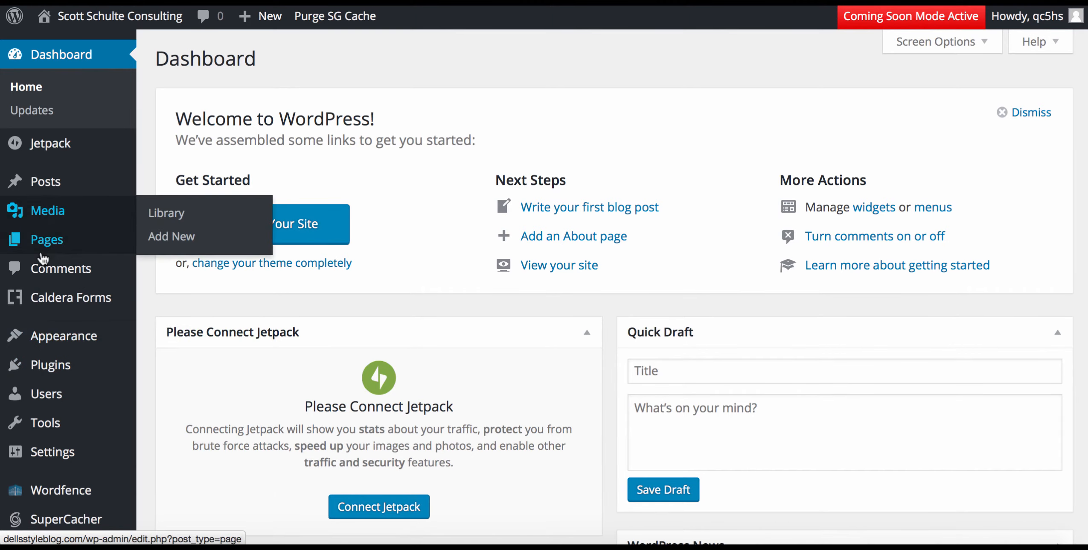
mouse_move(47, 242)
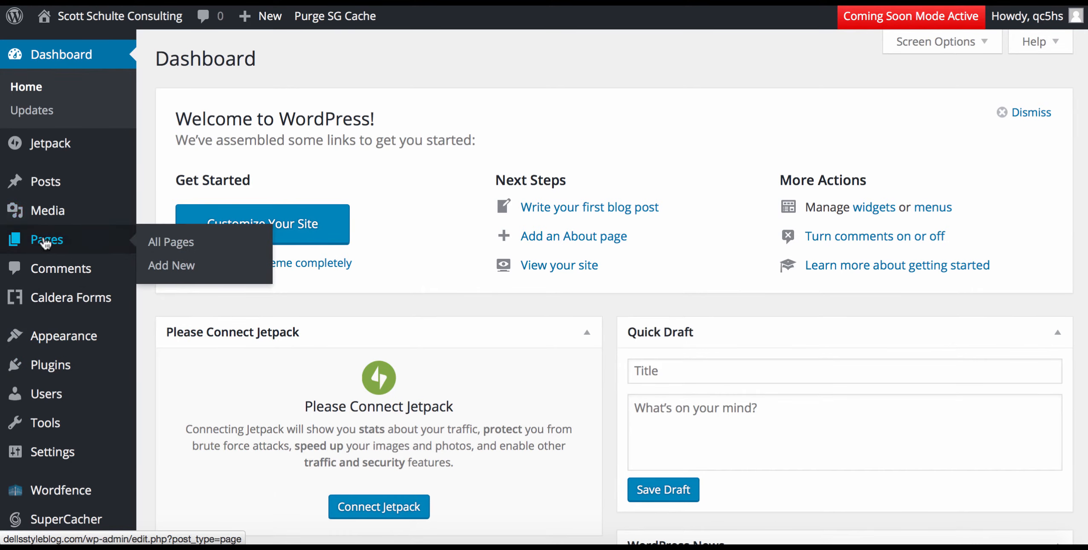
left_click(181, 250)
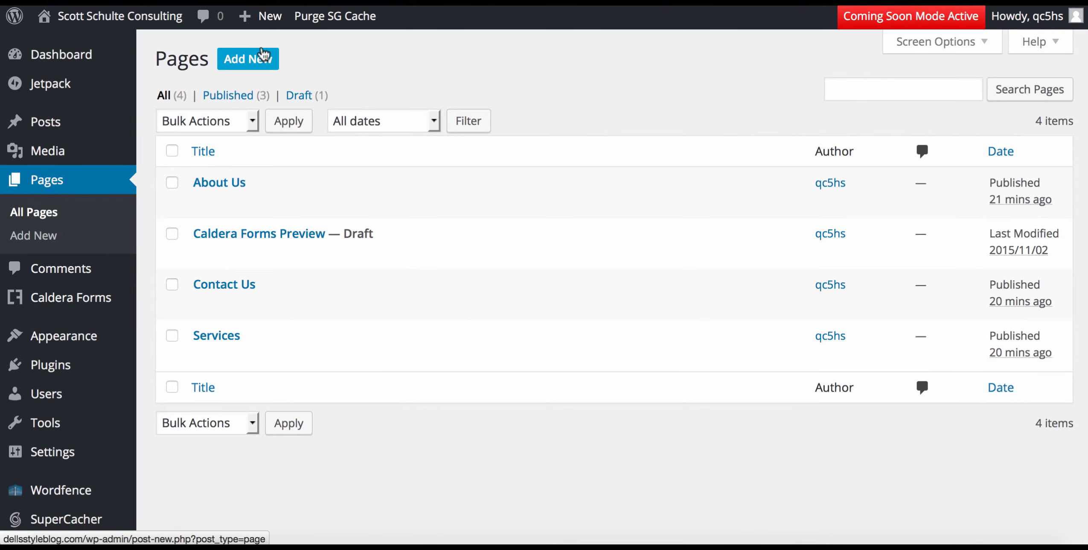
left_click(254, 65)
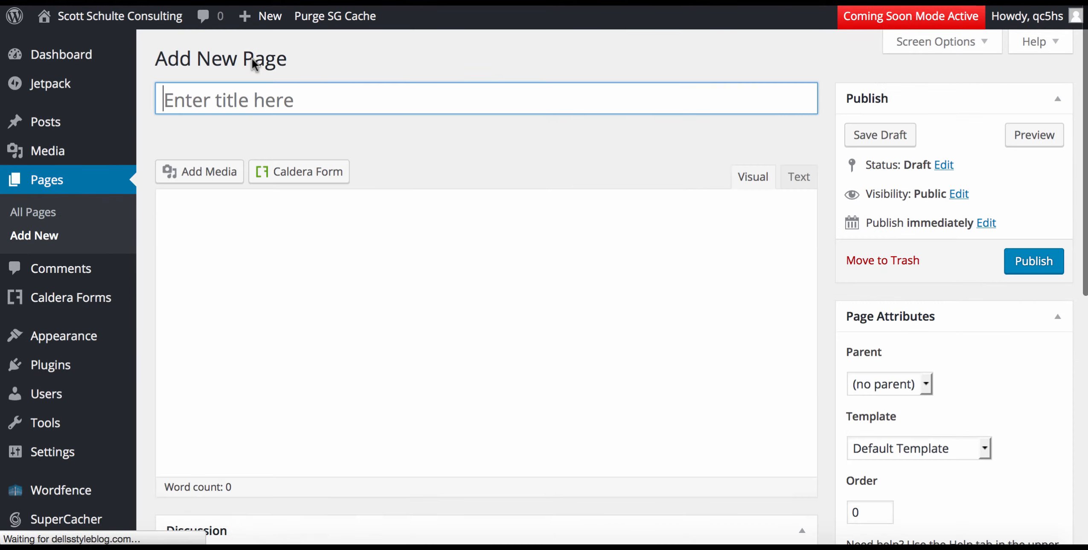
left_click(209, 95)
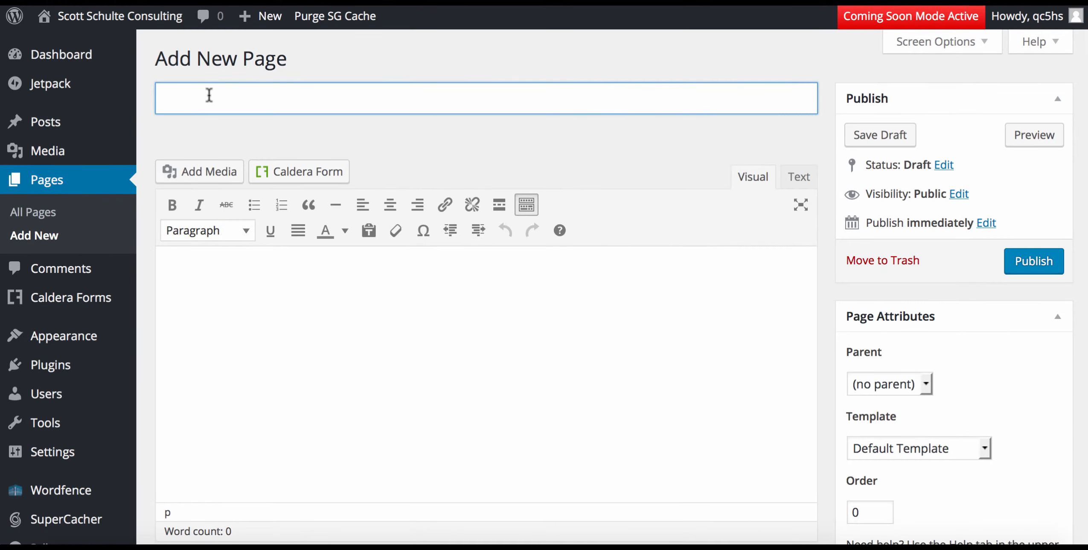
type("Welcome")
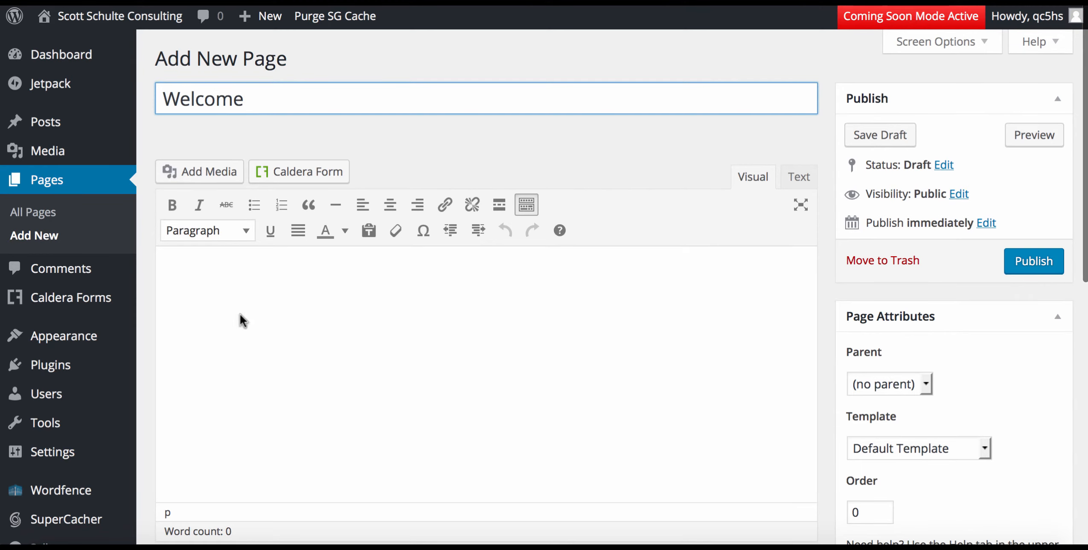
left_click(217, 292)
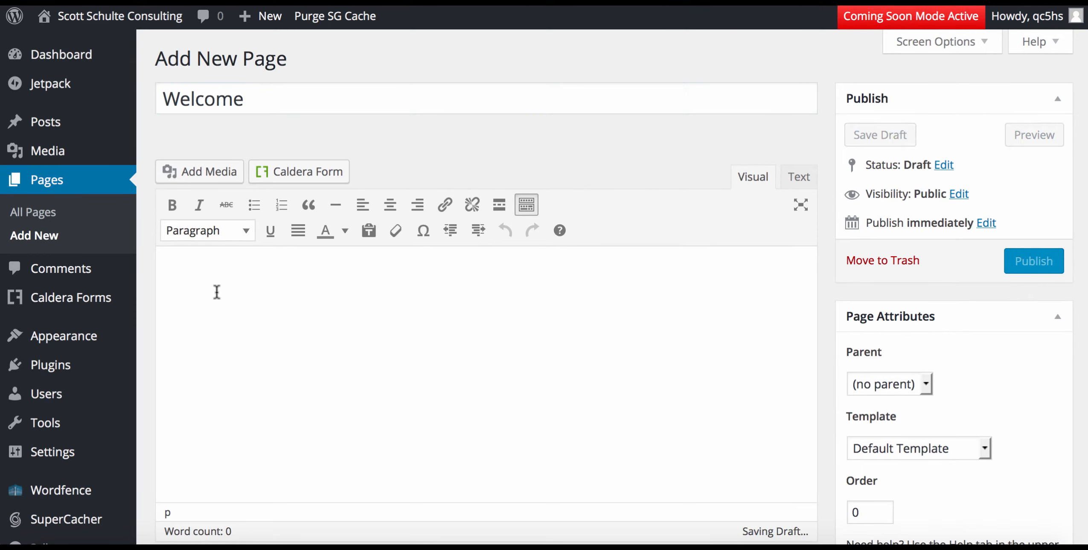
type("Lorem Ipsum is simply dummy text of the printing and typesetting industry. Lorem Ipsum has been the industry's standard dummy text ever since the 1500s, when an unknown printer took a galley of type and scrambled it to make a type specimen book. It has survived not only five centuries, but also the leap into electronic typesetting, remaining essentially unchanged. It was popularised in the 1960s with the release of Letraset sheets containing Lorem Ipsum passages, and more recently with desktop publishing software like Aldus PageMaker including versions of Lorem Ipsum.  It is a long established fact that a reader will be distracted by the readable content of a page when looking at its layout. The point of using Lorem Ipsum is that it has a more-or-less normal distribution of letters, as opposed to using 'Content here, content here', making it look like readable English. Many desktop publishing packages and web page editors now use Lorem Ipsum as their default model text, and a search for 'lorem ipsum' will uncover many web sites still in their infancy. Various versions have evolved over the years, sometimes by accident, sometimes on purpose (injected humour and the like).")
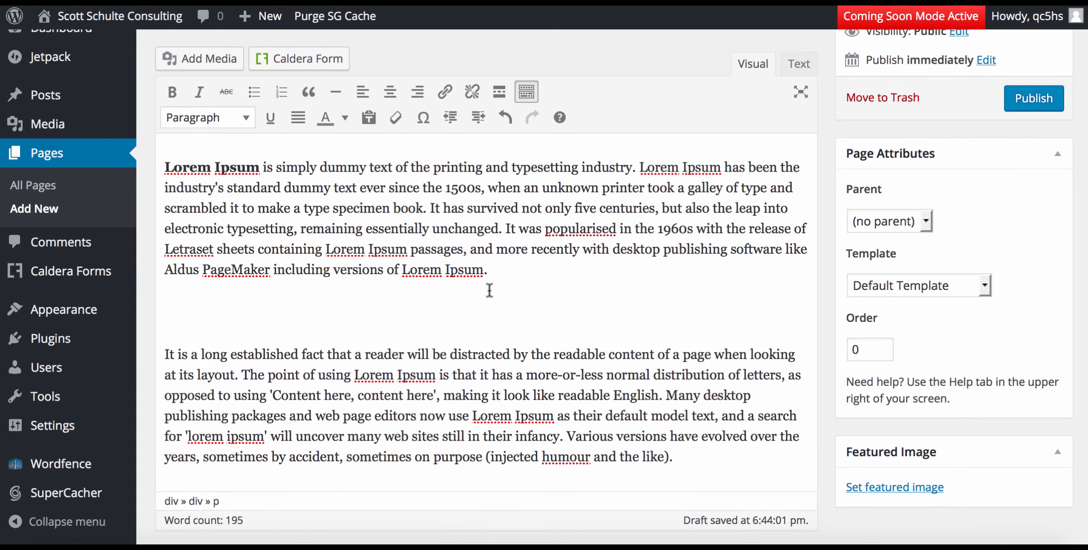
left_click(1021, 106)
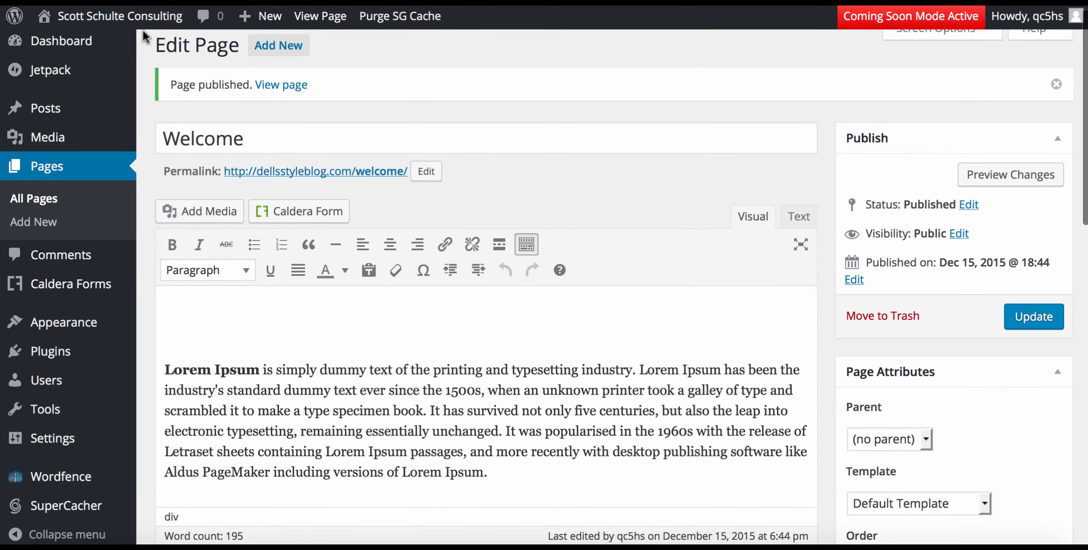
Add the heading 'Welcome to [owner's name] Consulting' above the filler text and update the page.
left_click(182, 318)
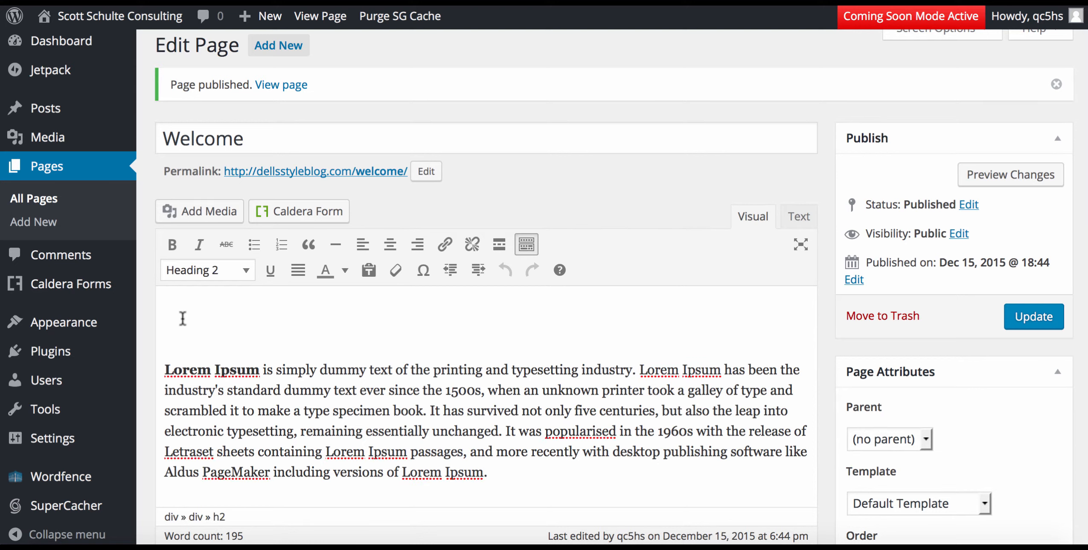
type("Welcome to")
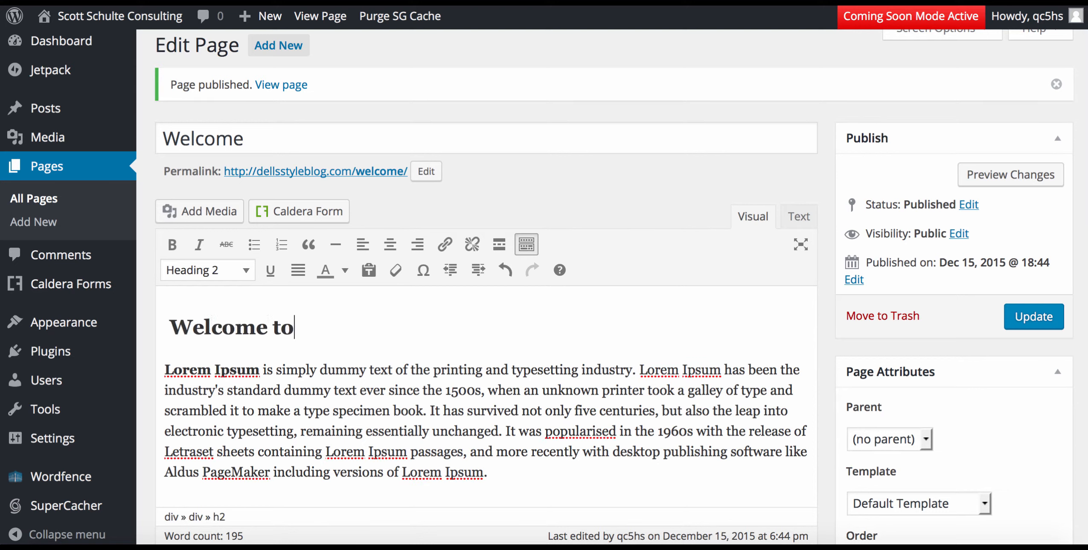
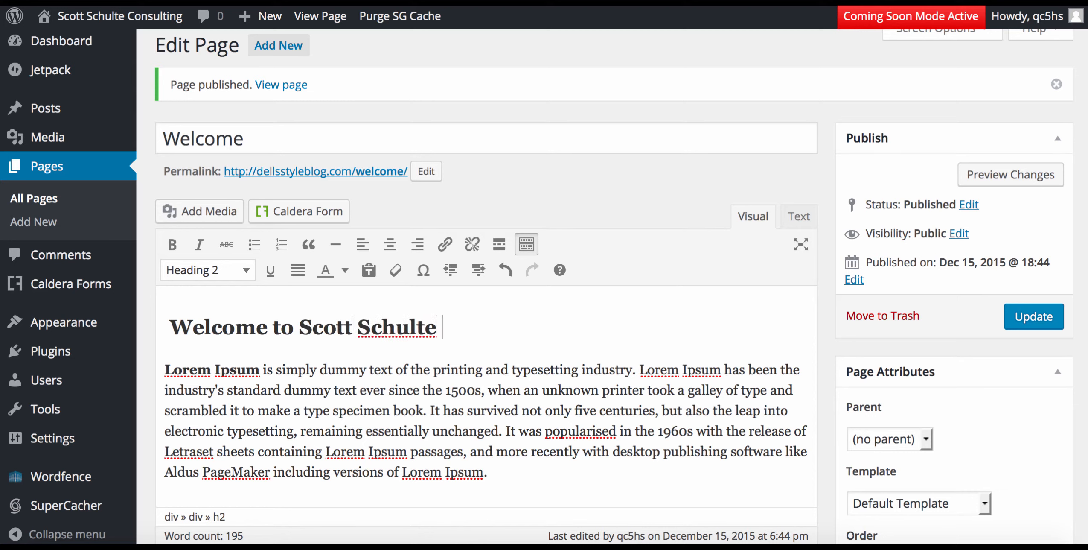
type("Consulting")
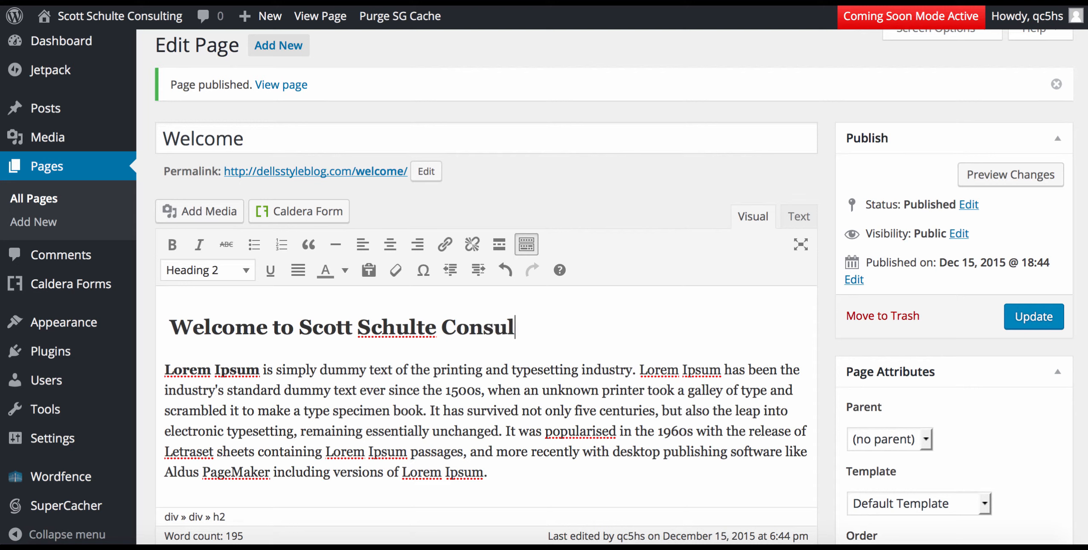
left_click(1024, 318)
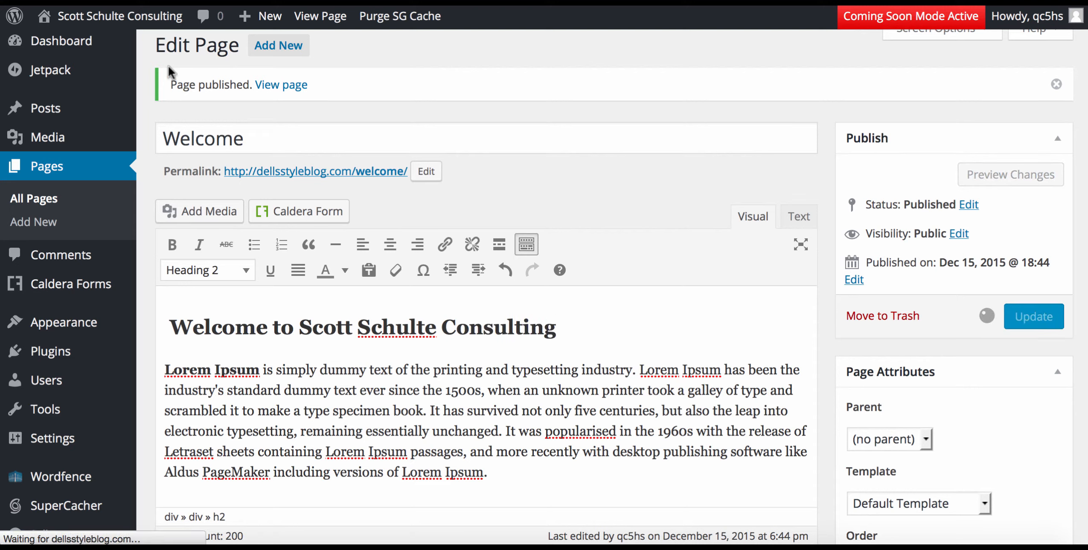
Open the live site from the admin bar to check the result.
mouse_move(94, 22)
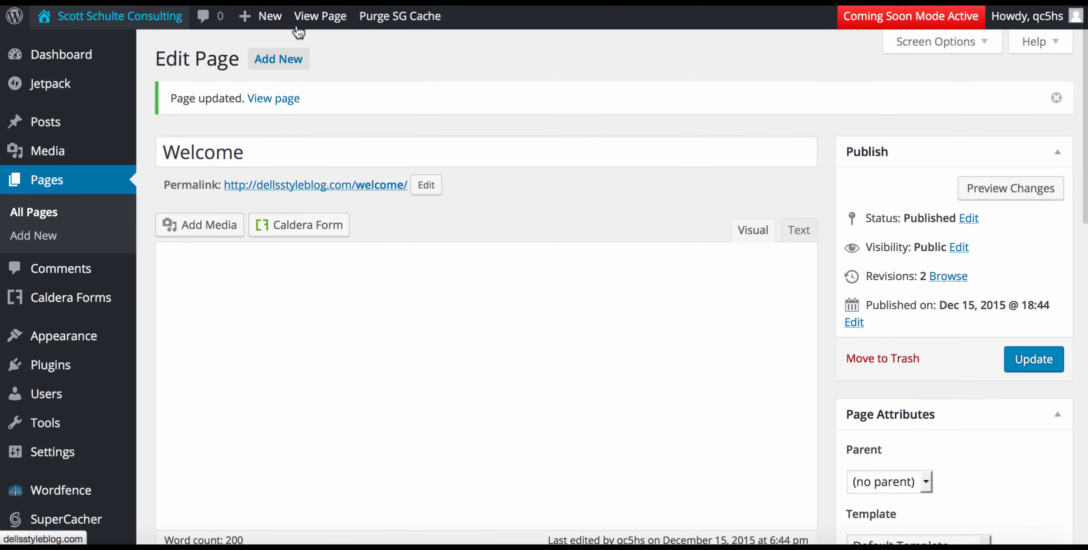
mouse_move(64, 109)
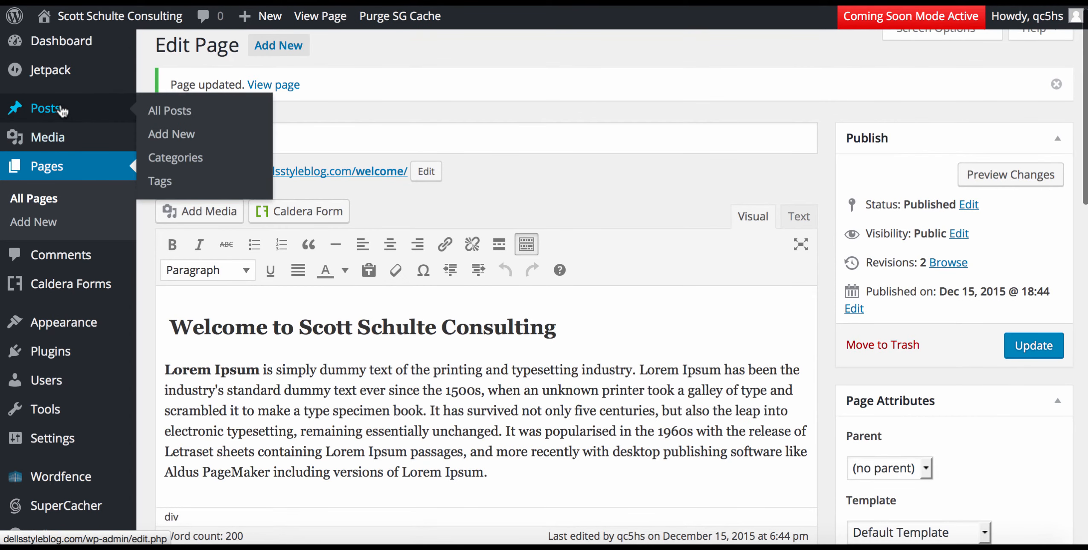
left_click(105, 24)
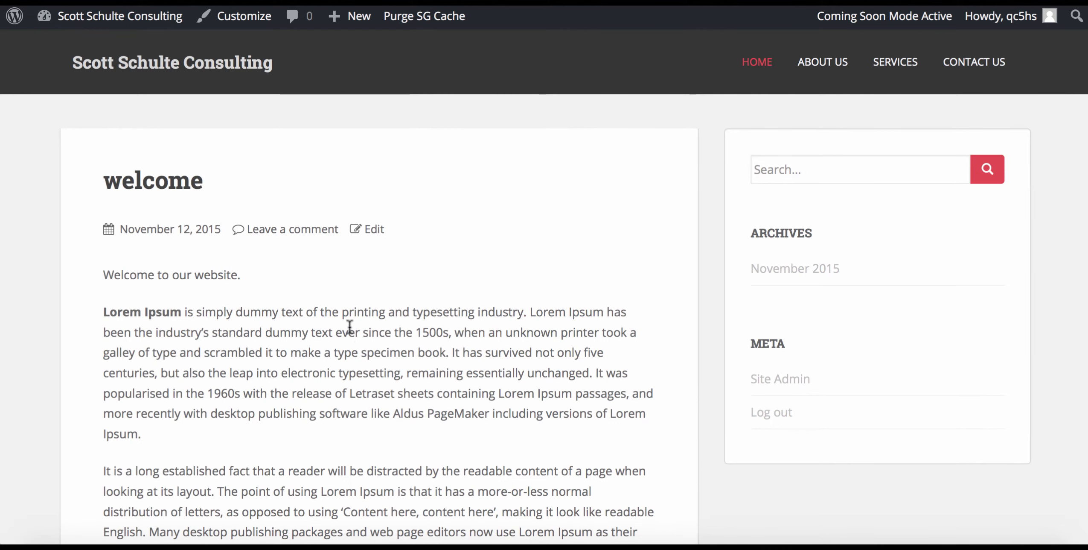
In Reading Settings, set a static front page showing Welcome and save the changes.
mouse_move(85, 16)
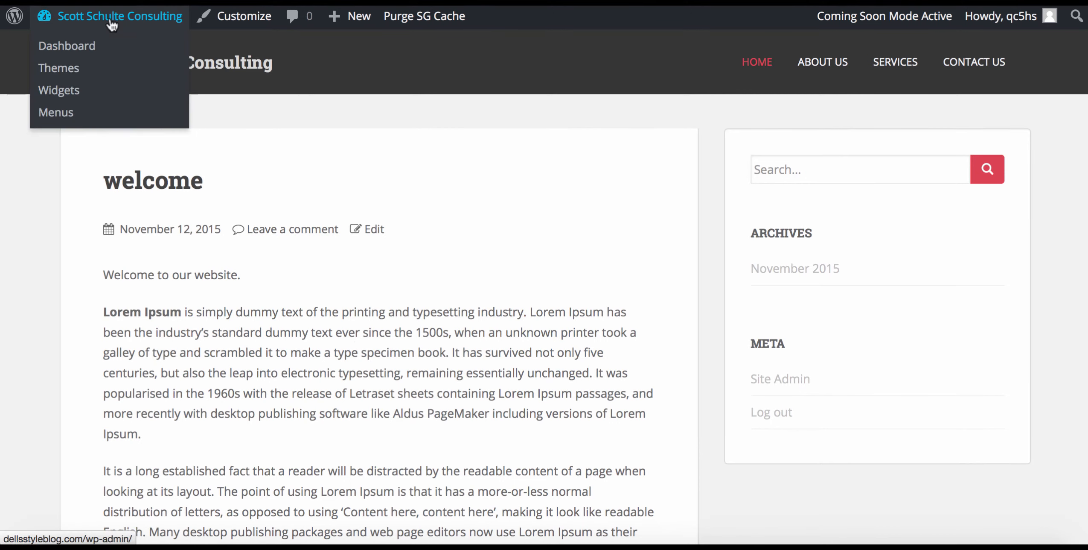
left_click(72, 46)
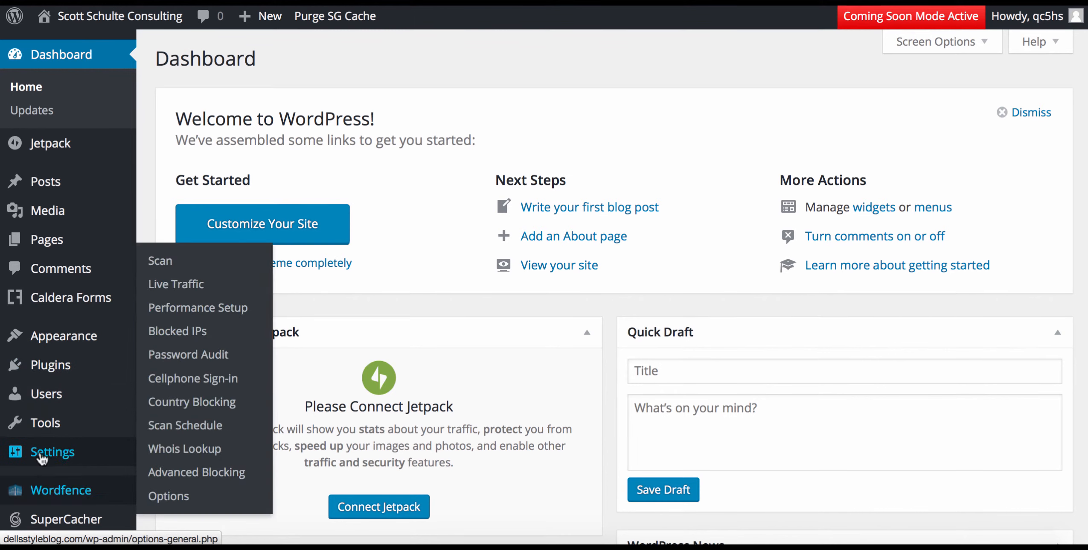
mouse_move(84, 453)
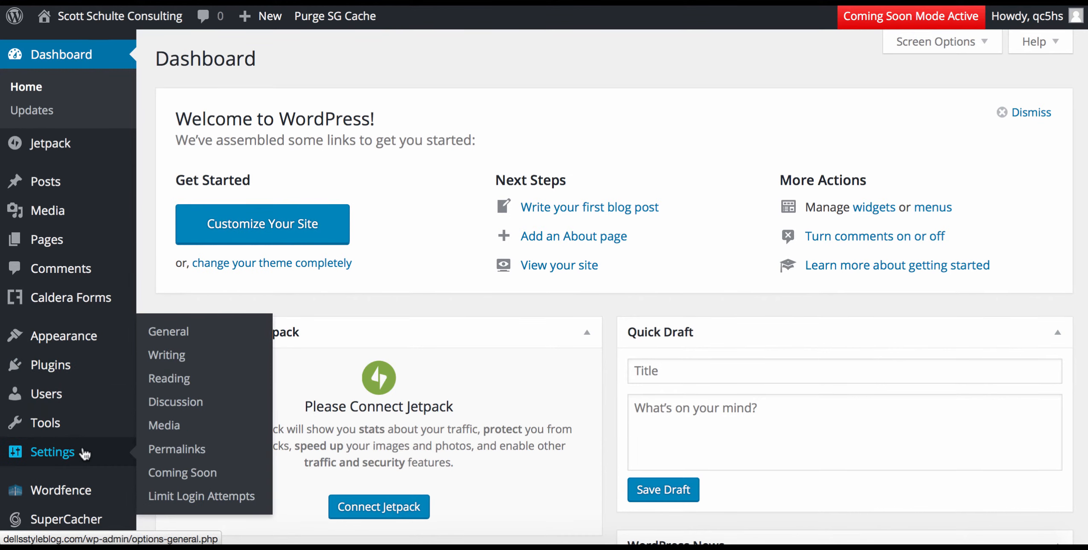
left_click(173, 380)
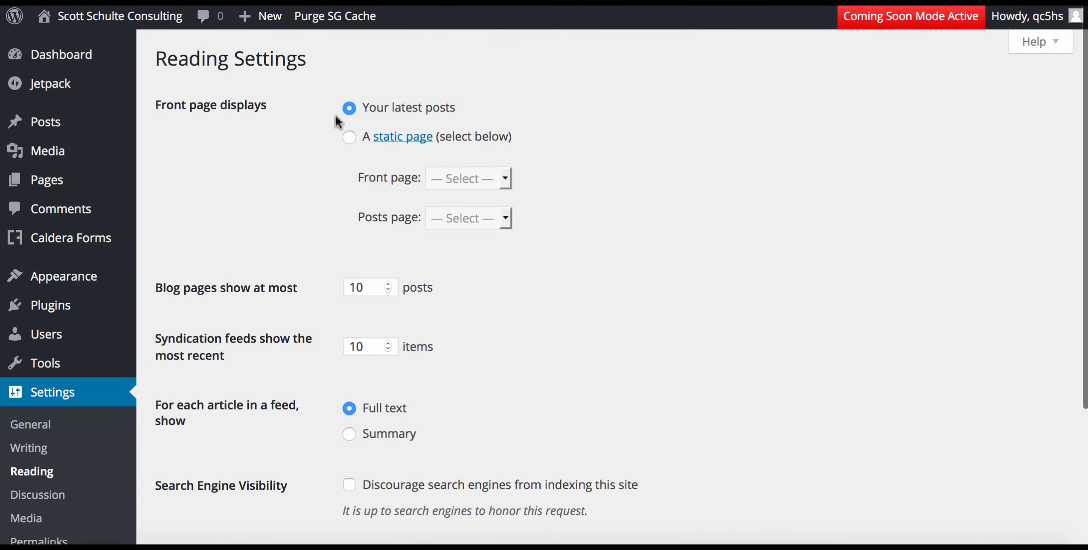
left_click(350, 137)
left_click(471, 179)
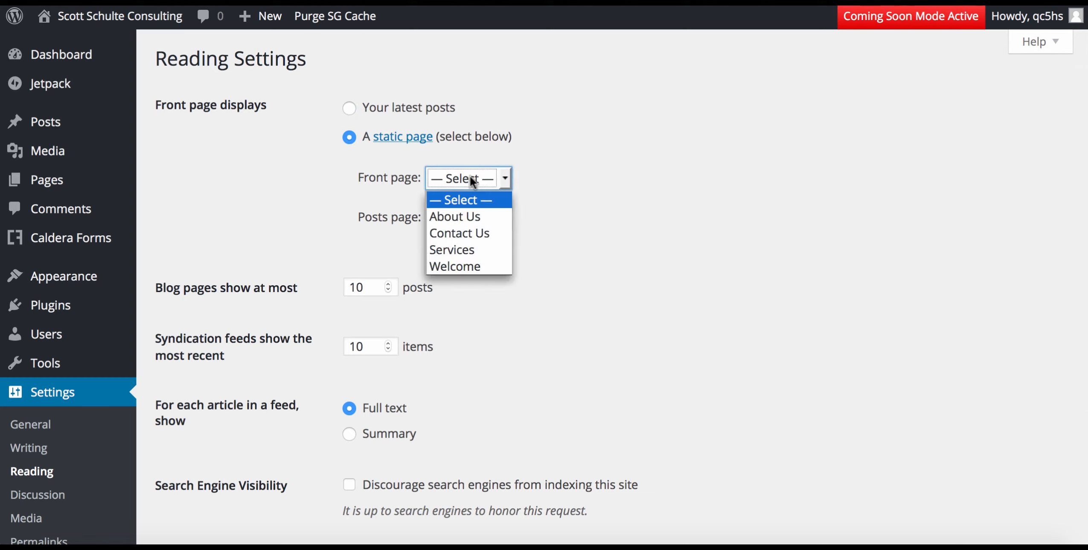
left_click(471, 262)
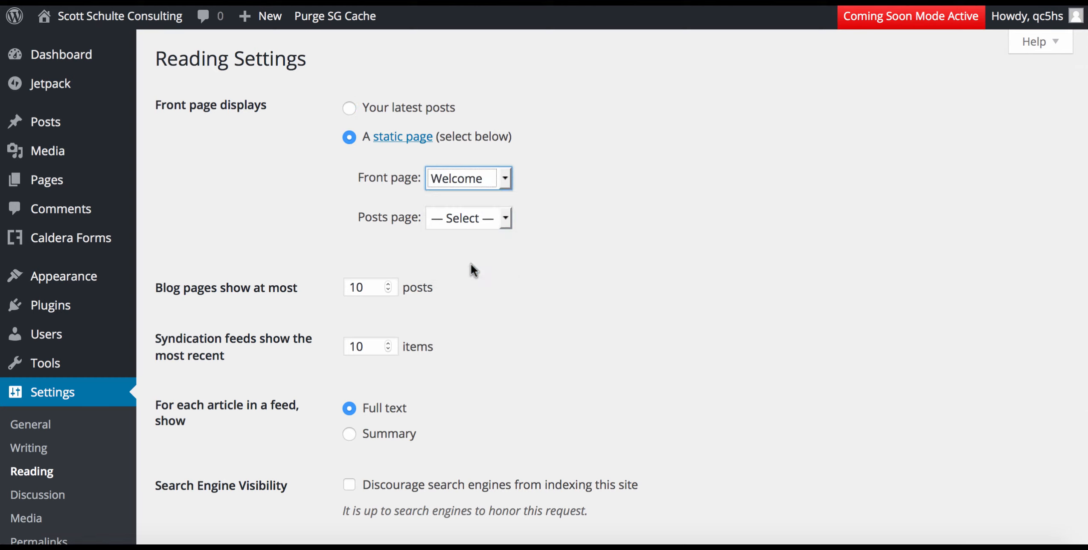
left_click(550, 280)
scroll(550, 280, "down", 5)
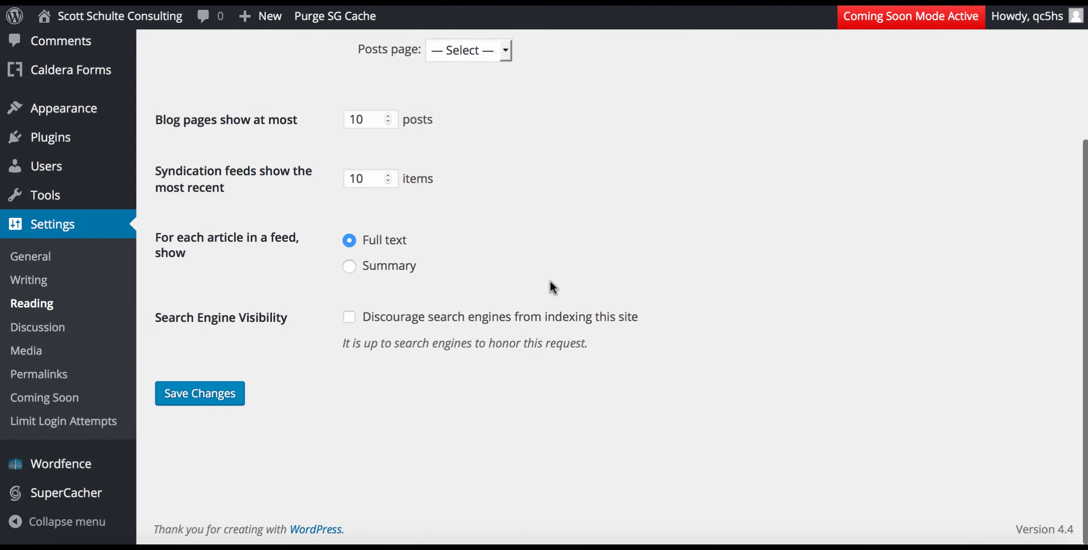
left_click(204, 394)
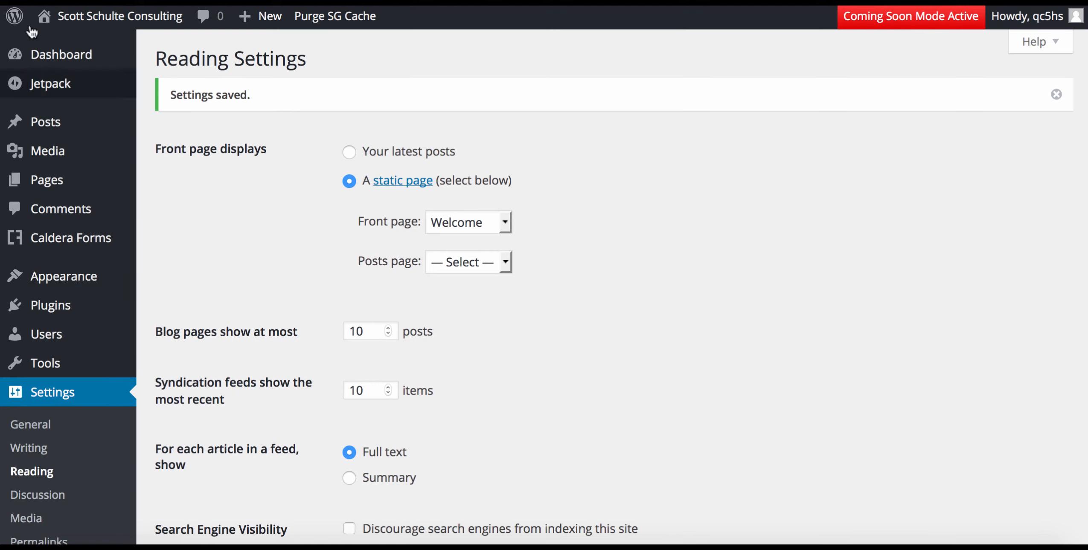
mouse_move(110, 13)
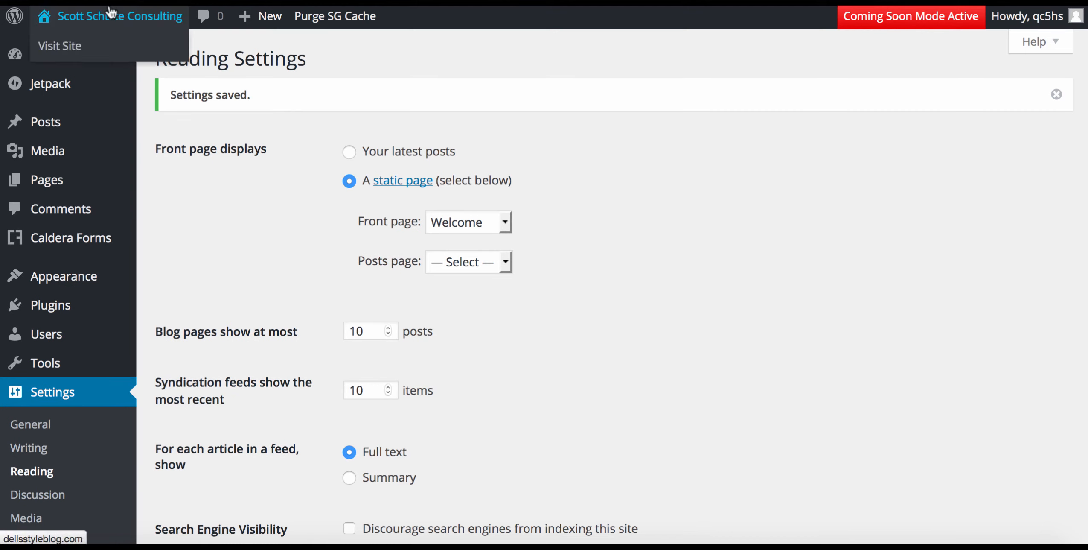
left_click(110, 13)
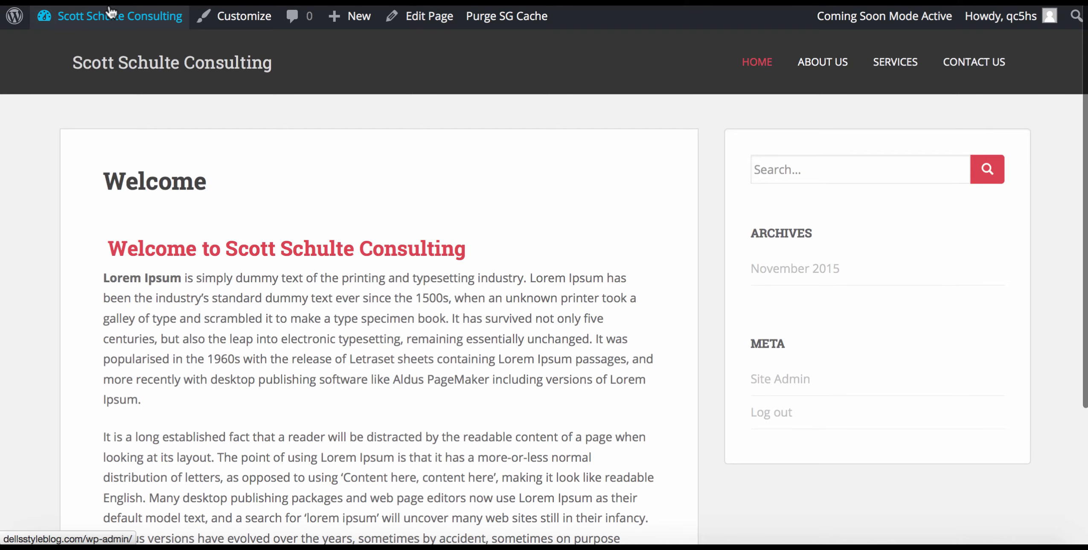
scroll(110, 13, "down", 5)
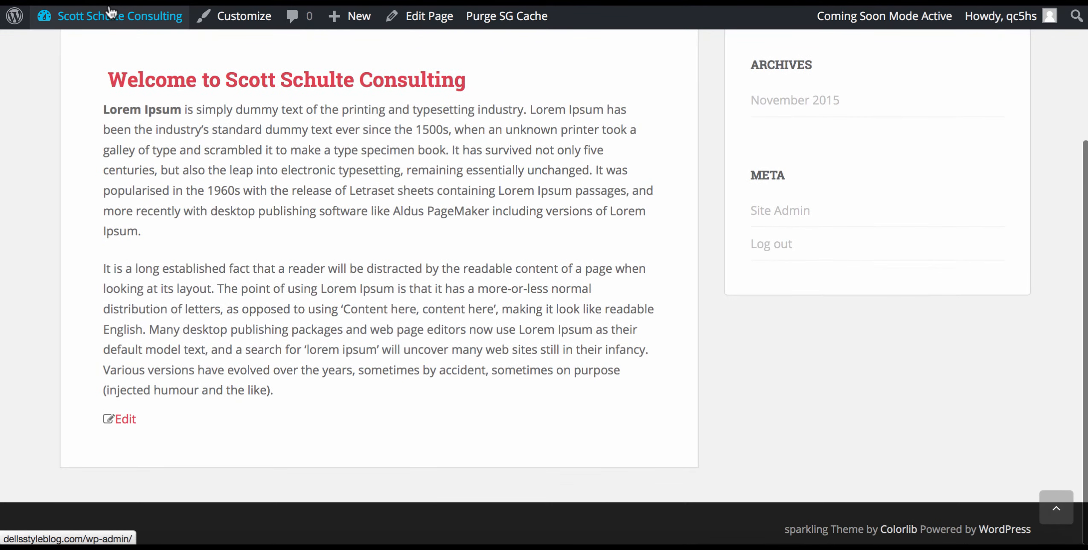
scroll(110, 12, "up", 5)
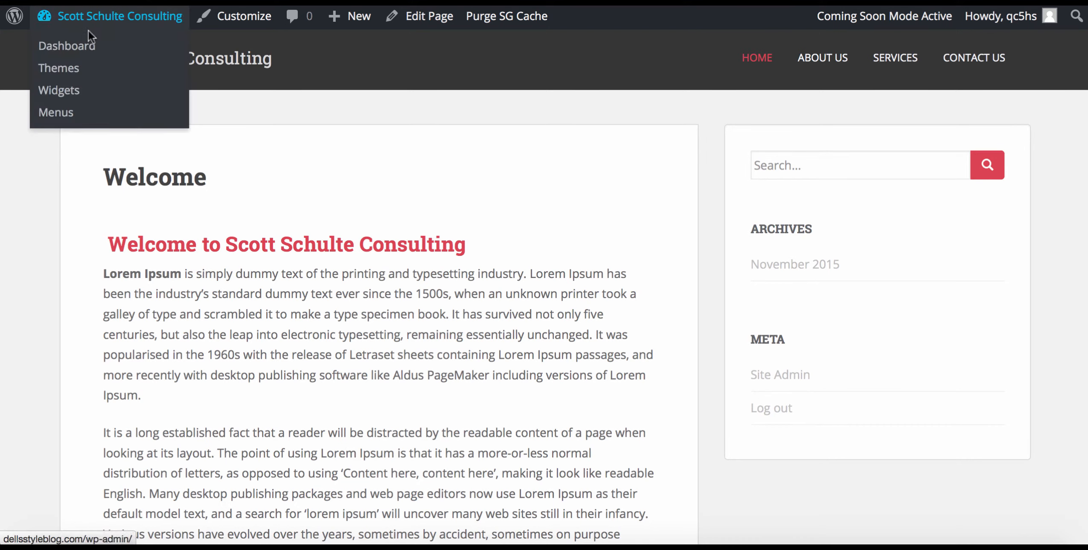
Return to the Dashboard and bring up Settings > Reading.
left_click(112, 17)
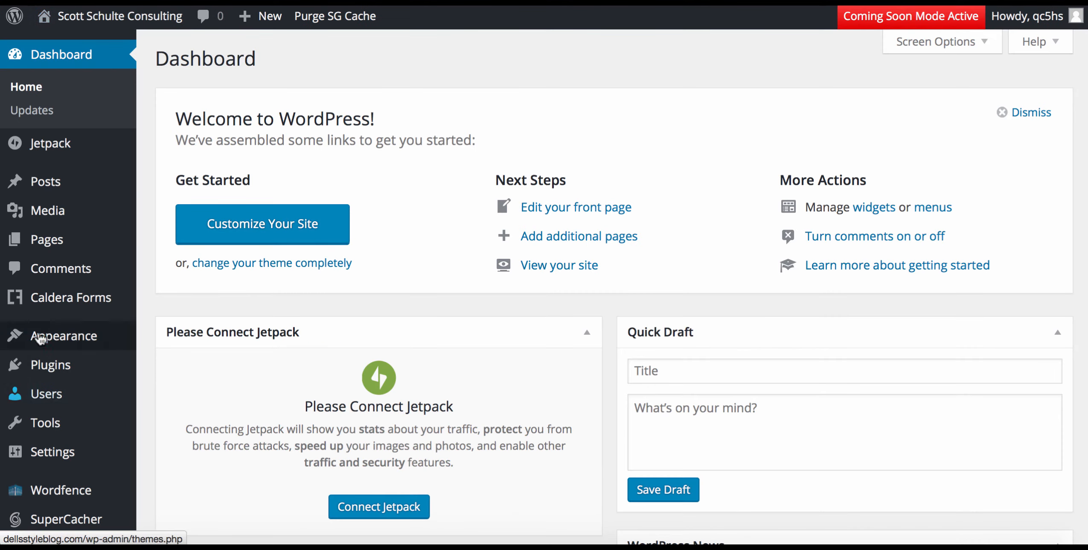
mouse_move(49, 461)
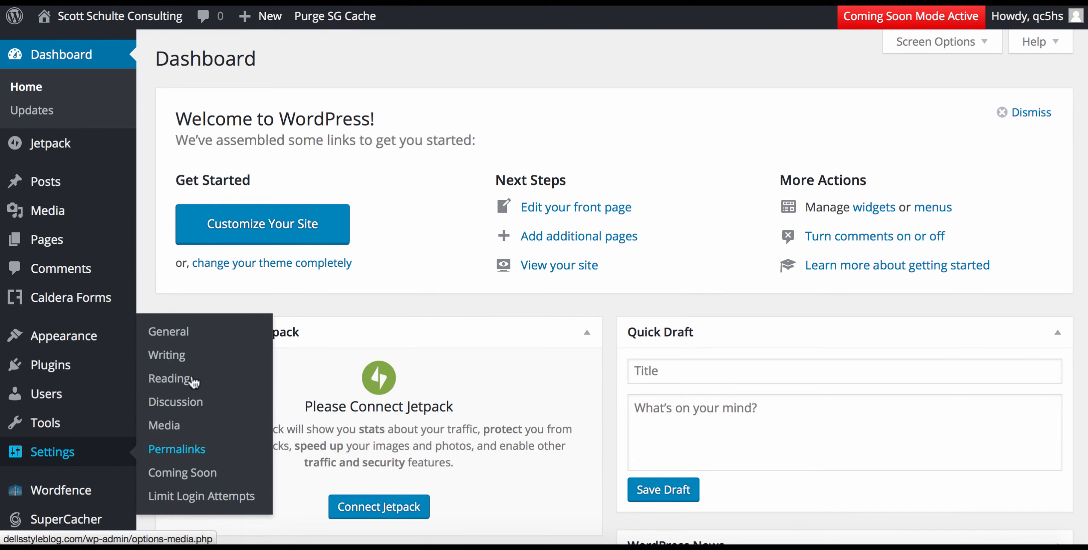
left_click(179, 380)
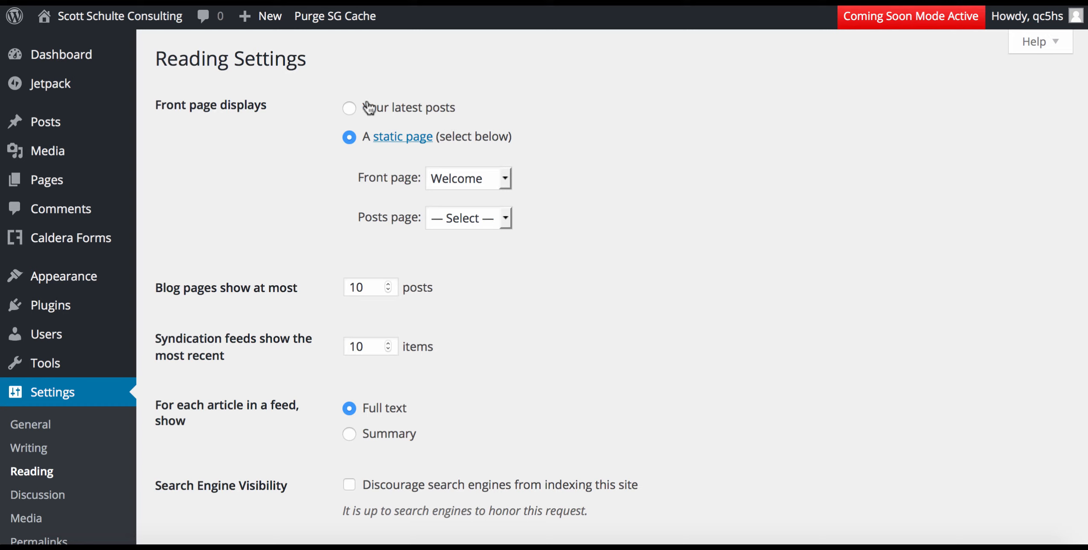
Select 'Your latest posts' without saving, then check the live homepage, which still shows Welcome.
left_click(351, 107)
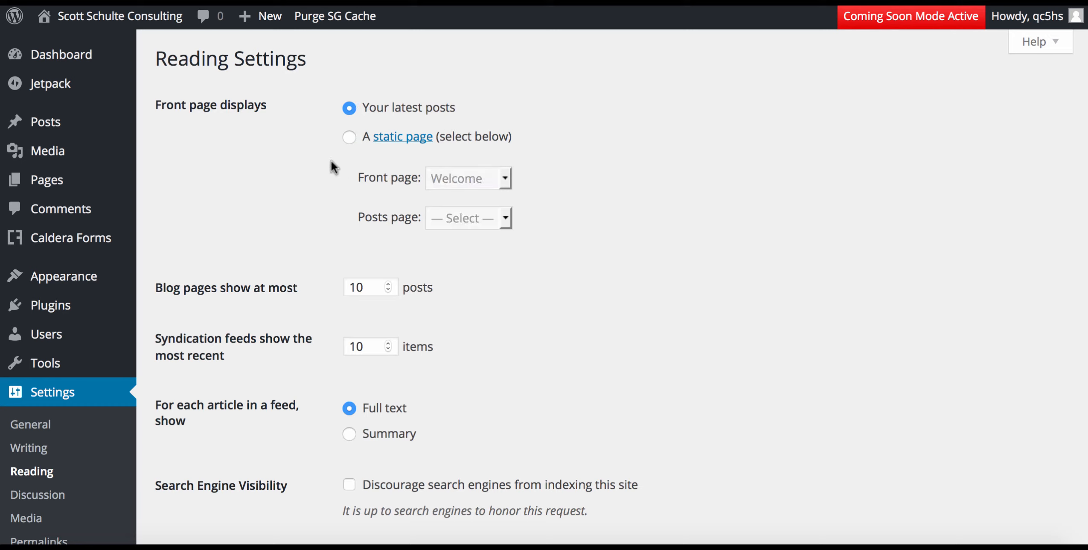
left_click(110, 17)
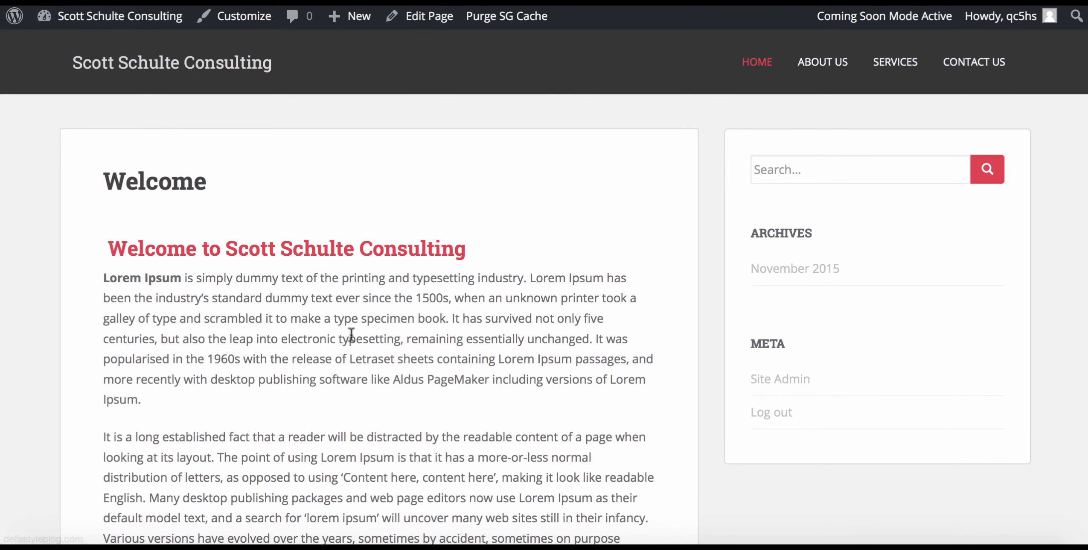
scroll(342, 349, "down", 2)
scroll(342, 349, "up", 2)
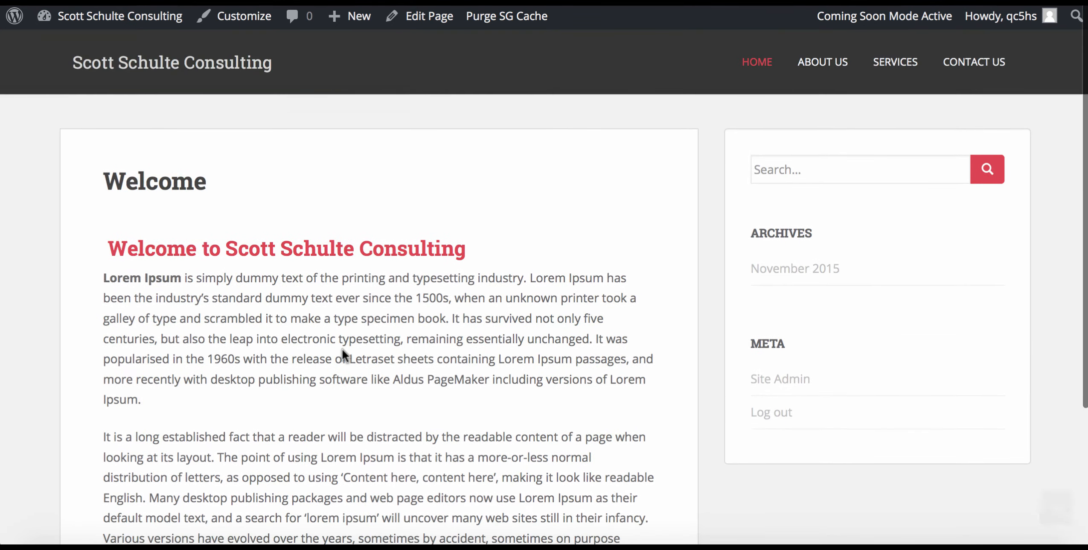
mouse_move(107, 16)
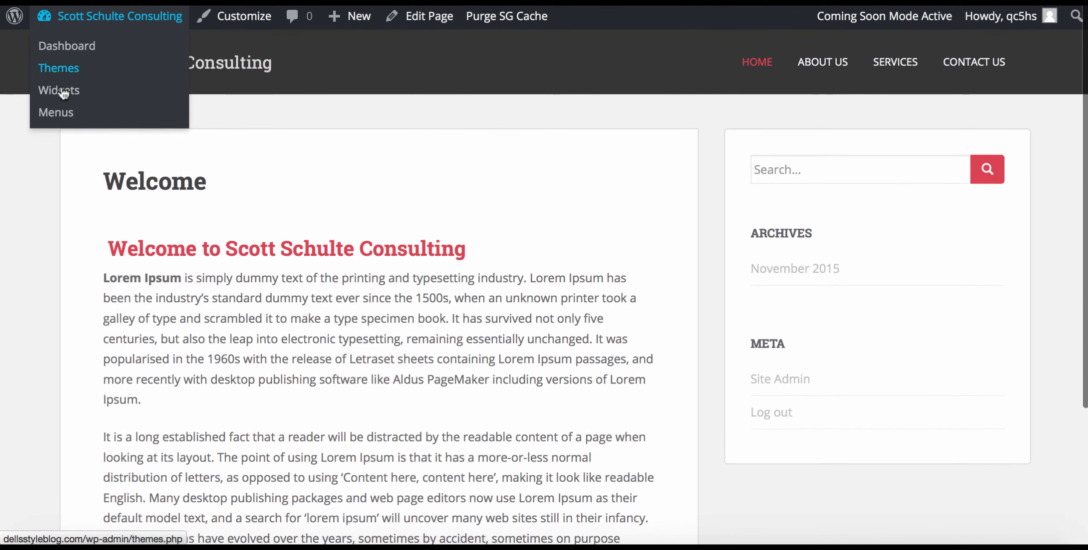
Set the Reading front page to 'Your latest posts' and save the settings.
left_click(64, 51)
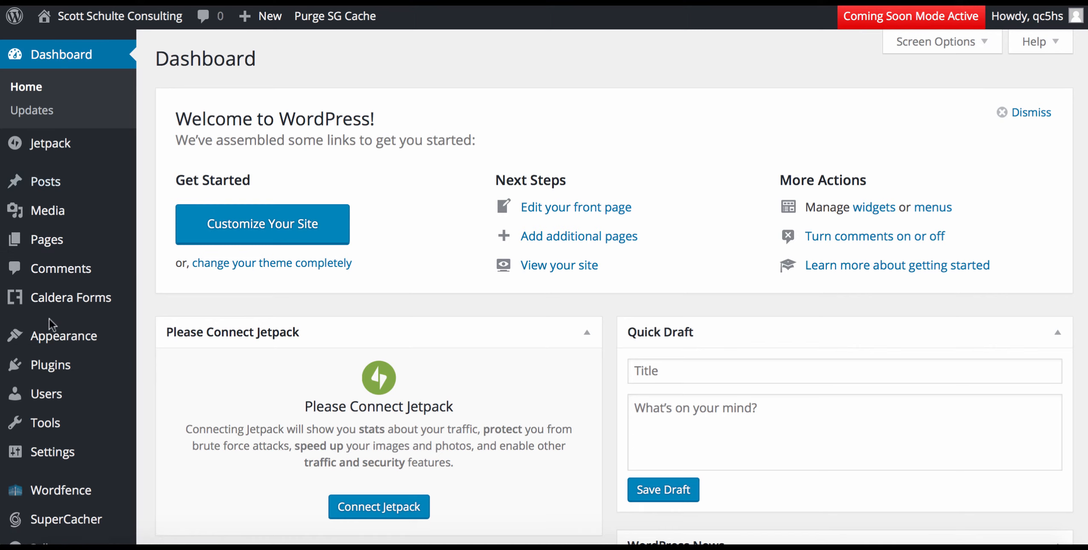
mouse_move(43, 453)
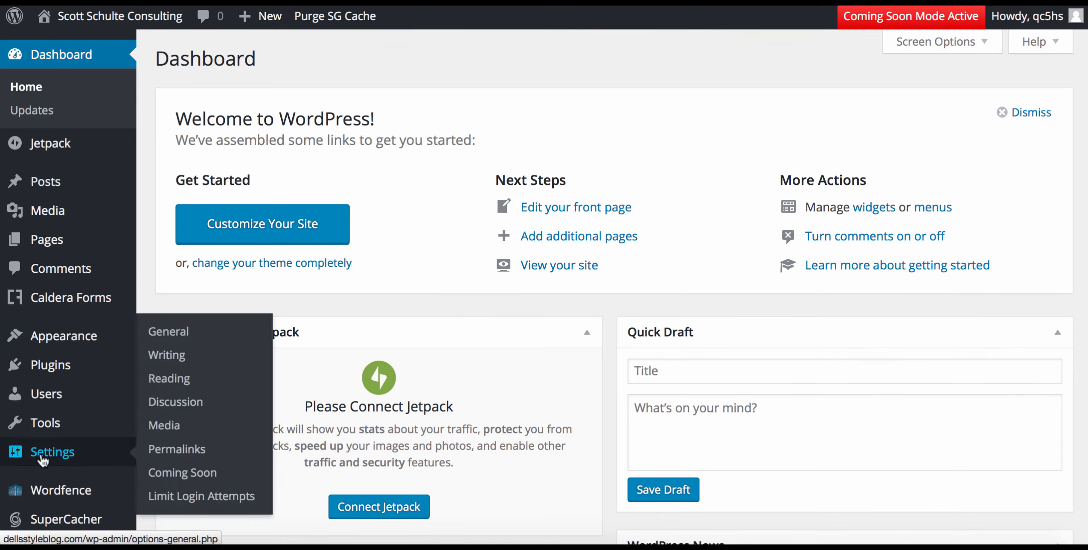
left_click(163, 378)
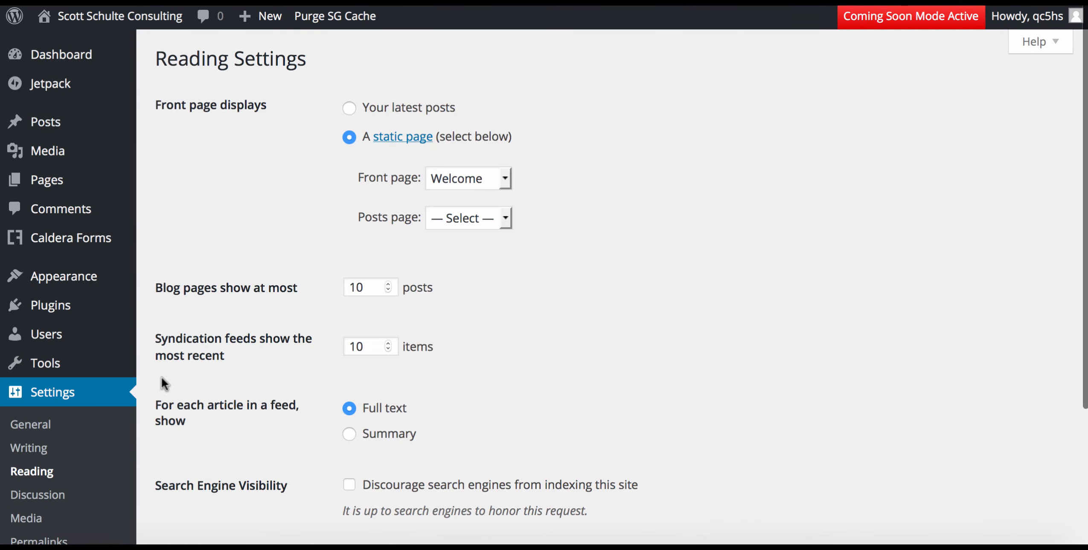
left_click(350, 108)
scroll(318, 213, "down", 1)
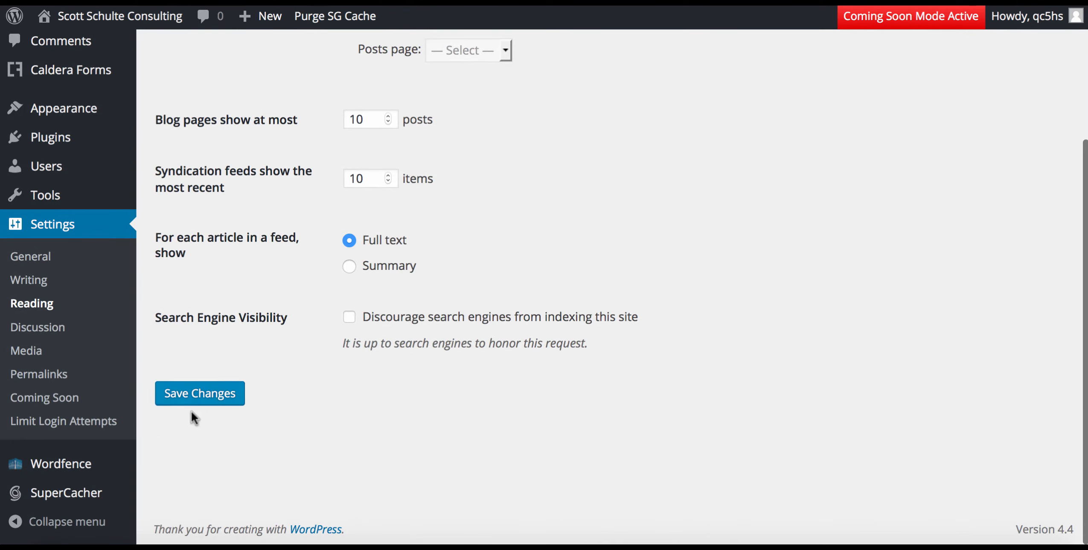
left_click(193, 402)
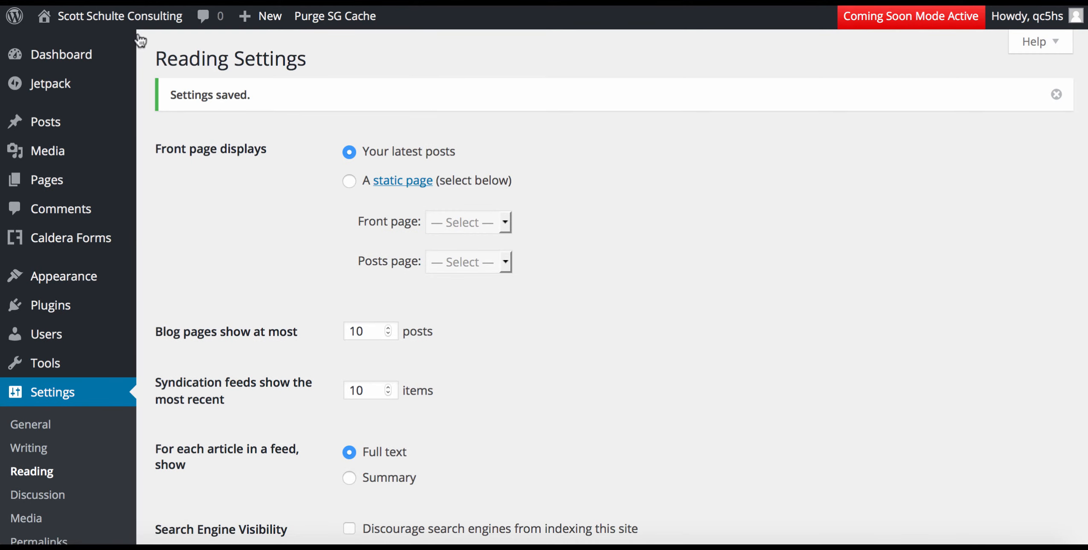
View the live homepage showing the welcome post and sidebar search box.
mouse_move(101, 23)
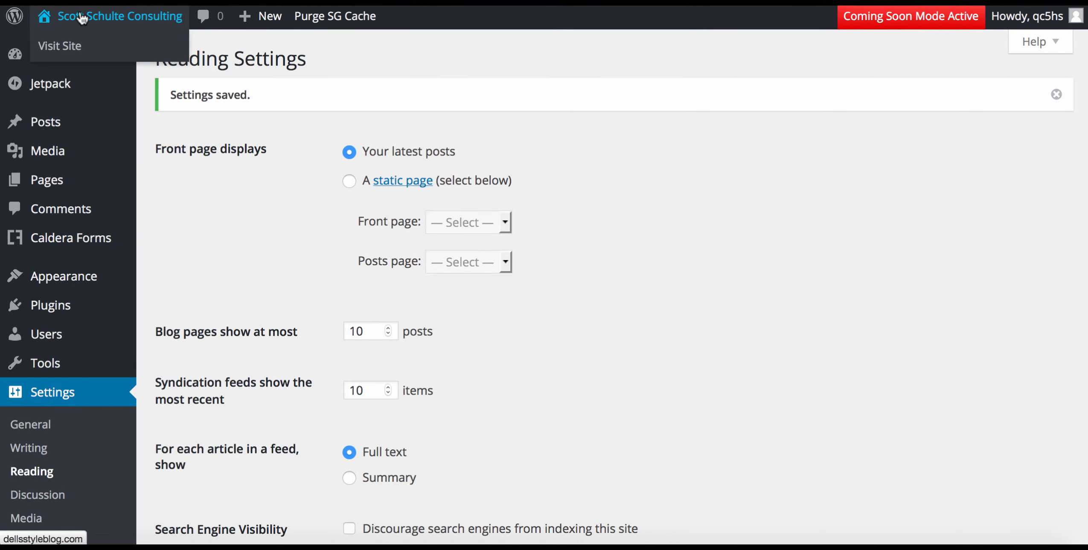
left_click(82, 18)
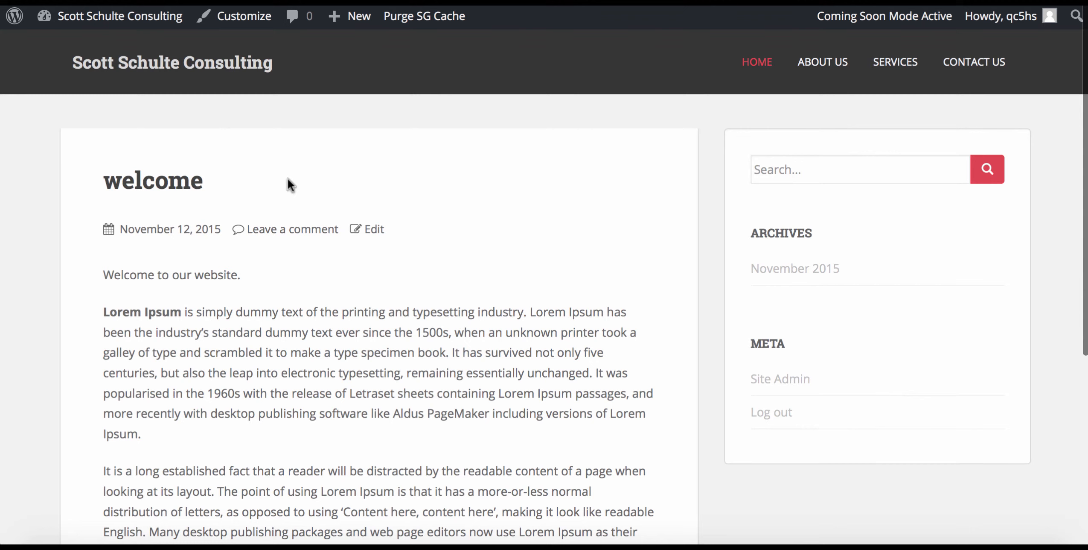
mouse_move(115, 22)
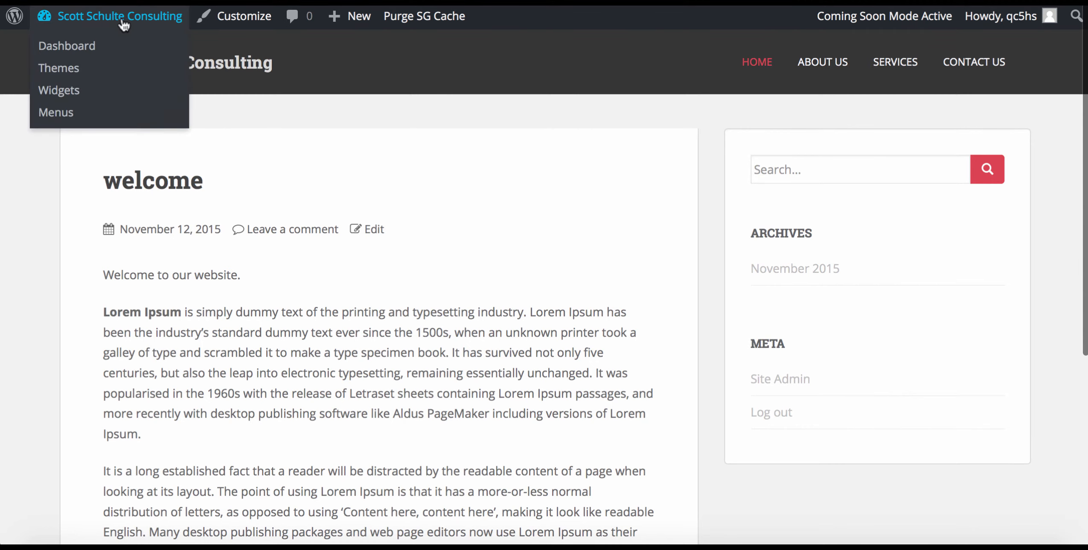
Publish a new post titled 'facebook' with the pasted Lorem Ipsum paragraphs.
left_click(71, 50)
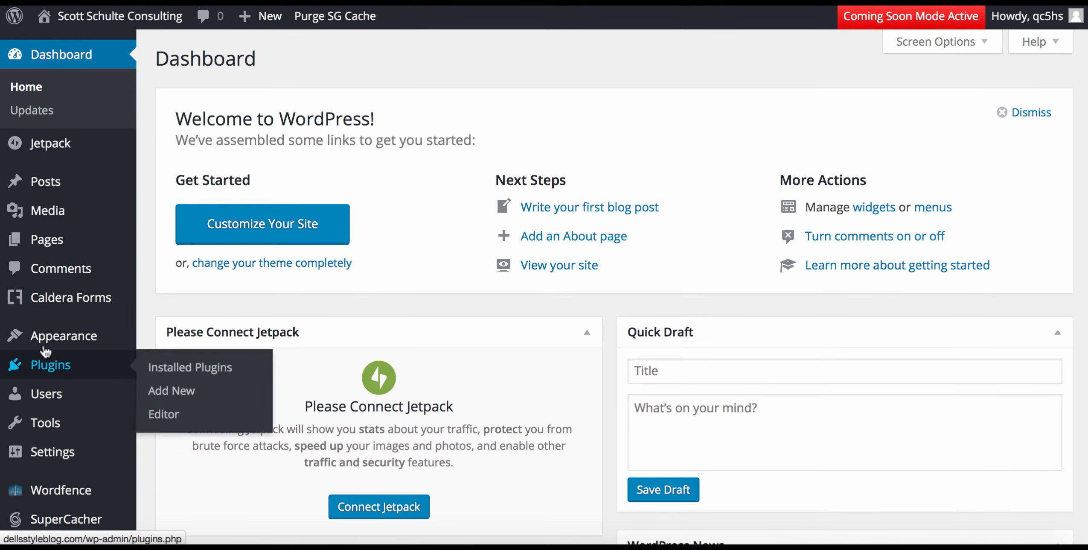
mouse_move(50, 185)
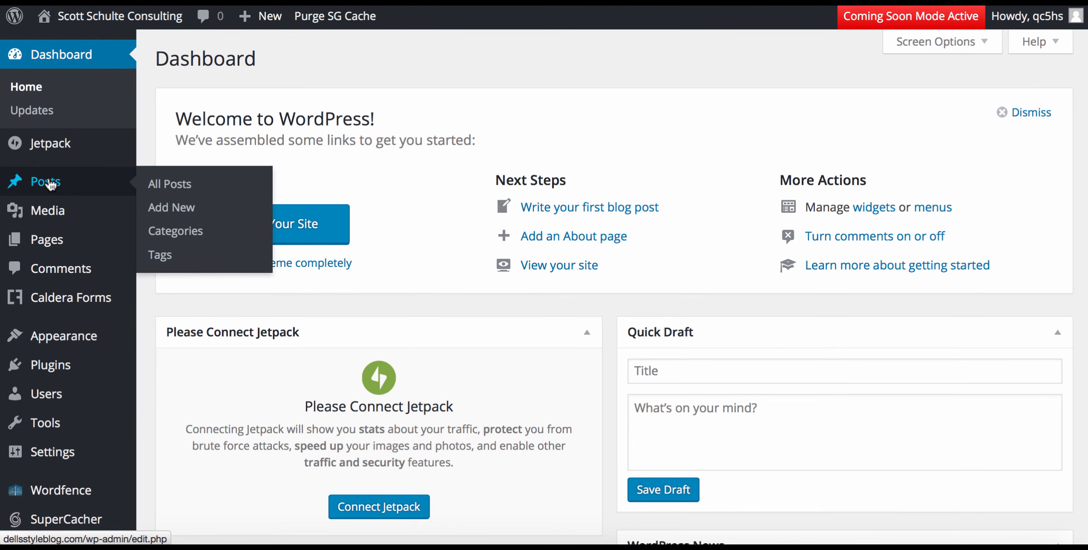
left_click(176, 186)
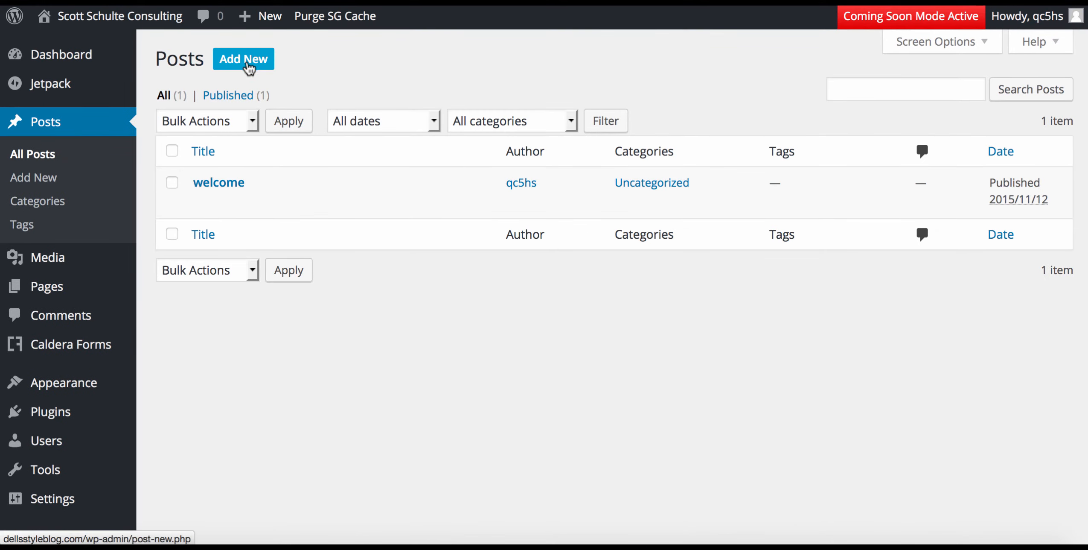
left_click(246, 64)
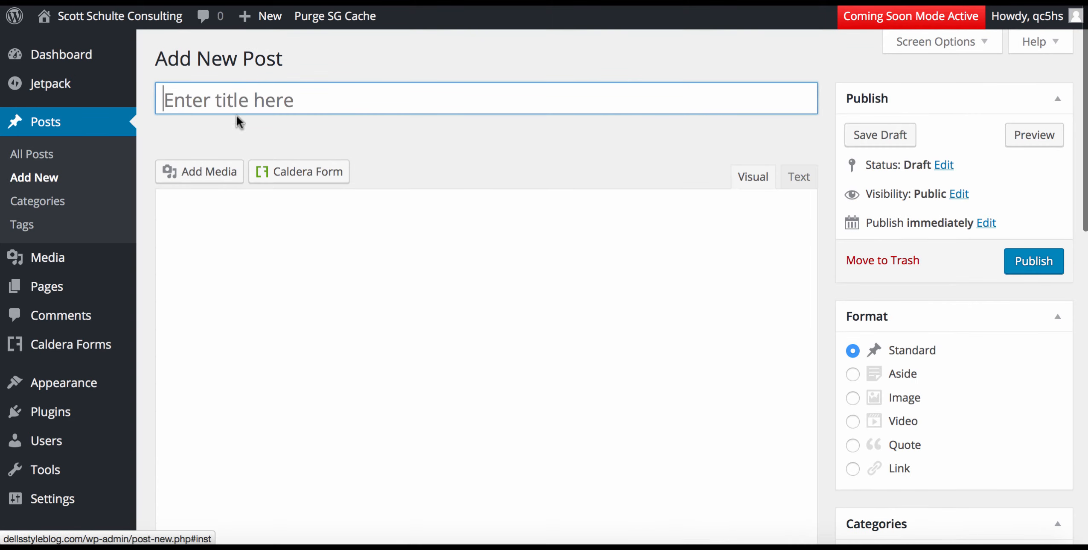
left_click(236, 91)
type("face")
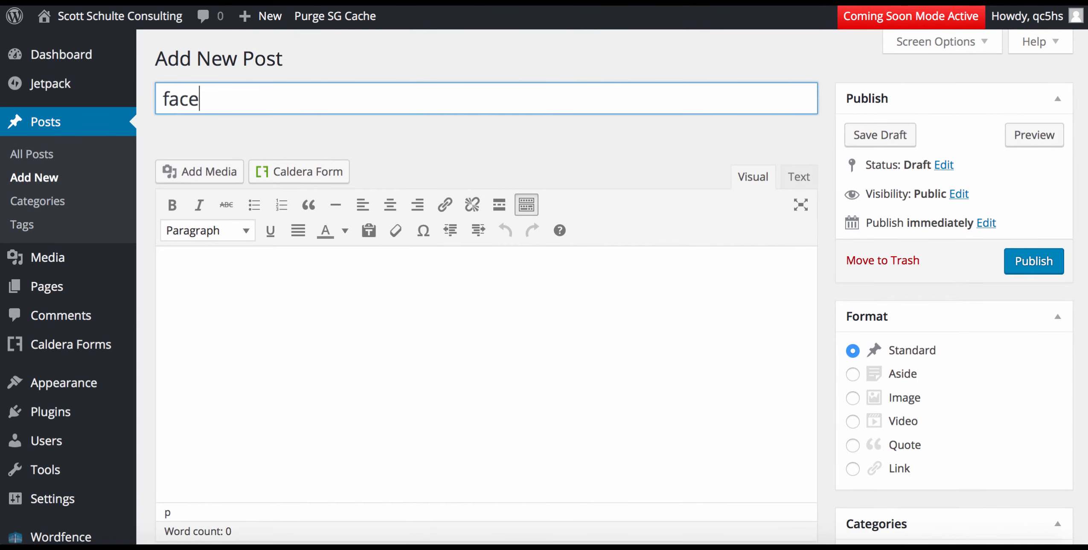
type("book")
left_click(221, 286)
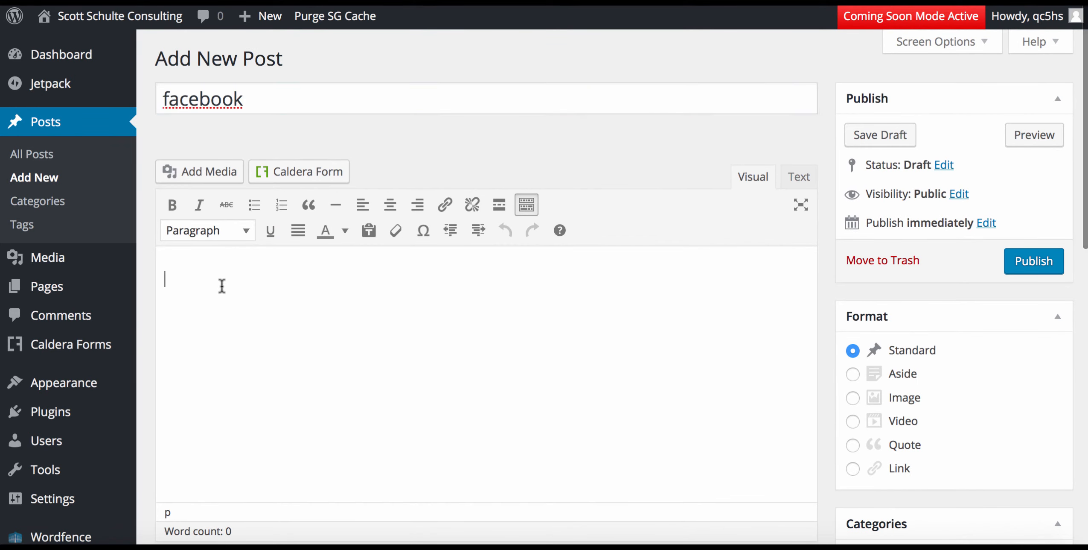
type("Lorem Ipsum is simply dummy text of the printing and typesetting industry. Lorem Ipsum has been the industry's standard dummy text ever since the 1500s, when an unknown printer took a galley of type and scrambled it to make a type specimen book. It has survived not only five centuries, but also the leap into electronic typesetting, remaining essentially unchanged. It was popularised in the 1960s with the release of Letraset sheets containing Lorem Ipsum passages, and more recently with desktop publishing software like Aldus PageMaker including versions of Lorem Ipsum.  It is a long established fact that a reader will be distracted by the readable content of a page when looking at its layout. The point of using Lorem Ipsum is that it has a more-or-less normal distribution of letters, as opposed to using 'Content here, content here', making it look like readable English. Many desktop publishing packages and web page editors now use Lorem Ipsum as their default model text, and a search for 'lorem ipsum' will uncover many web sites still in their infancy. Various versions have evolved over the years, sometimes by accident, sometimes on purpose (injected humour and the like).")
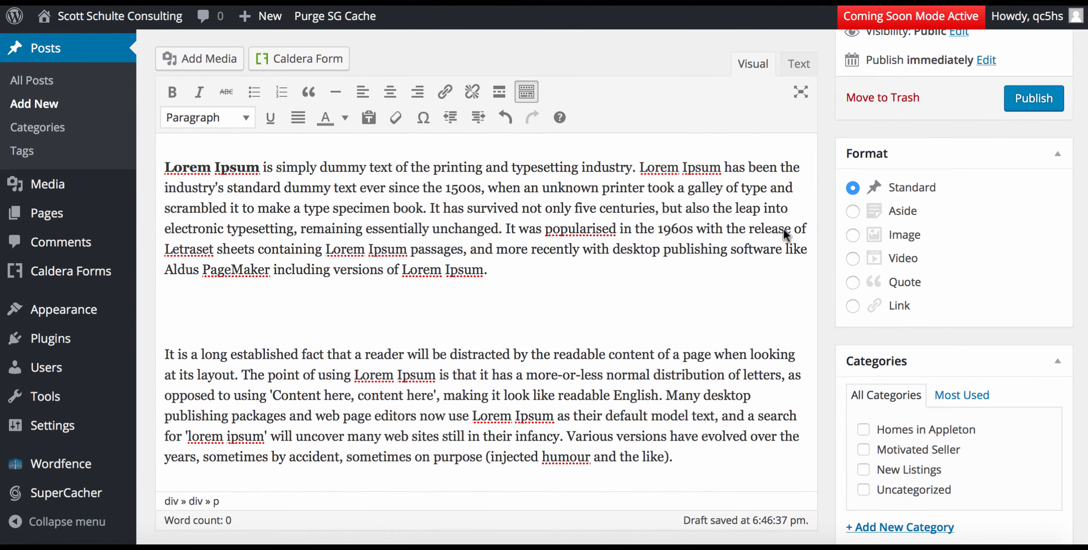
left_click(1033, 98)
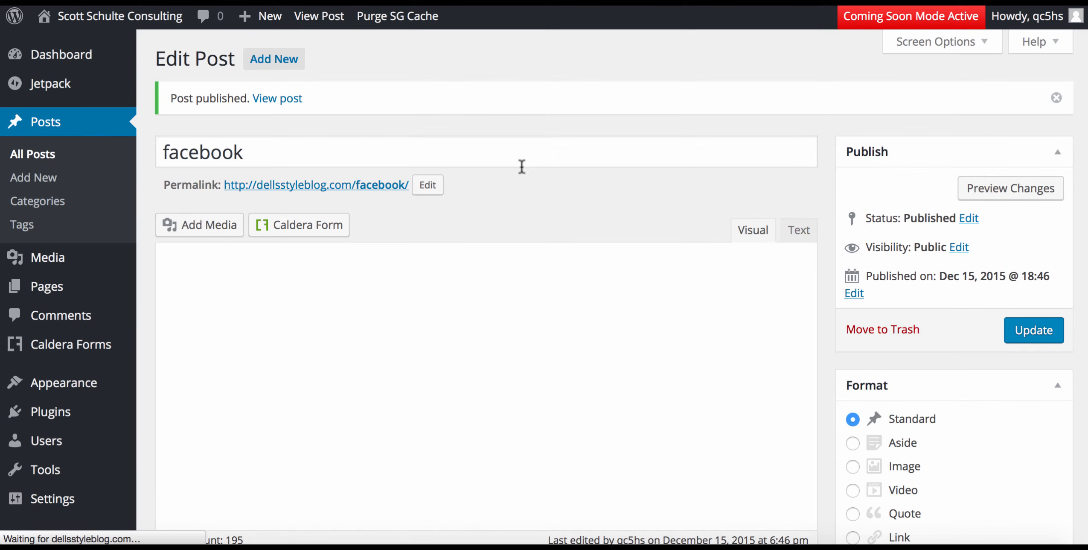
Publish a second post titled 'Instagram' with the same Lorem Ipsum text.
left_click(275, 59)
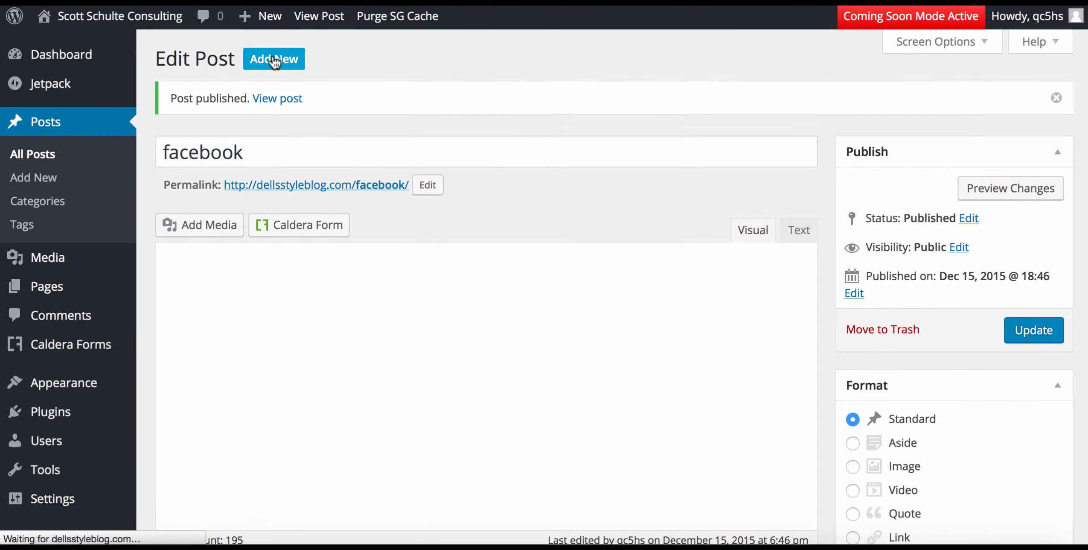
type("Instagram")
left_click(284, 303)
type("Lorem Ipsum is simply dummy text of the printing and typesetting industry. Lorem Ipsum has been the industry's standard dummy text ever since the 1500s, when an unknown printer took a galley of type and scrambled it to make a type specimen book. It has survived not only five centuries, but also the leap into electronic typesetting, remaining essentially unchanged. It was popularised in the 1960s with the release of Letraset sheets containing Lorem Ipsum passages, and more recently with desktop publishing software like Aldus PageMaker including versions of Lorem Ipsum.  It is a long established fact that a reader will be distracted by the readable content of a page when looking at its layout. The point of using Lorem Ipsum is that it has a more-or-less normal distribution of letters, as opposed to using 'Content here, content here', making it look like readable English. Many desktop publishing packages and web page editors now use Lorem Ipsum as their default model text, and a search for 'lorem ipsum' will uncover many web sites still in their infancy. Various versions have evolved over the years, sometimes by accident, sometimes on purpose (injected humour and the like).")
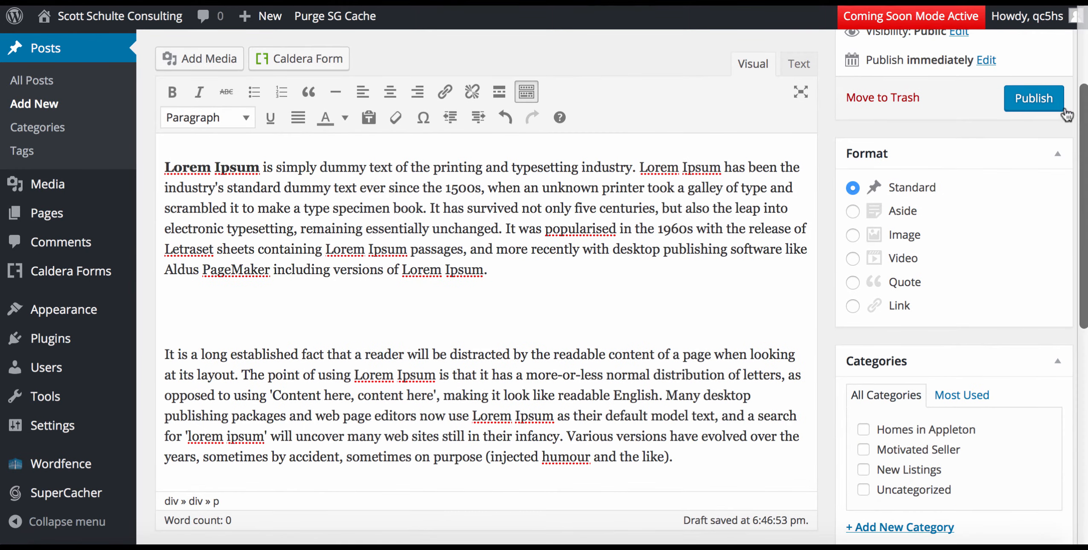
left_click(1035, 98)
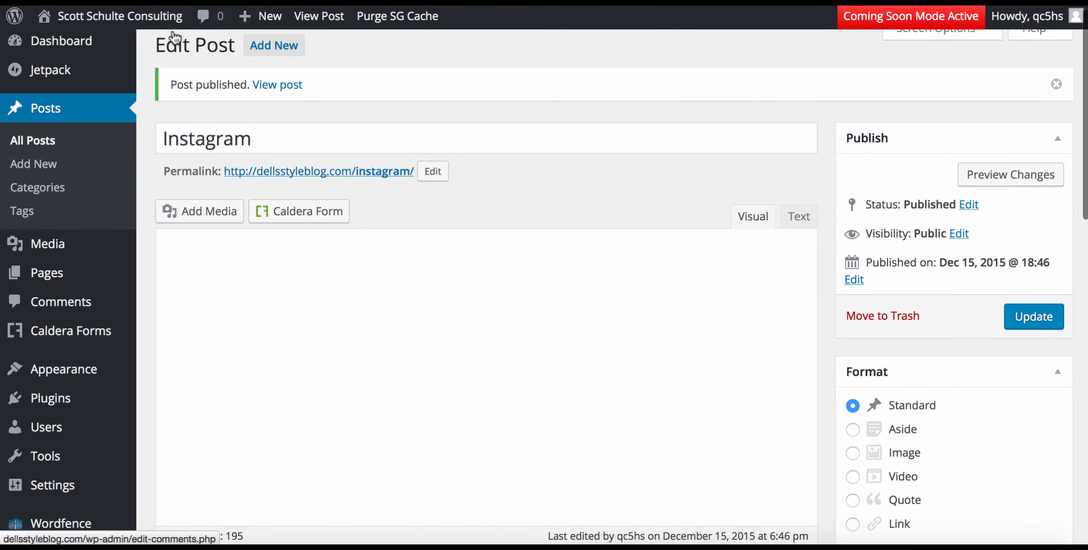
Scroll through the Instagram, facebook and welcome posts on the live site.
left_click(155, 17)
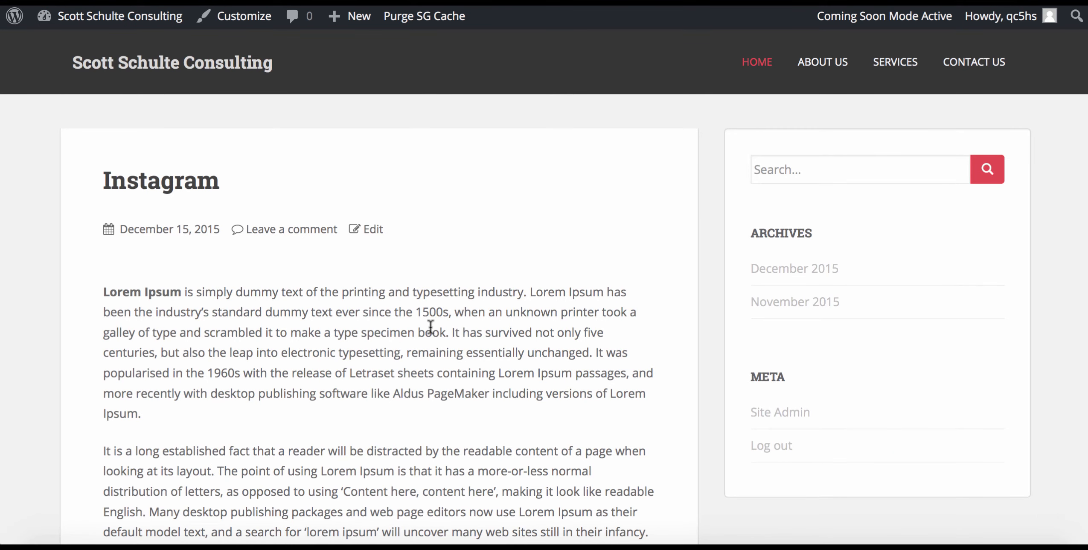
scroll(430, 327, "down", 2)
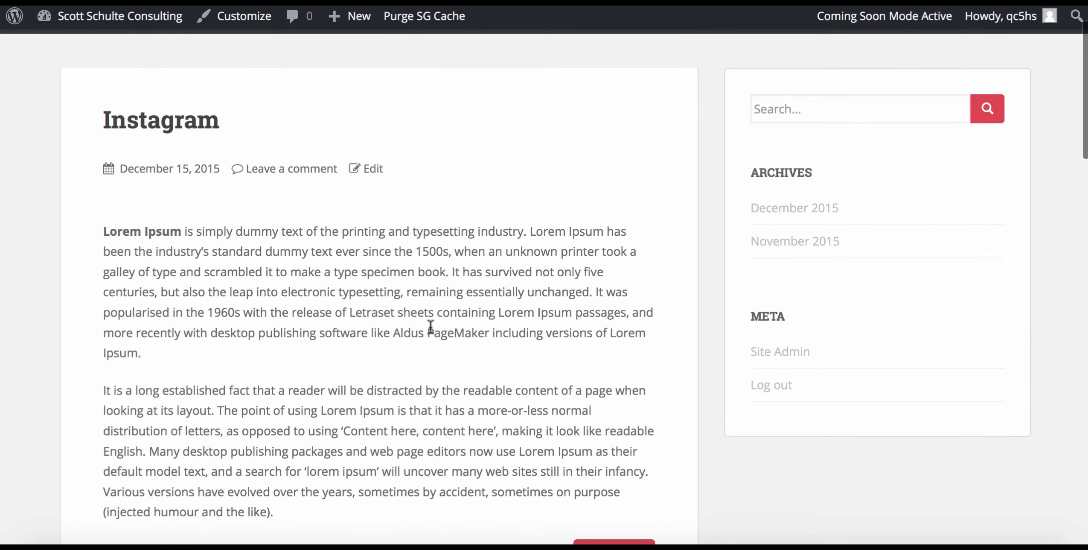
scroll(431, 326, "down", 10)
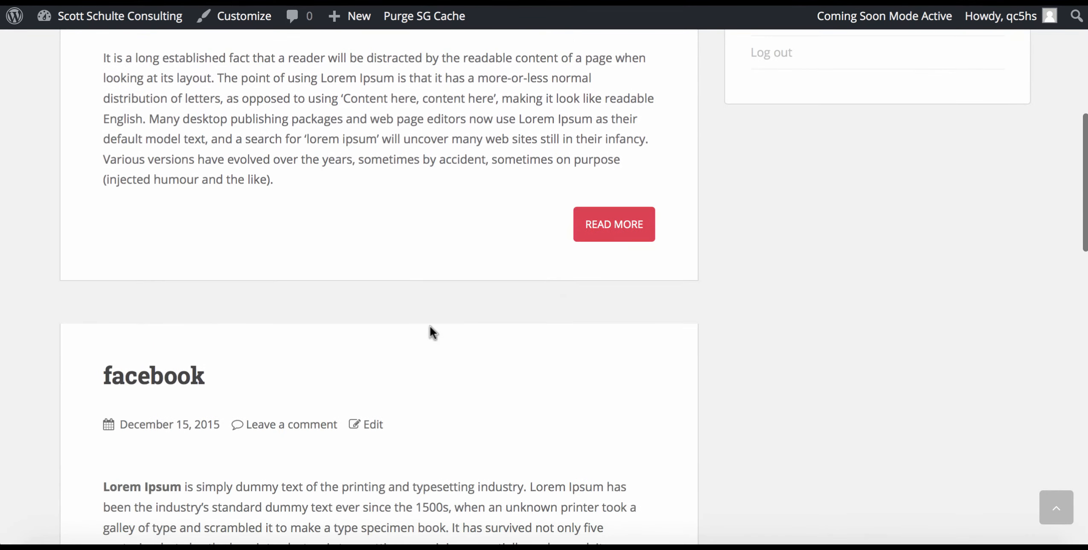
scroll(430, 327, "down", 12)
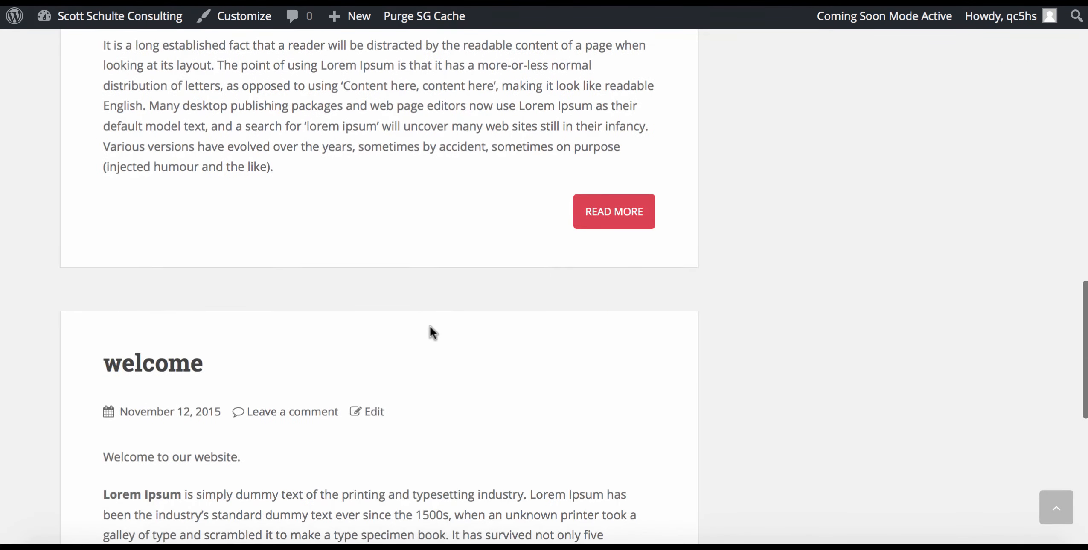
scroll(429, 325, "up", 20)
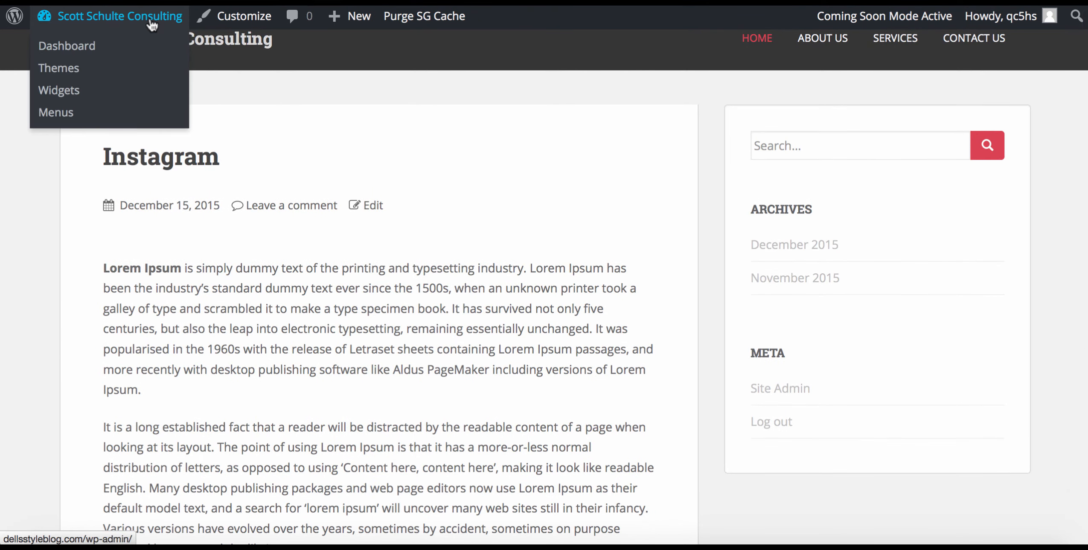
Go back to the admin Dashboard from the site-name dropdown.
left_click(151, 25)
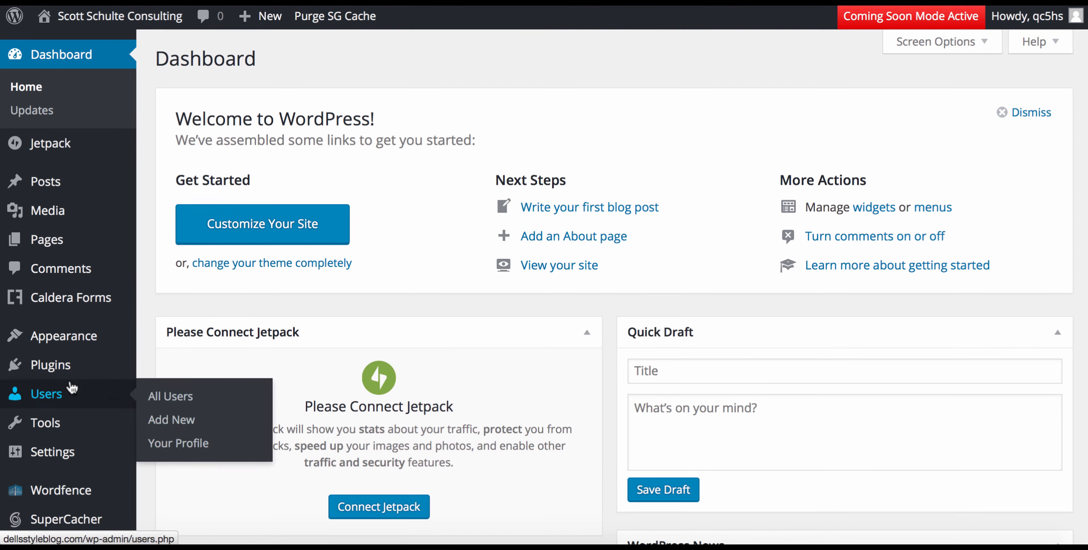
mouse_move(62, 465)
scroll(64, 468, "down", 3)
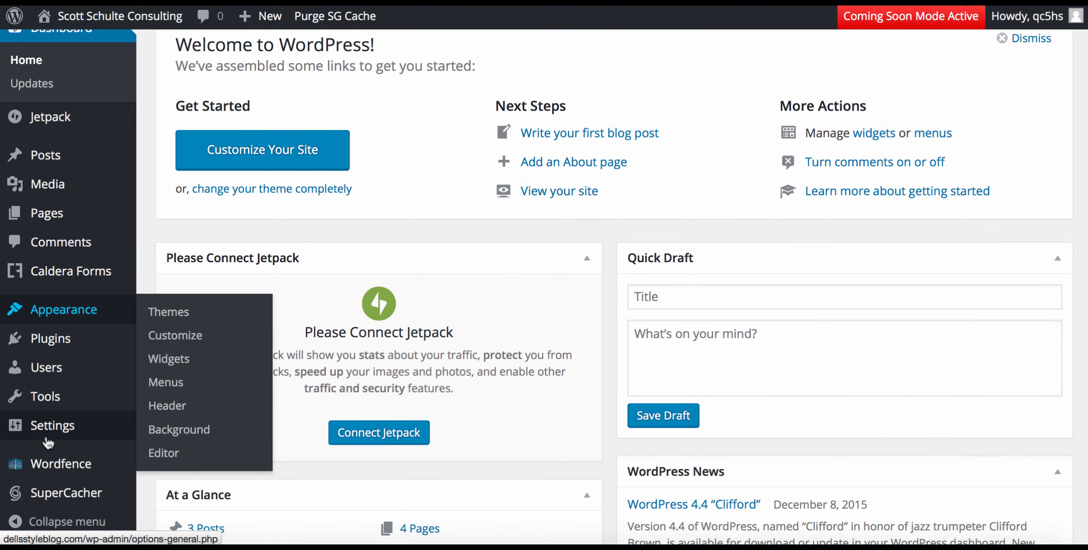
In Reading settings, choose 'A static page' with Welcome as front page and save.
mouse_move(46, 425)
left_click(169, 378)
left_click(349, 137)
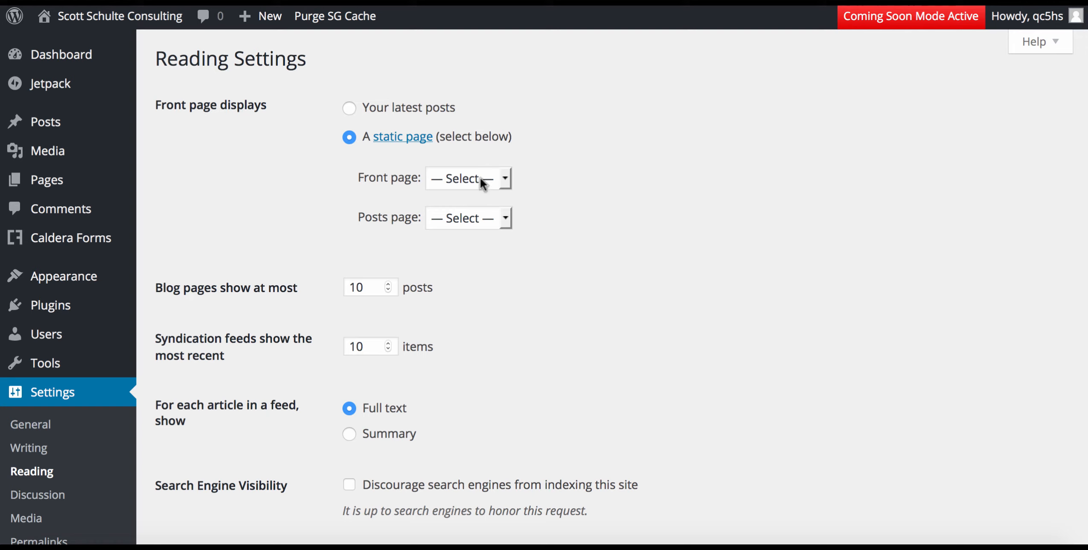
left_click(480, 182)
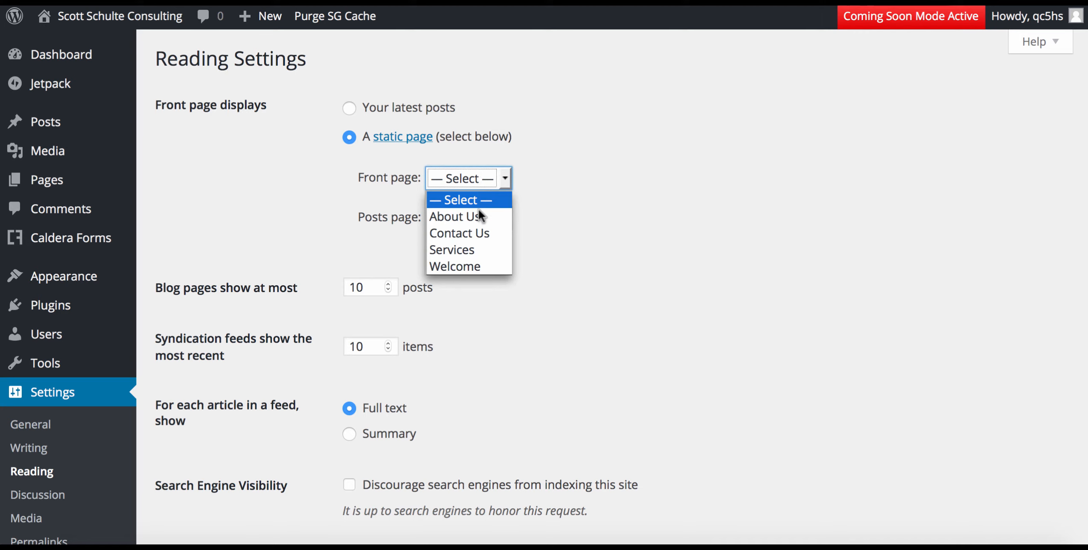
left_click(469, 267)
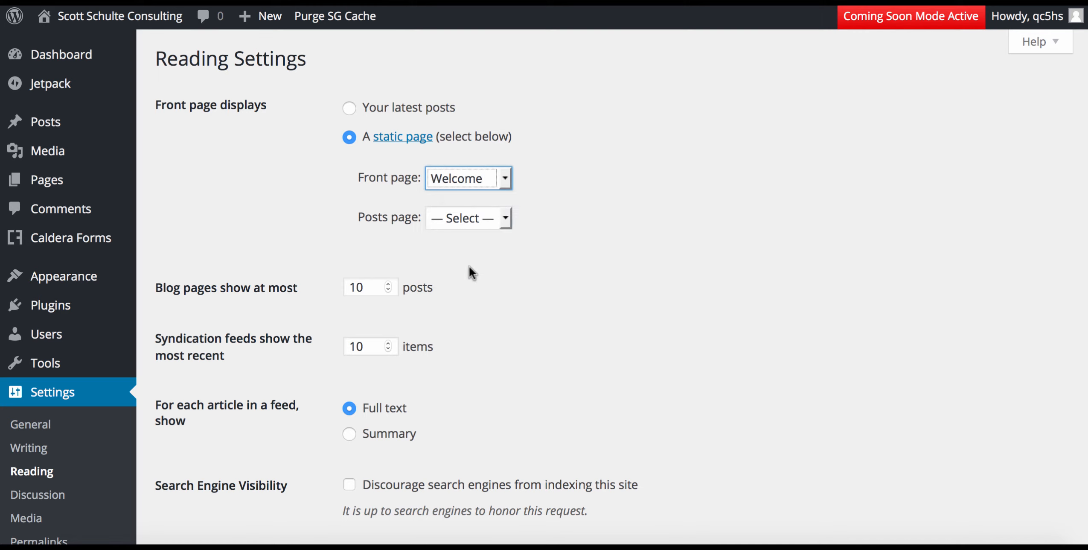
left_click(503, 278)
scroll(503, 279, "down", 5)
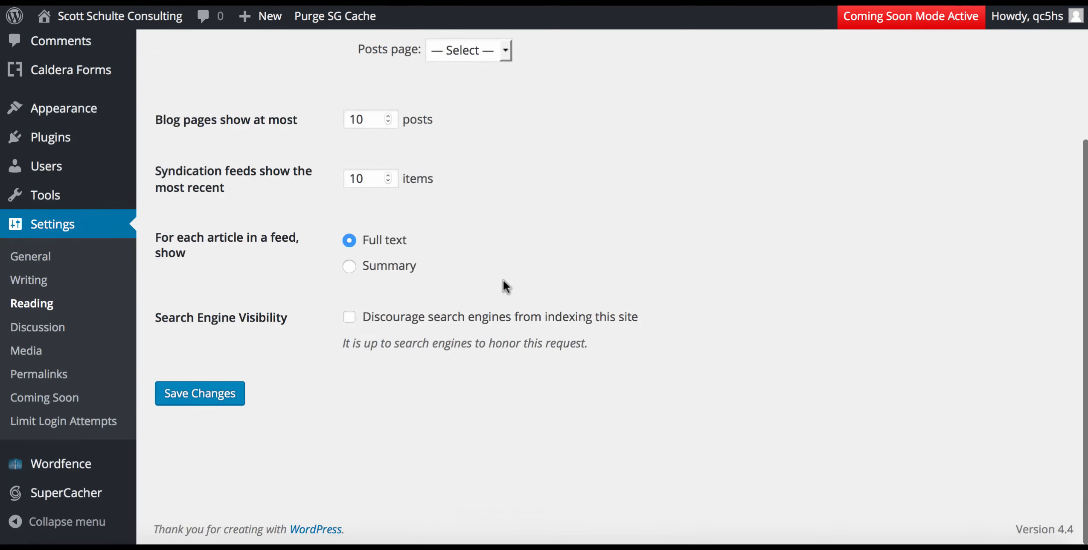
left_click(229, 400)
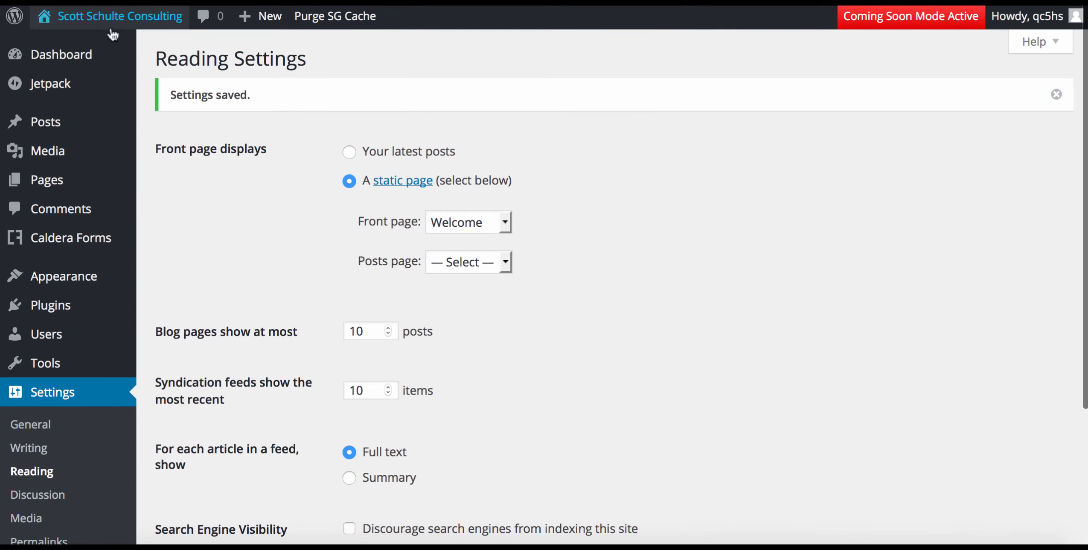
Browse the live Welcome front page and the December 2015 posts archive.
left_click(100, 20)
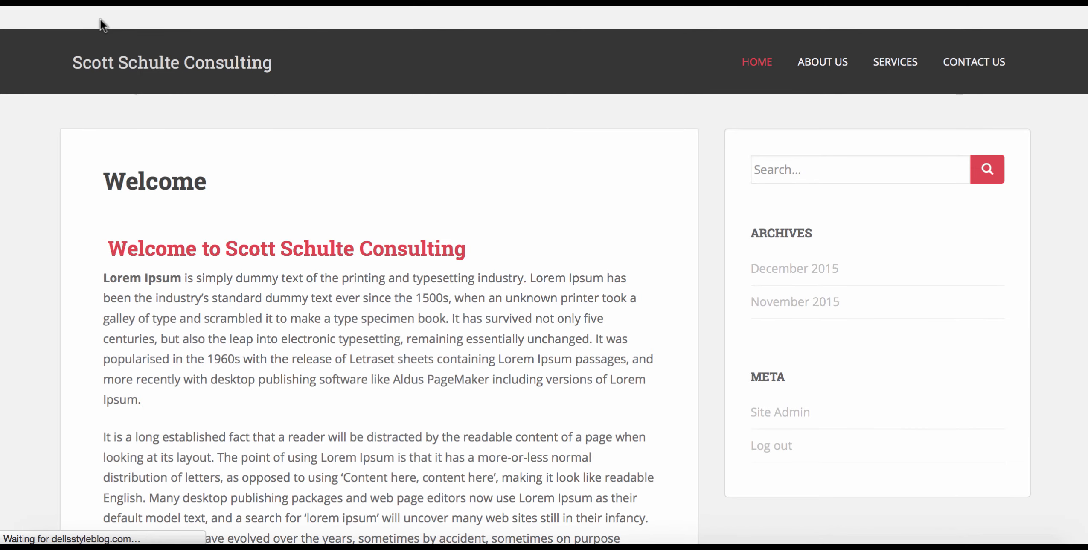
scroll(225, 248, "down", 4)
scroll(224, 248, "up", 4)
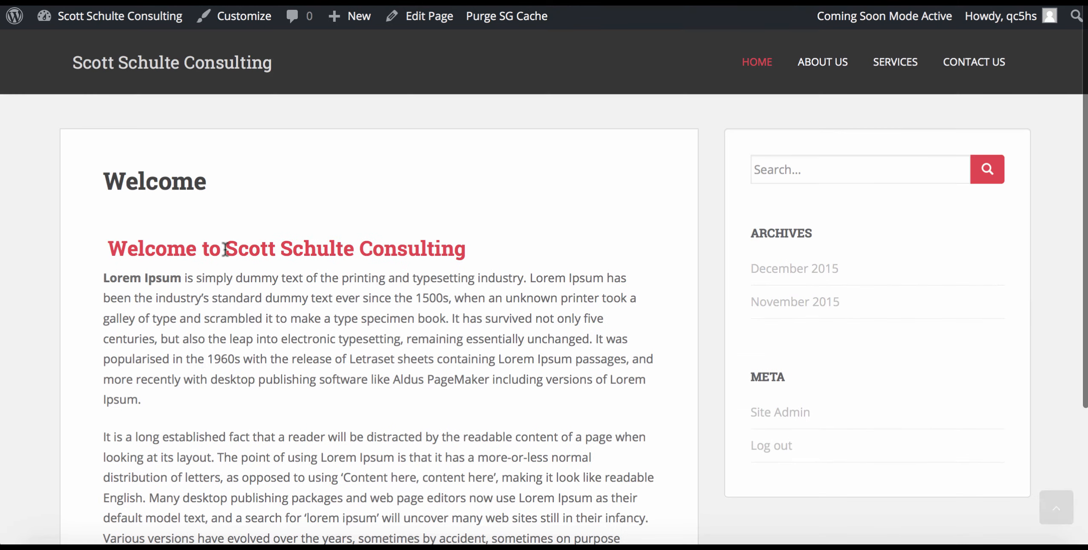
left_click(796, 275)
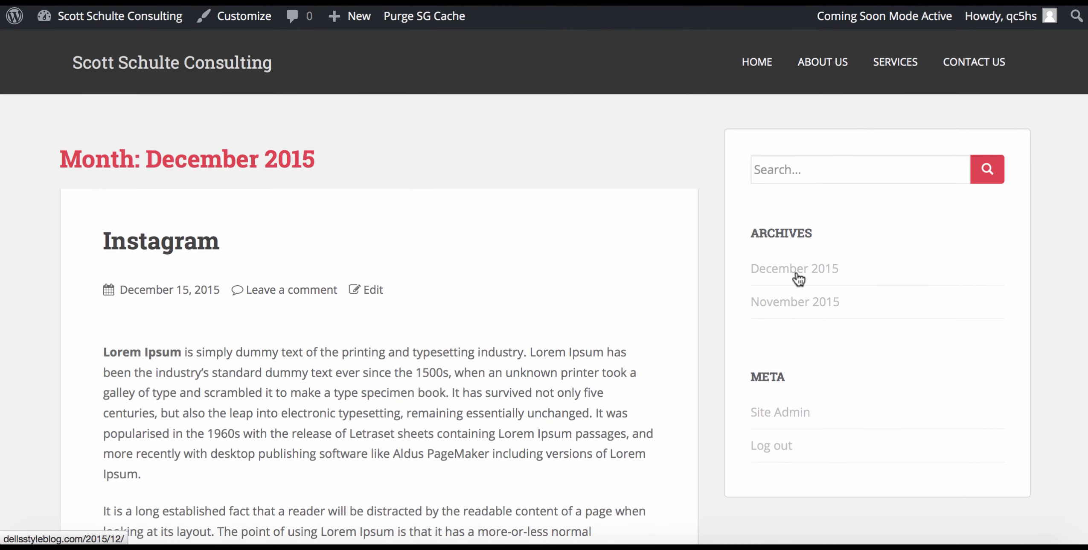
scroll(799, 277, "down", 12)
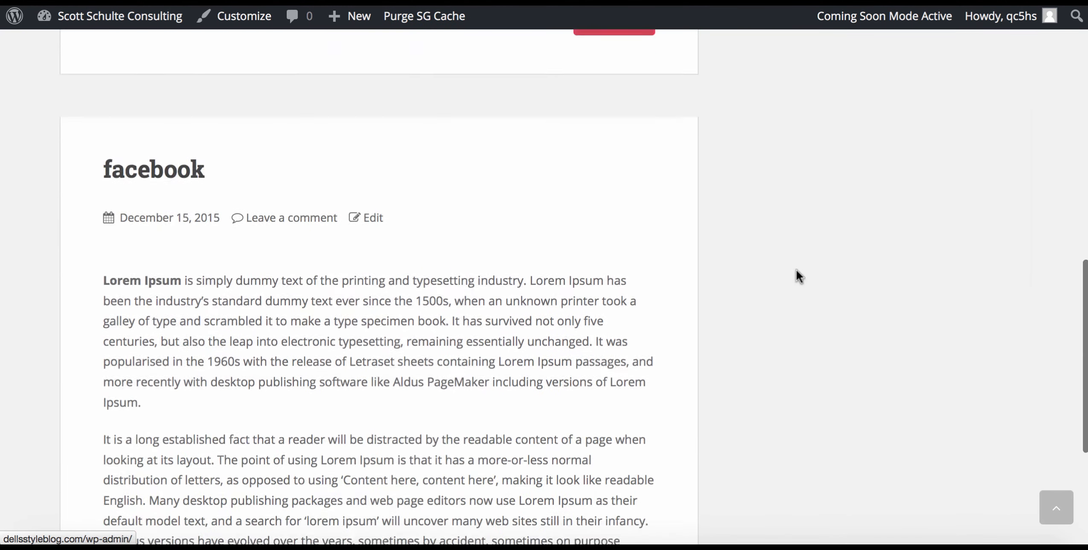
scroll(798, 276, "up", 12)
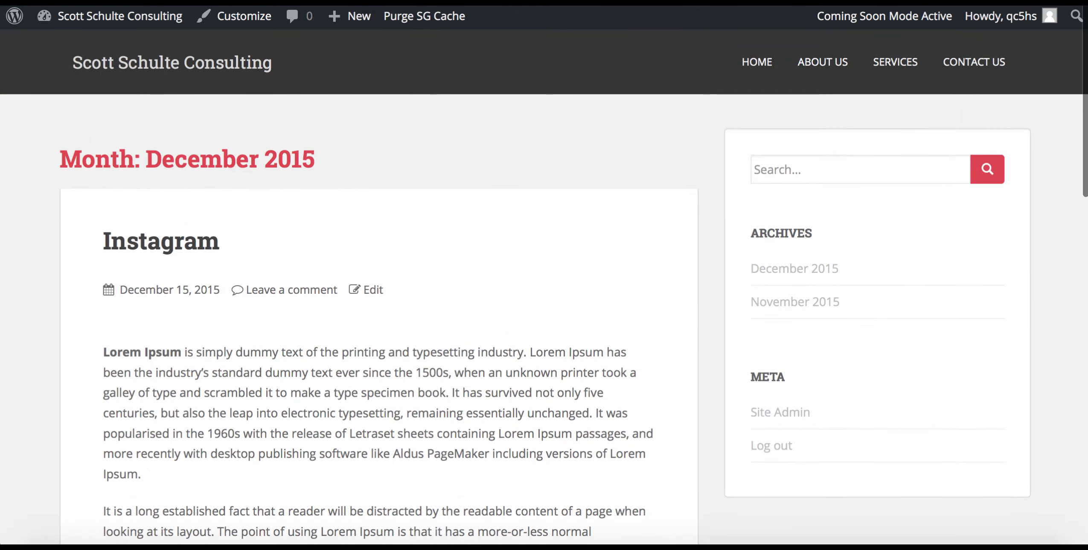
Return to the admin Dashboard.
mouse_move(81, 22)
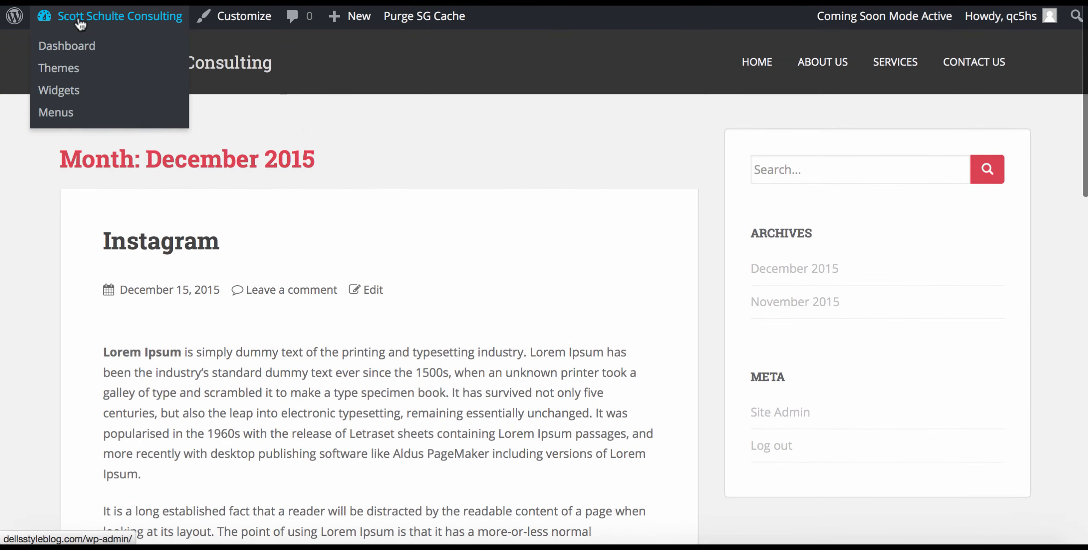
left_click(62, 51)
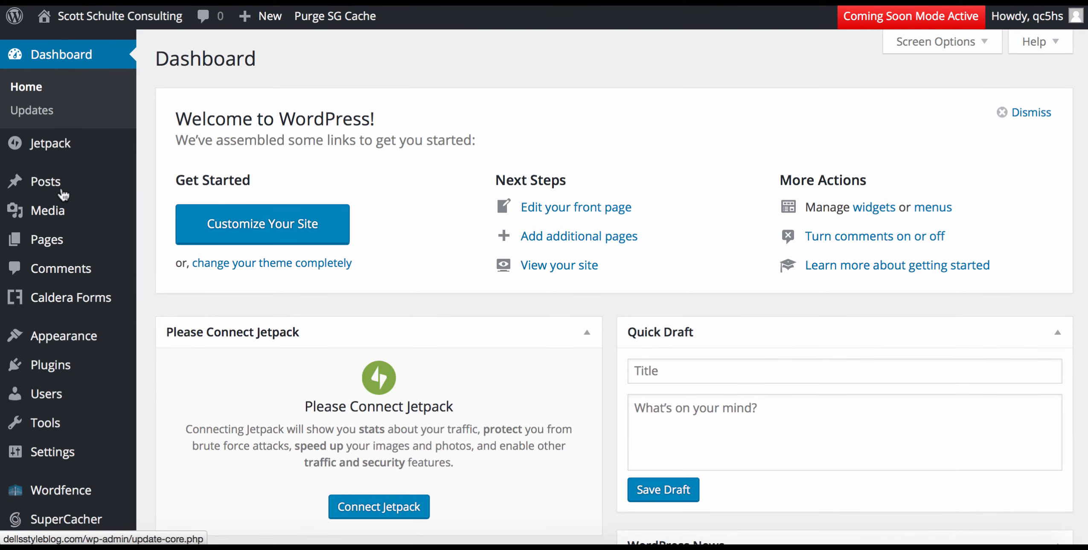
scroll(54, 287, "down", 3)
Add a new post category named 'Blog'.
mouse_move(55, 158)
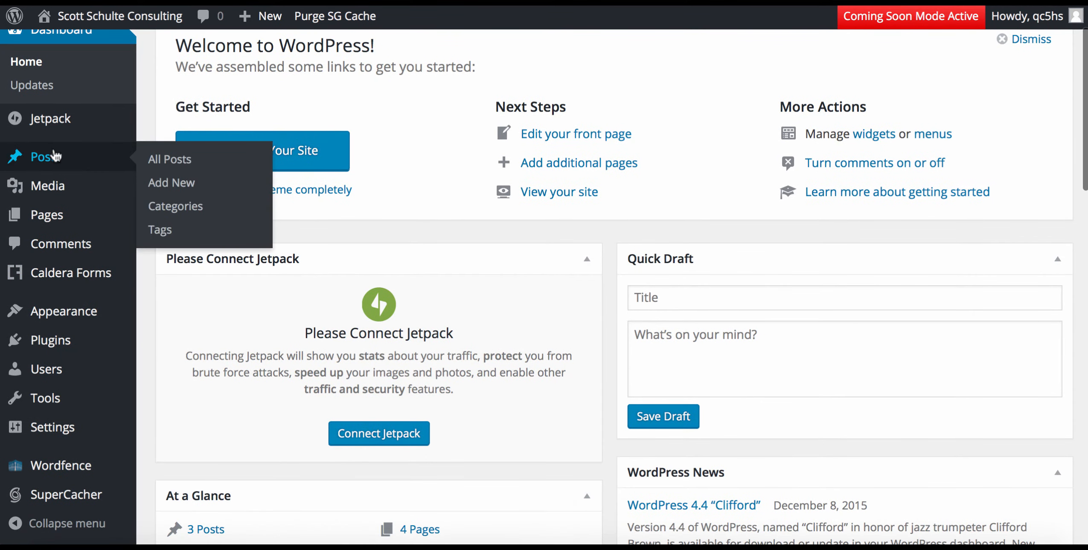
left_click(184, 207)
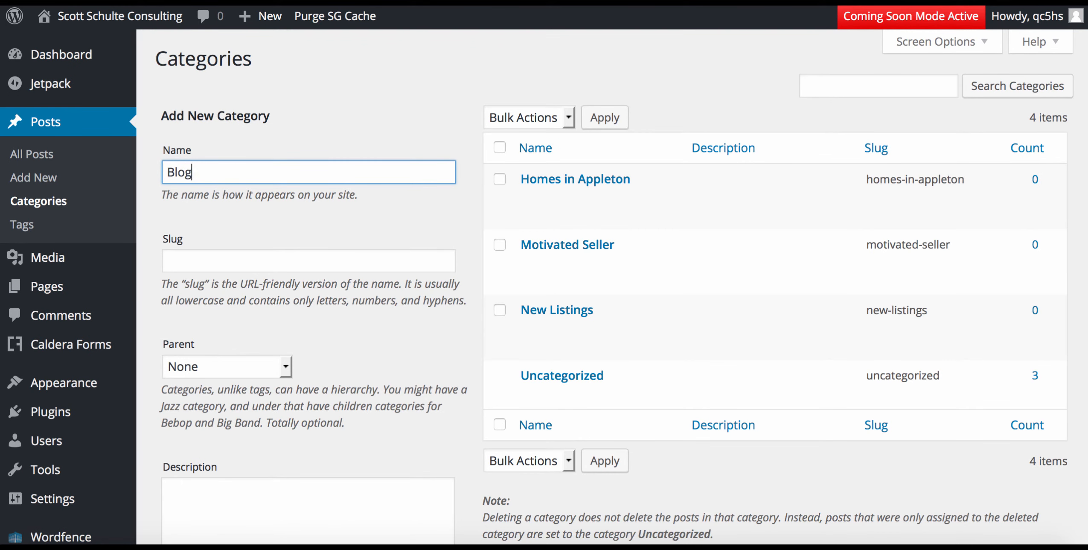
scroll(314, 291, "down", 3)
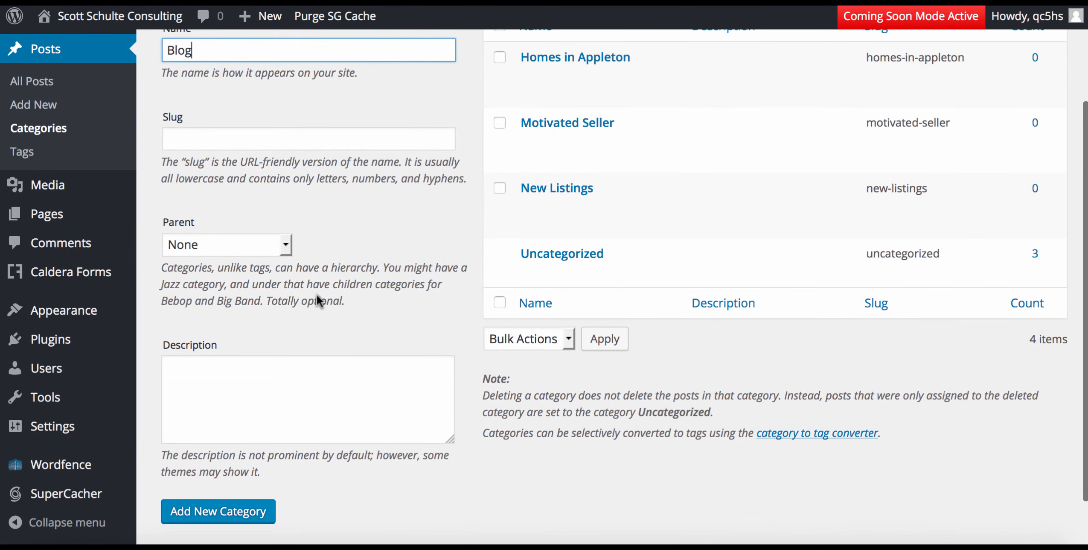
left_click(235, 517)
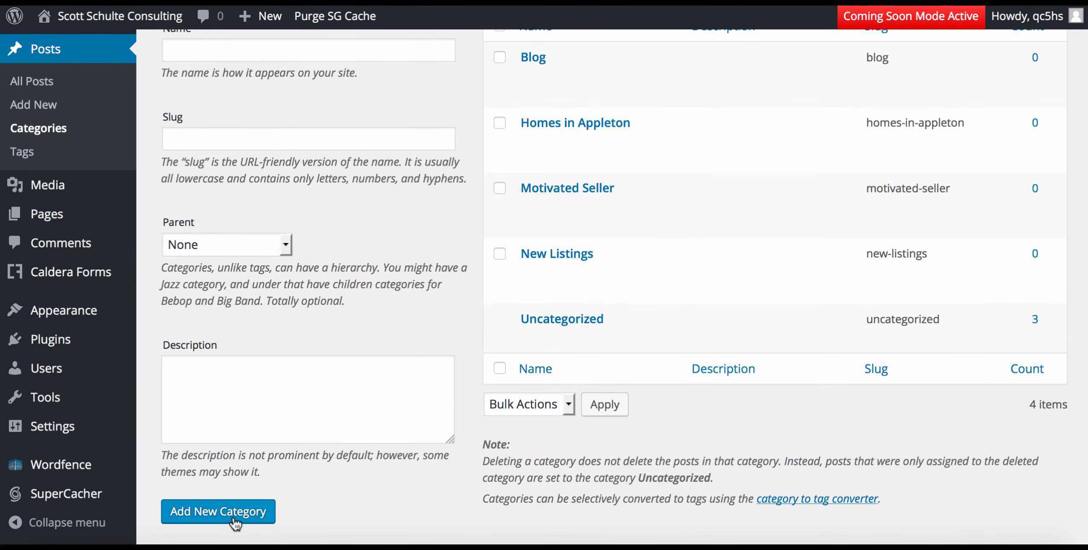
scroll(235, 517, "up", 3)
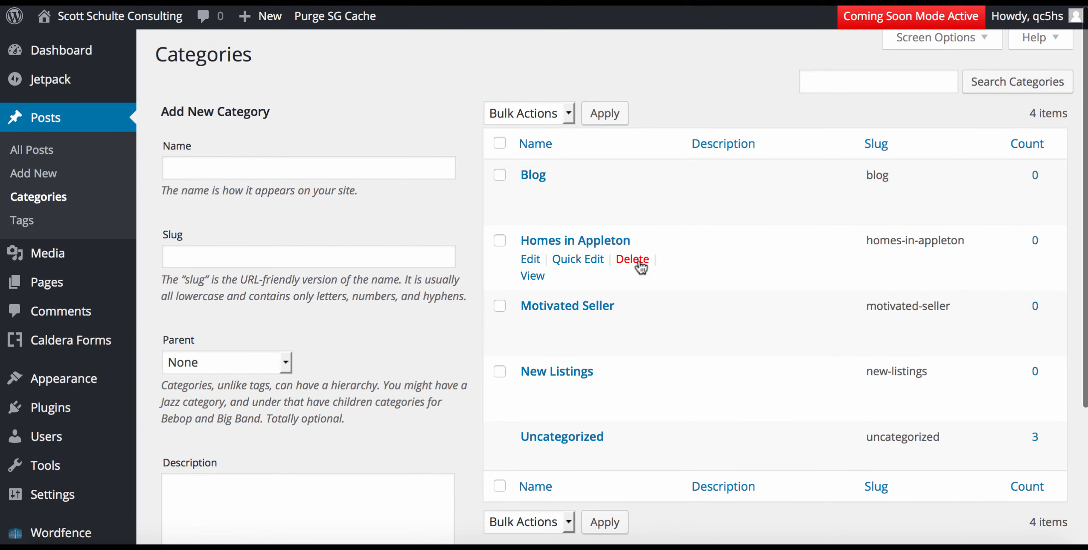
Delete the Homes in Appleton, New Listings and Motivated Seller categories.
left_click(636, 259)
left_click(617, 242)
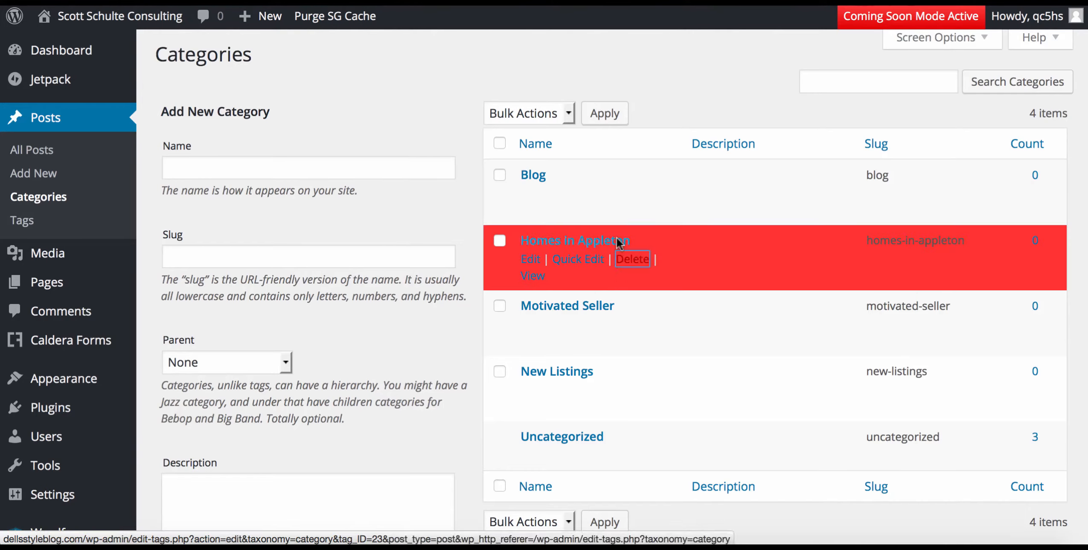
left_click(631, 324)
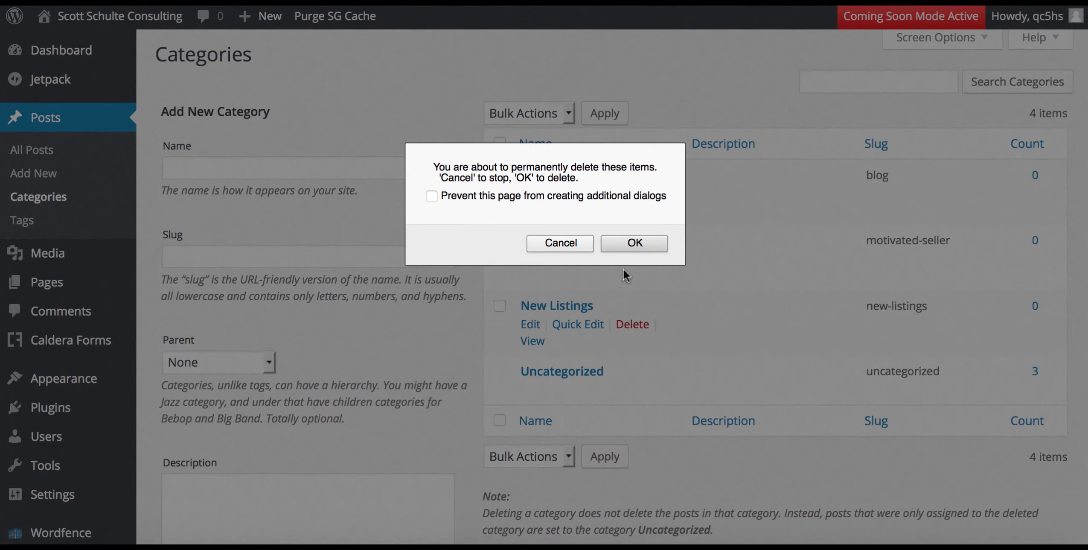
left_click(628, 241)
left_click(634, 260)
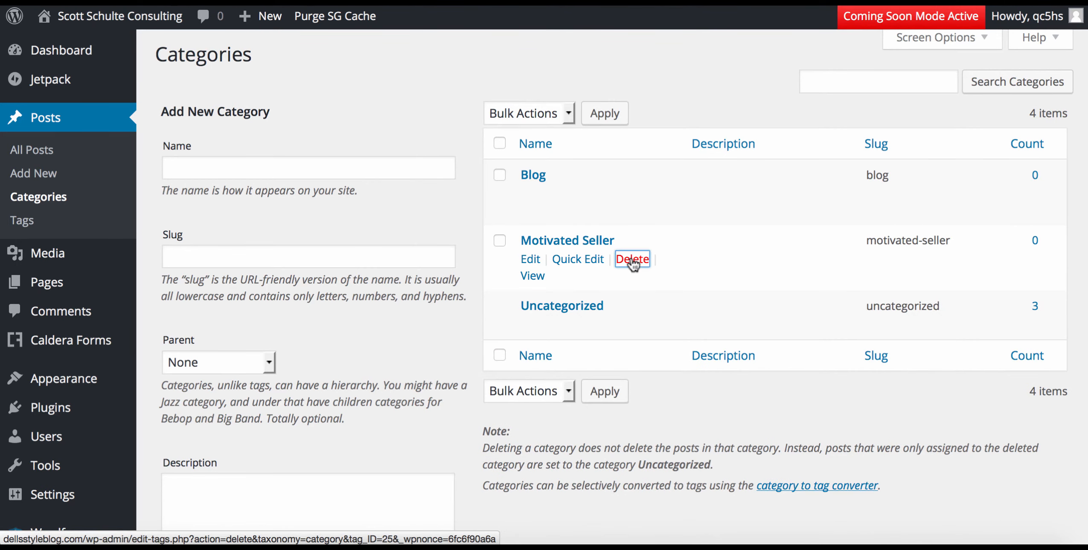
left_click(634, 311)
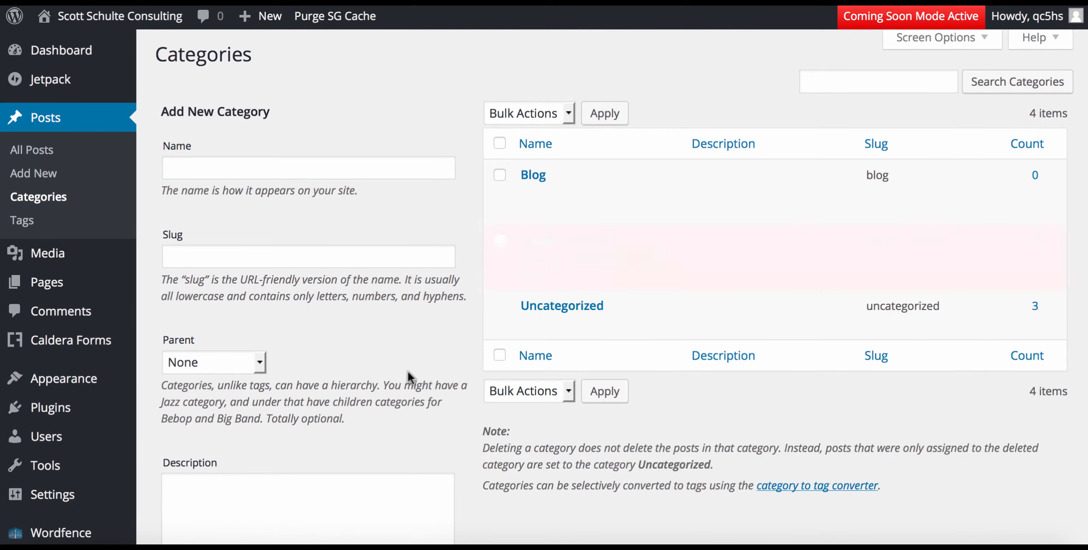
mouse_move(123, 25)
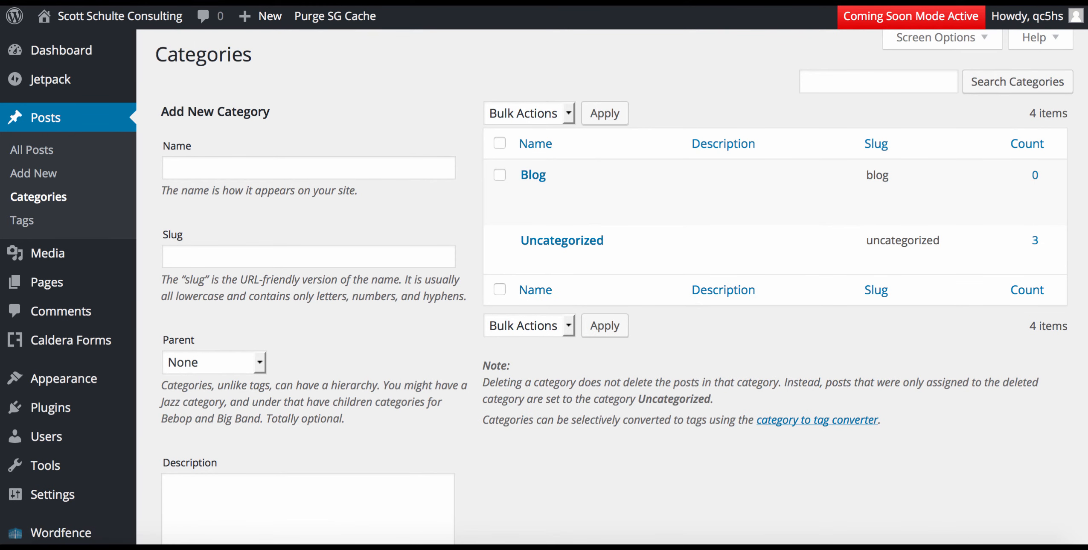
Quick Edit the Instagram post to file it under Blog instead of Uncategorized.
left_click(36, 161)
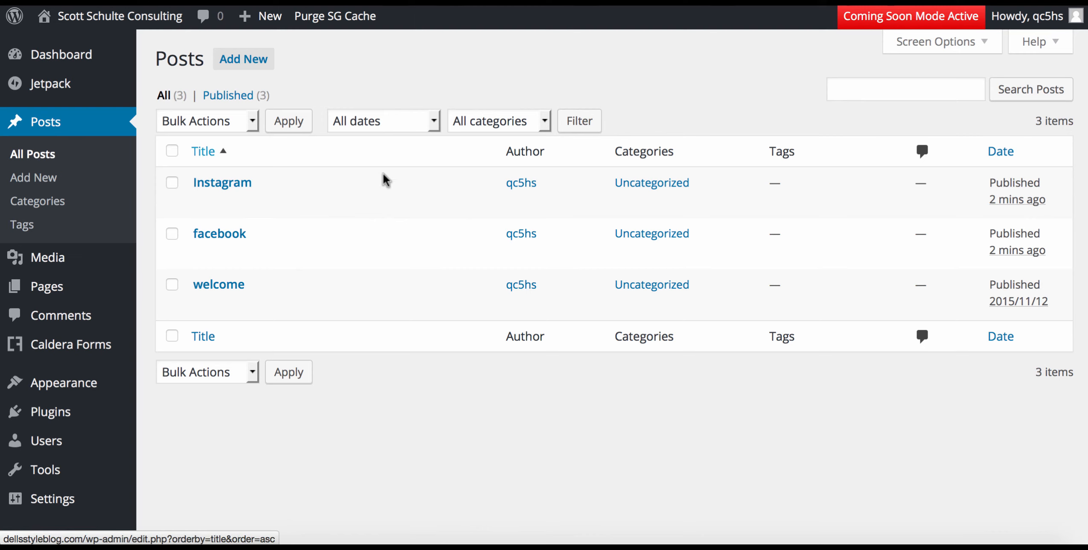
mouse_move(245, 184)
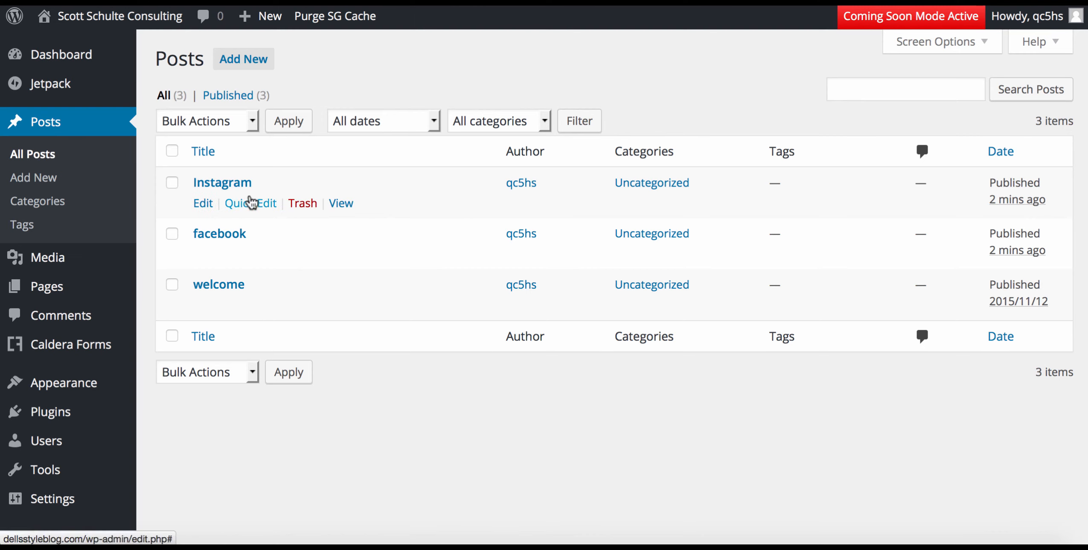
left_click(250, 203)
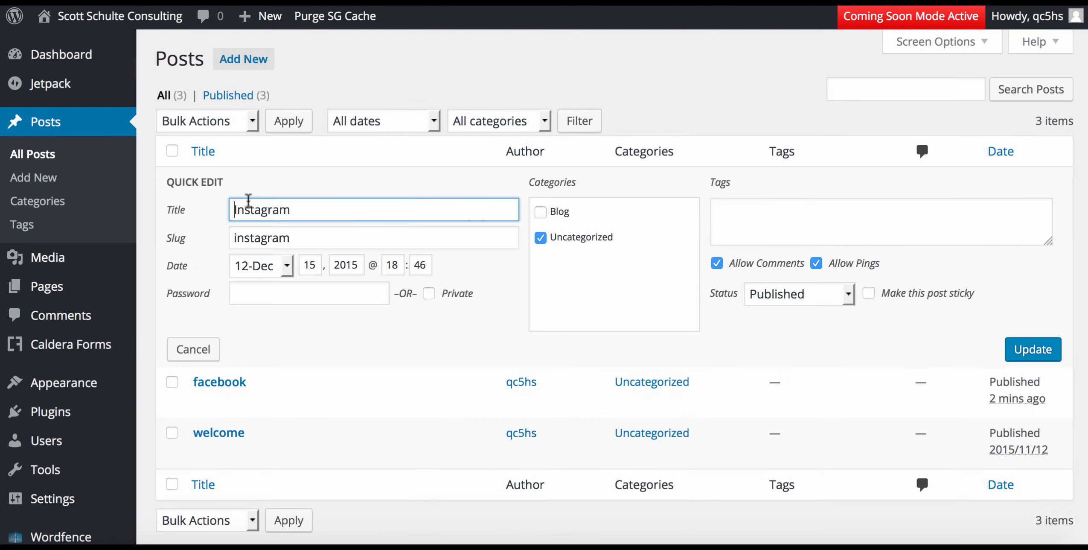
left_click(540, 212)
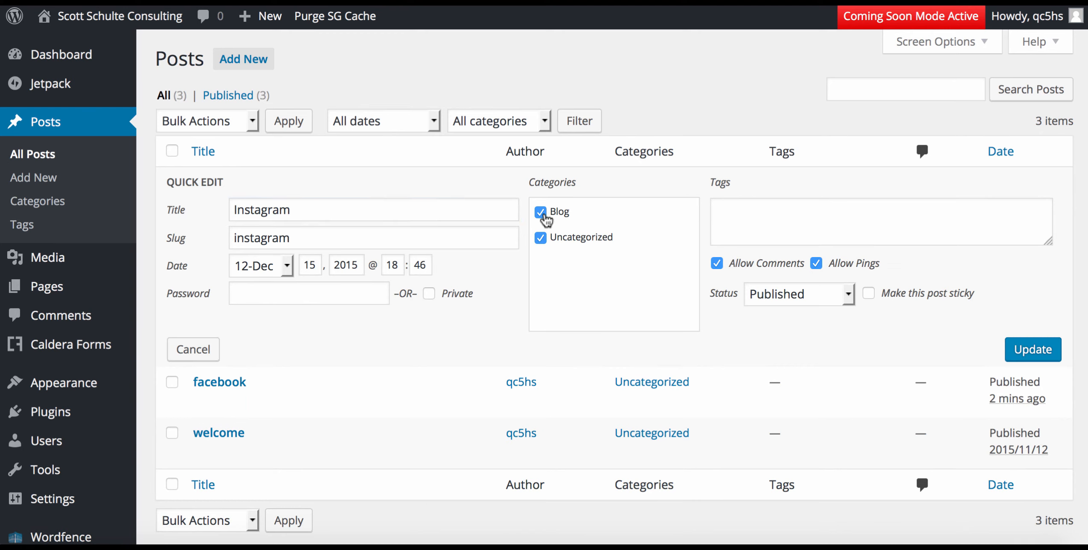
left_click(540, 237)
left_click(1028, 349)
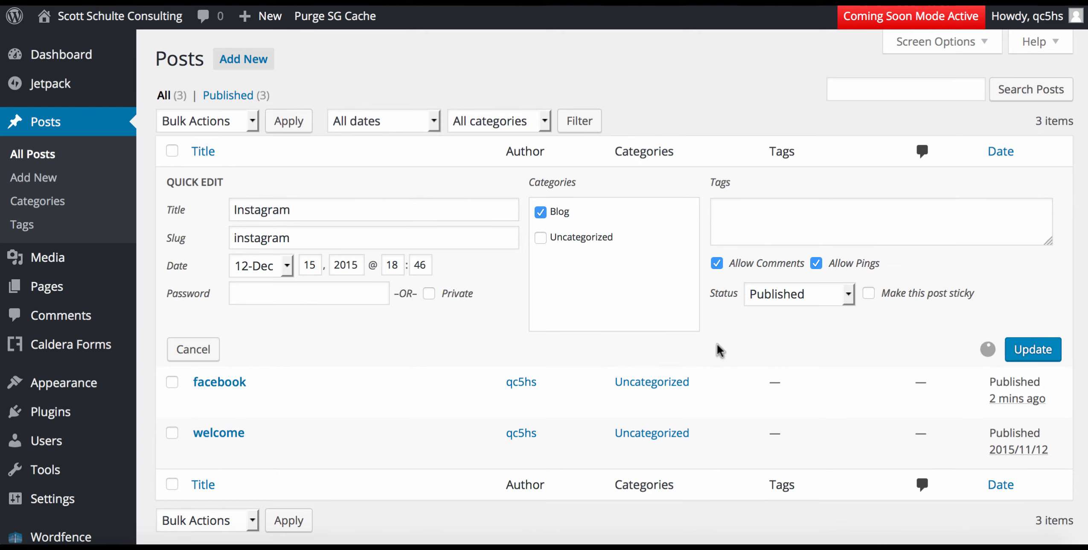
Quick Edit the facebook post to file it under Blog instead of Uncategorized.
mouse_move(382, 243)
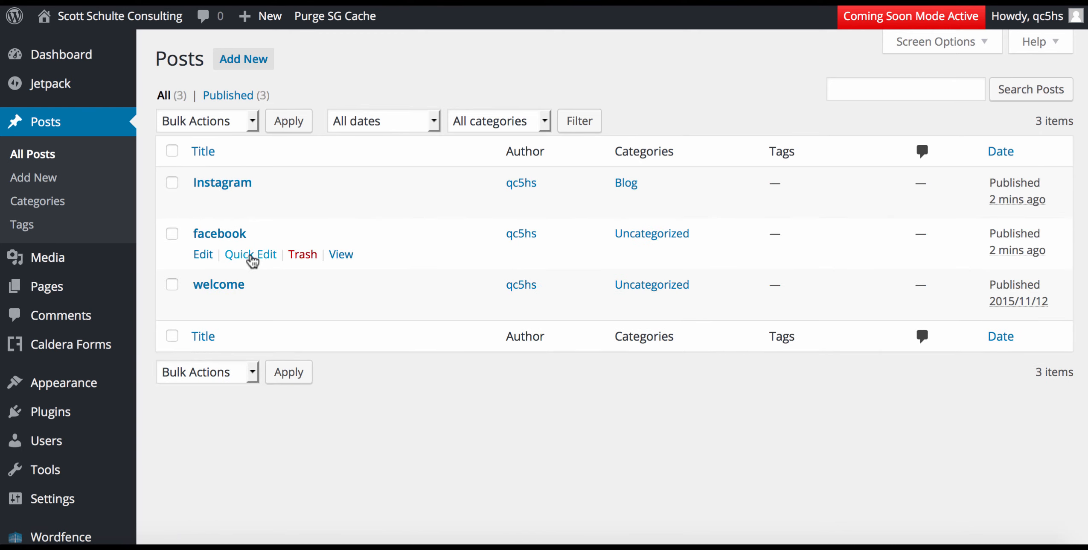
left_click(251, 254)
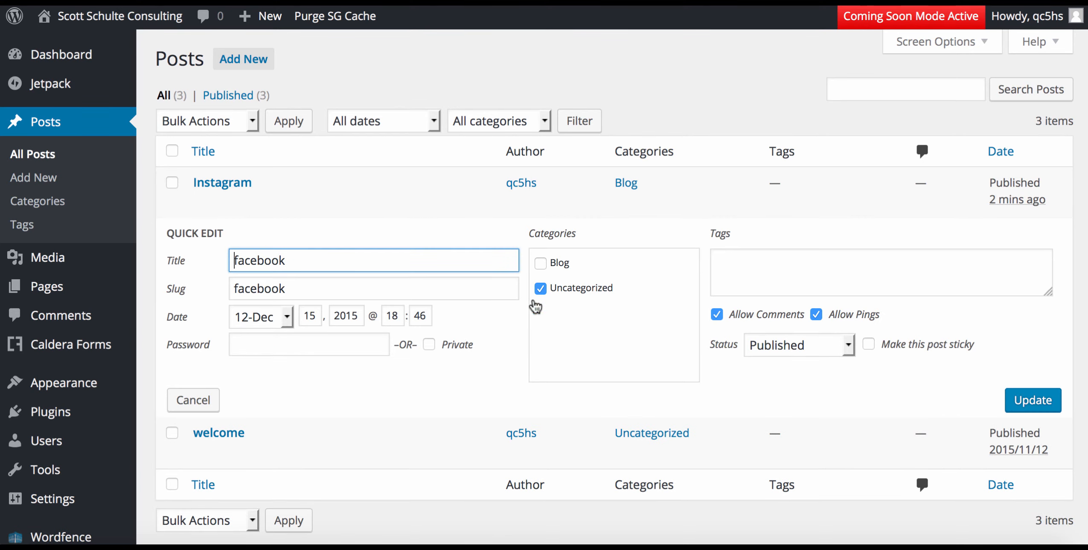
left_click(541, 288)
left_click(540, 263)
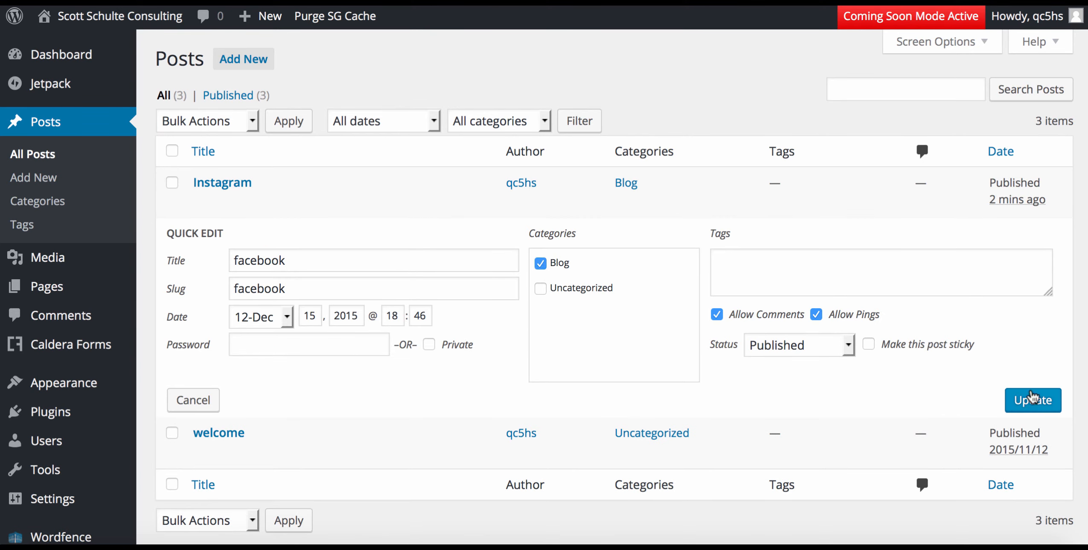
left_click(1032, 397)
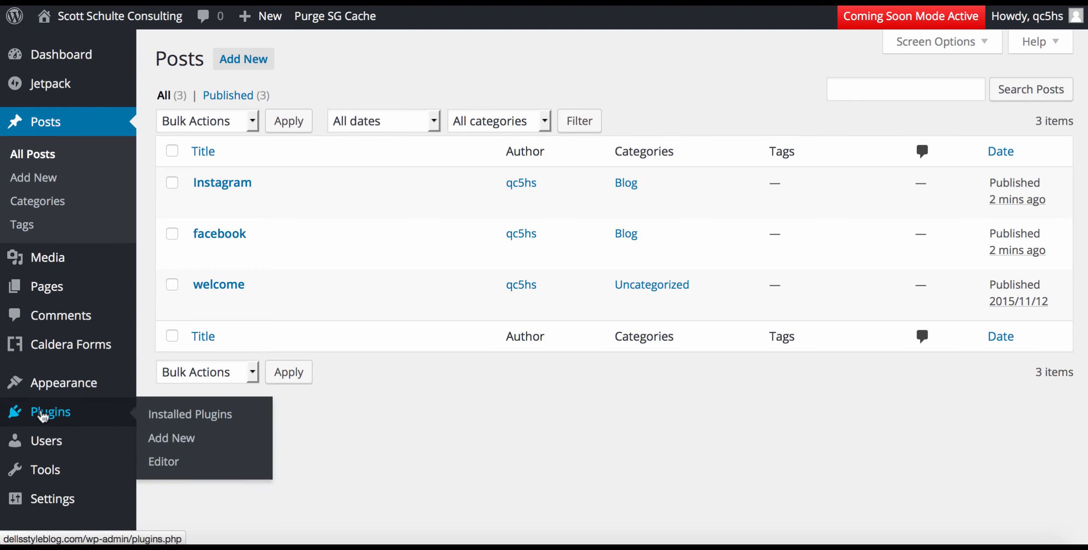
Add the Blog category to the primary menu above Contact Us and save the menu.
mouse_move(53, 386)
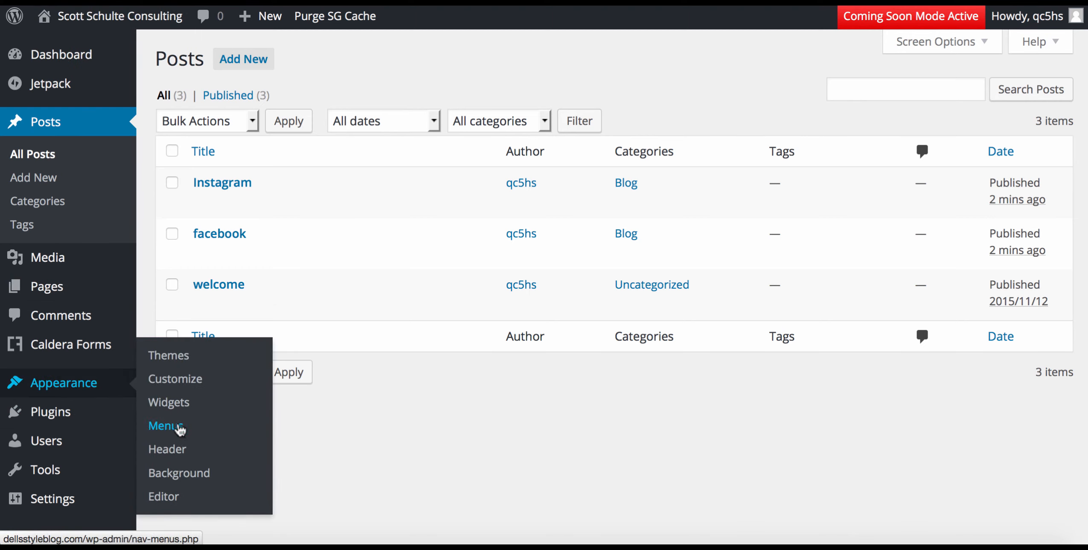
left_click(179, 427)
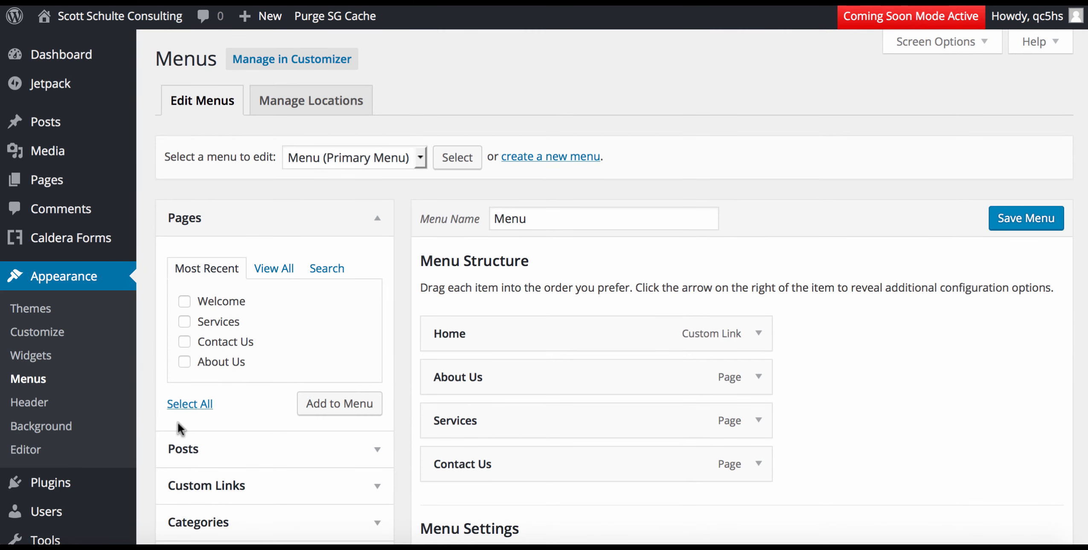
scroll(276, 476, "down", 2)
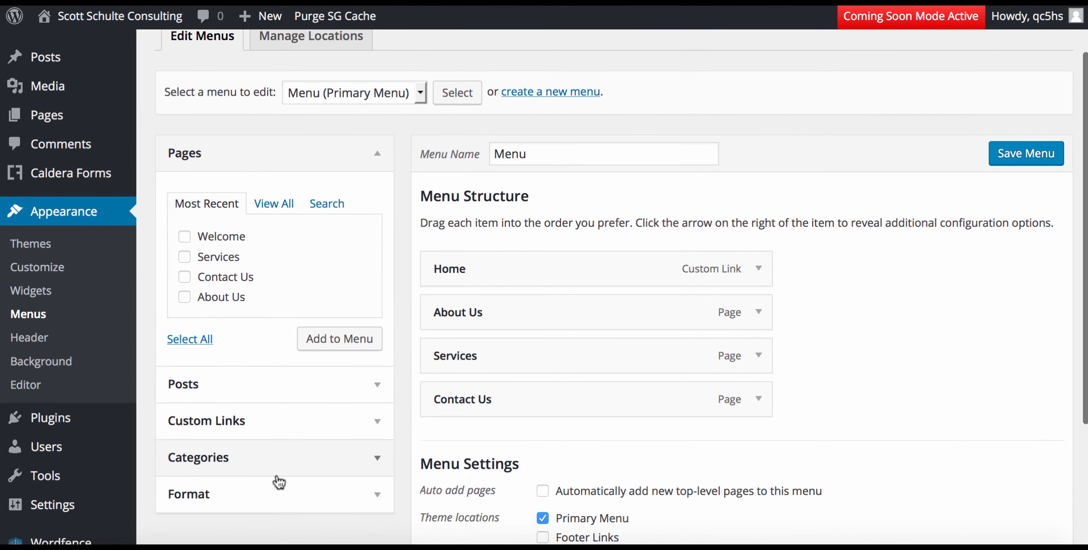
left_click(275, 466)
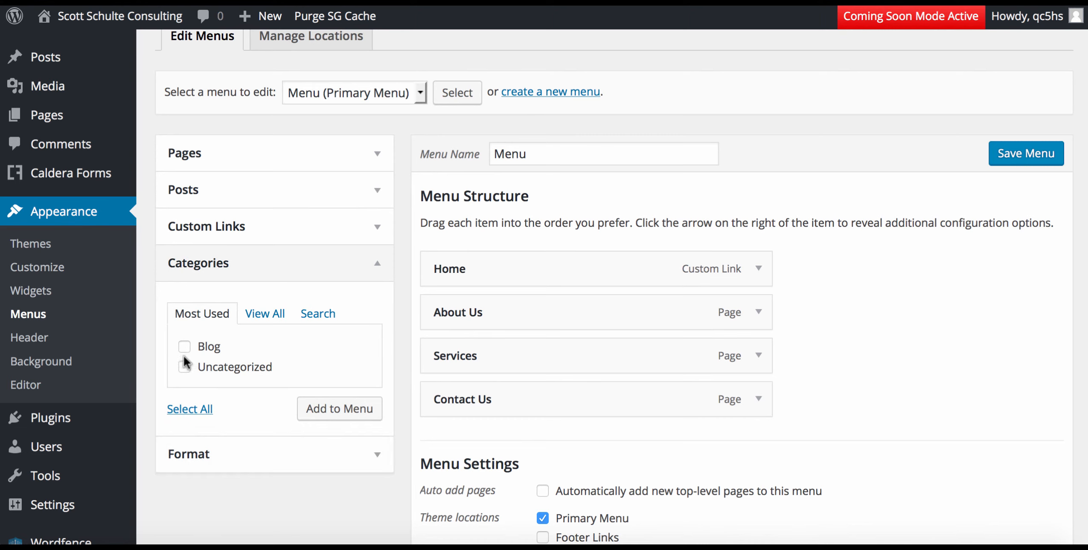
left_click(347, 410)
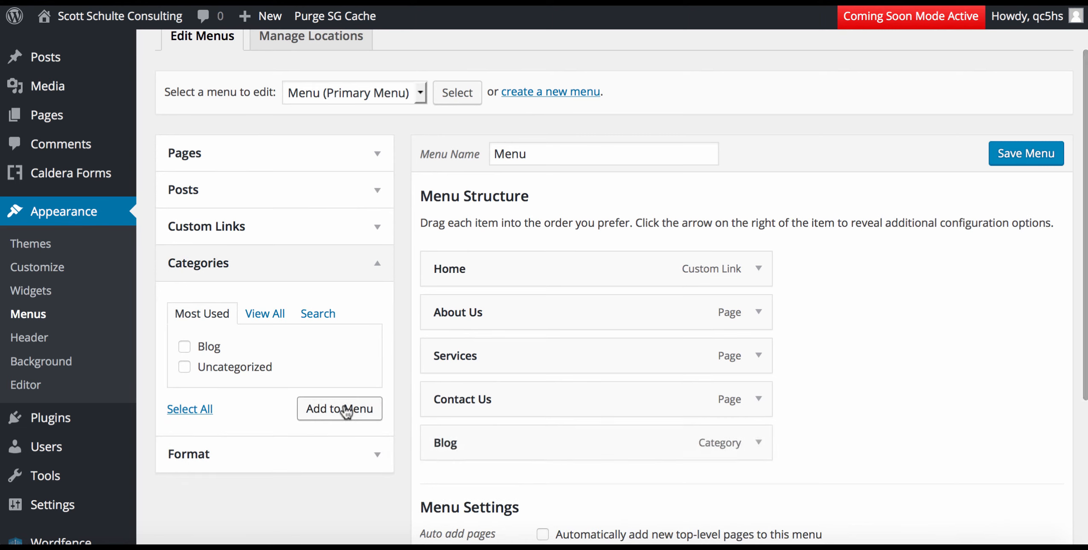
left_click_drag(558, 447, 556, 395)
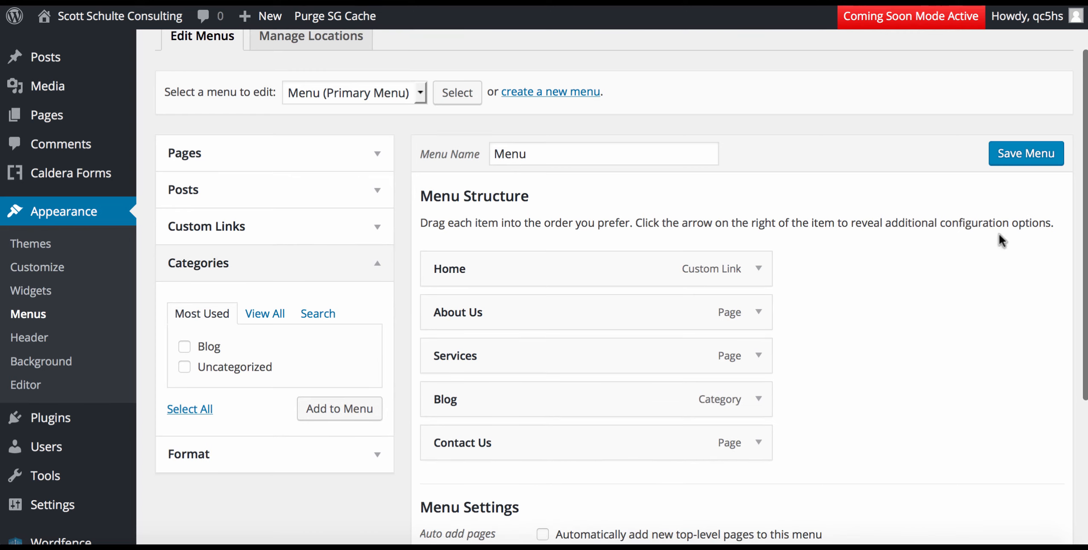
left_click(1017, 157)
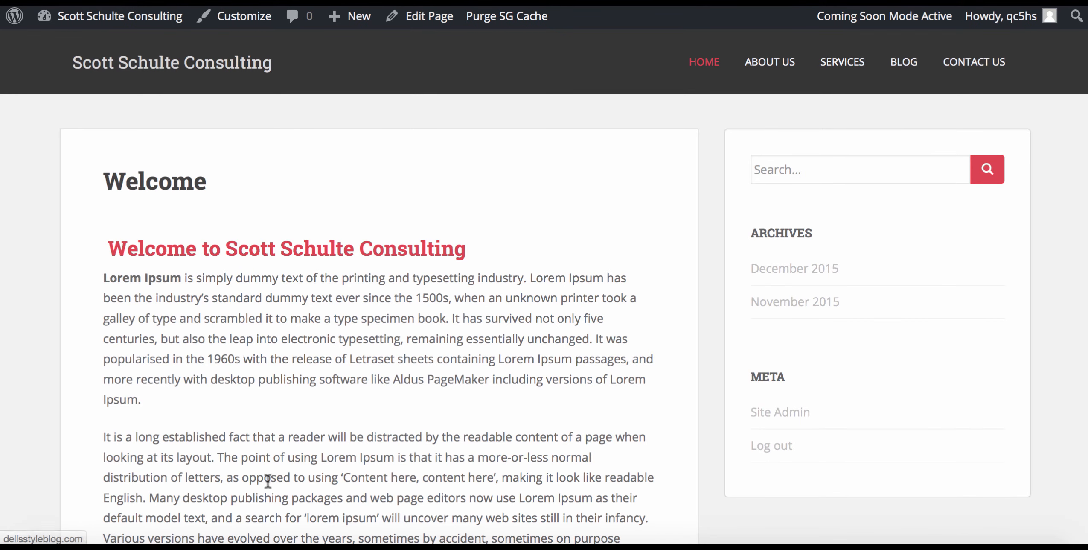
Browse the live site's About Us, Services and Blog pages.
scroll(203, 396, "down", 1)
scroll(202, 396, "down", 4)
scroll(202, 396, "up", 4)
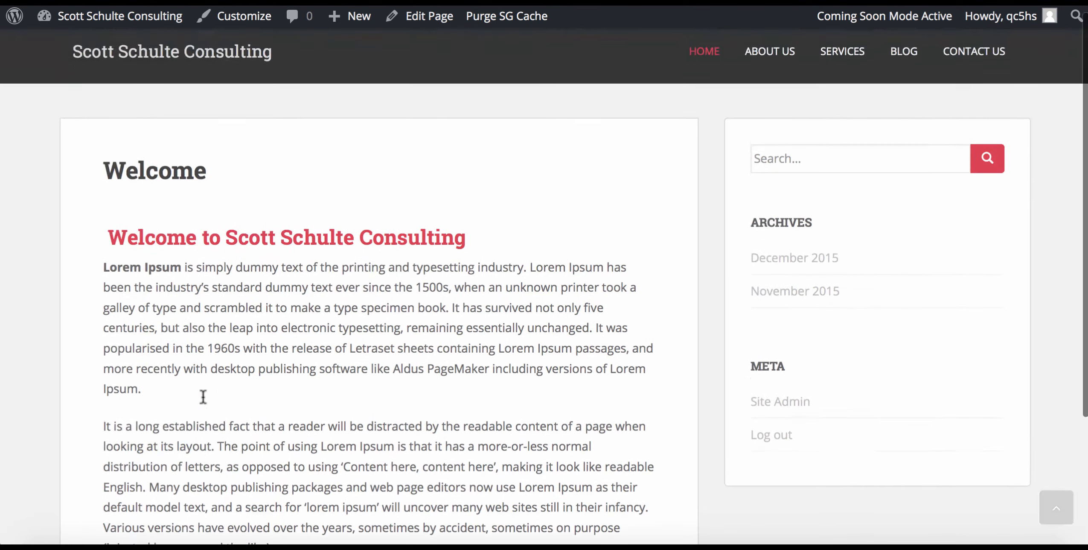
scroll(204, 396, "down", 2)
scroll(203, 396, "up", 2)
left_click(768, 62)
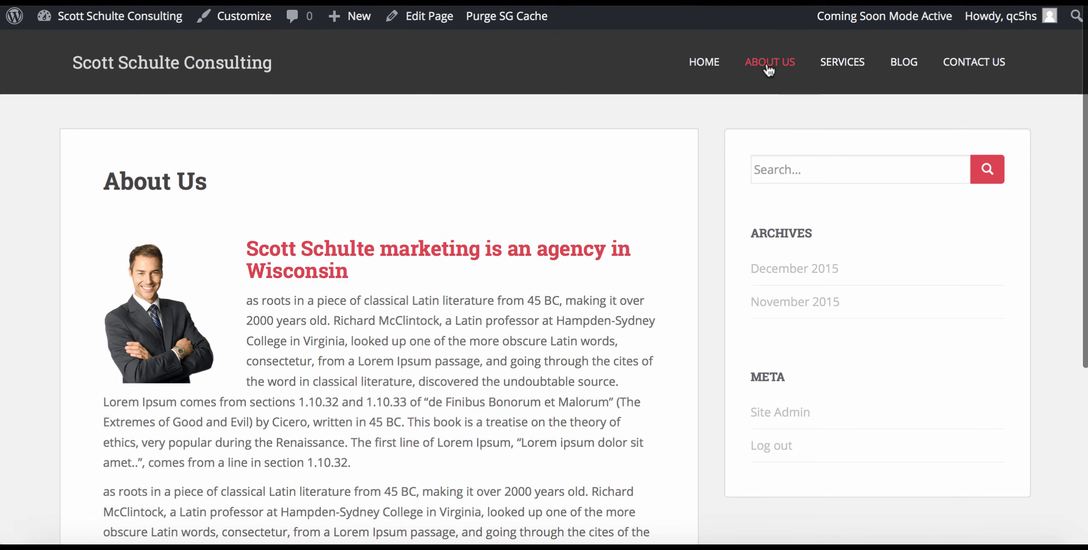
left_click(867, 62)
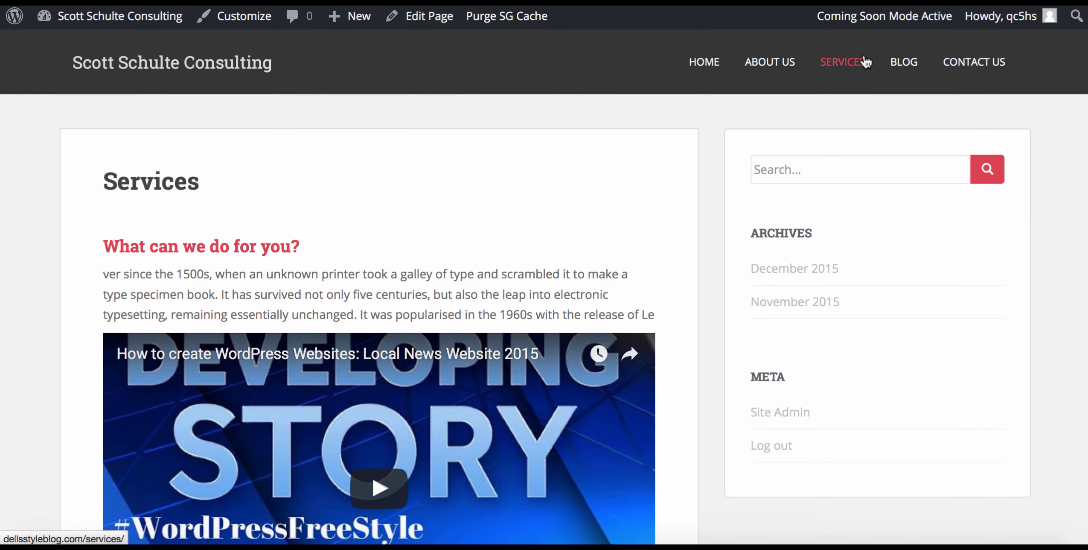
left_click(900, 63)
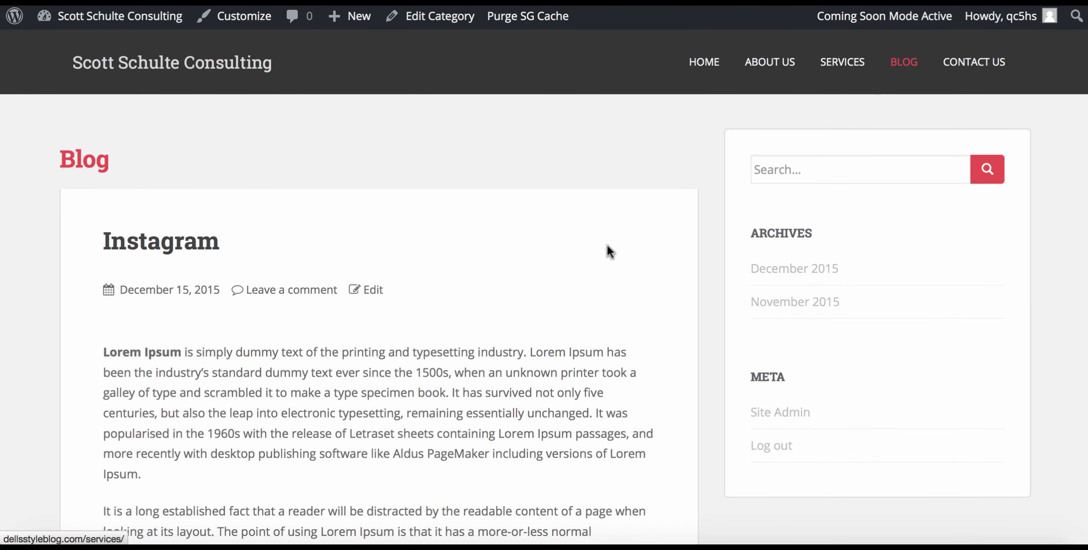
Open the Contact Us page and check its sidebar for the Search box.
scroll(591, 304, "down", 15)
scroll(592, 304, "down", 3)
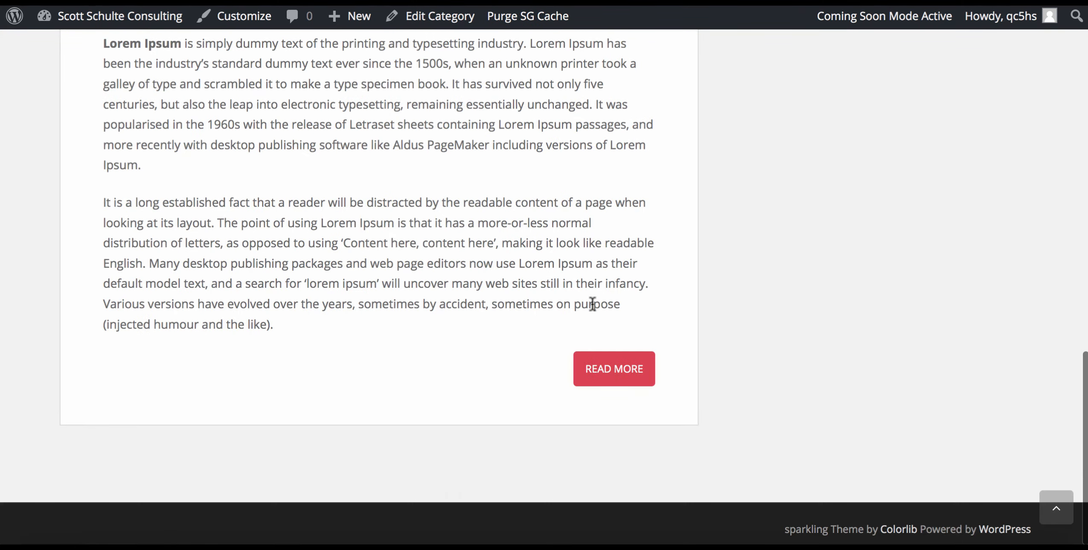
scroll(596, 345, "up", 20)
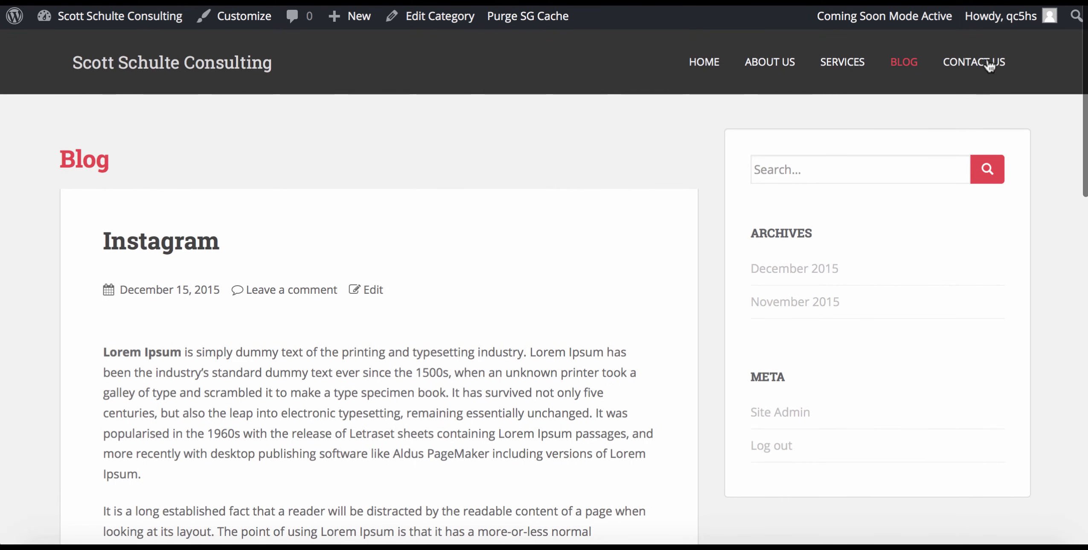
left_click(975, 64)
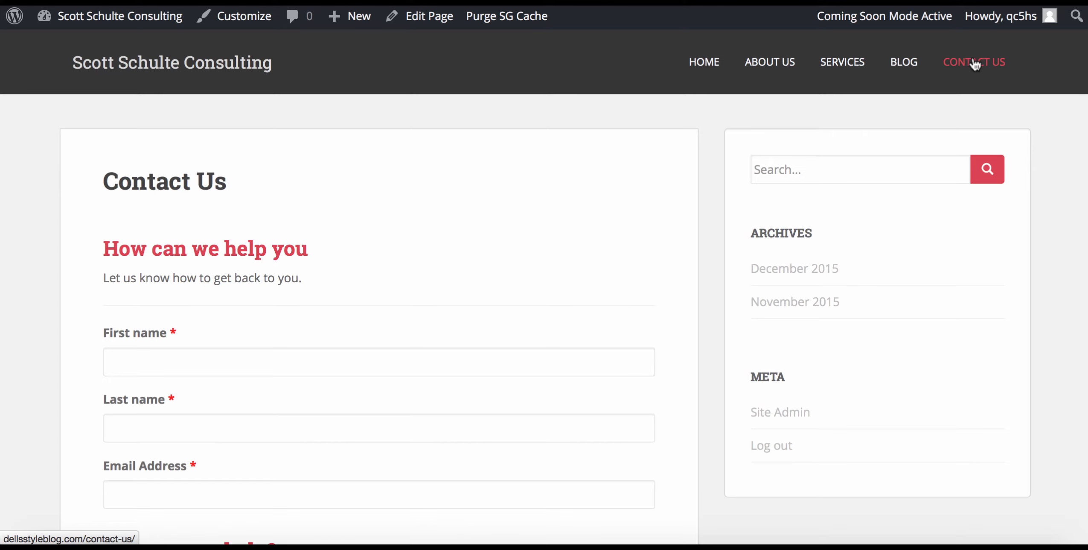
scroll(973, 61, "down", 10)
scroll(972, 60, "up", 10)
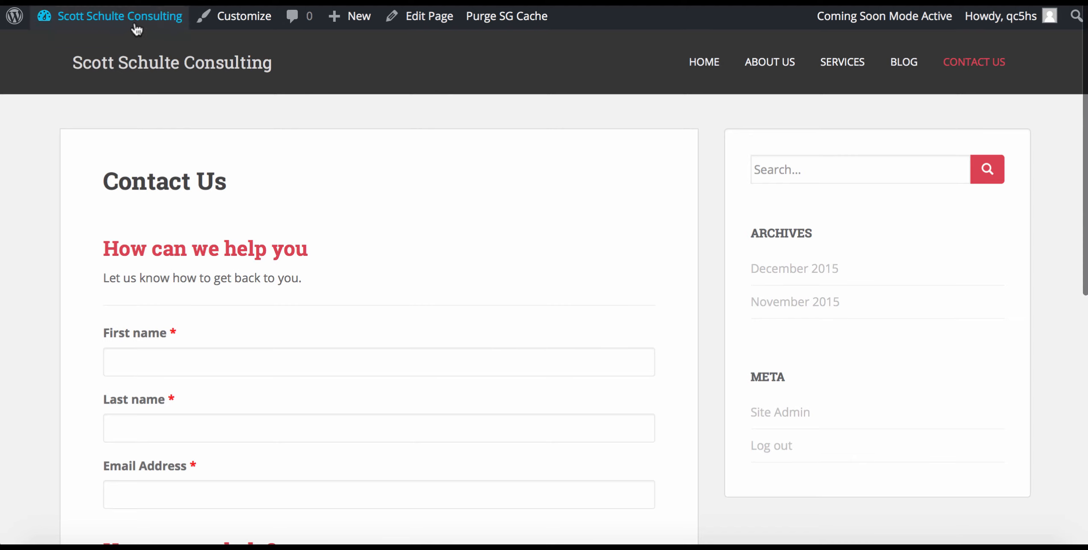
mouse_move(139, 24)
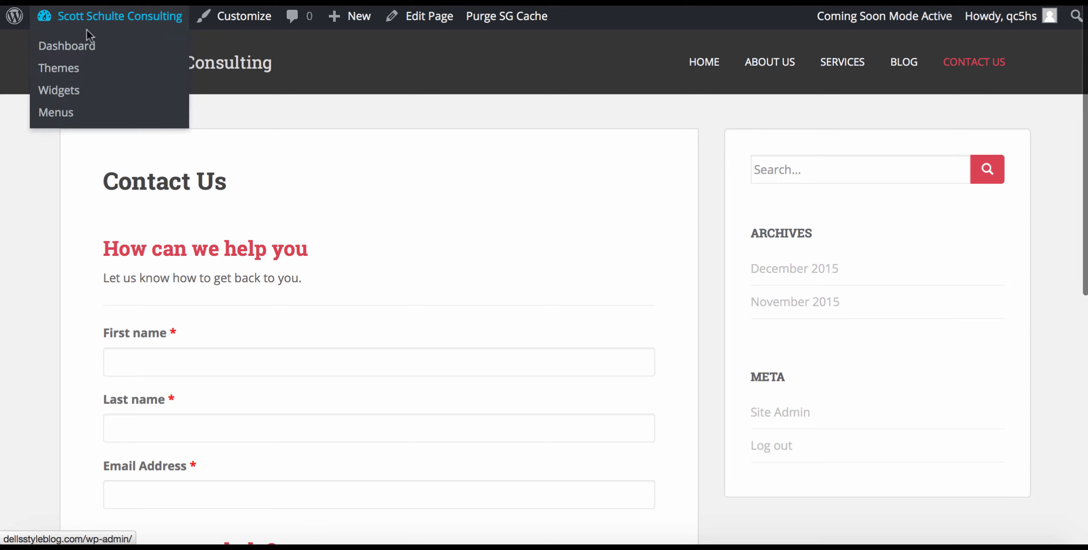
On the Widgets page, expand the Homepage Widget 1, 2 and 3 areas.
left_click(49, 94)
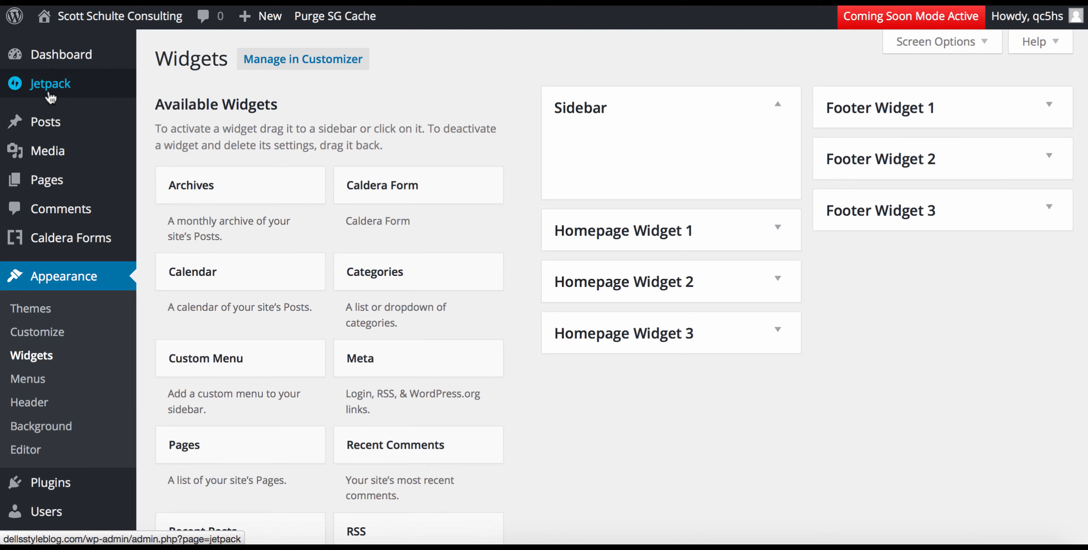
scroll(50, 97, "down", 5)
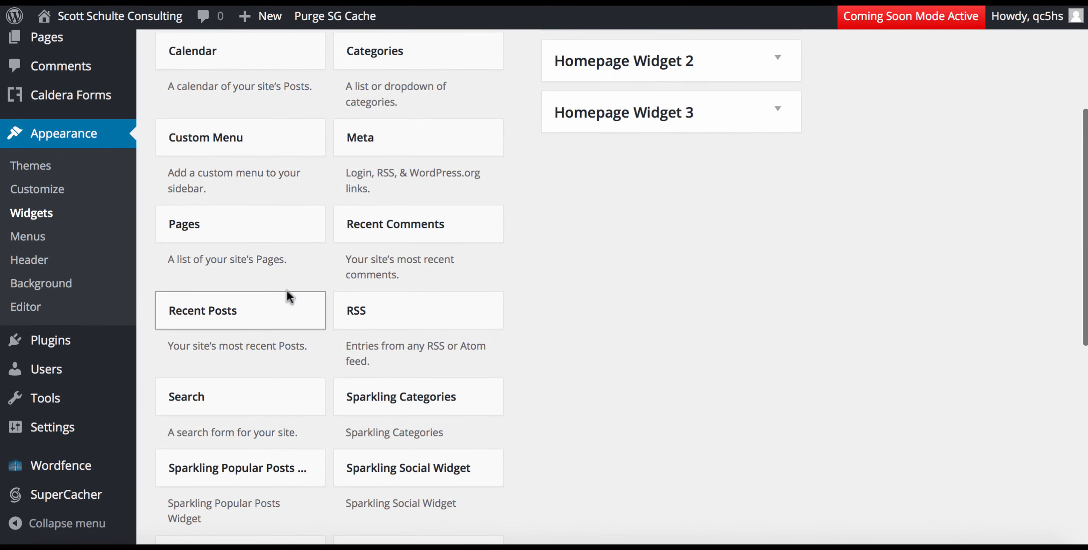
scroll(504, 215, "up", 5)
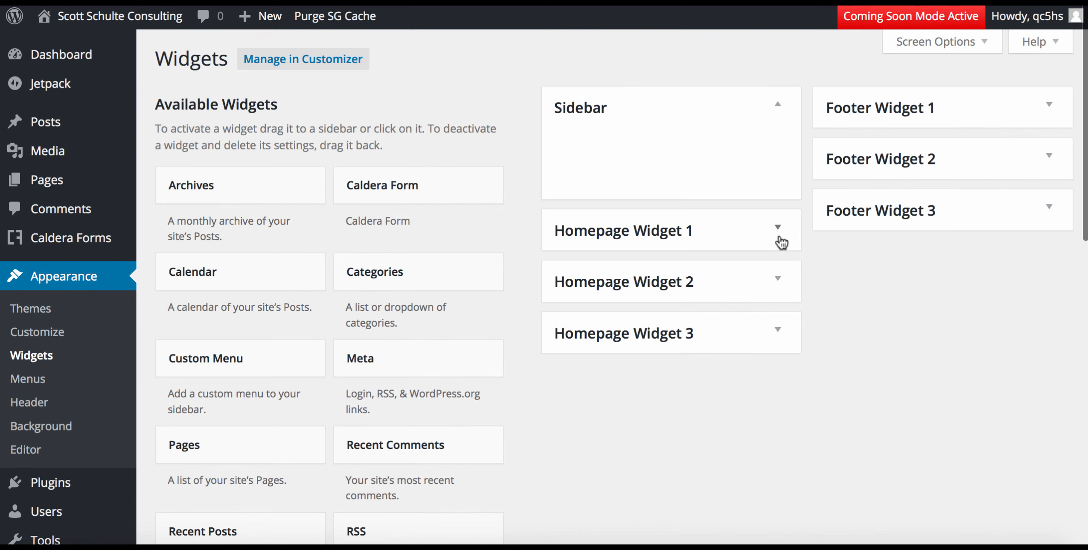
left_click(780, 236)
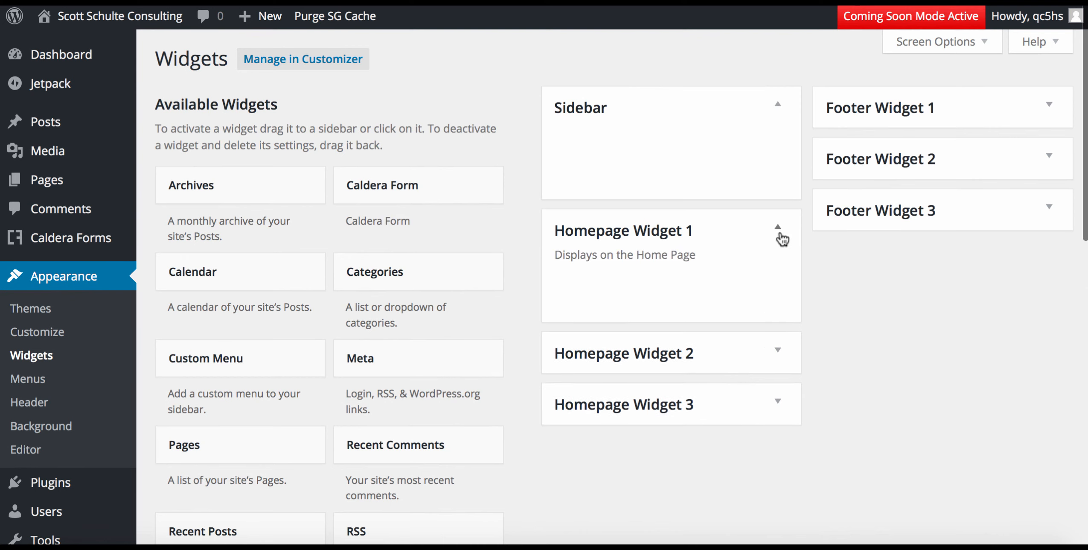
left_click(778, 349)
left_click(777, 473)
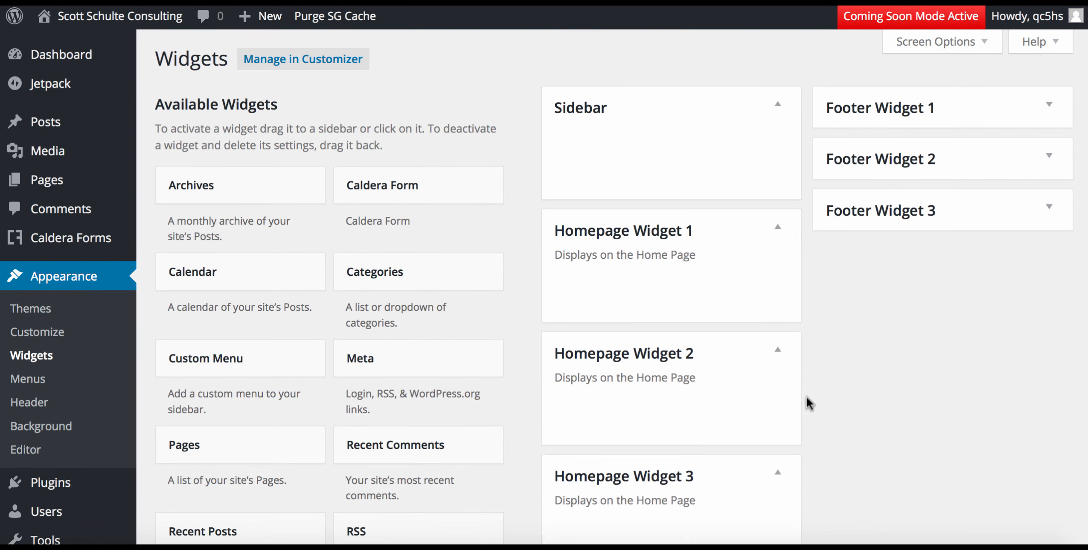
scroll(902, 324, "down", 3)
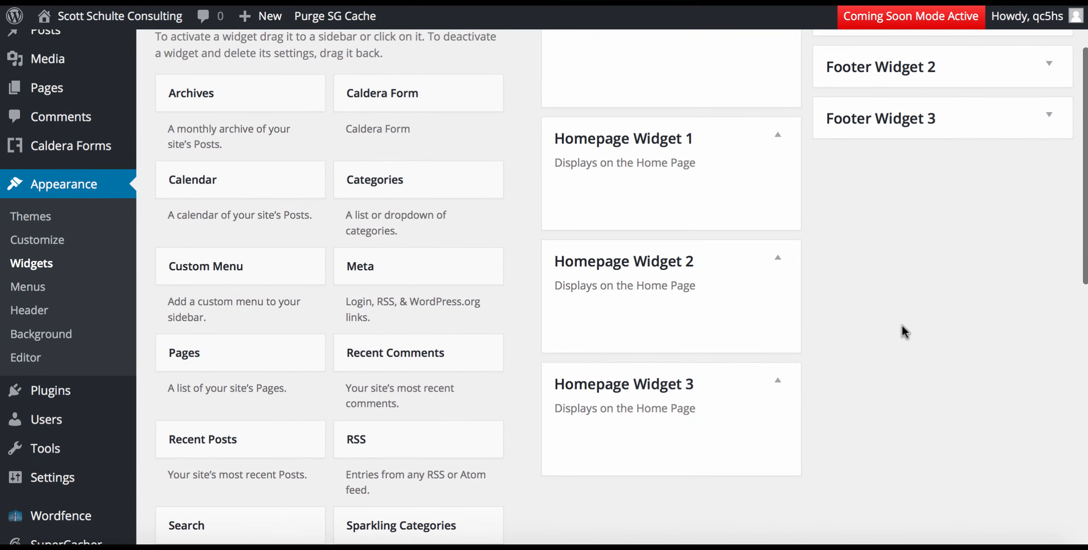
scroll(902, 324, "down", 10)
scroll(902, 324, "down", 3)
scroll(902, 324, "up", 5)
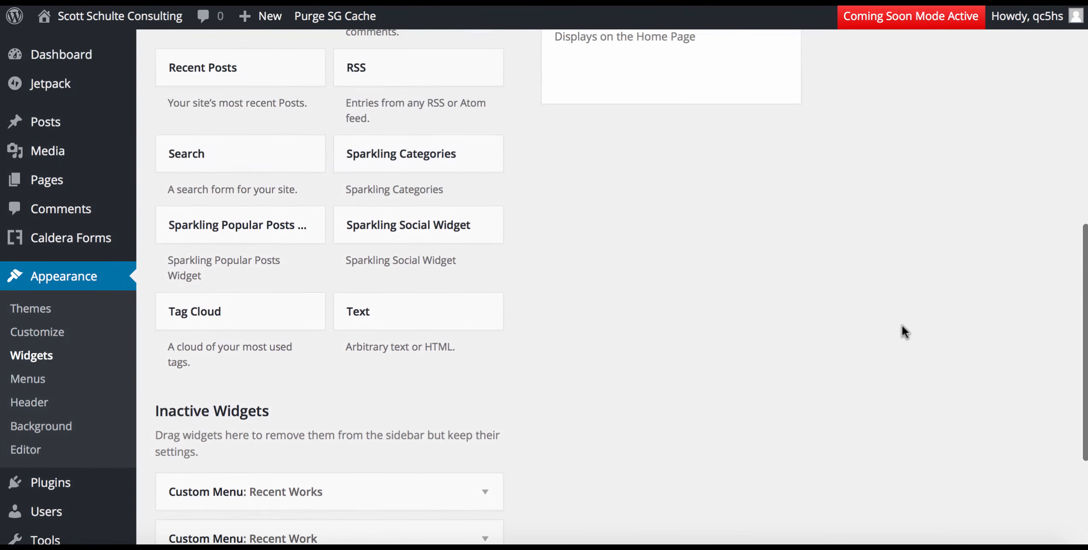
scroll(902, 324, "up", 2)
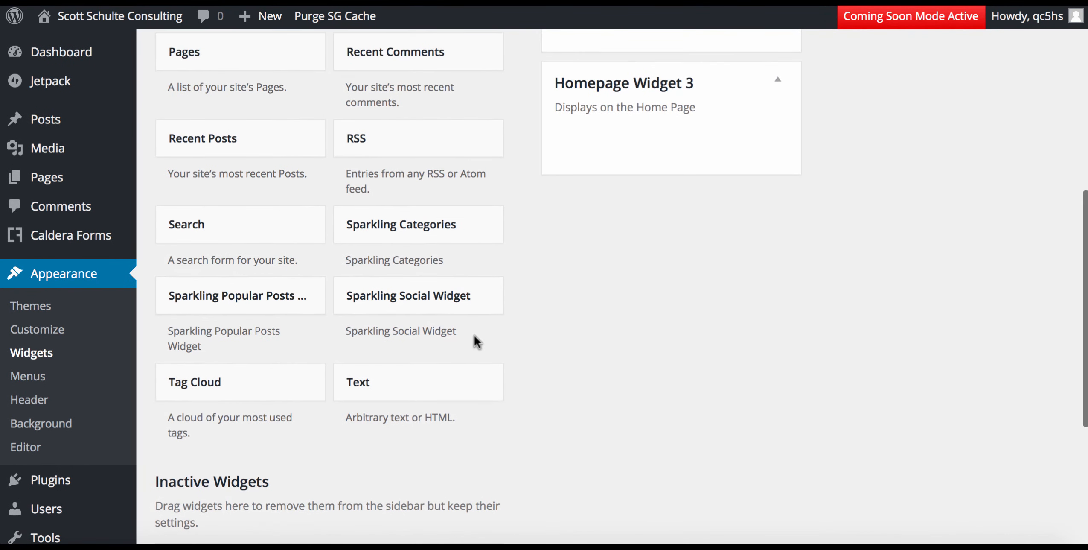
Add a Text widget to Homepage Widget 1 and open it for editing.
left_click(454, 393)
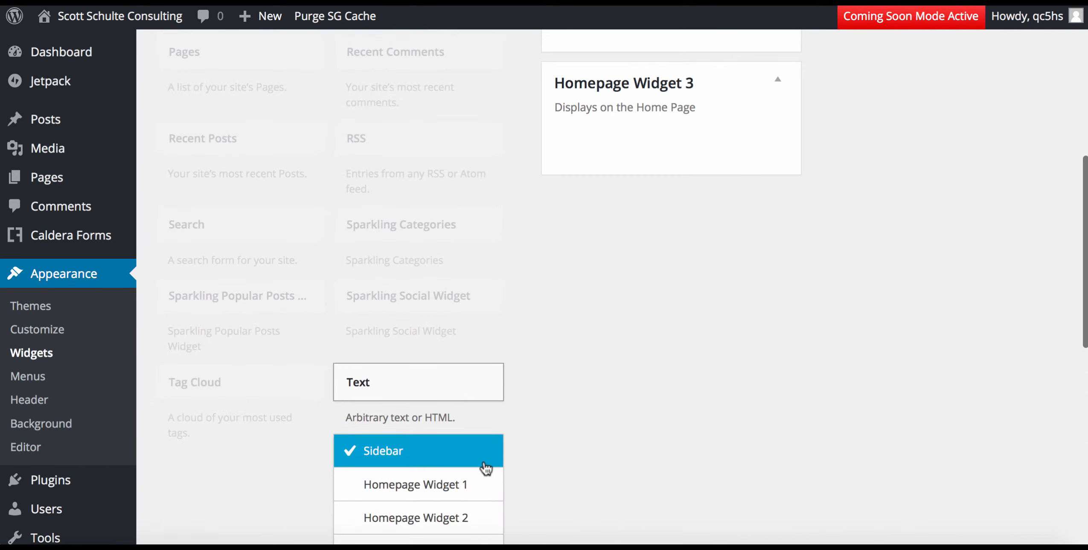
left_click(465, 486)
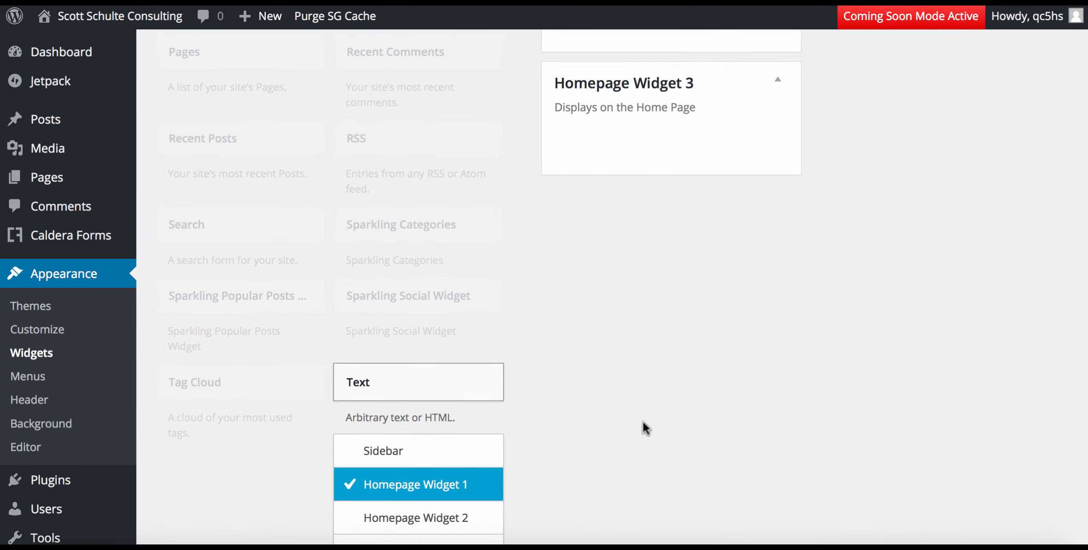
scroll(643, 422, "down", 5)
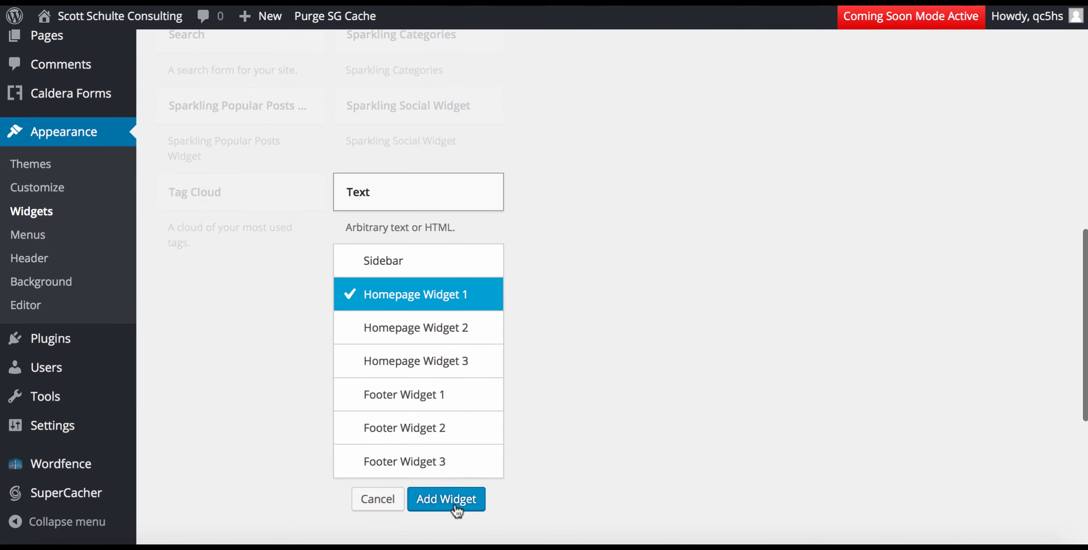
left_click(459, 505)
left_click(609, 372)
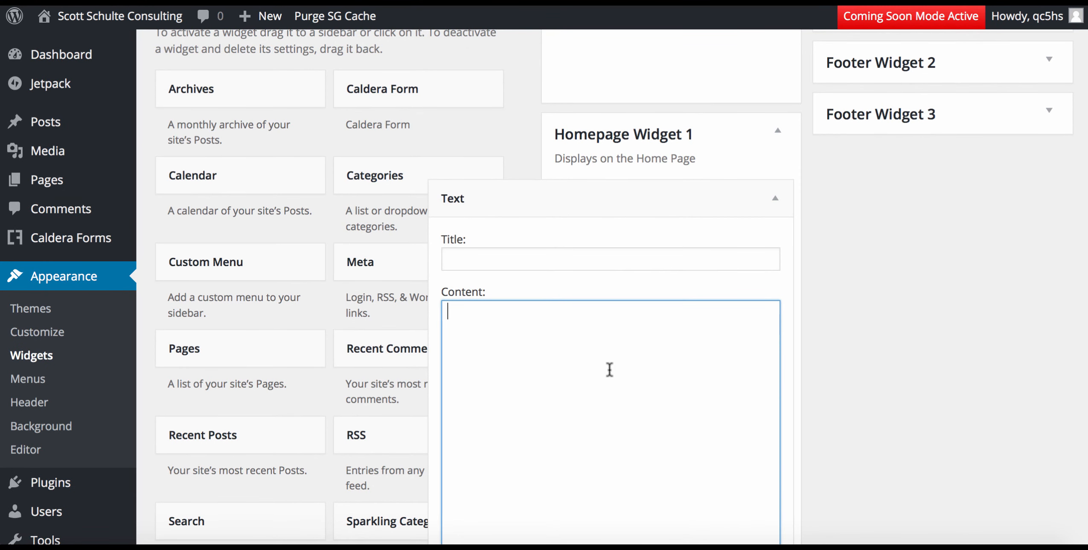
type("This is something ")
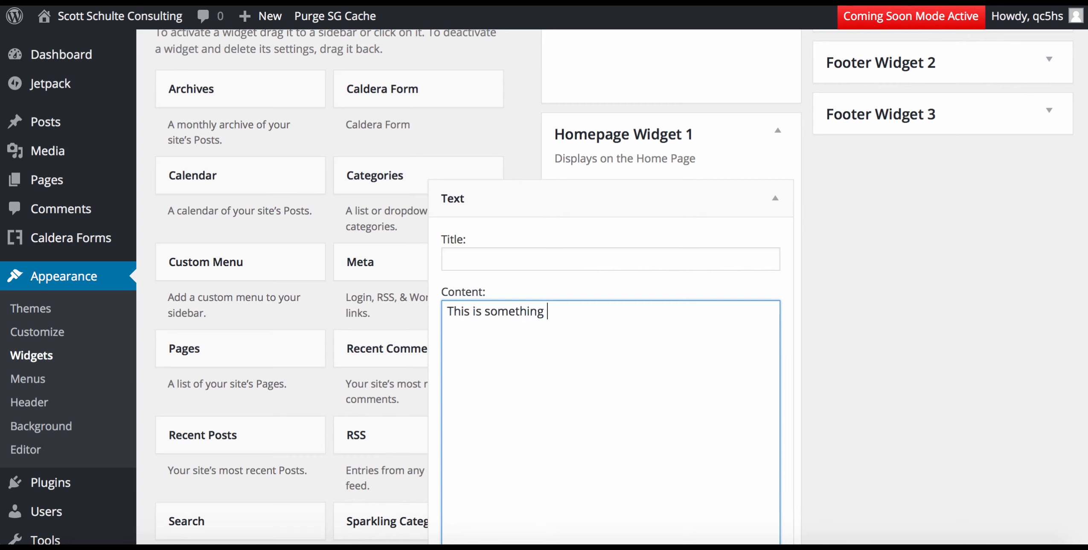
type("pretty cool that we ")
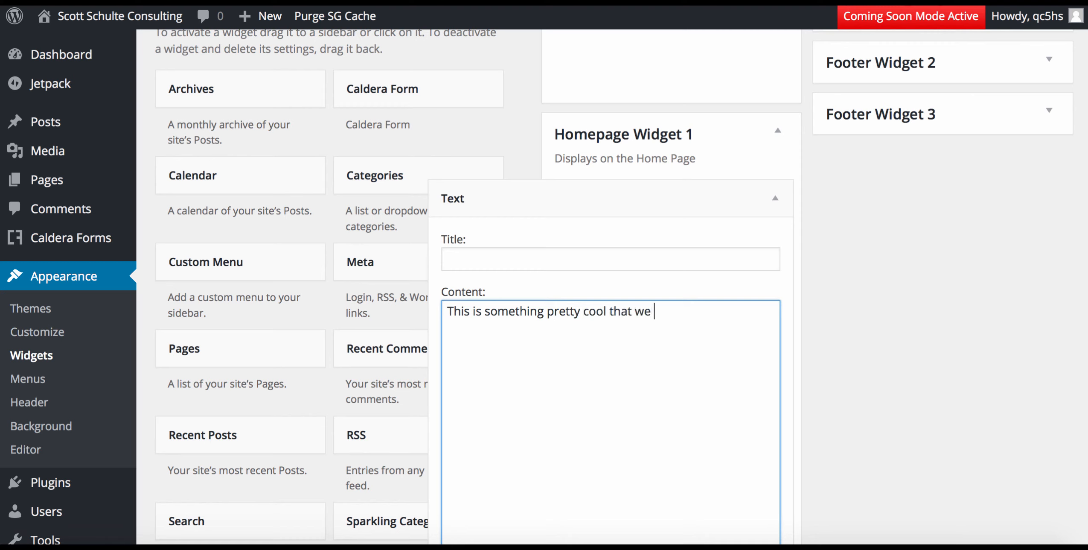
type("did")
key("BackSpace")
key("BackSpace")
key("BackSpace")
key("BackSpace")
key("BackSpace")
key("BackSpace")
key("BackSpace")
key("BackSpace")
key("BackSpace")
key("BackSpace")
key("BackSpace")
key("BackSpace")
key("BackSpace")
key("BackSpace")
key("BackSpace")
key("BackSpace")
key("BackSpace")
key("BackSpace")
key("BackSpace")
key("BackSpace")
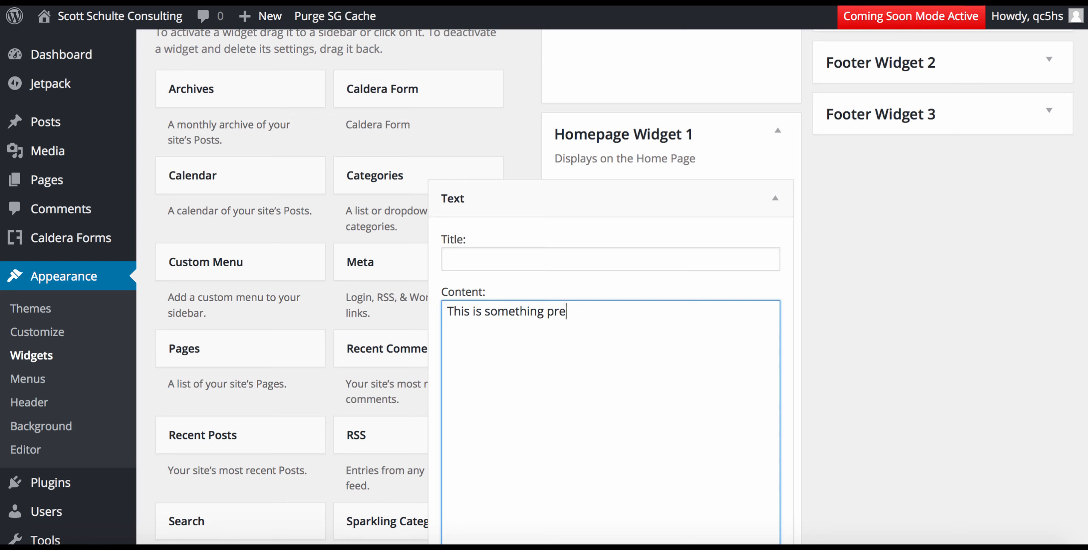
key("BackSpace")
key("BackSpace")
key("BackSpace")
key("BackSpace")
key("BackSpace")
key("BackSpace")
key("BackSpace")
key("BackSpace")
key("BackSpace")
key("BackSpace")
key("BackSpace")
key("BackSpace")
key("BackSpace")
key("BackSpace")
key("BackSpace")
key("BackSpace")
key("BackSpace")
key("BackSpace")
key("BackSpace")
key("BackSpace")
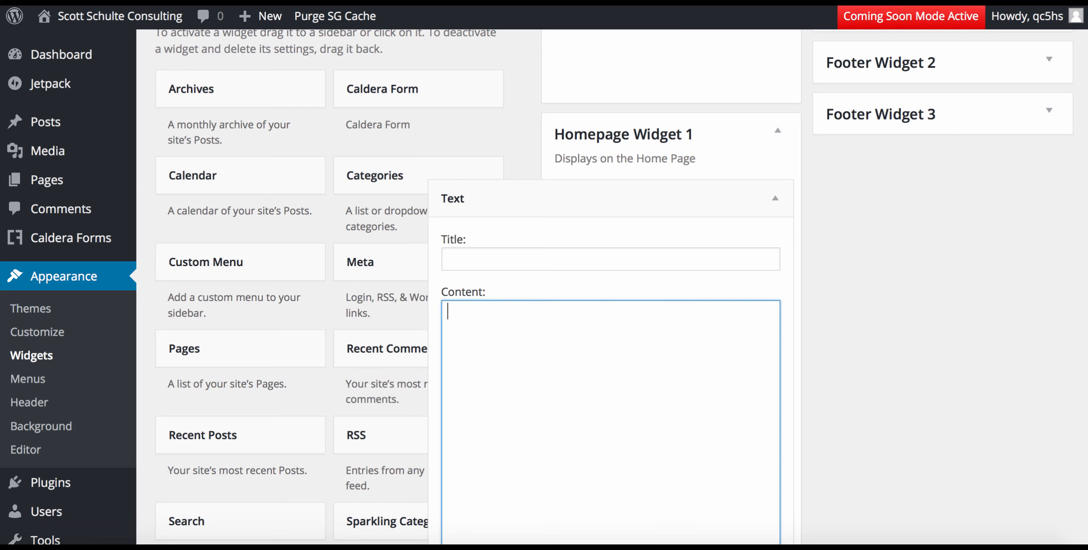
left_click(488, 258)
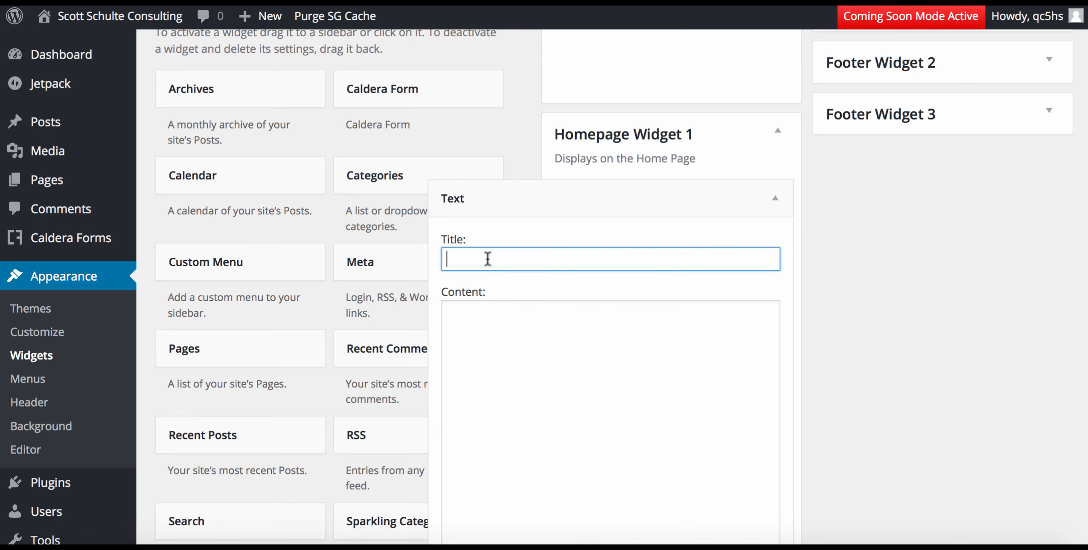
Title the widget 'Testimonials' and enter a quoted client testimonial about Facebook marketing as content.
type("Testimonials")
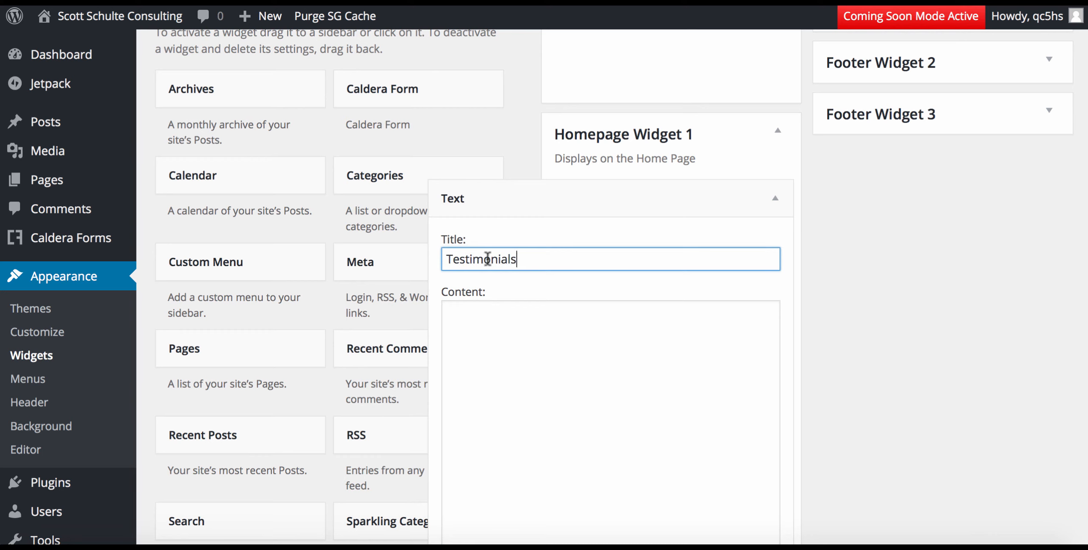
left_click(500, 338)
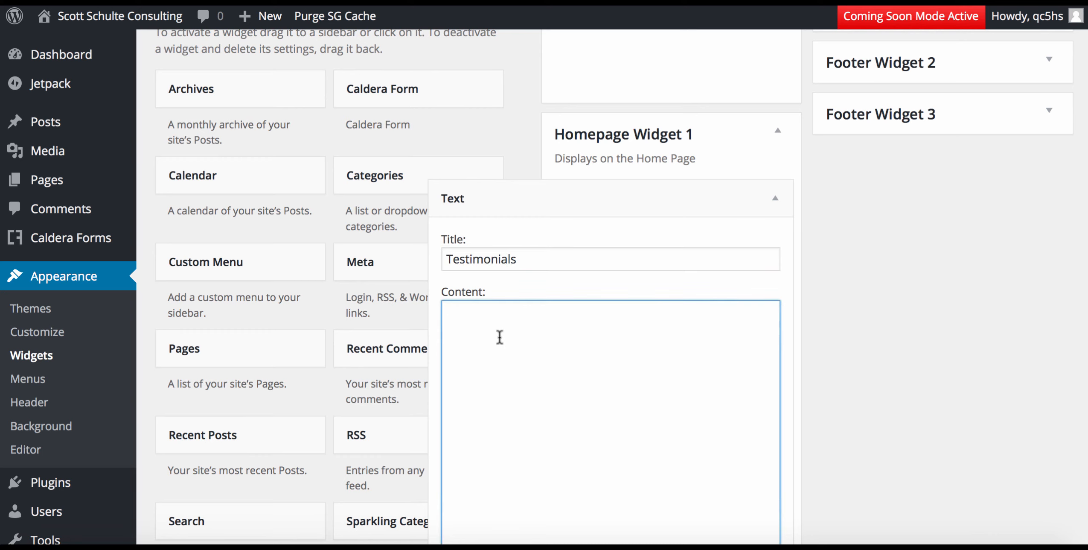
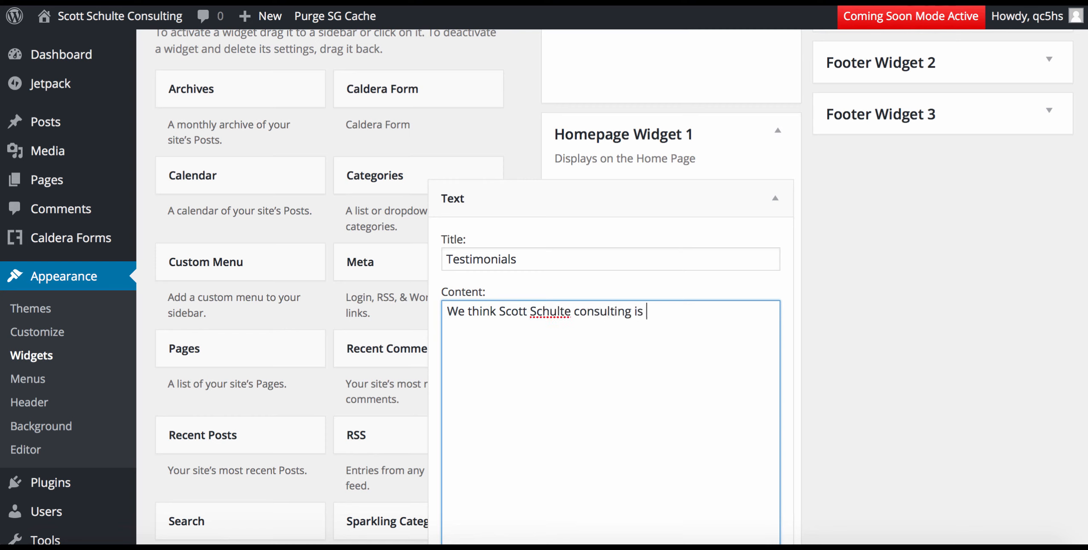
type(" awesome! They helpe")
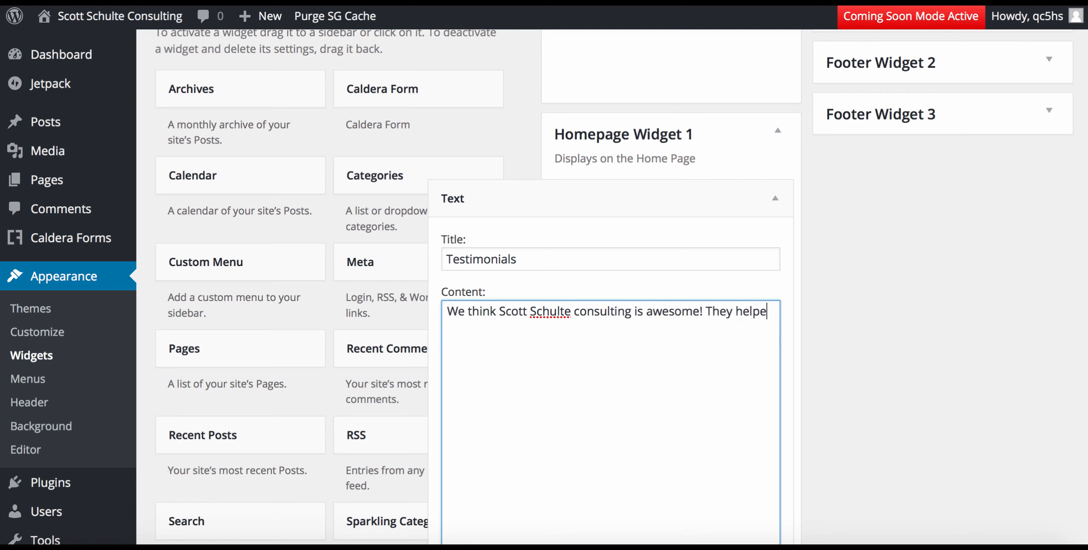
type("d us ")
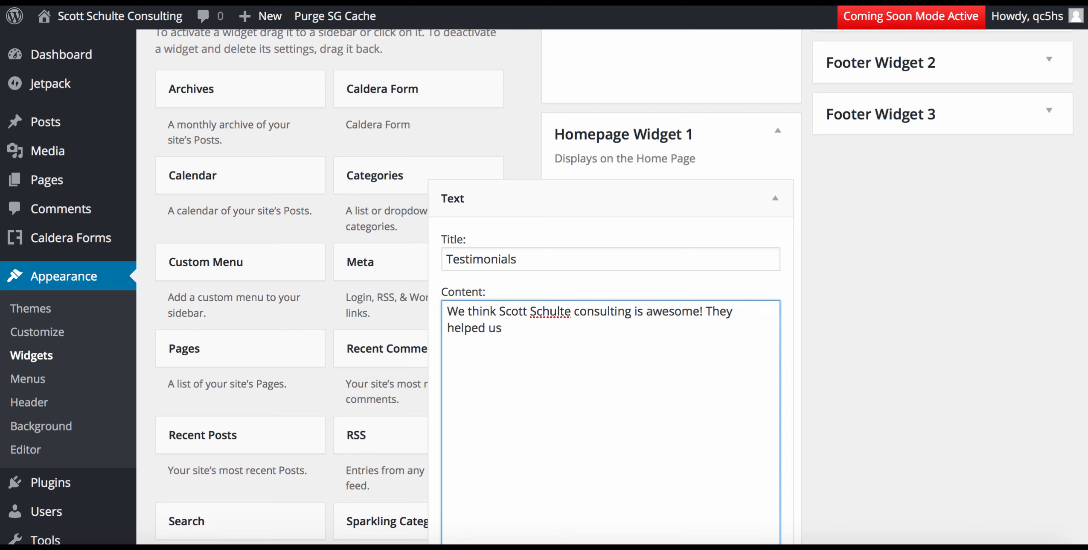
type("with our Facebook Ma")
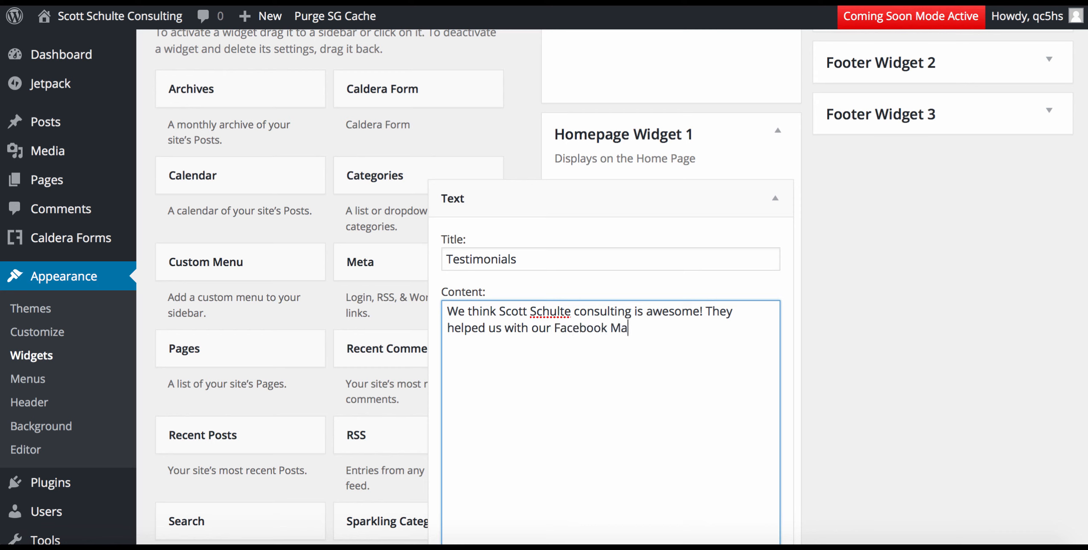
key("BackSpace")
key("BackSpace")
type("marketing, now we")
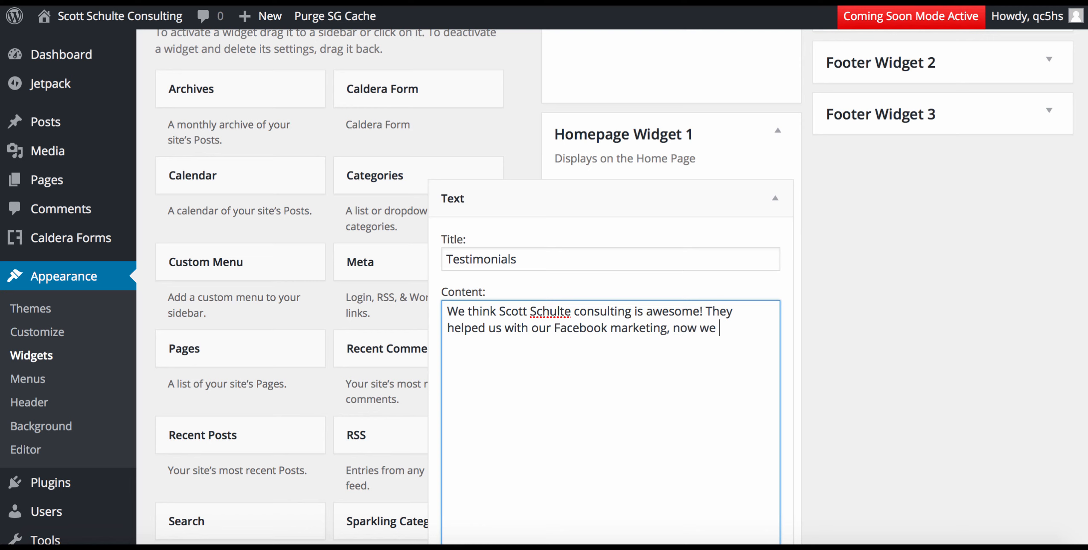
type(" have another st")
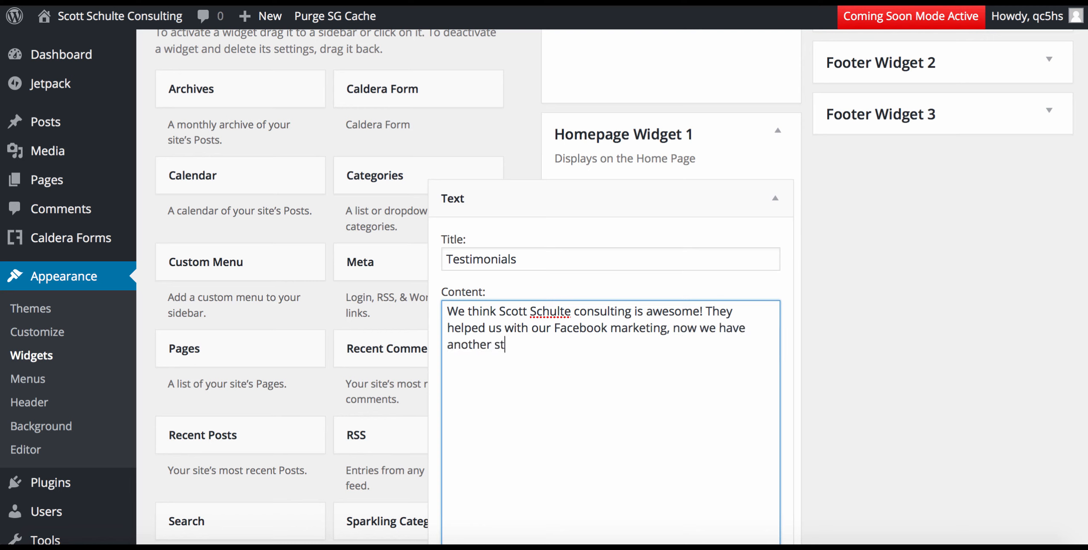
type("ram")
key("BackSpace")
key("BackSpace")
key("BackSpace")
type("eam of income ")
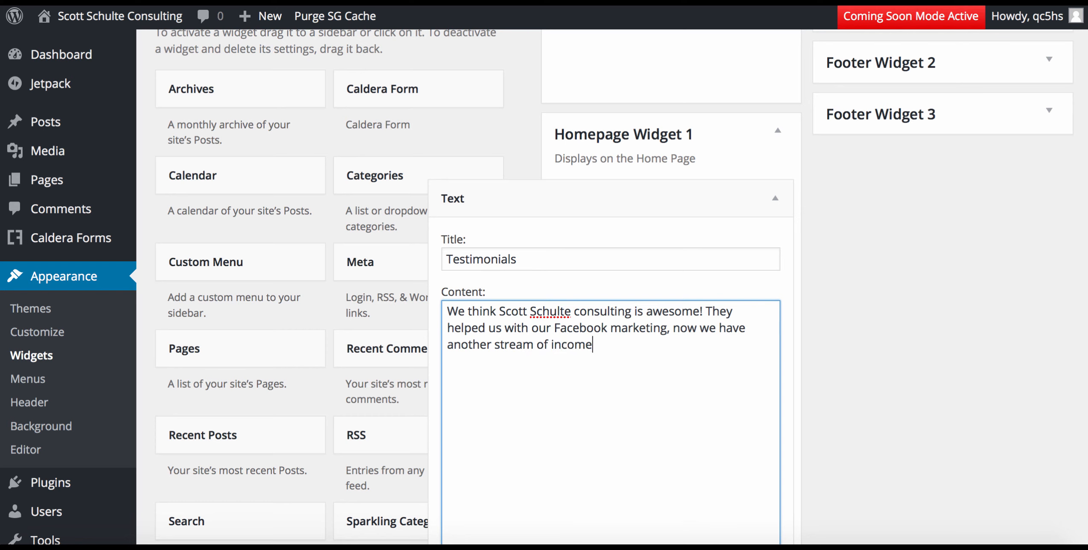
type("for our business")
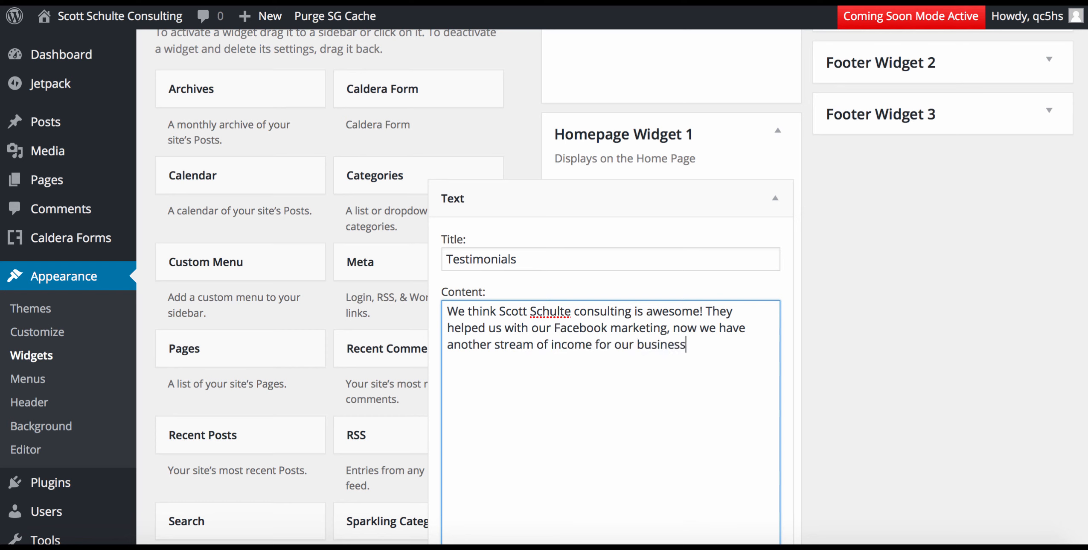
type("\"")
left_click(449, 311)
type("\"")
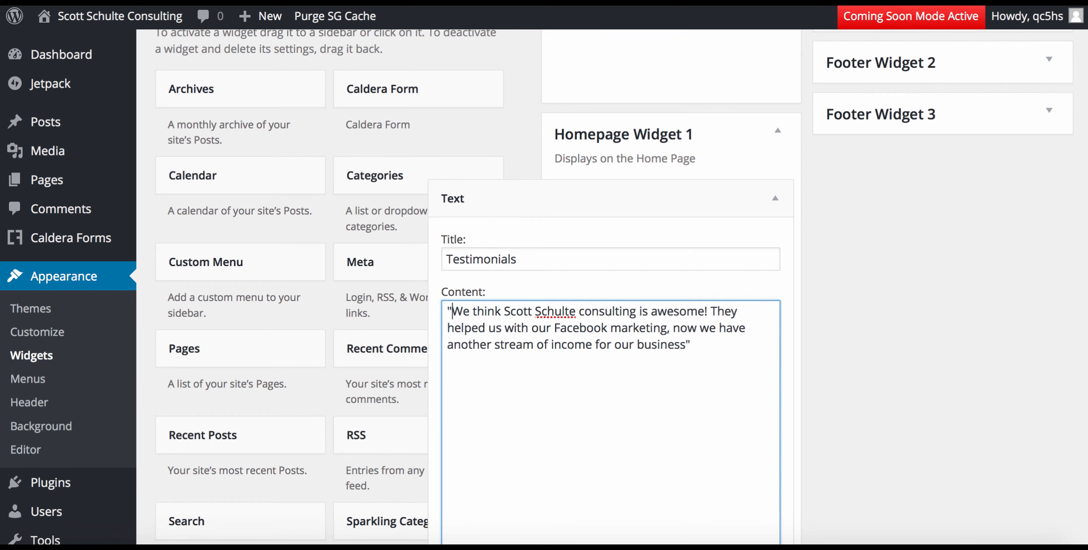
left_click(910, 332)
Save the Testimonials widget and collapse its settings.
scroll(910, 332, "down", 6)
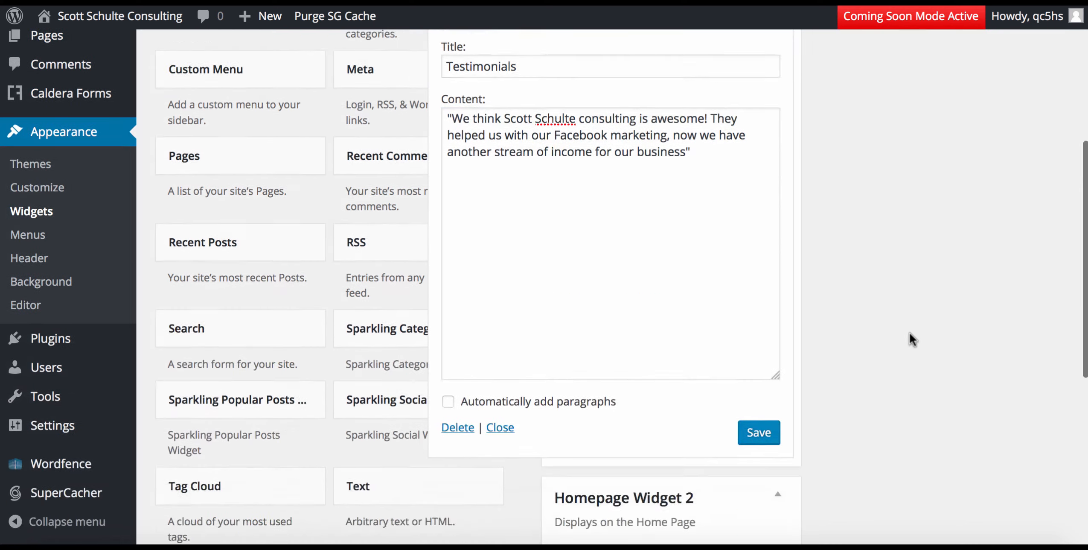
left_click(756, 336)
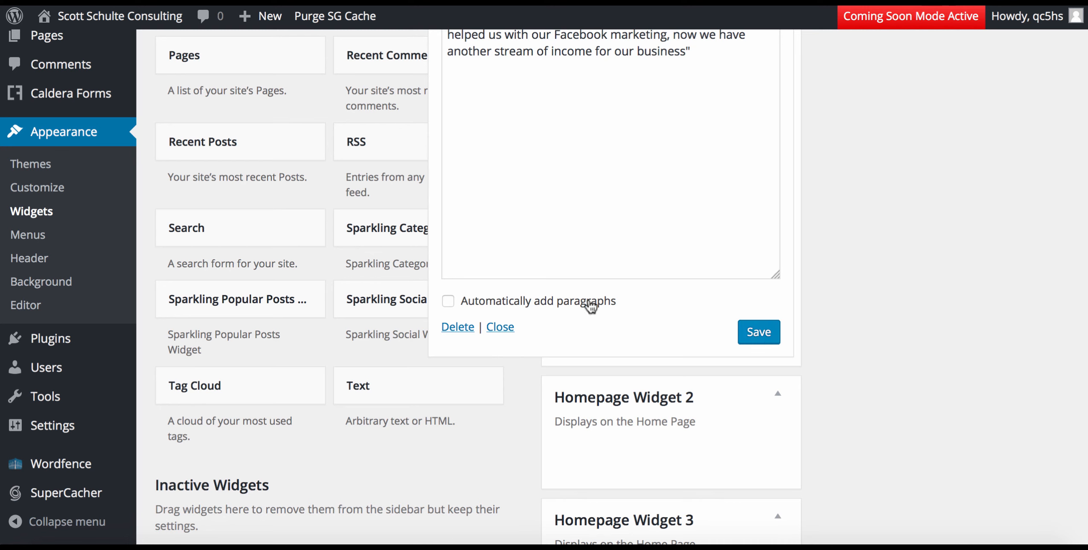
left_click(500, 328)
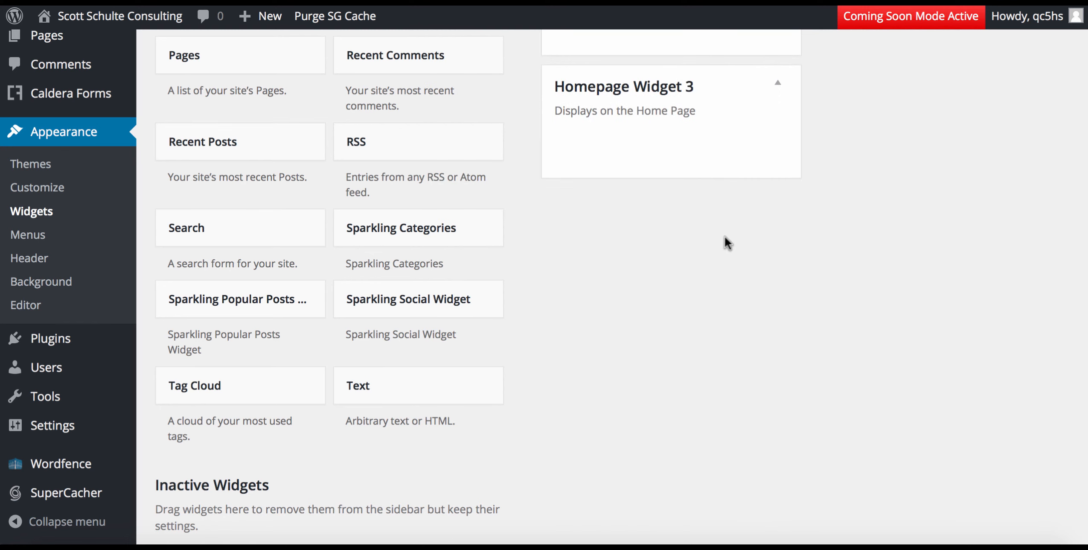
Reopen the Testimonials widget and copy its testimonial text.
scroll(724, 236, "up", 5)
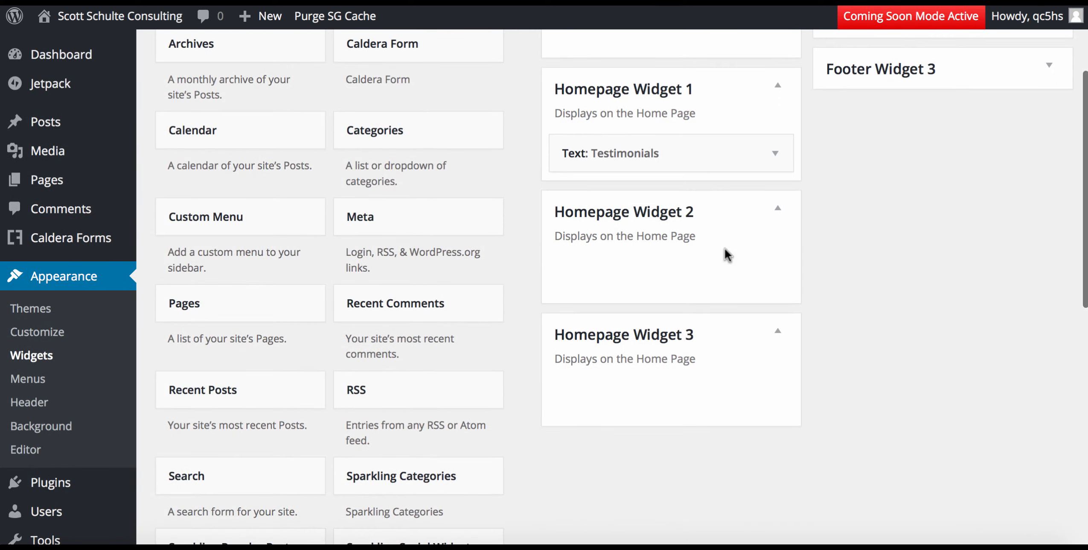
left_click(694, 157)
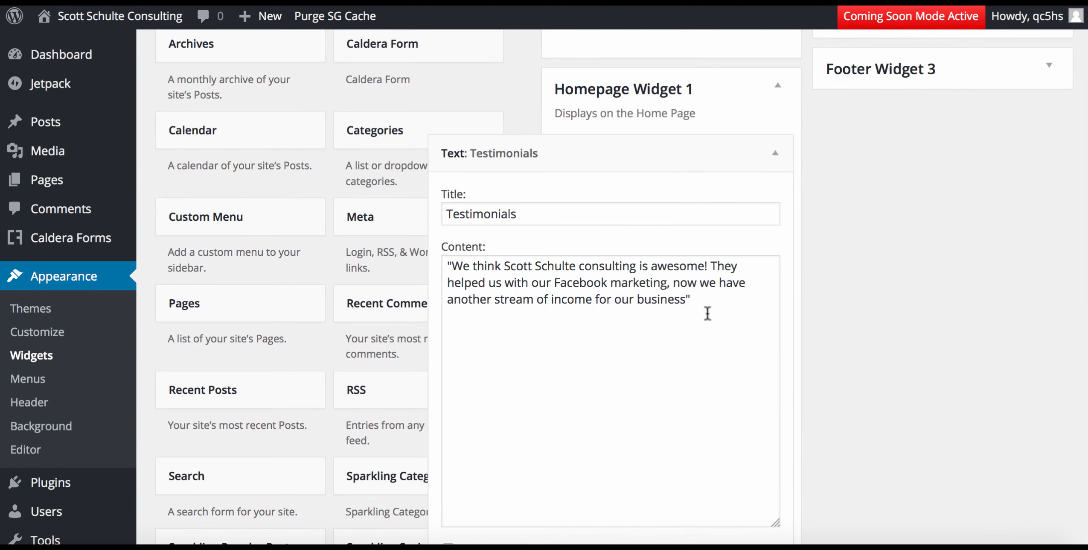
left_click_drag(695, 299, 427, 257)
key("ctrl+c")
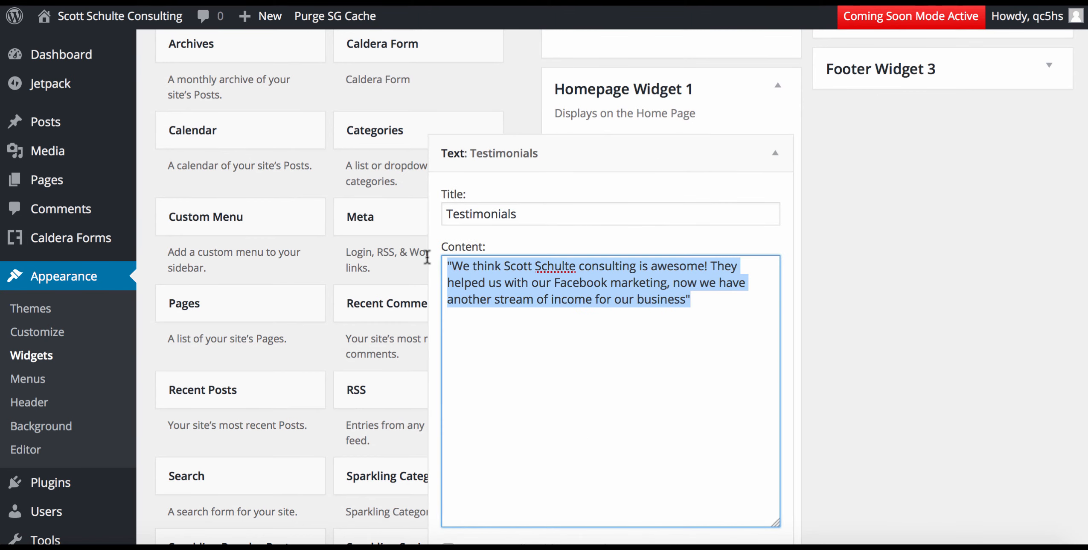
left_click(930, 428)
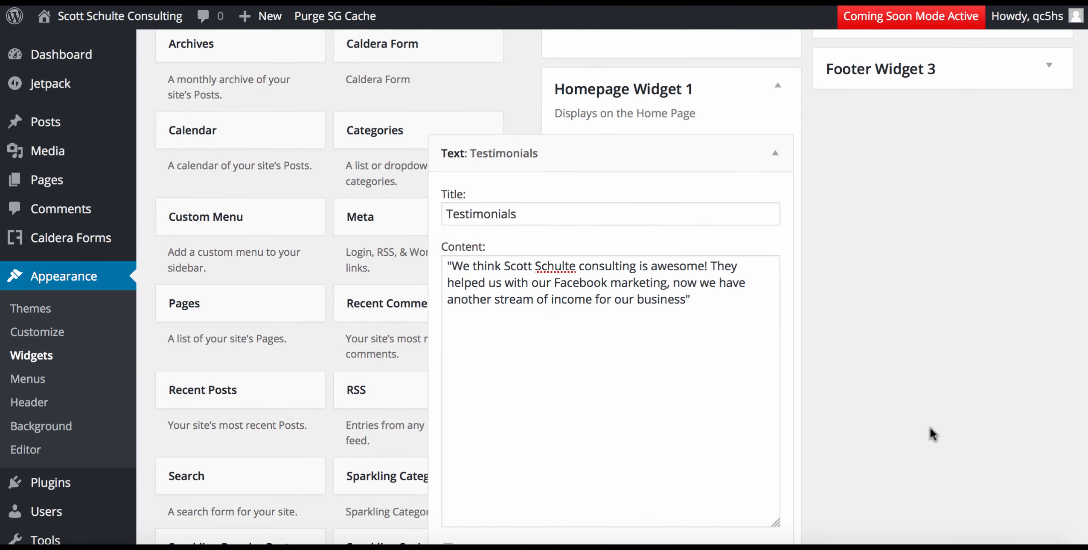
scroll(930, 428, "up", 2)
scroll(930, 428, "down", 7)
scroll(930, 426, "down", 2)
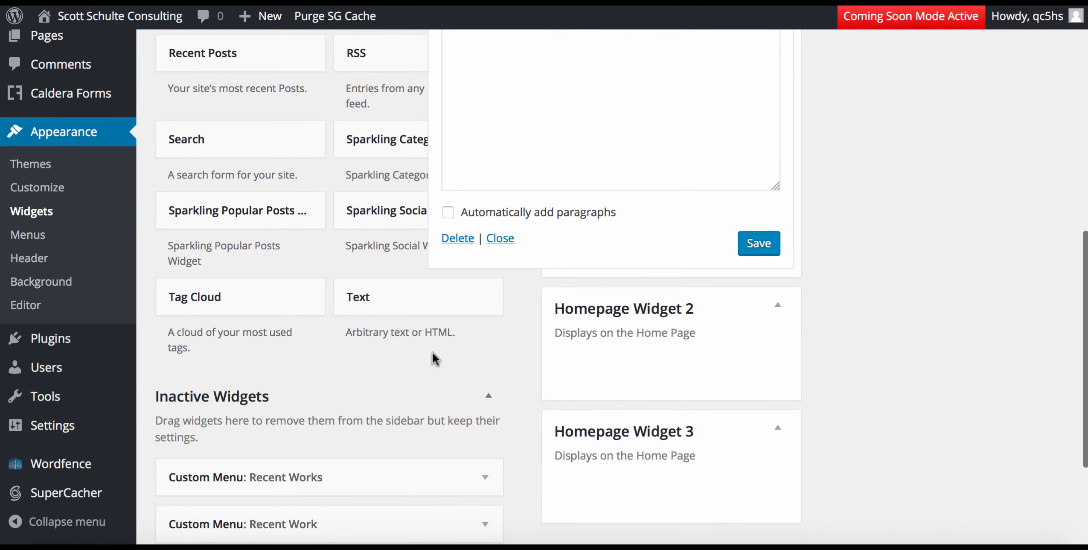
Paste the copied testimonial into a new Homepage Widget 1 Text widget and save it.
left_click(418, 313)
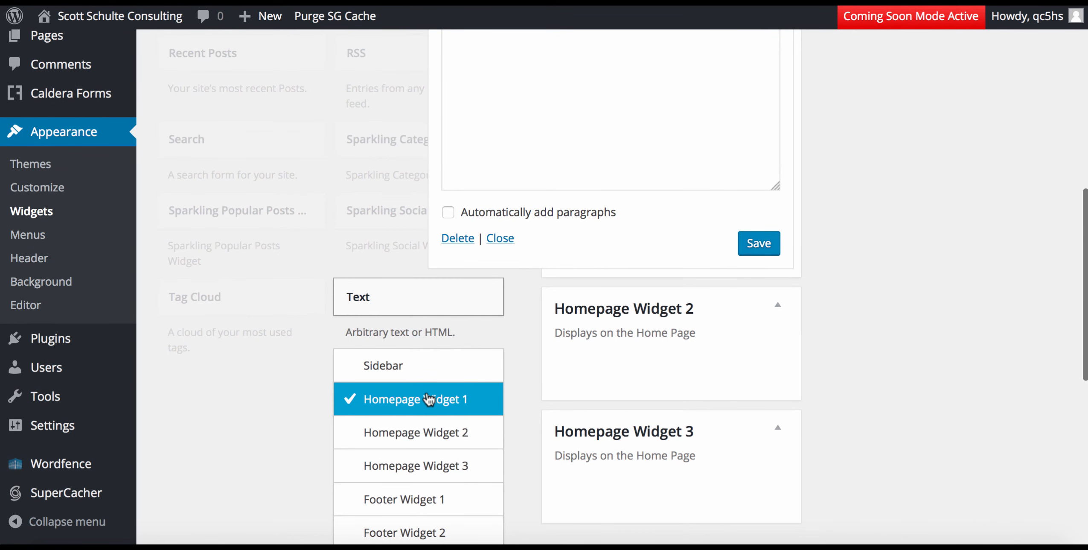
scroll(428, 399, "down", 4)
left_click(470, 439)
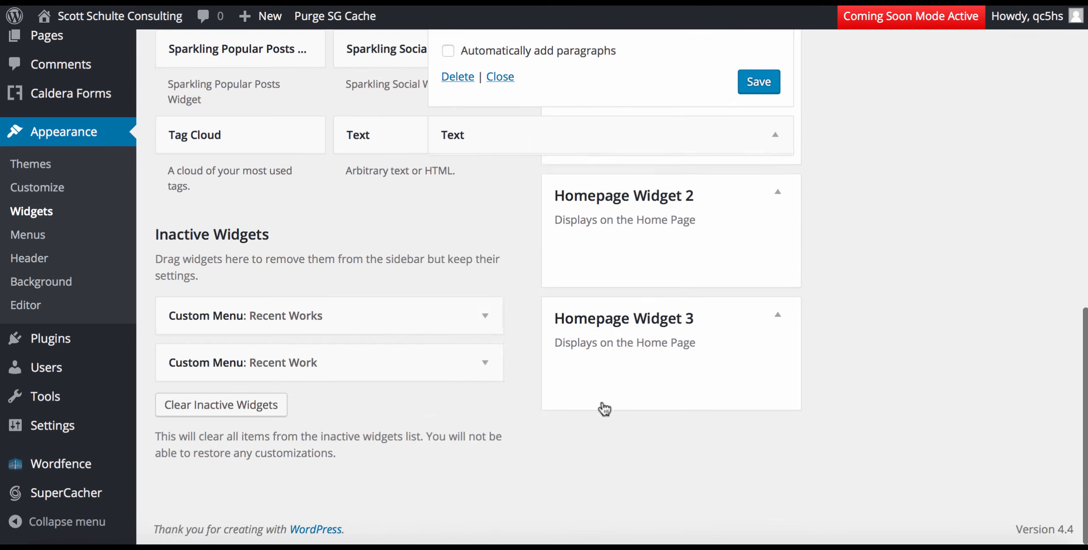
left_click(531, 339)
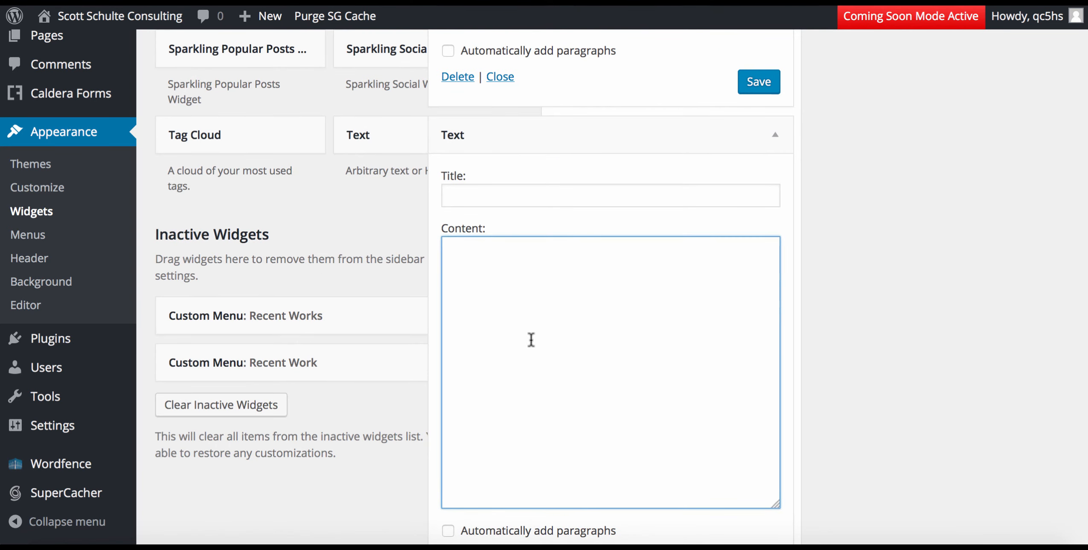
key("ctrl+v")
left_click(892, 248)
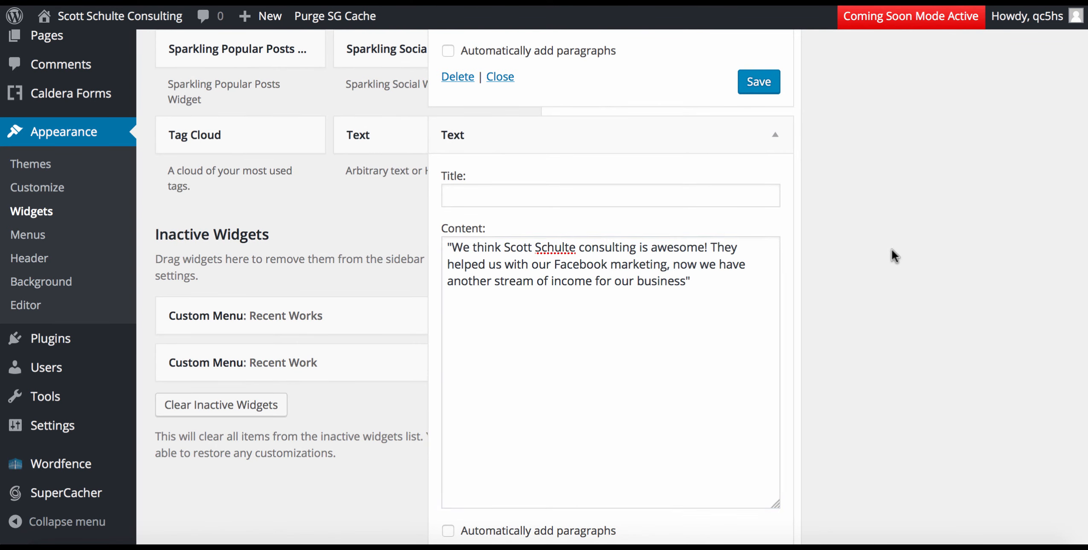
scroll(892, 249, "down", 3)
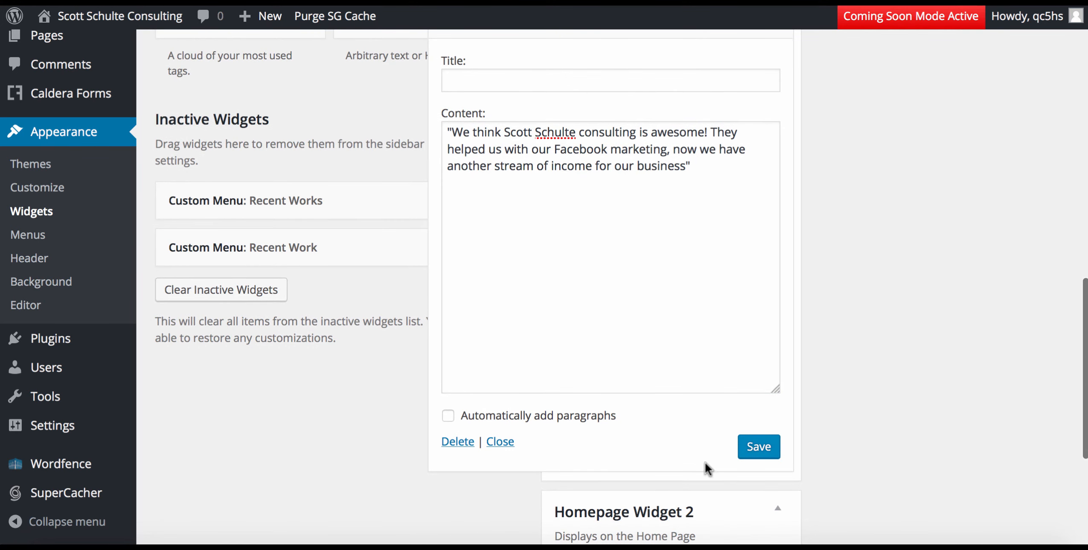
left_click(759, 446)
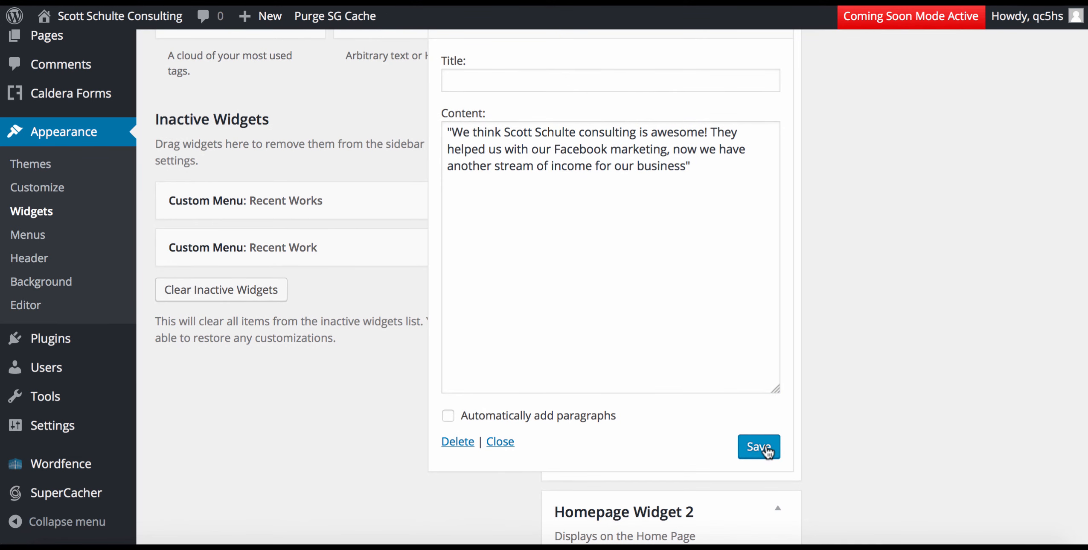
scroll(502, 448, "up", 3)
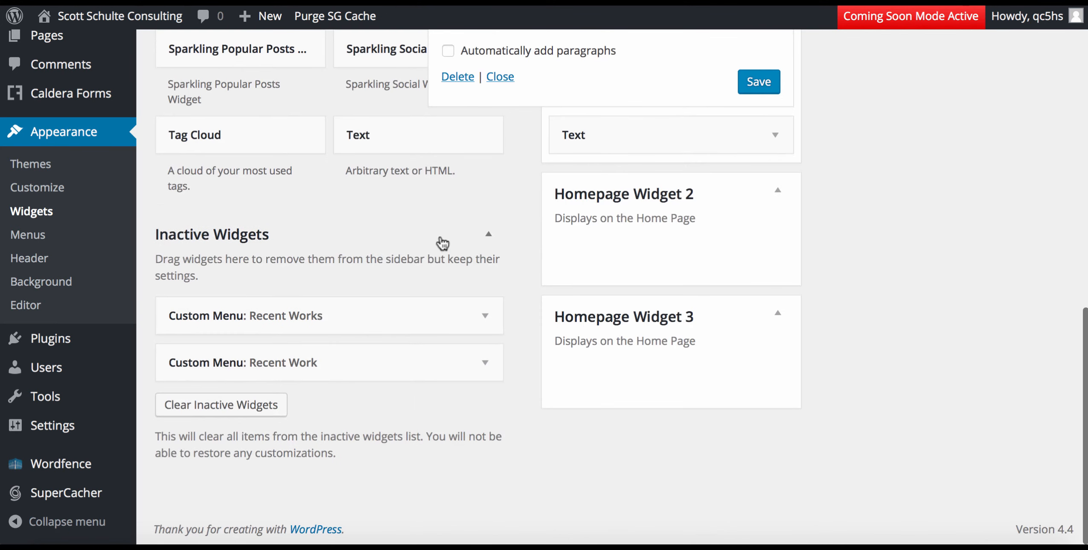
Create a third Homepage Widget 1 Text widget with the pasted testimonial, then save and collapse it.
left_click(418, 151)
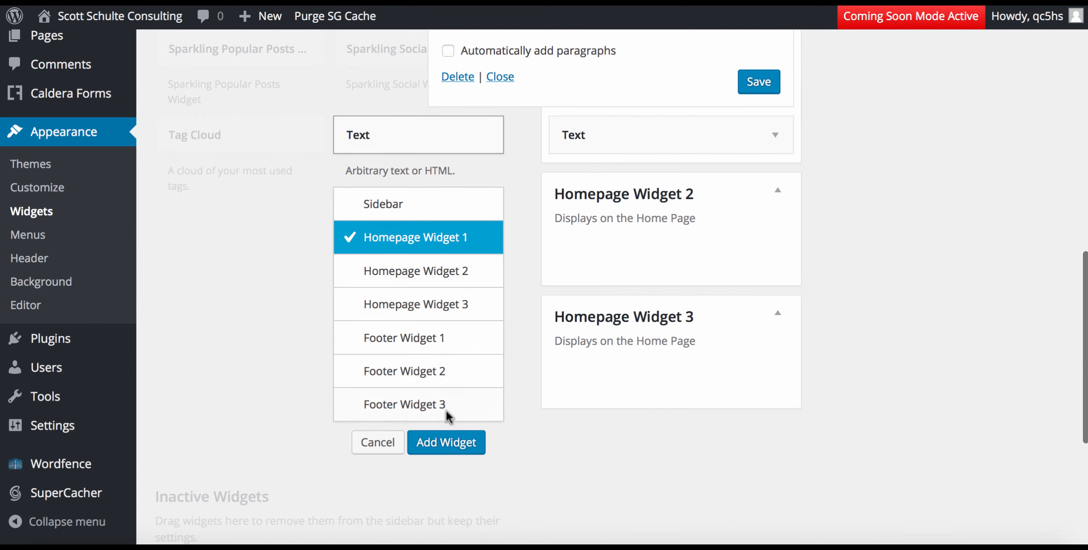
left_click(446, 443)
left_click(533, 384)
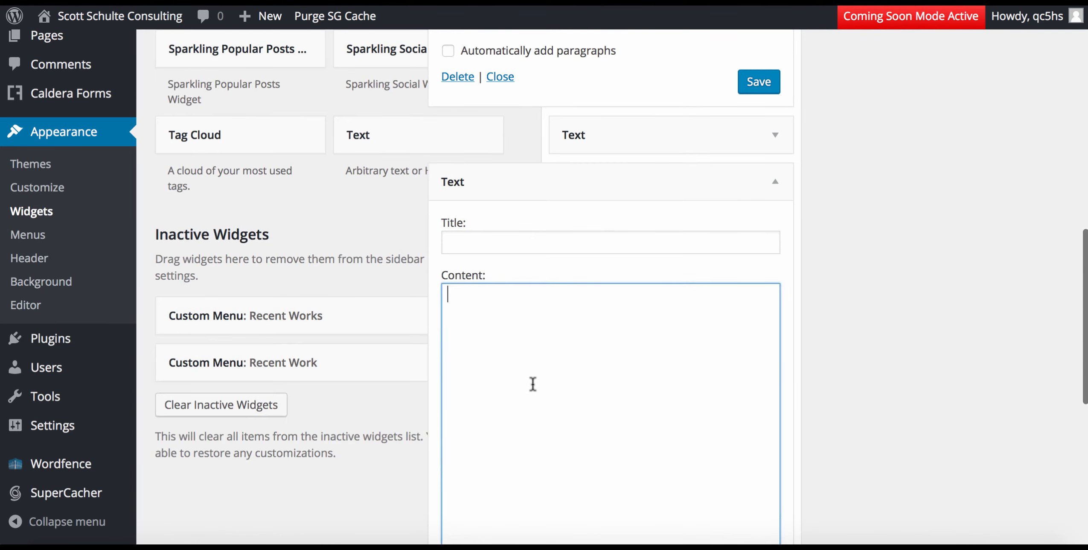
key("ctrl+v")
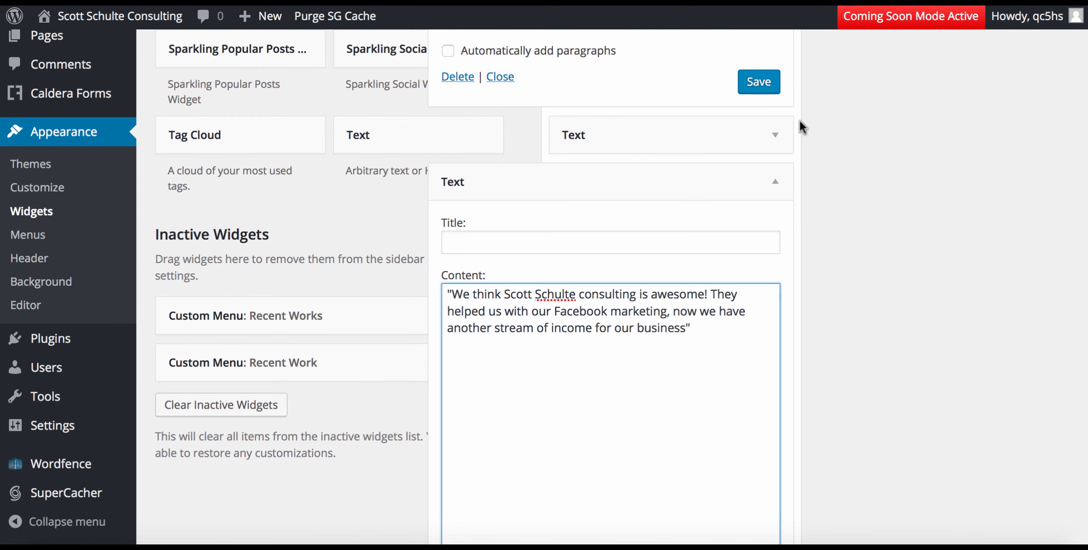
scroll(853, 215, "down", 3)
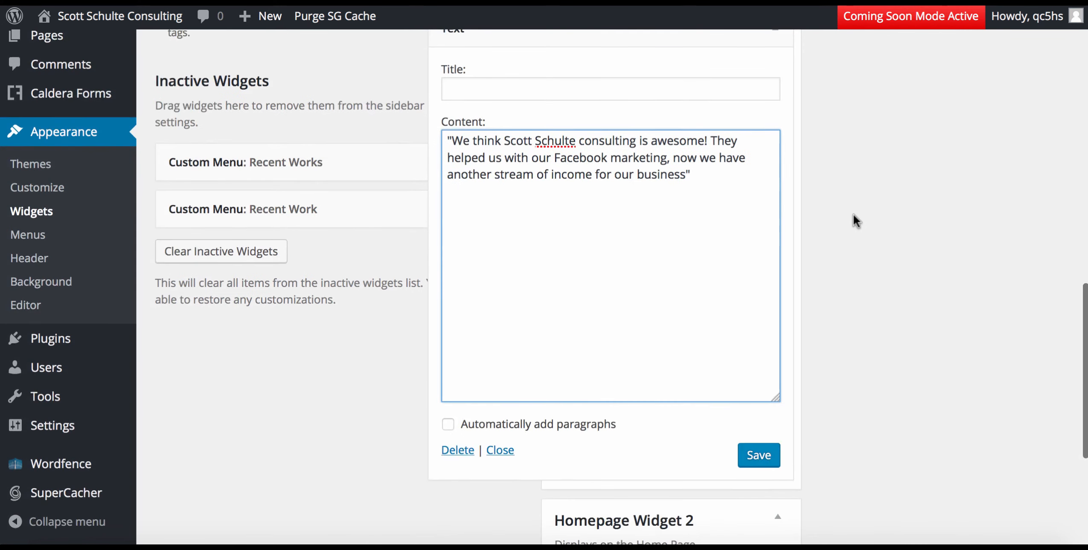
left_click(760, 465)
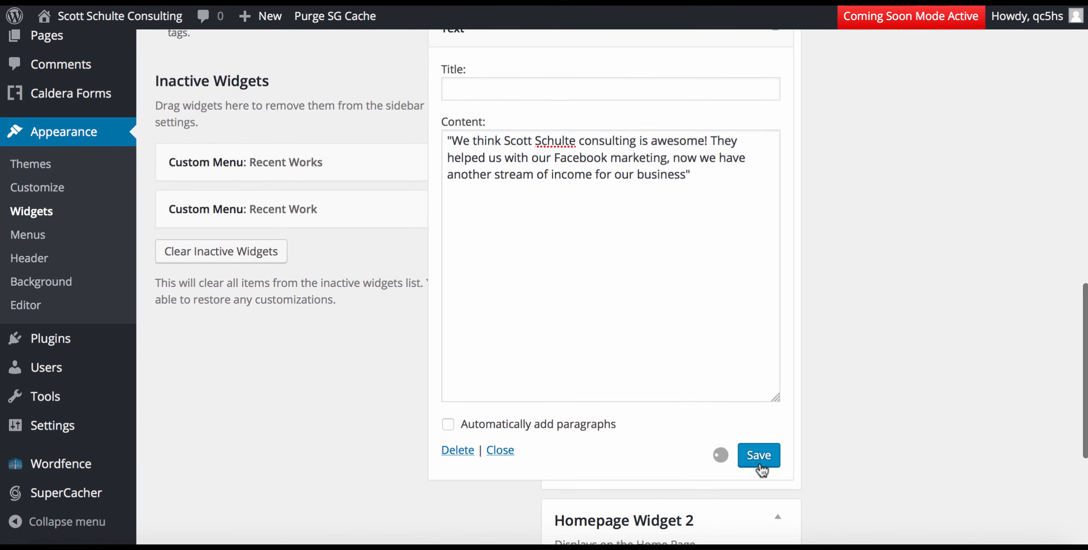
left_click(497, 451)
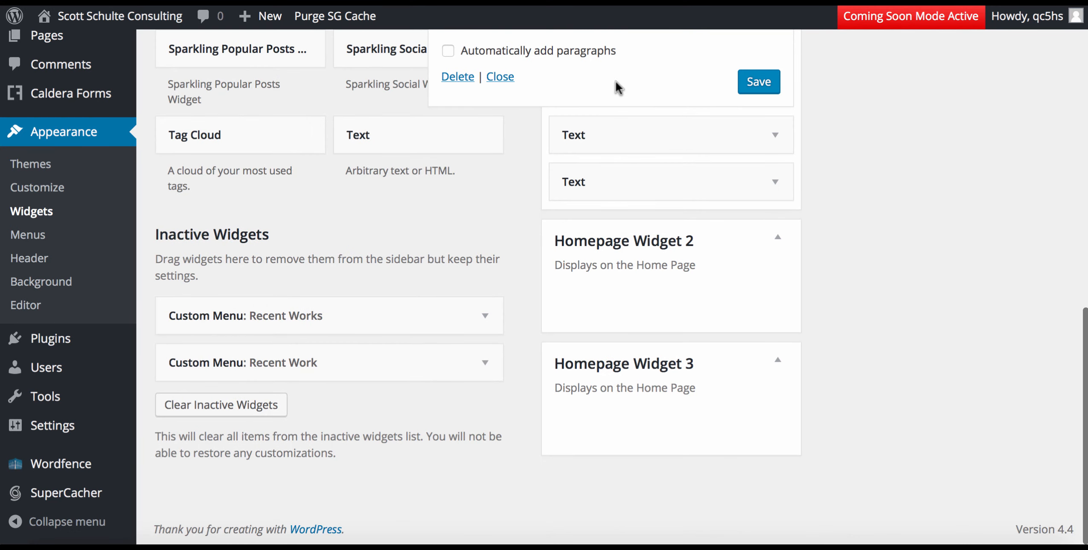
left_click(499, 81)
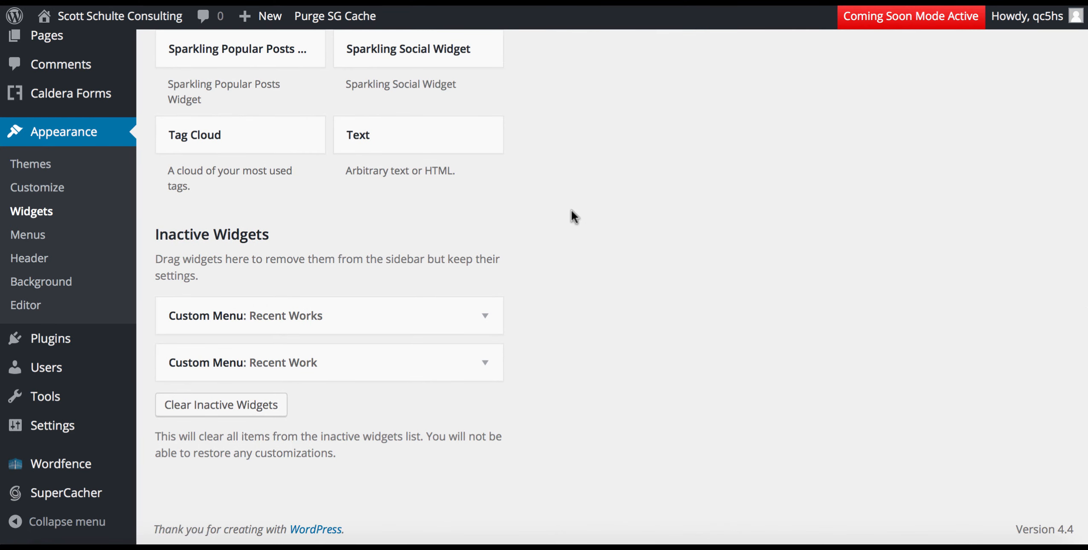
scroll(571, 209, "up", 10)
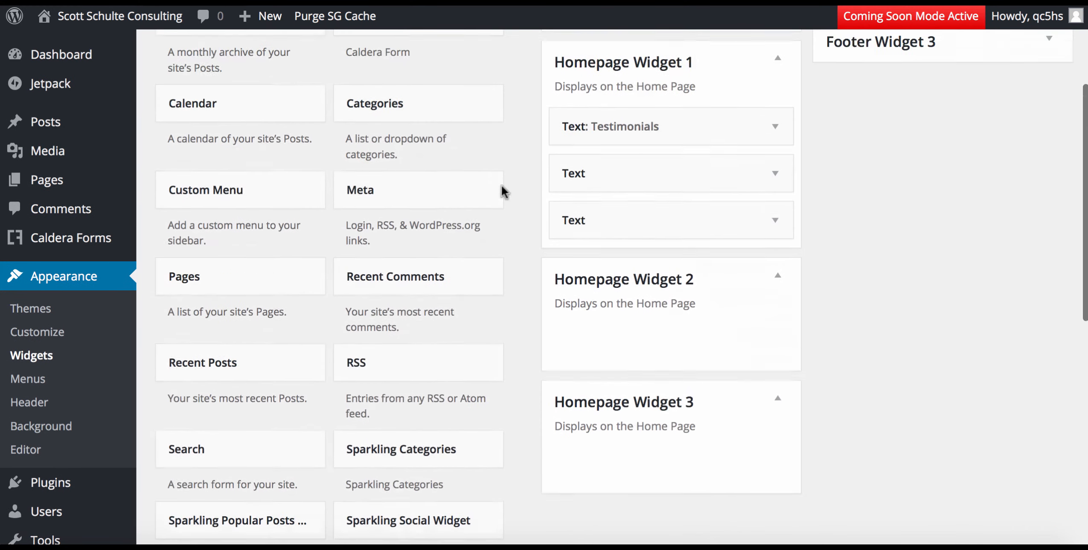
View the live front page and Blog page, purge the SG cache, then return to the Dashboard.
left_click(153, 21)
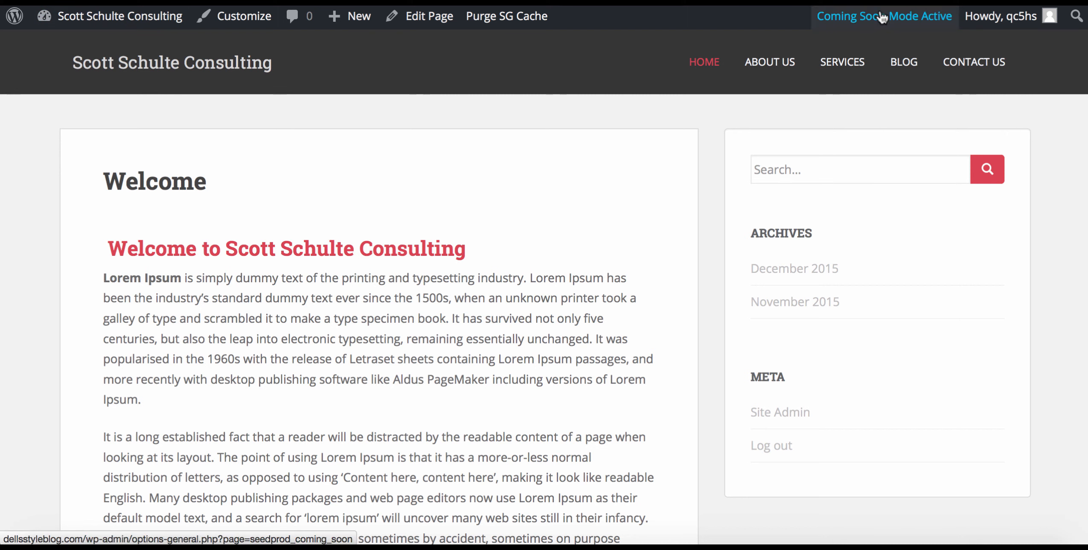
left_click(906, 63)
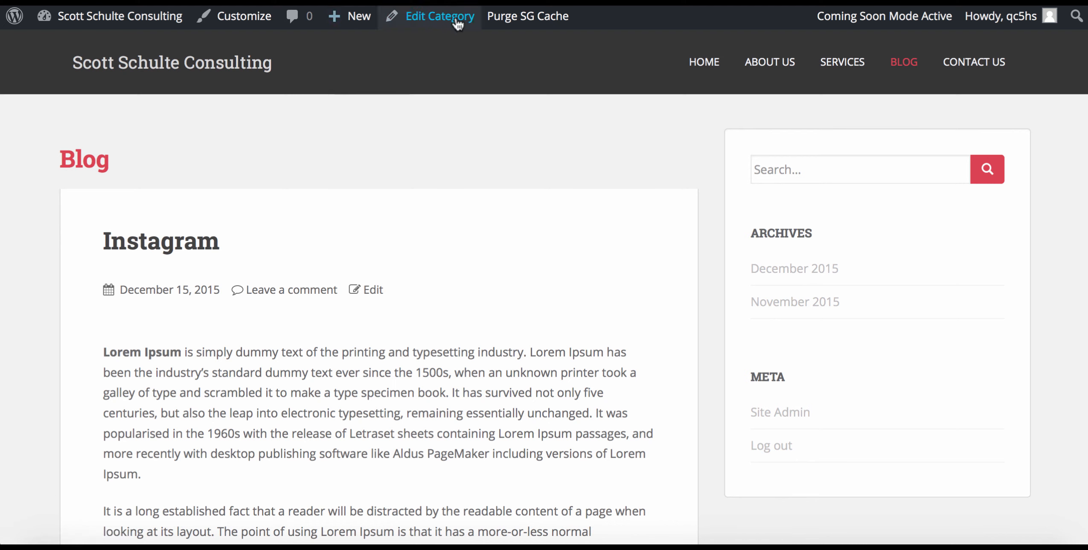
left_click(511, 19)
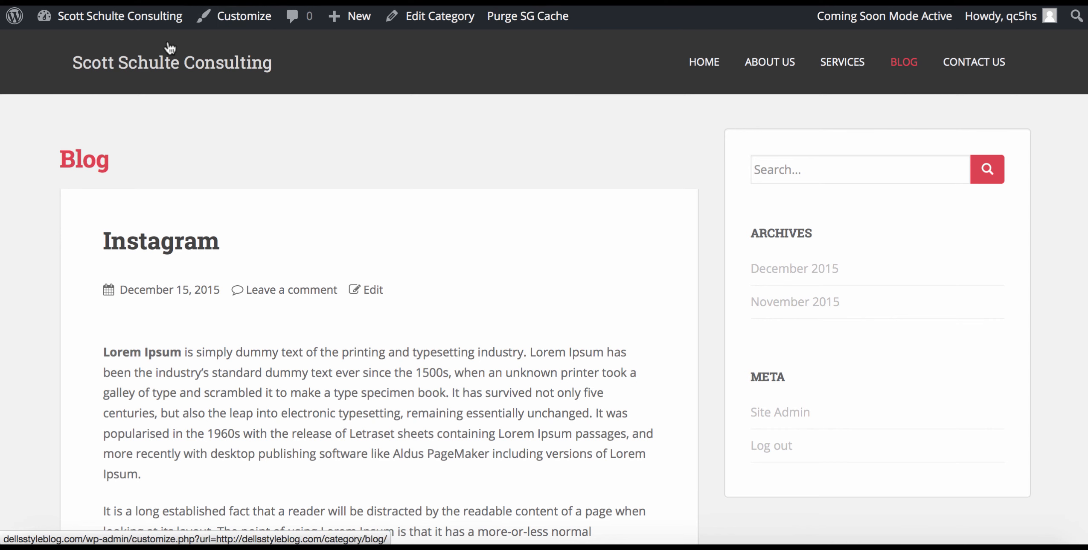
left_click(141, 19)
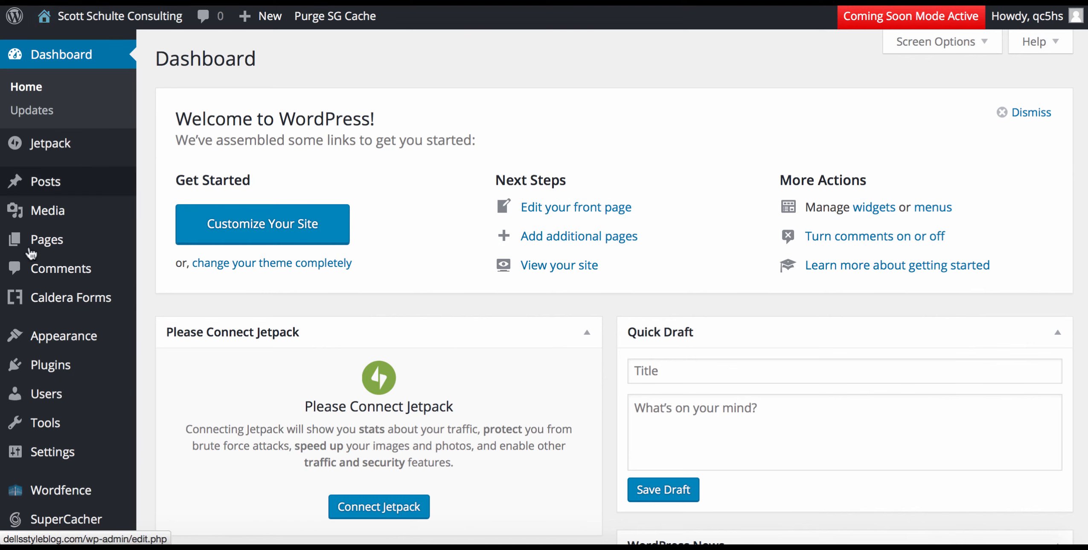
Drag Text: Testimonials and the two untitled Text widgets from Homepage Widget 1 into the Sidebar.
mouse_move(76, 345)
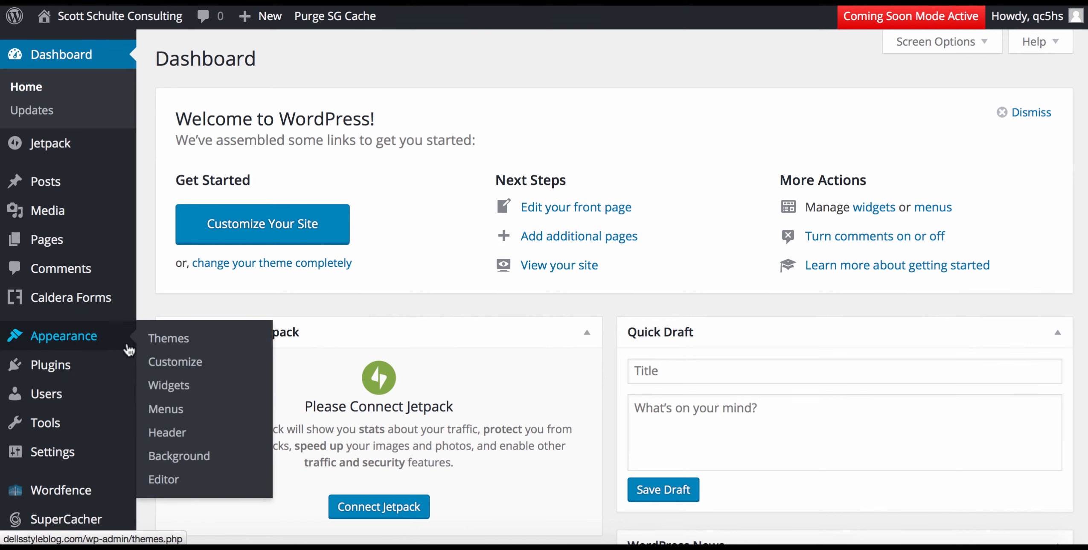
left_click(163, 393)
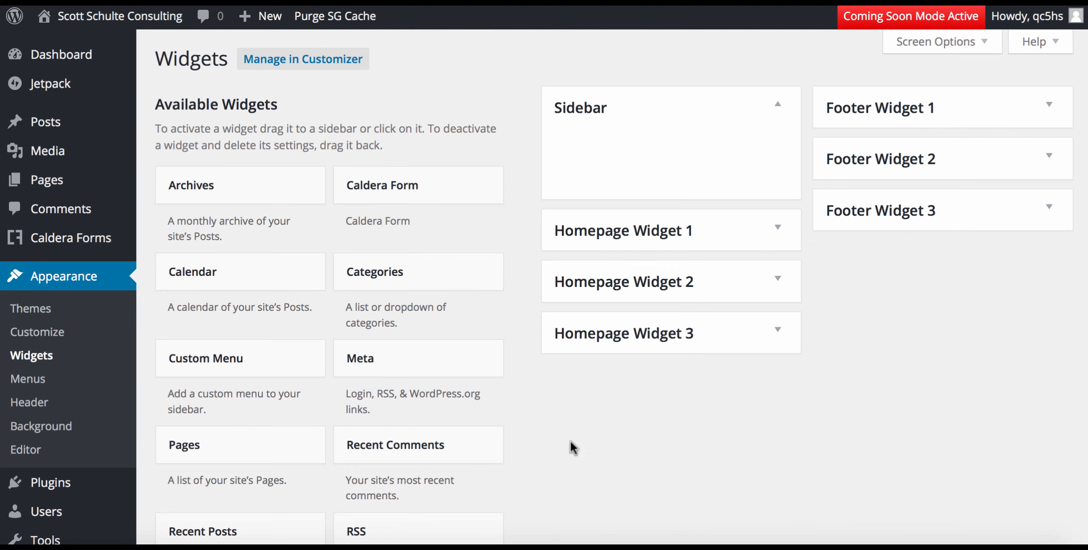
left_click(631, 233)
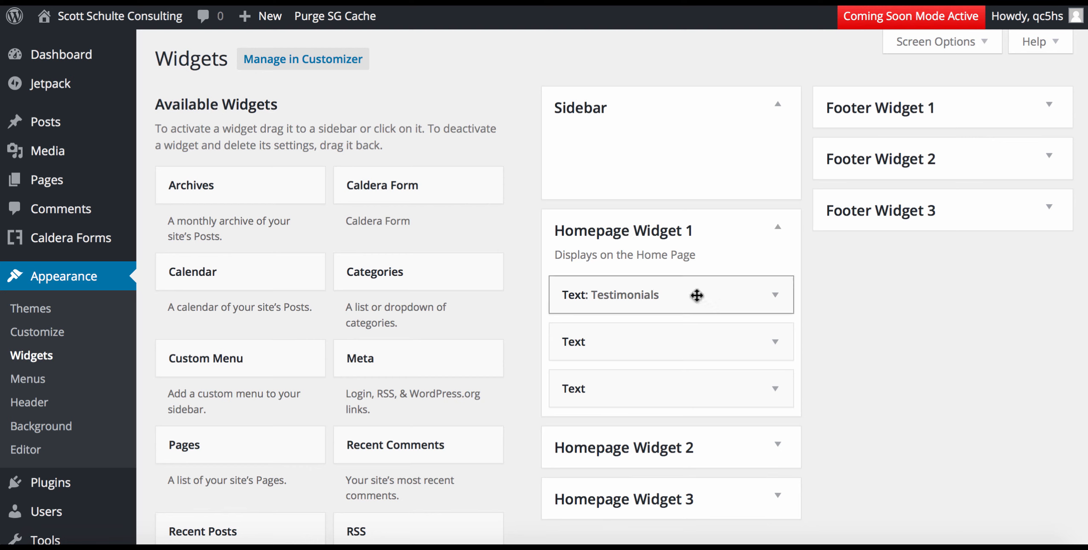
left_click_drag(696, 295, 693, 148)
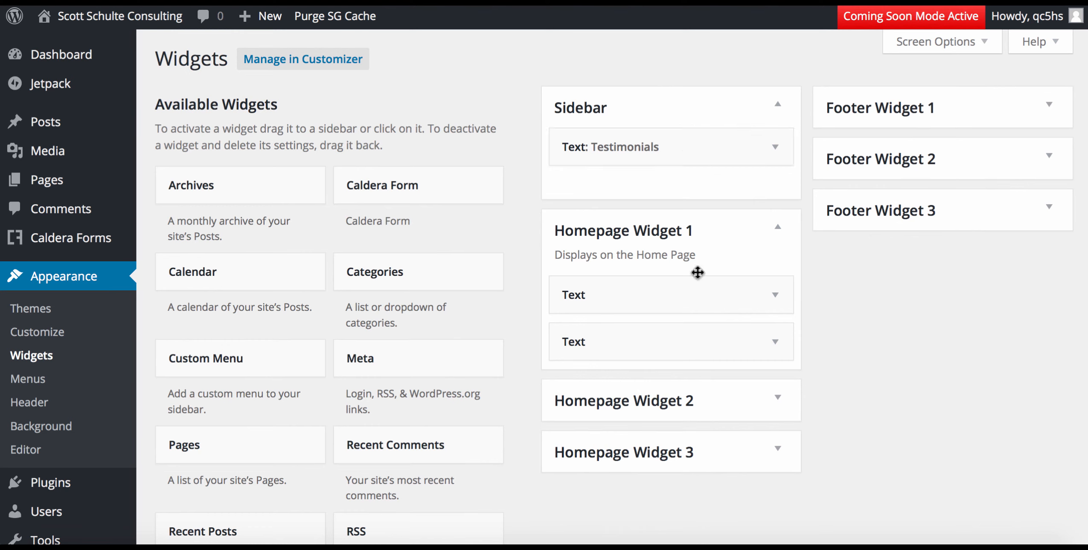
left_click_drag(691, 294, 694, 182)
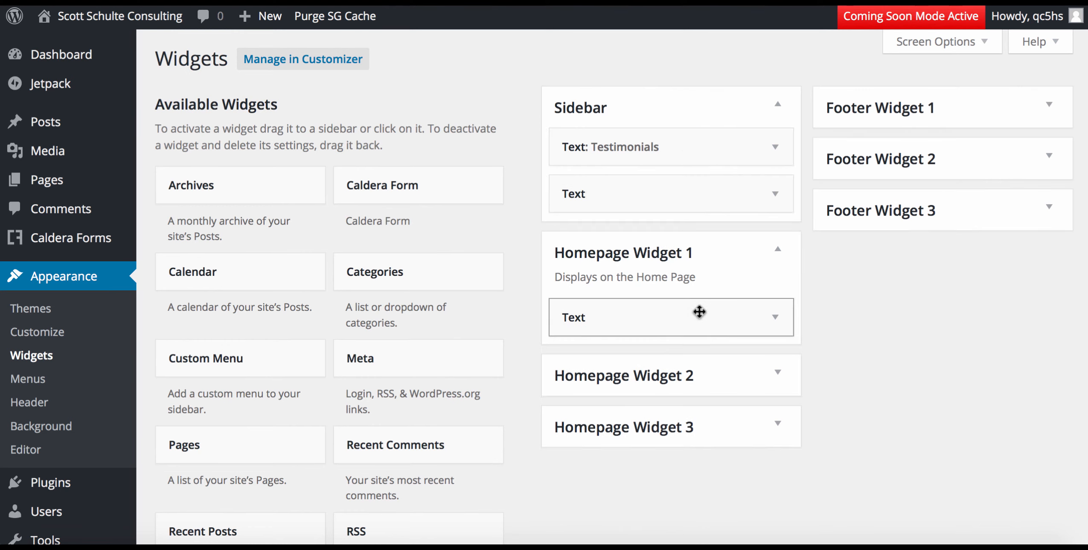
left_click_drag(699, 314, 692, 226)
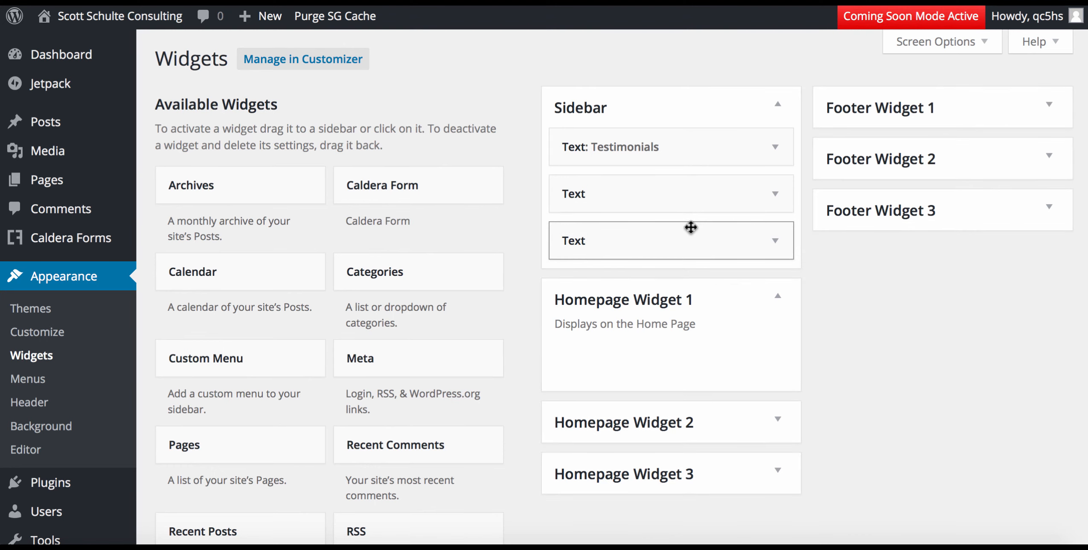
scroll(813, 306, "down", 5)
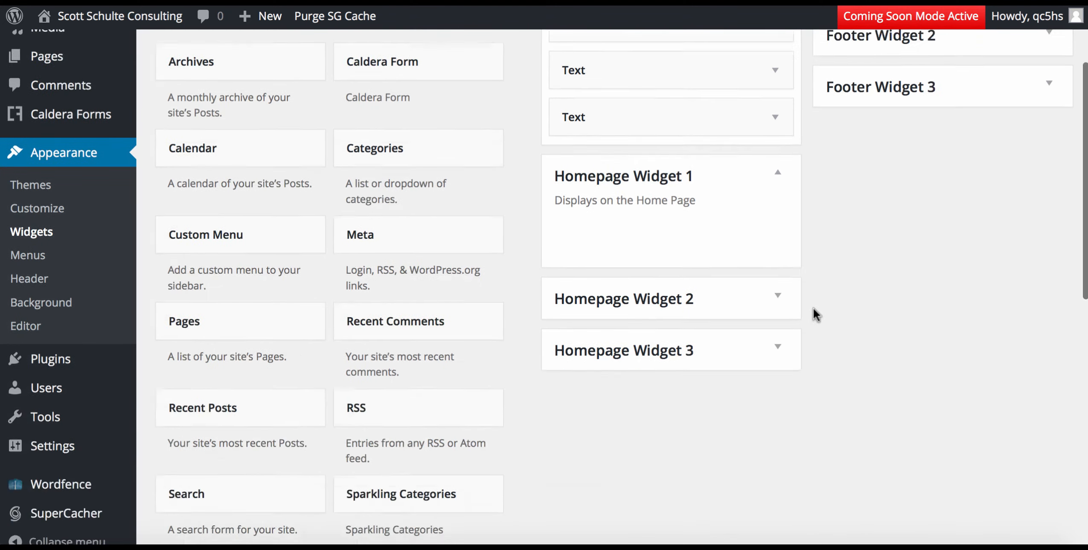
scroll(813, 307, "up", 5)
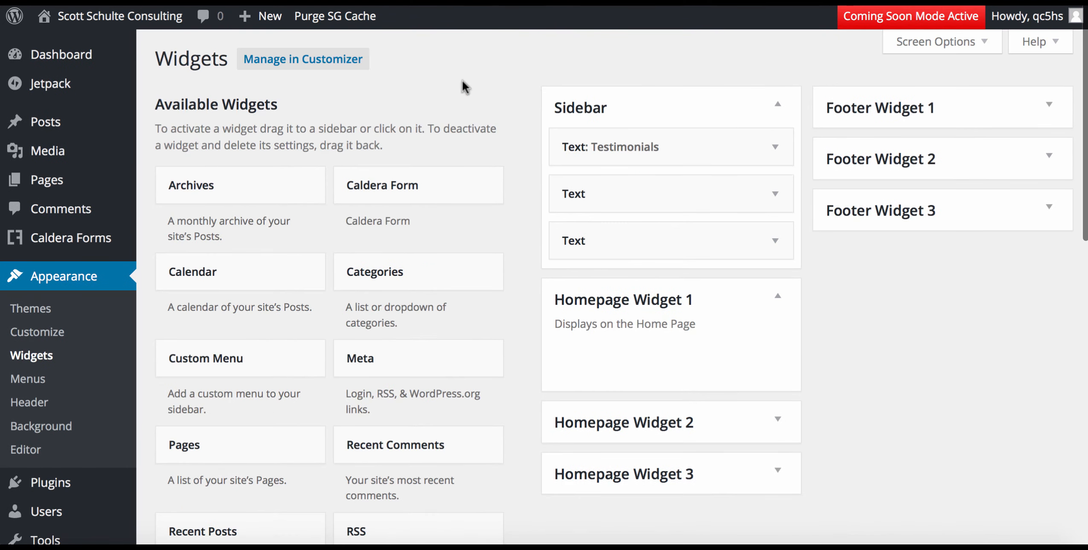
left_click(109, 17)
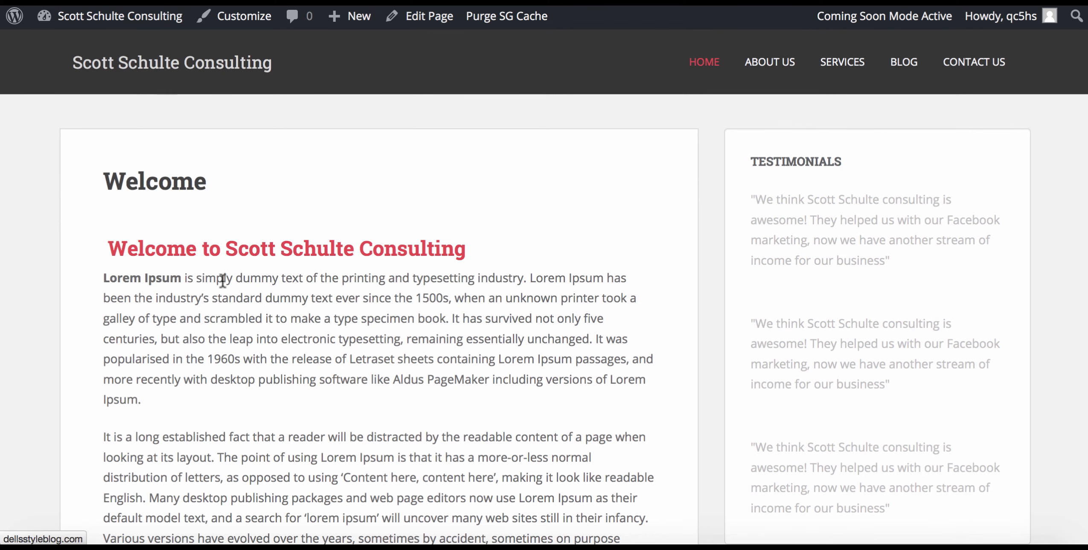
mouse_move(134, 15)
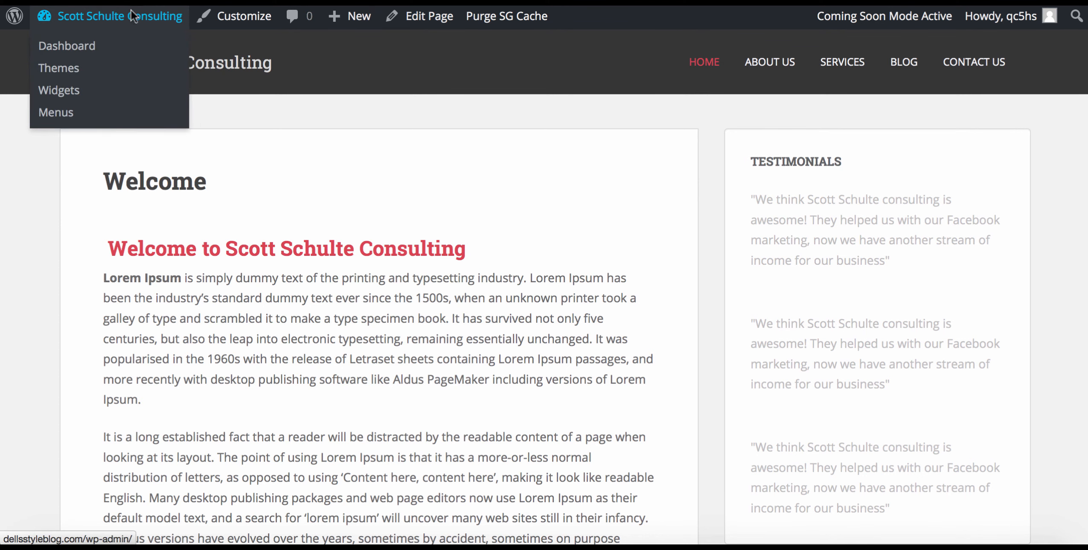
left_click(60, 91)
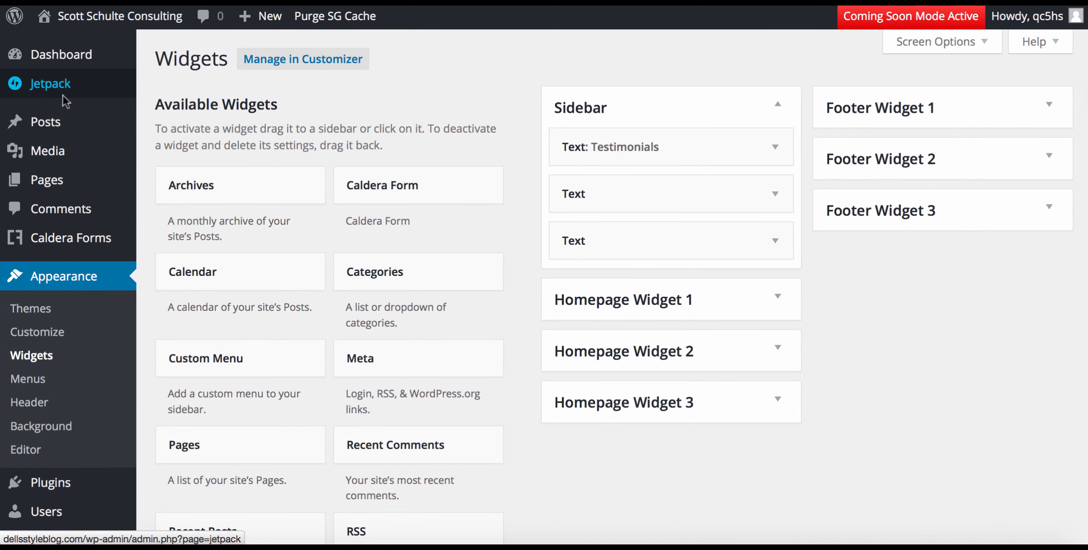
Add a Search widget to the Sidebar.
scroll(411, 357, "down", 5)
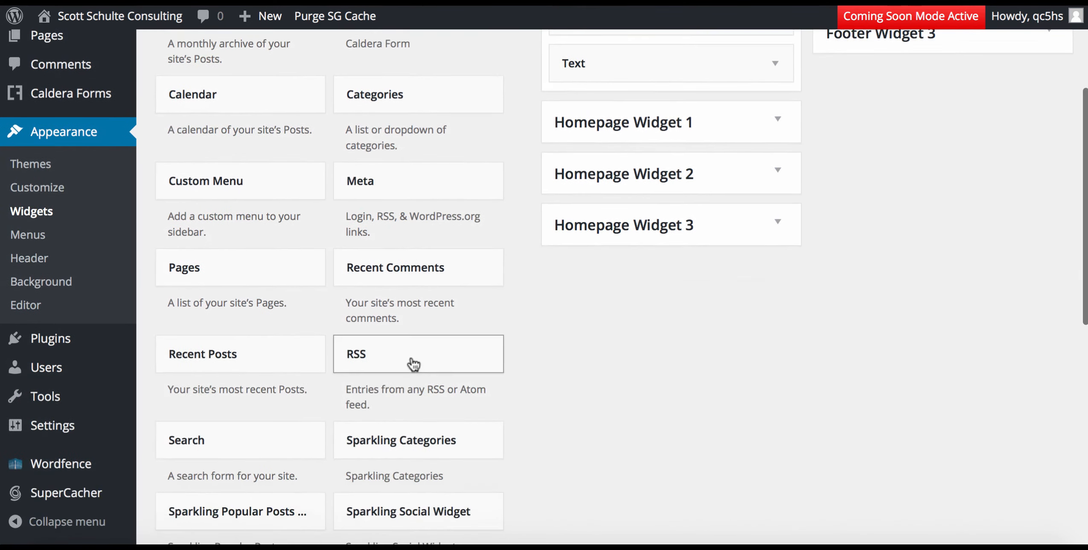
scroll(413, 364, "down", 2)
left_click(256, 379)
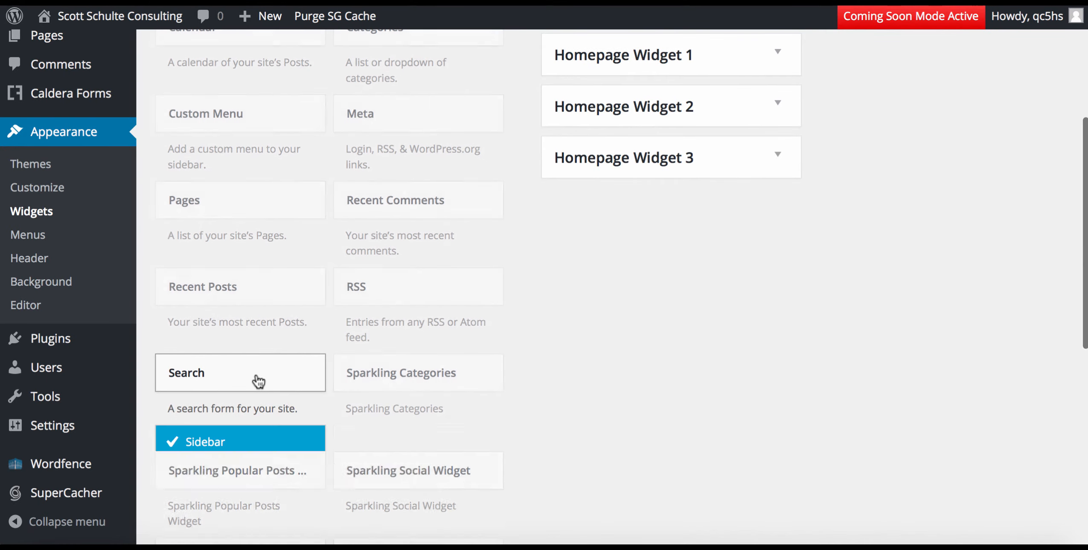
scroll(257, 378, "down", 7)
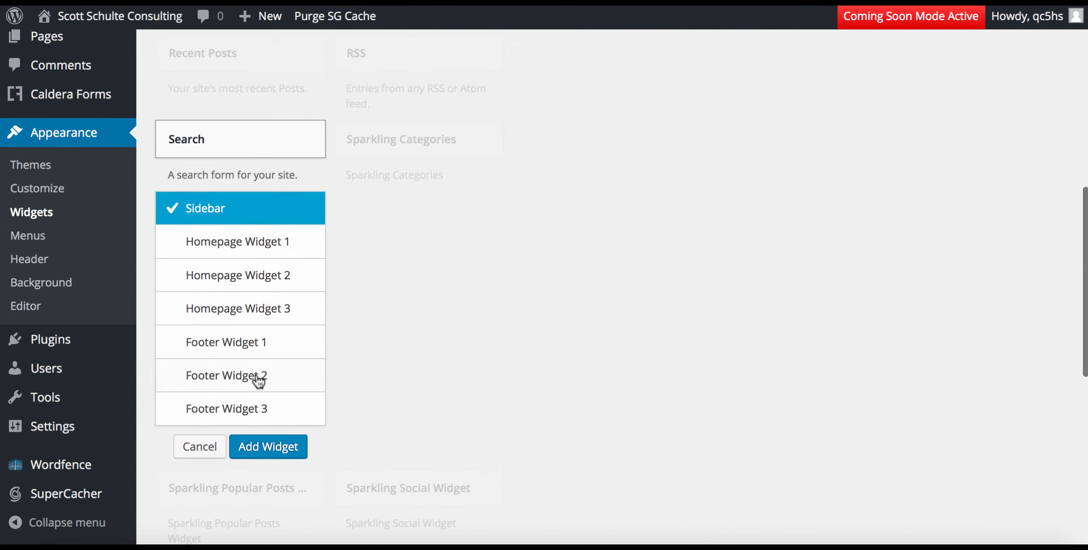
left_click(284, 455)
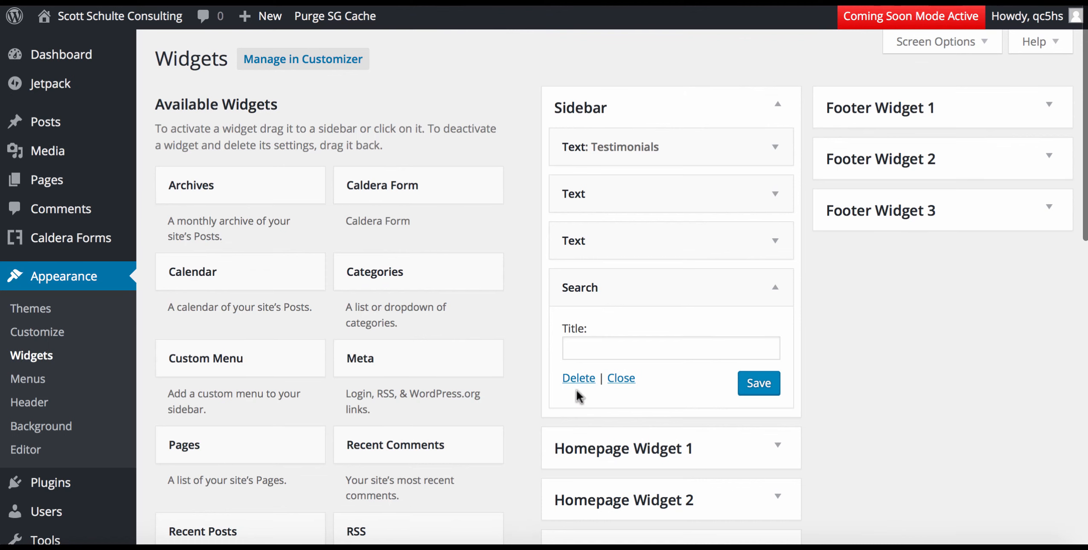
left_click(621, 377)
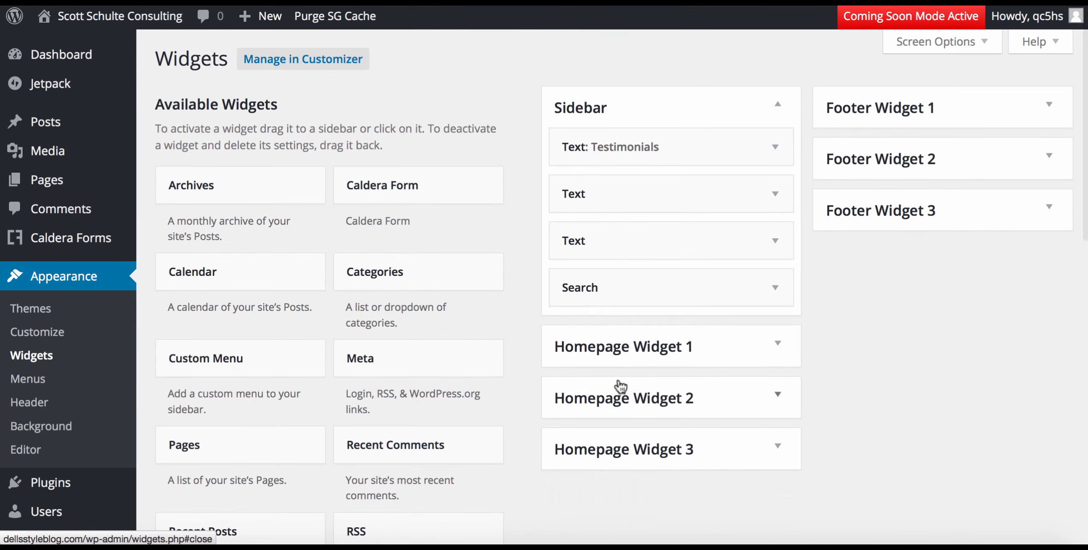
Drag the Search widget to the top of the Sidebar, above Text: Testimonials.
scroll(621, 386, "down", 3)
scroll(623, 376, "down", 1)
scroll(648, 503, "up", 5)
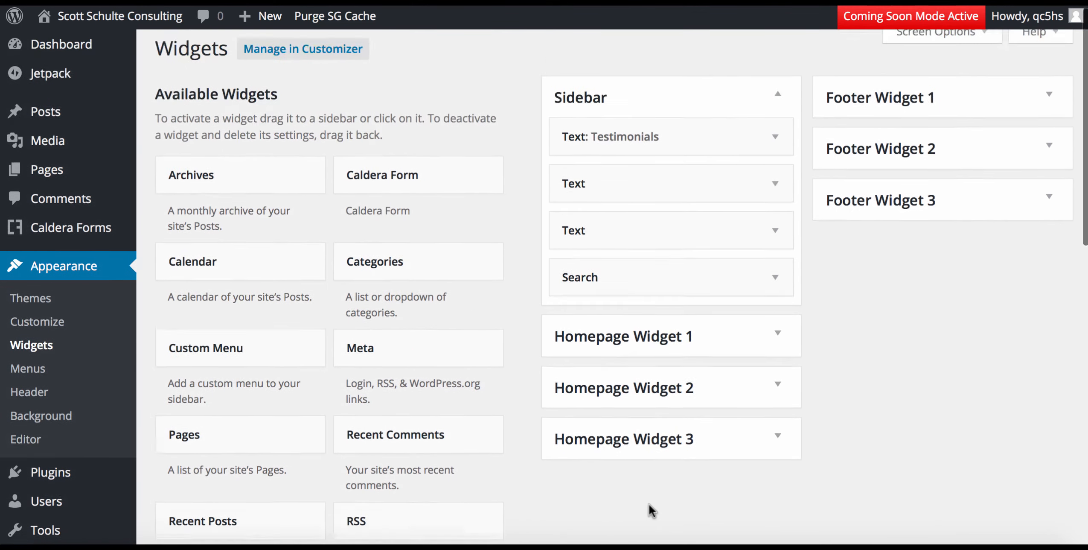
scroll(644, 362, "down", 3)
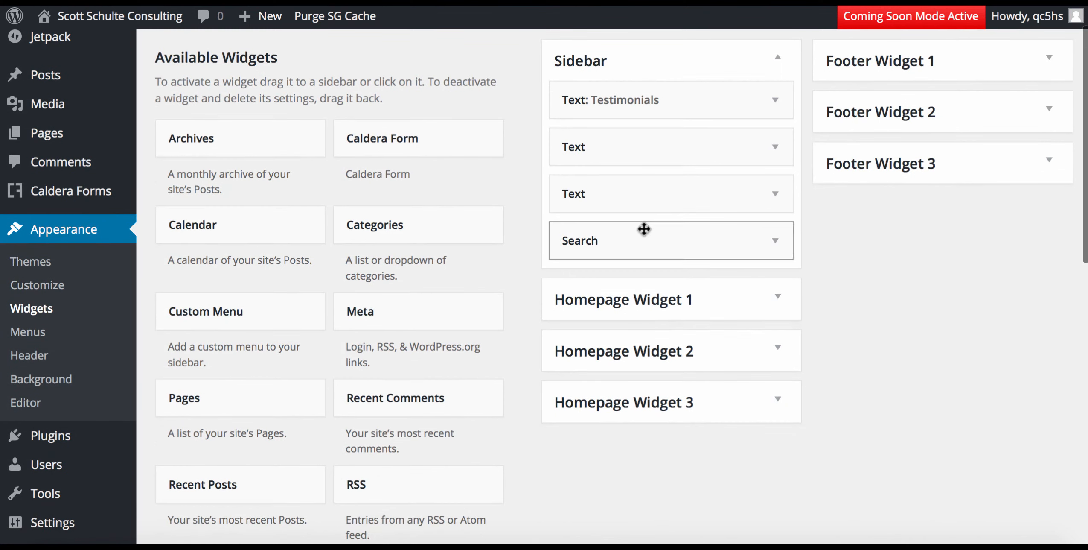
left_click_drag(644, 233, 636, 97)
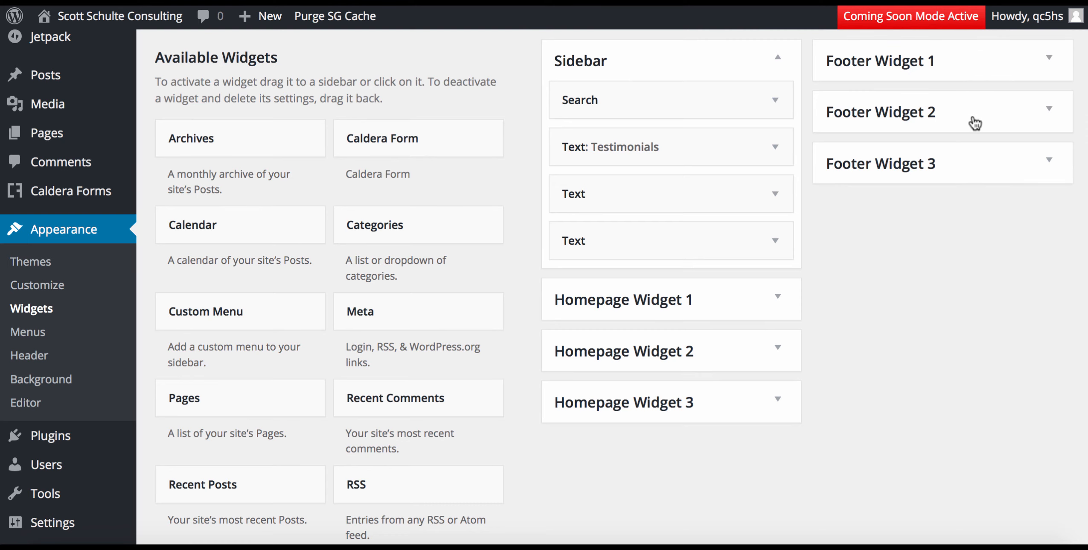
scroll(980, 341, "down", 3)
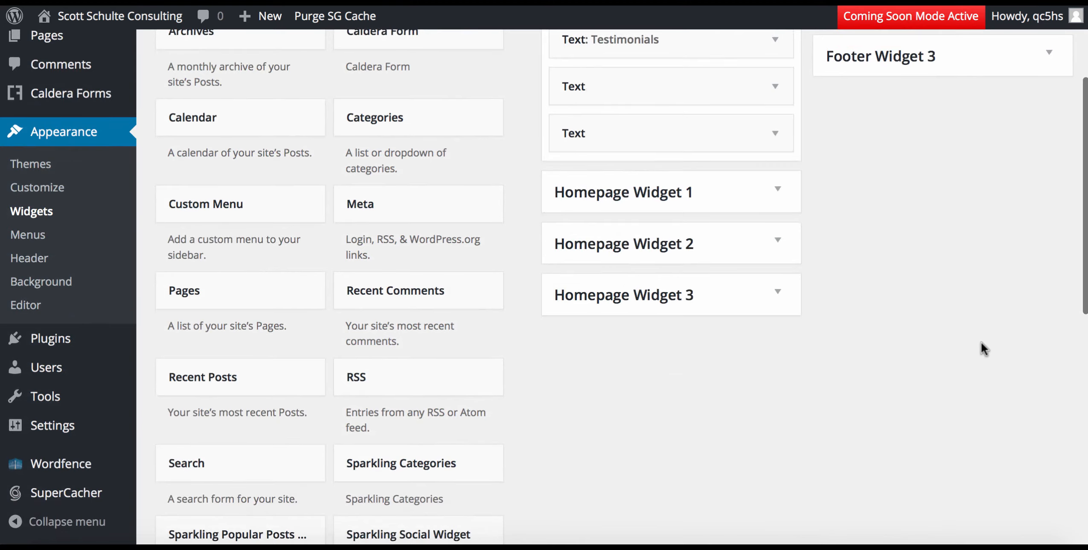
scroll(981, 342, "up", 3)
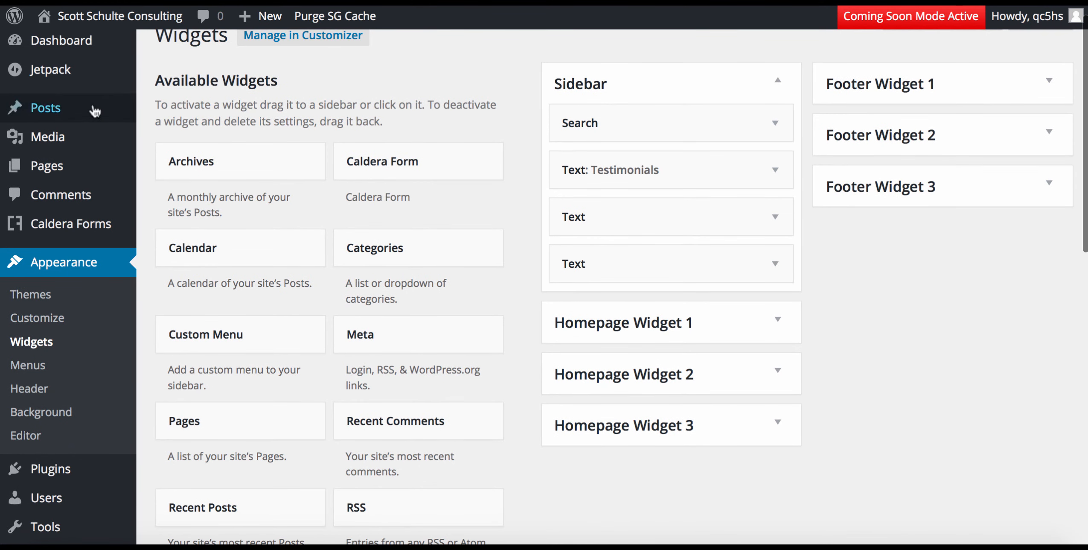
Check the live home page, where the search box now sits above the Testimonials quotes.
left_click(120, 16)
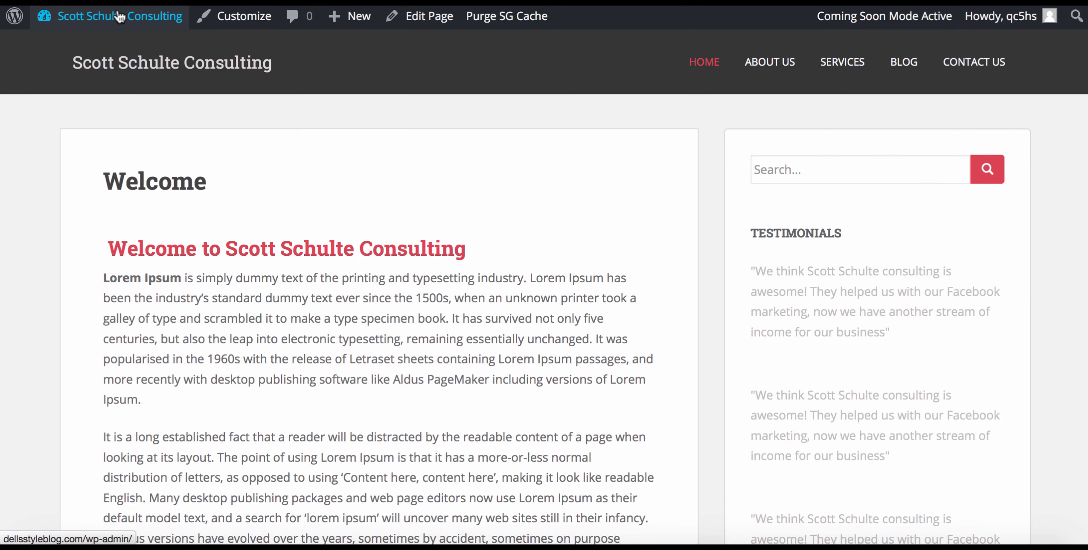
scroll(120, 16, "down", 5)
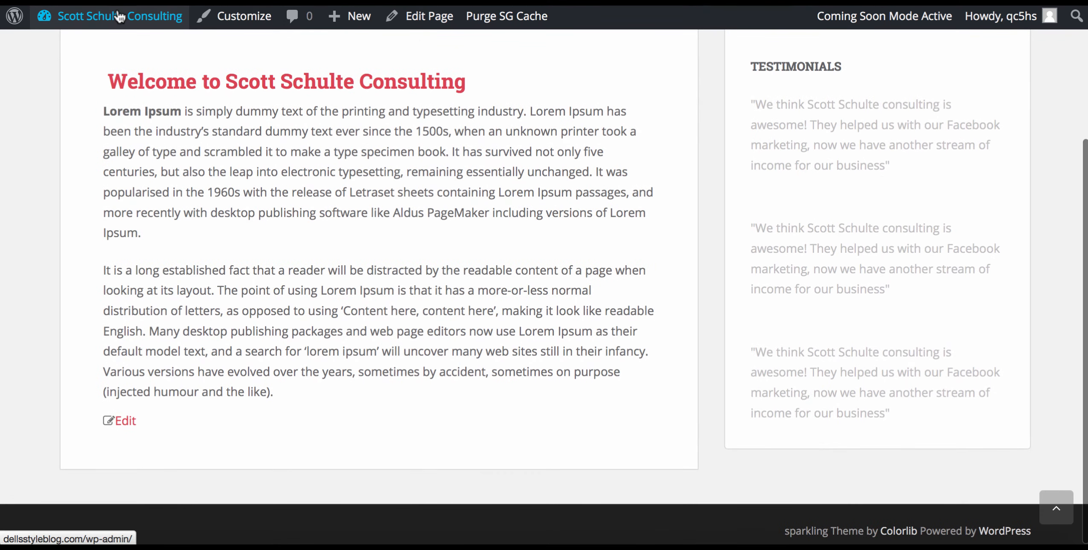
scroll(120, 17, "up", 5)
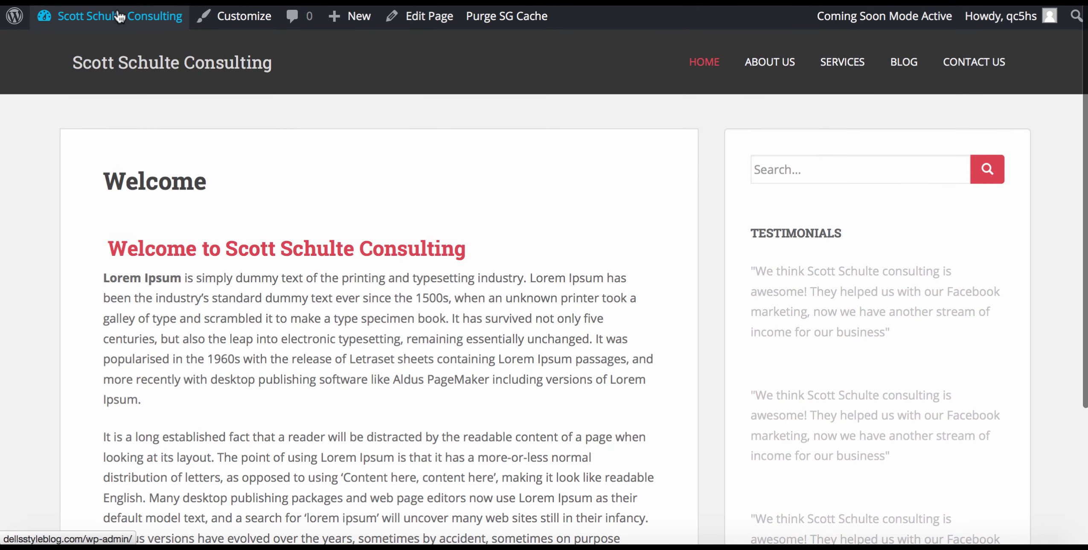
key("alt+Left")
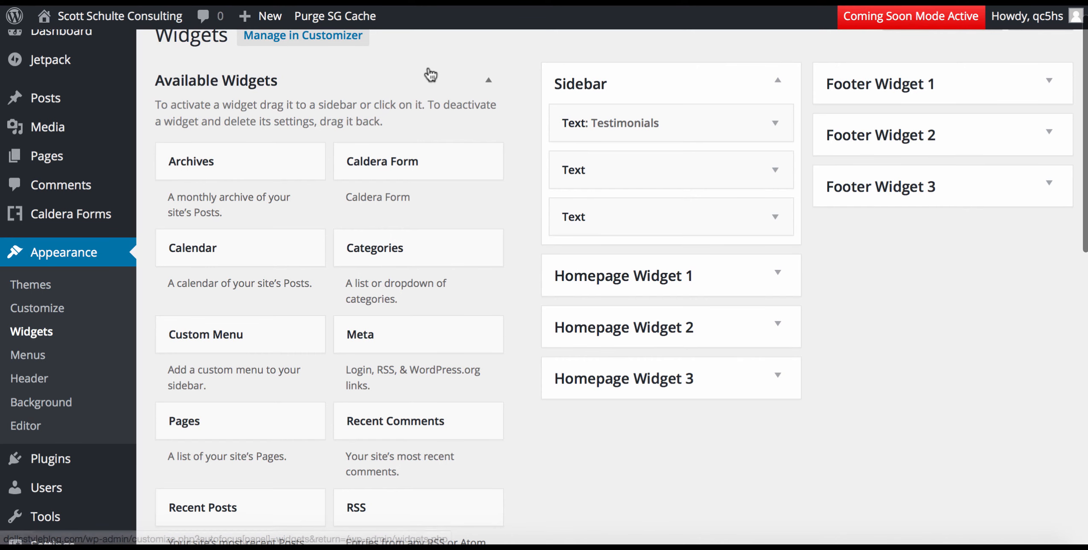
left_click(101, 13)
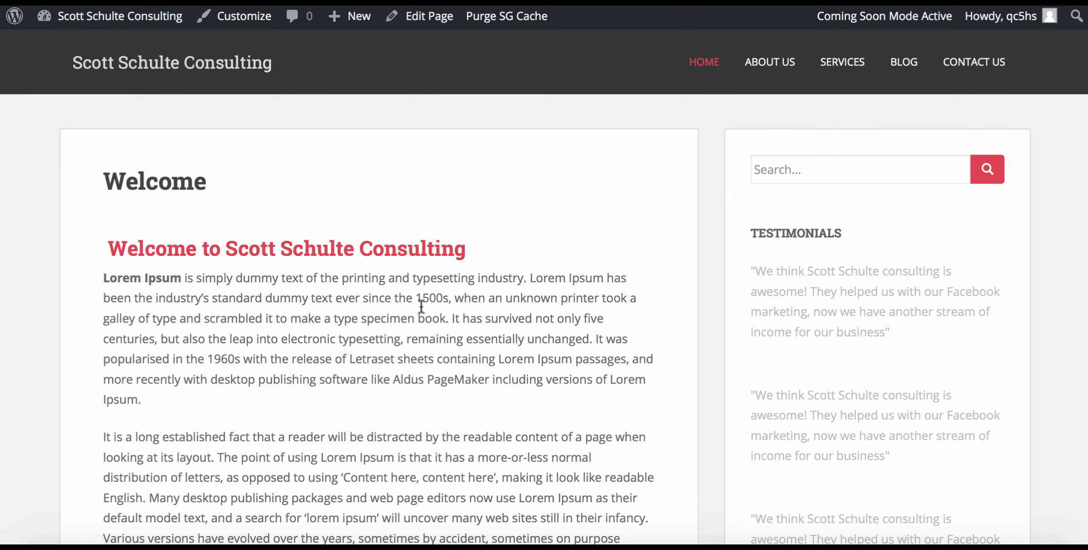
Check the search box and Testimonials sidebar on About Us, Services, Blog and Contact Us, then return Home.
left_click(768, 64)
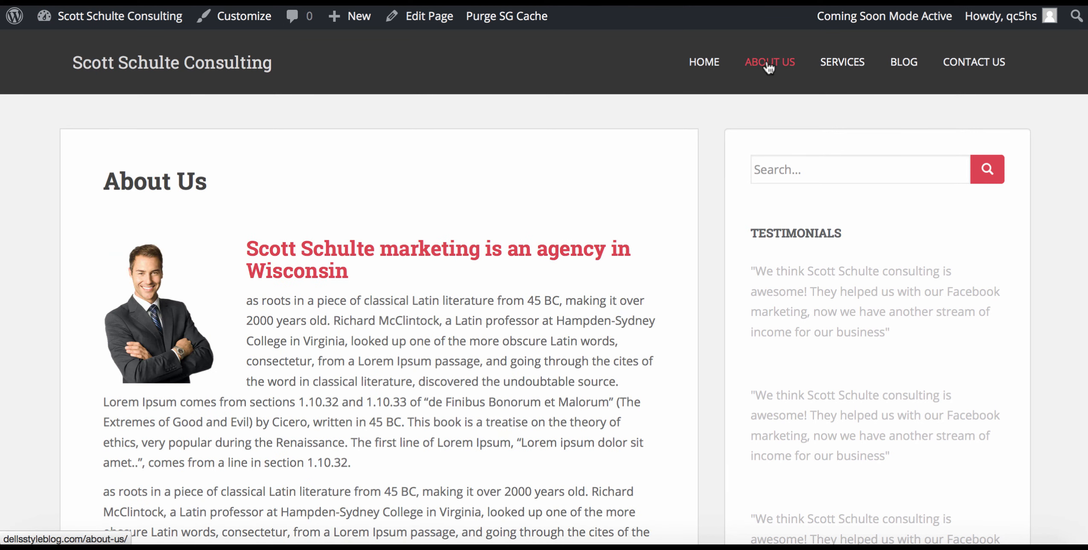
left_click(851, 62)
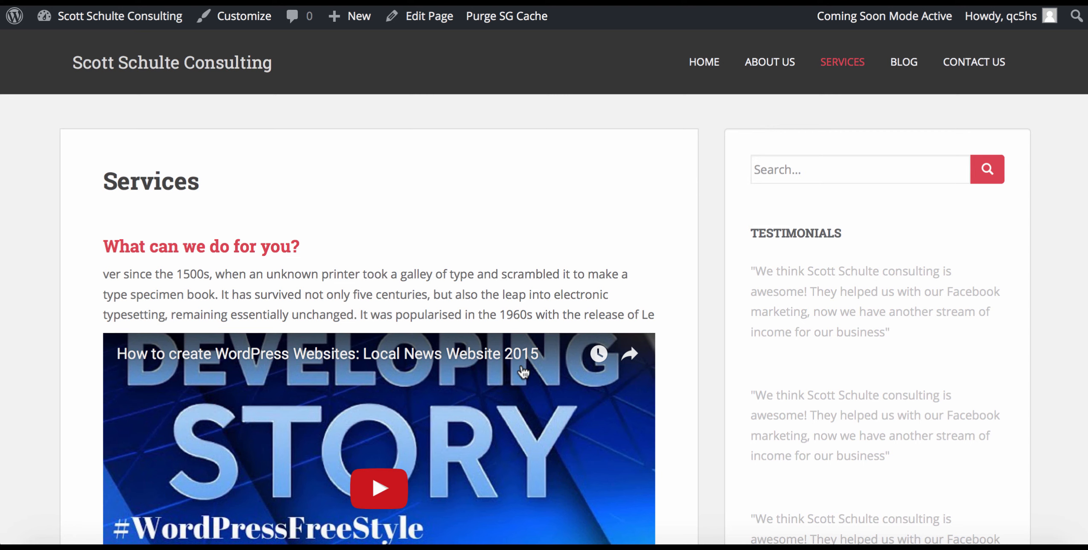
scroll(555, 347, "down", 4)
scroll(523, 373, "up", 4)
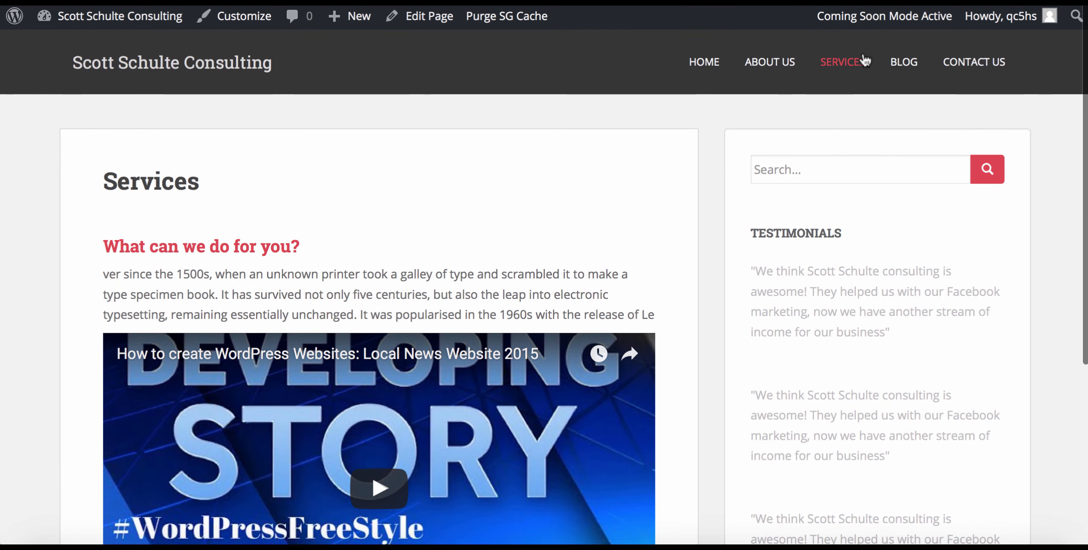
left_click(906, 64)
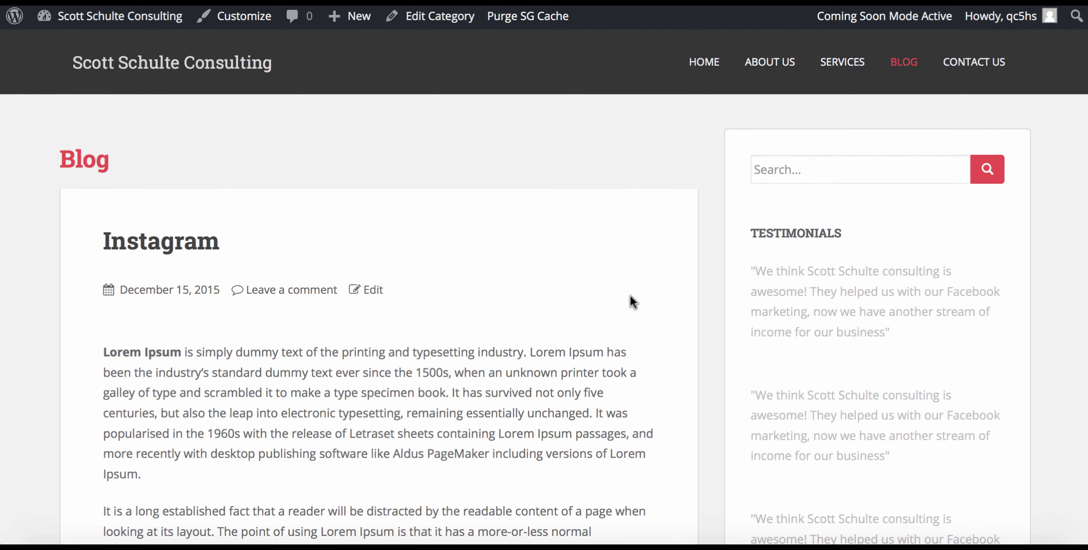
left_click(972, 65)
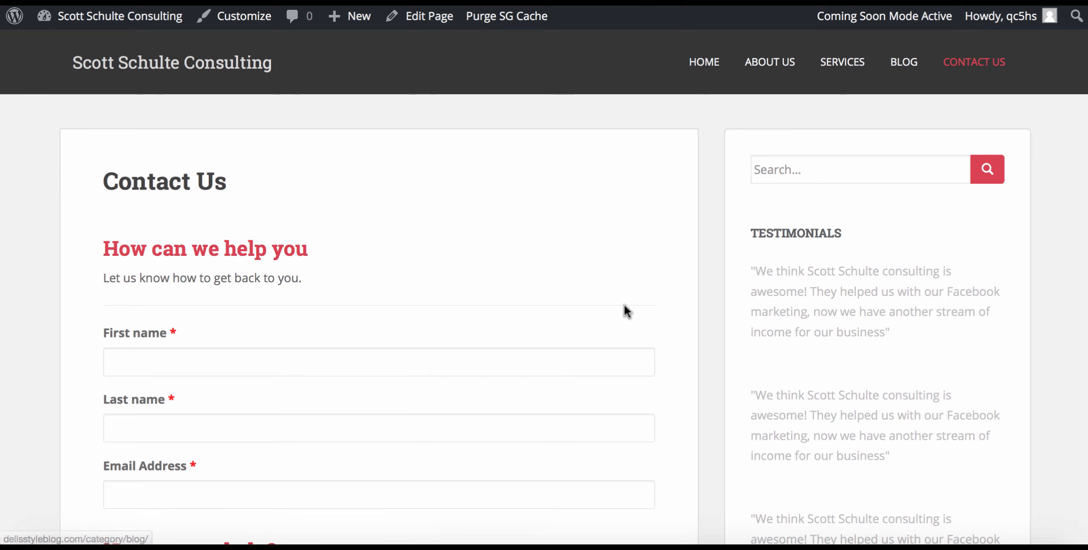
scroll(624, 305, "down", 1)
scroll(624, 303, "down", 2)
scroll(625, 303, "up", 3)
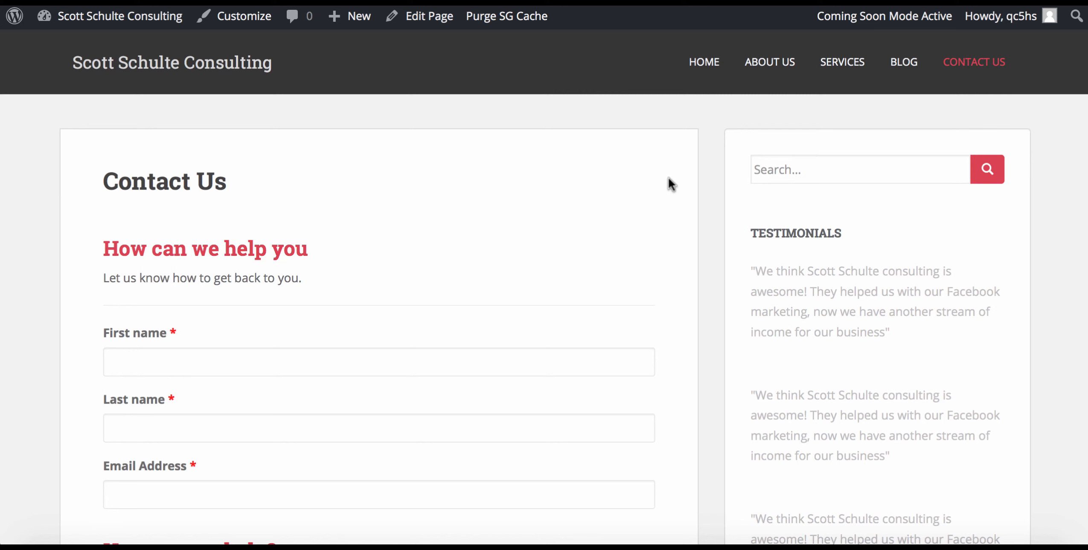
left_click(703, 61)
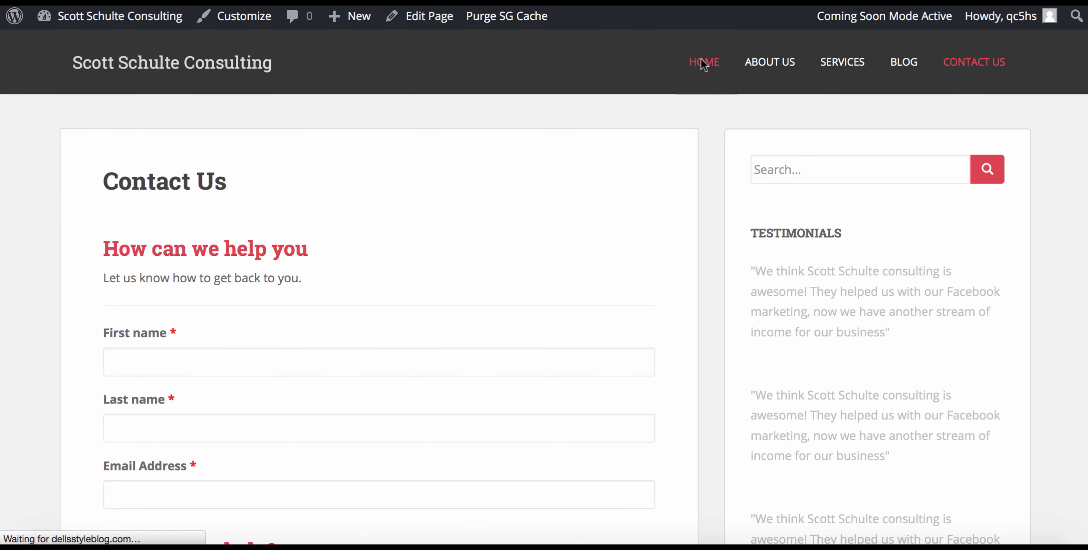